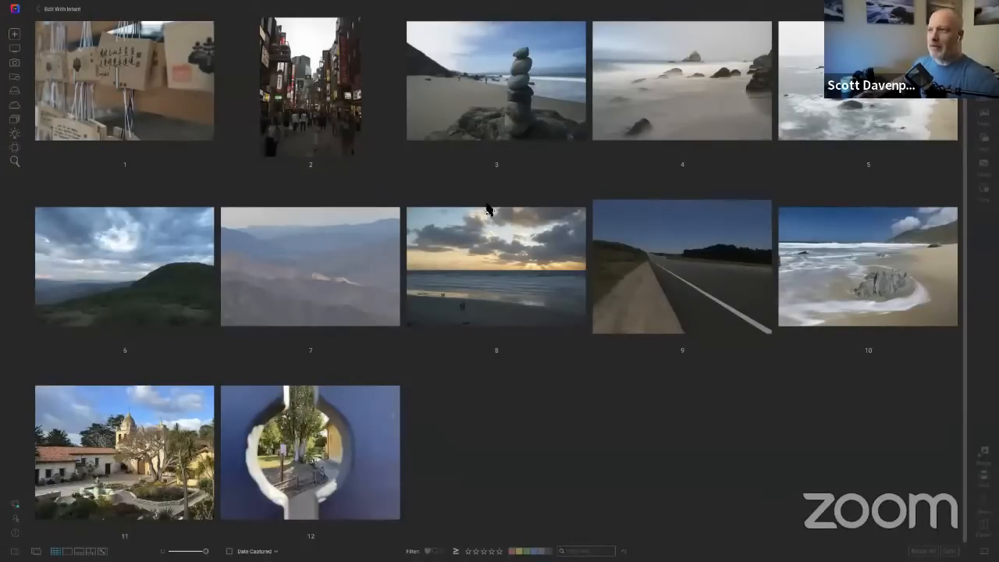
Open street photo 2 from the thumbnail grid as a single large image
left_click(271, 90)
double_click(270, 90)
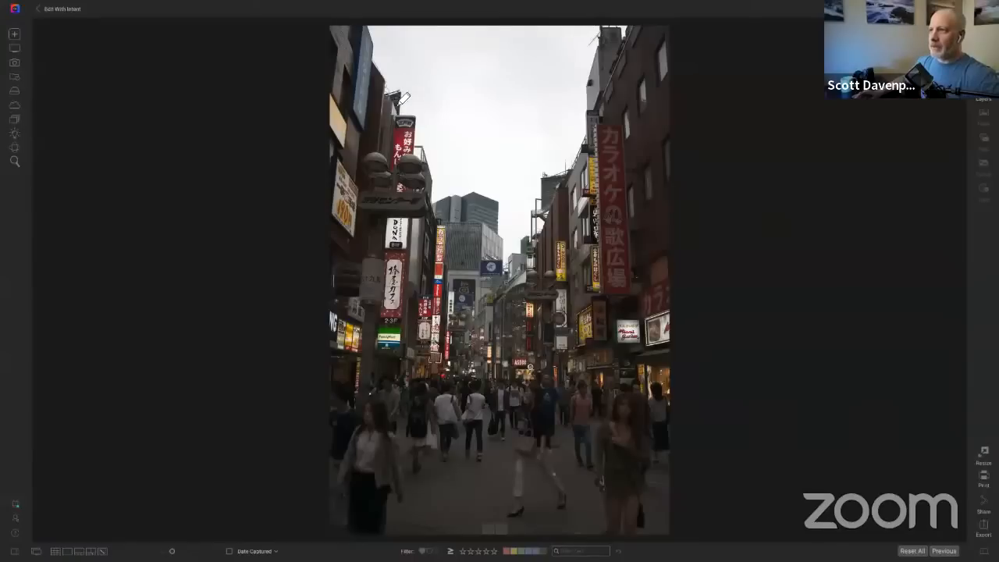
mouse_move(534, 374)
left_mouse_down()
mouse_move(520, 529)
mouse_move(535, 383)
left_mouse_up()
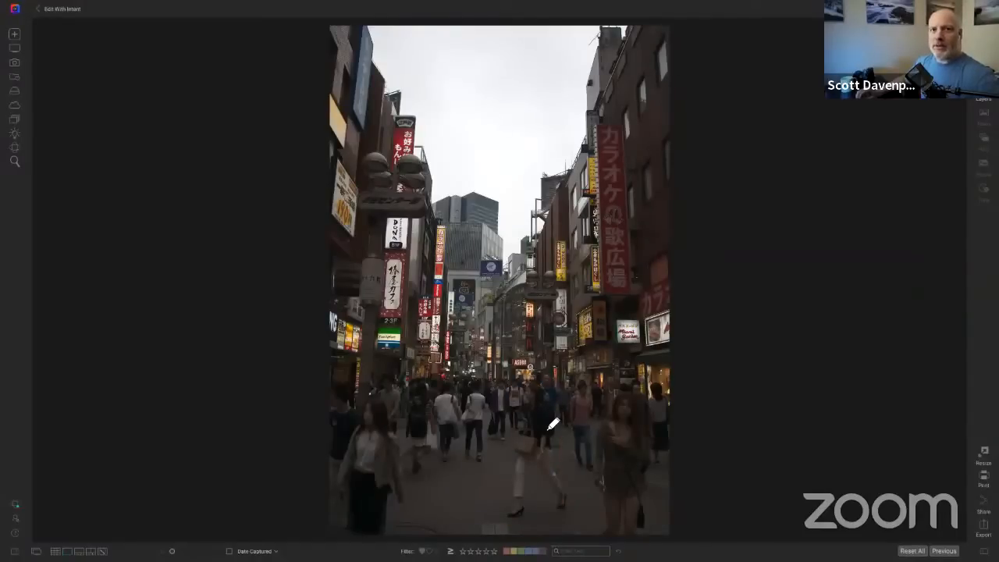
left_click_drag(381, 295, 669, 288)
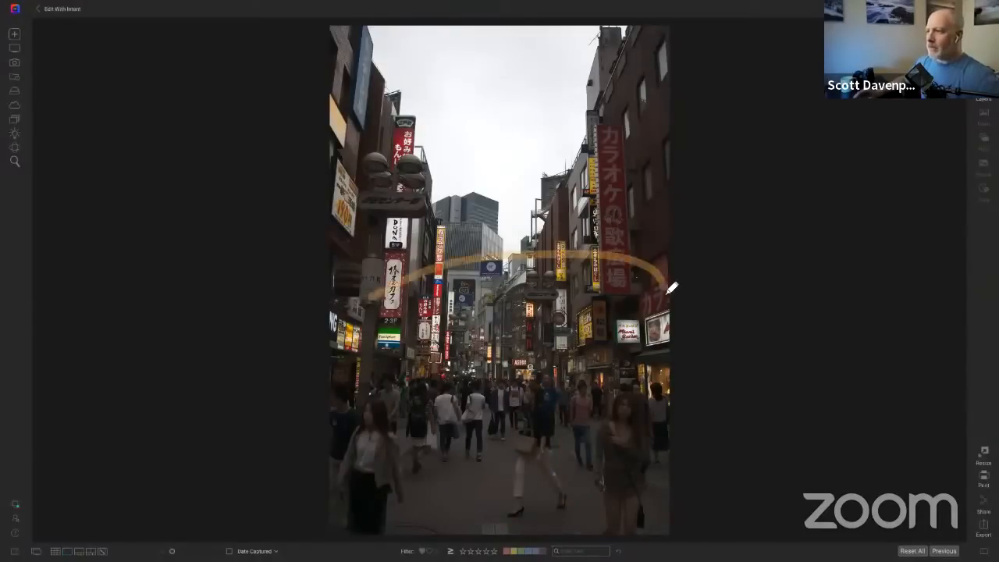
mouse_move(453, 300)
left_mouse_down()
mouse_move(565, 298)
mouse_move(616, 314)
left_mouse_up()
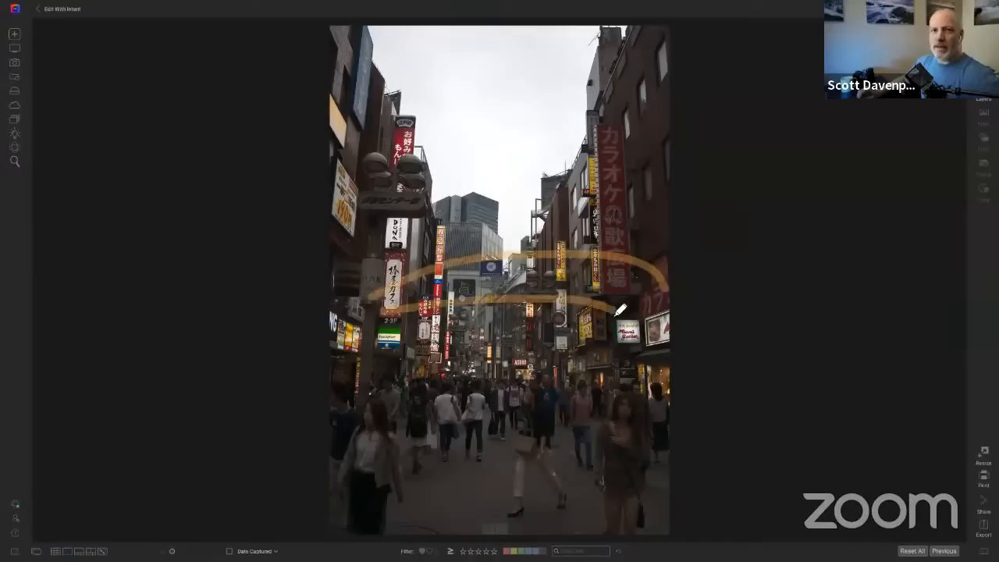
left_click_drag(454, 90, 538, 155)
left_click_drag(430, 160, 535, 92)
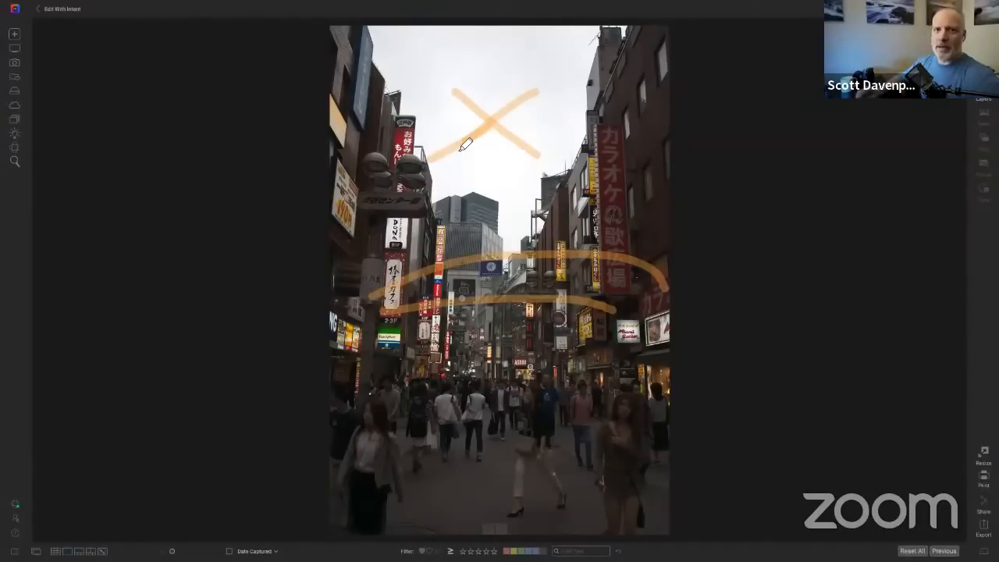
mouse_move(461, 368)
left_mouse_down()
mouse_move(529, 433)
mouse_move(496, 429)
left_mouse_up()
left_click_drag(576, 392, 556, 430)
left_click_drag(555, 431, 592, 421)
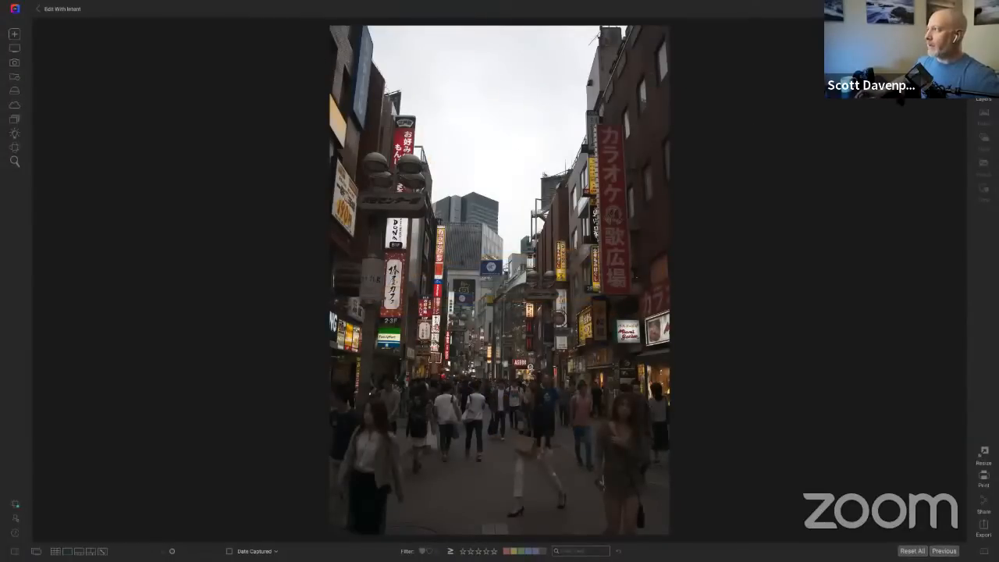
Open the street photo for developing and set its camera profile to Camera Neutral
key("d")
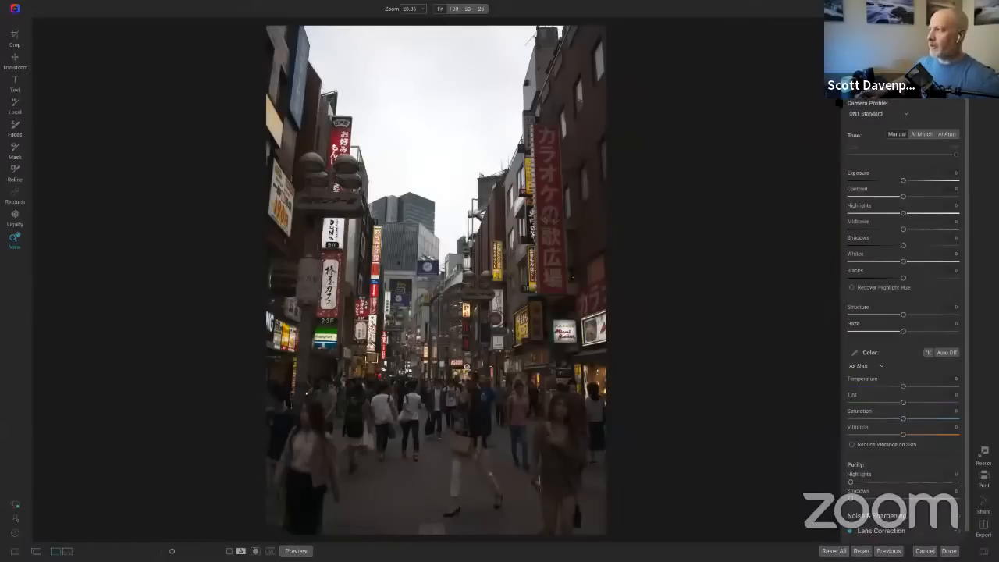
left_click(863, 115)
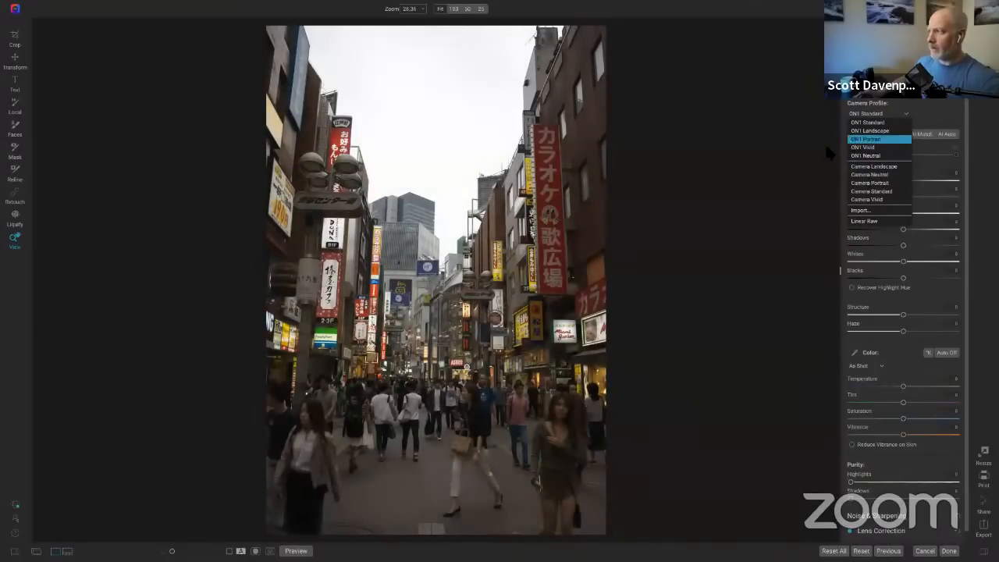
left_click(868, 177)
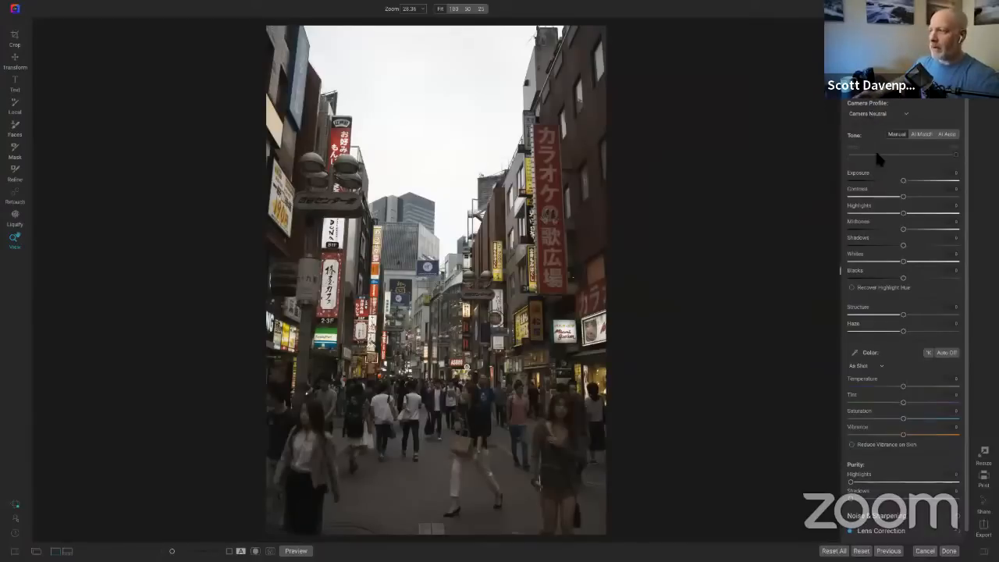
Apply AI Auto tone to the street photo and reduce the Auto amount to about 22
left_click(947, 135)
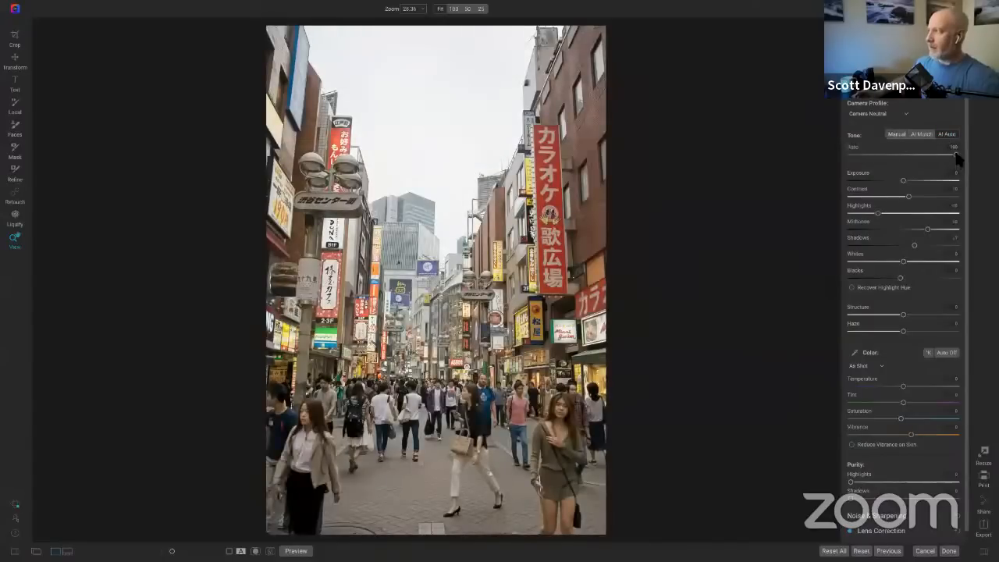
left_click_drag(946, 157, 881, 157)
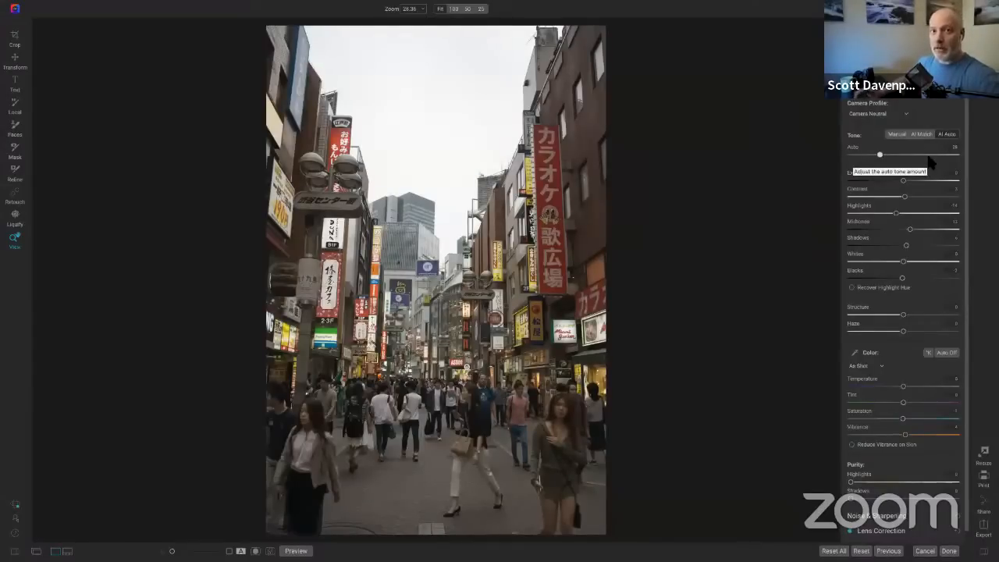
mouse_move(880, 154)
left_mouse_down()
mouse_move(903, 155)
mouse_move(874, 157)
left_mouse_up()
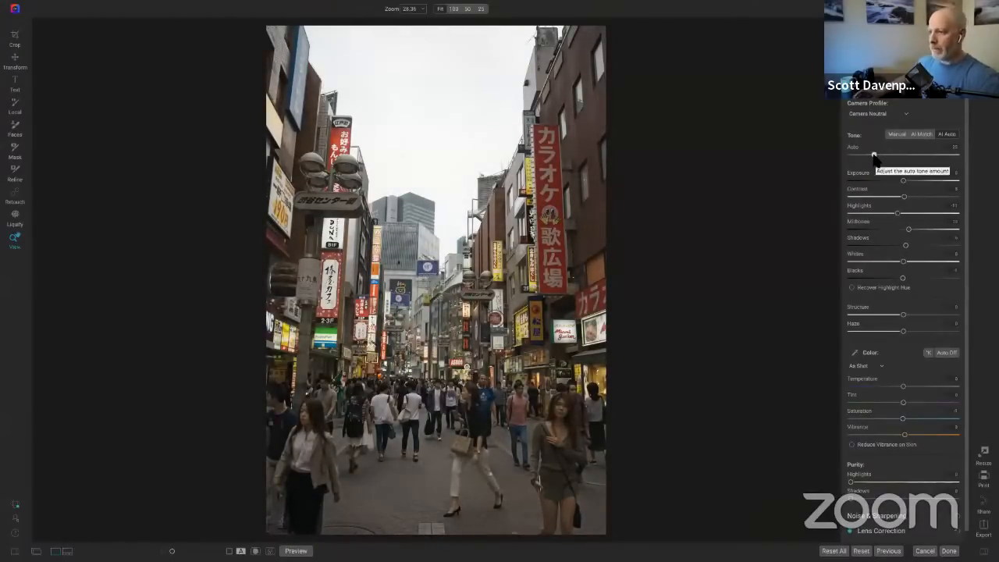
Set the photo's white balance to Auto
left_click(882, 366)
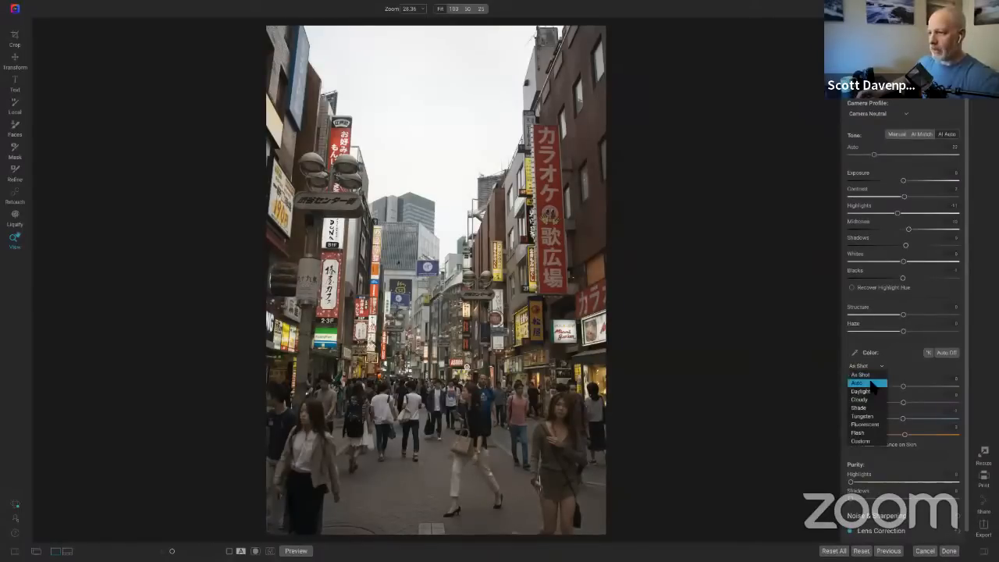
left_click(873, 383)
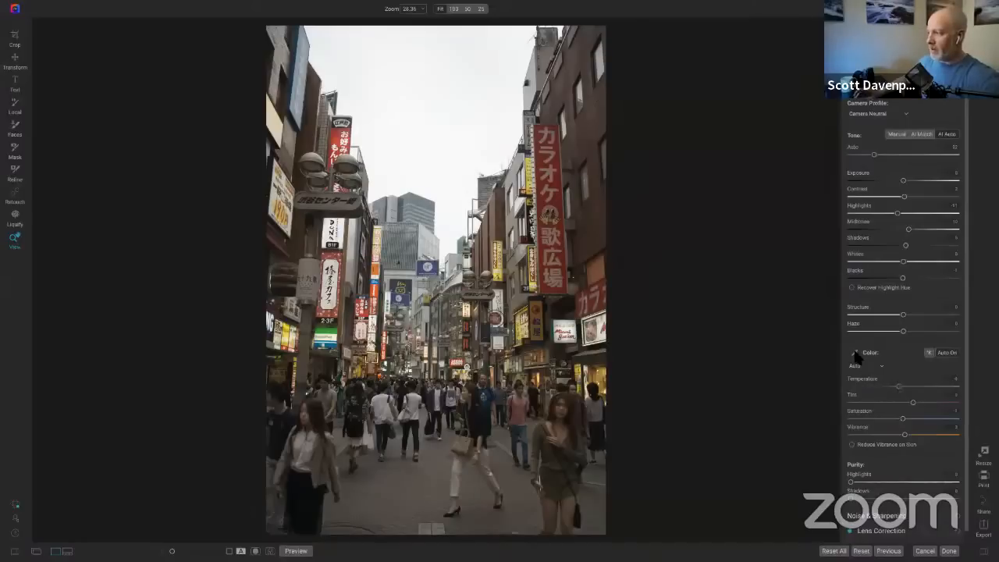
left_click(856, 354)
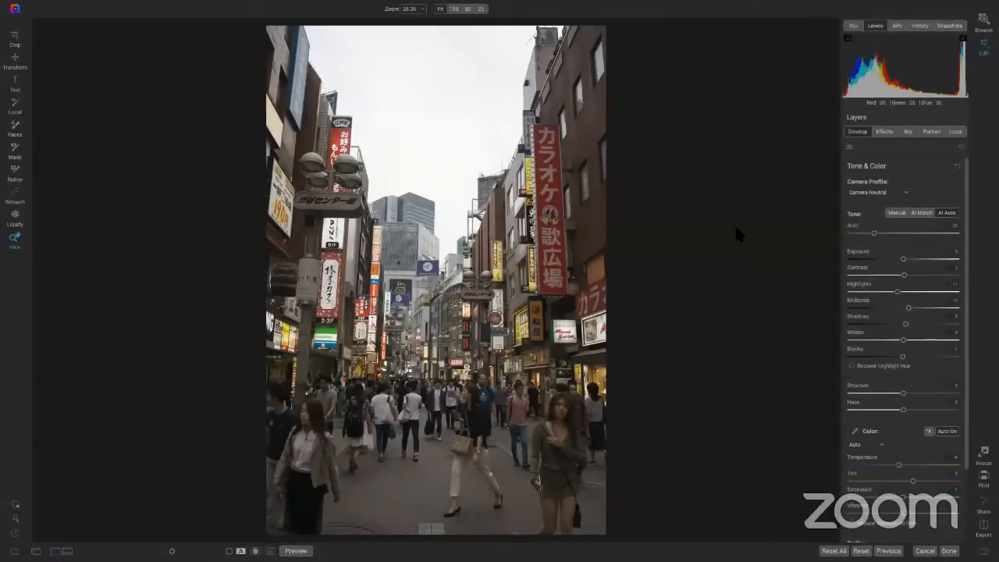
Compare the developed street photo with its original version several times, finishing with the edited version shown
key("ctrl+p")
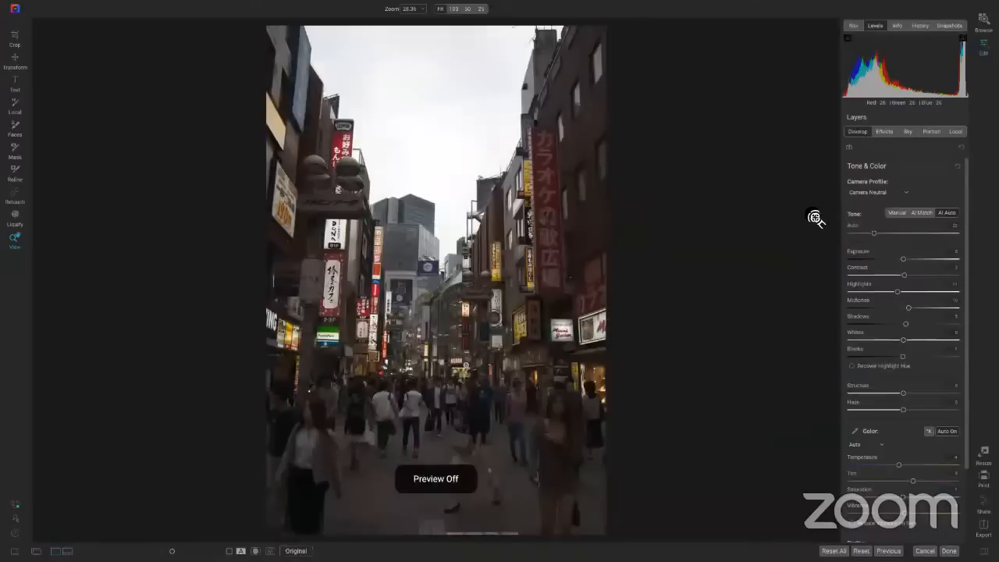
key("ctrl+p")
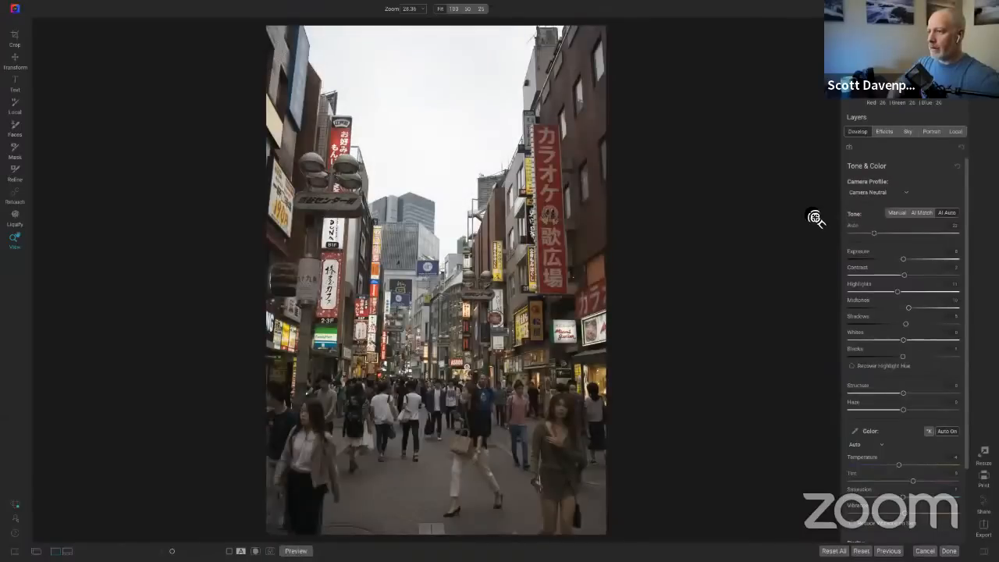
key("ctrl+p")
key("ctrl+p")
key("ctrl+p")
key("ctrl+p")
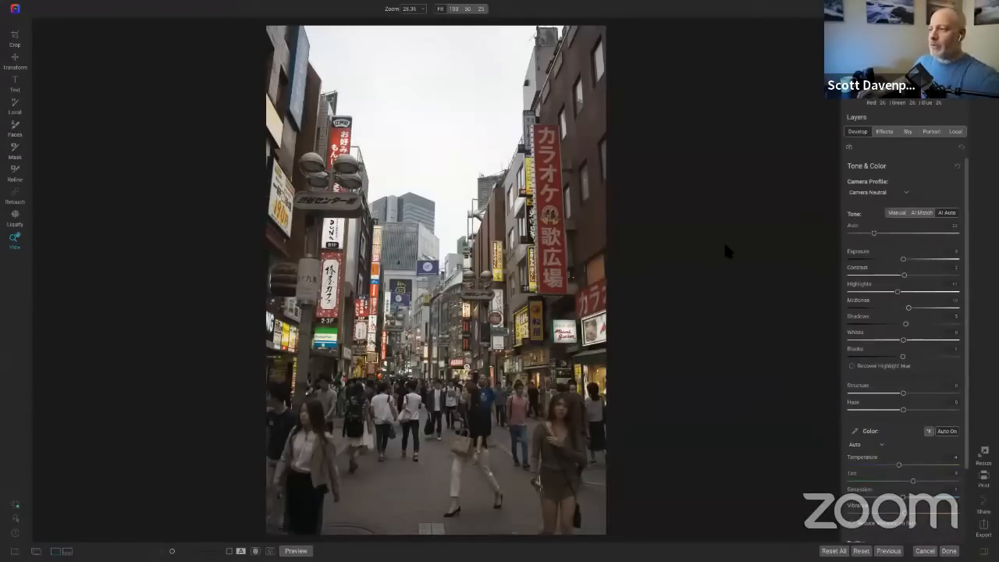
Crop away the sky-heavy upper third of the street photo at full width, leaving a nearly square frame about 4700 pixels high
key("c")
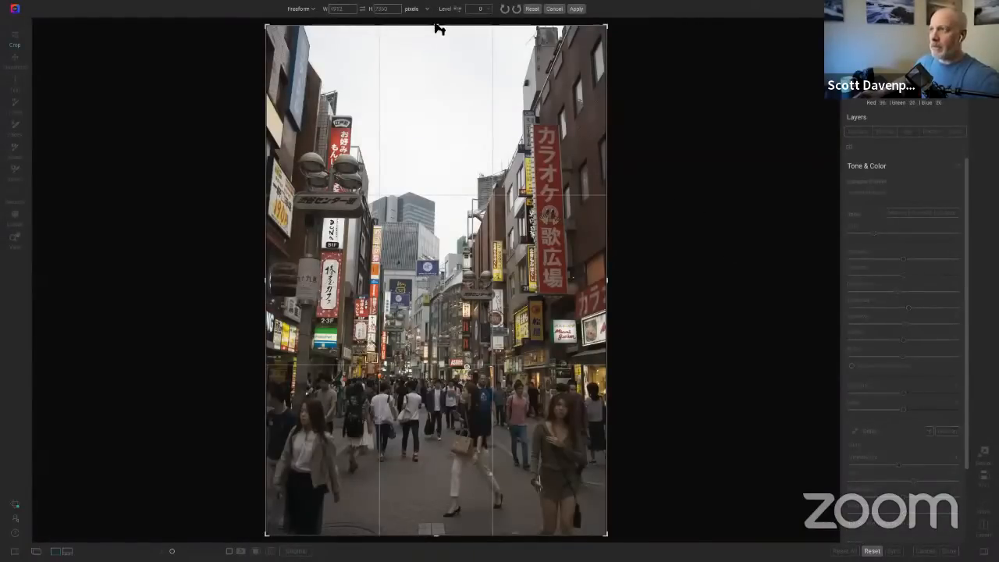
left_click_drag(435, 24, 430, 117)
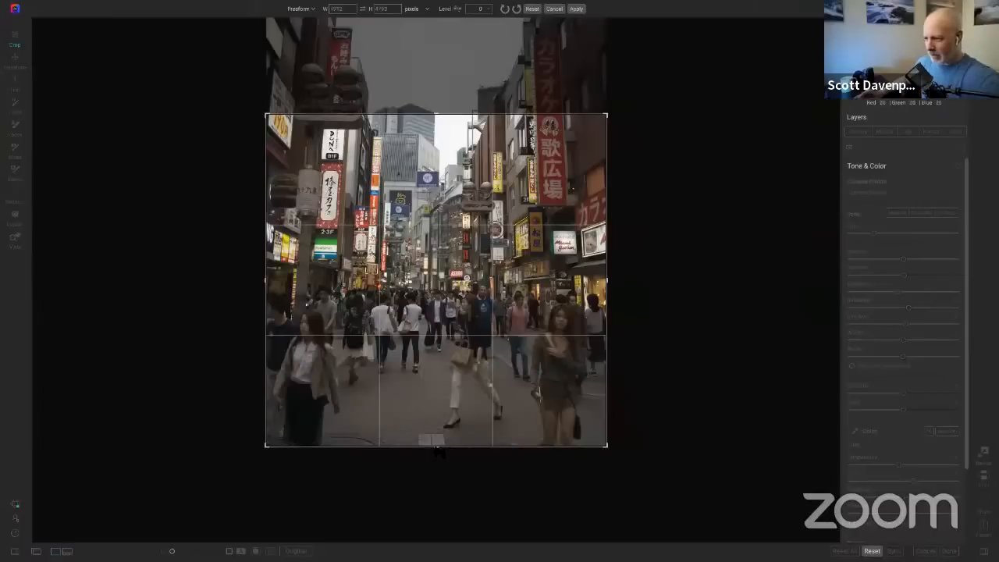
left_click_drag(439, 453, 433, 445)
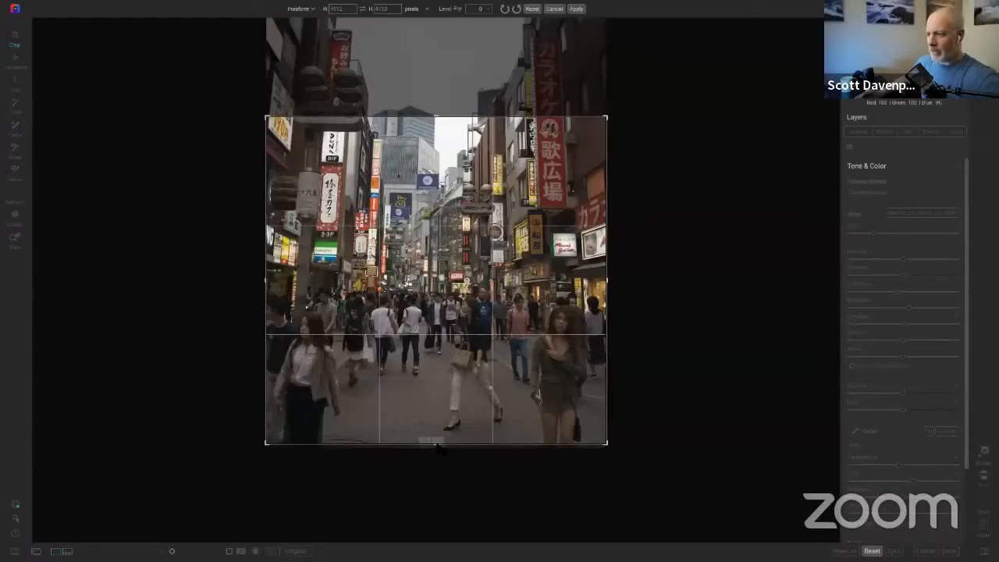
left_click_drag(438, 448, 440, 453)
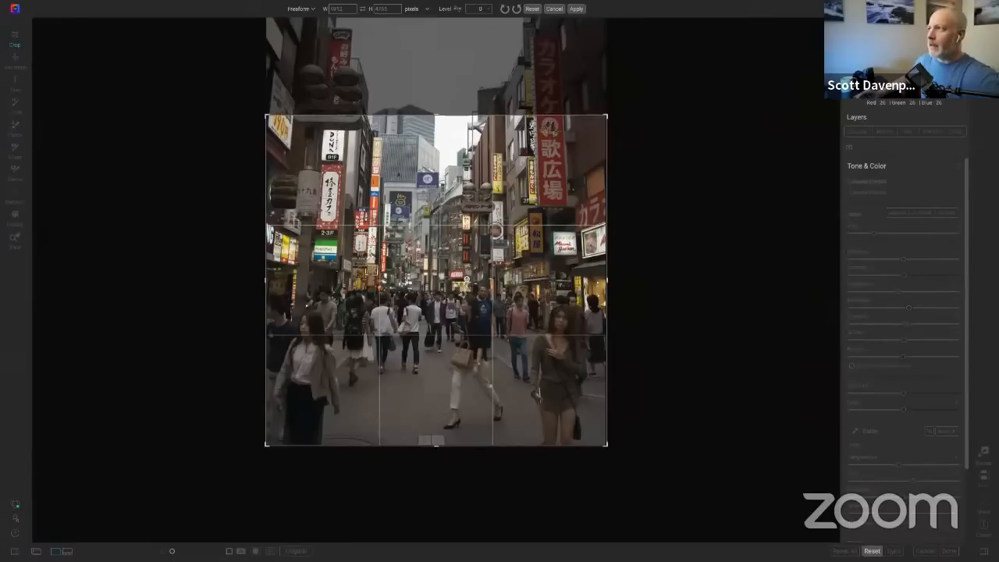
key("Return")
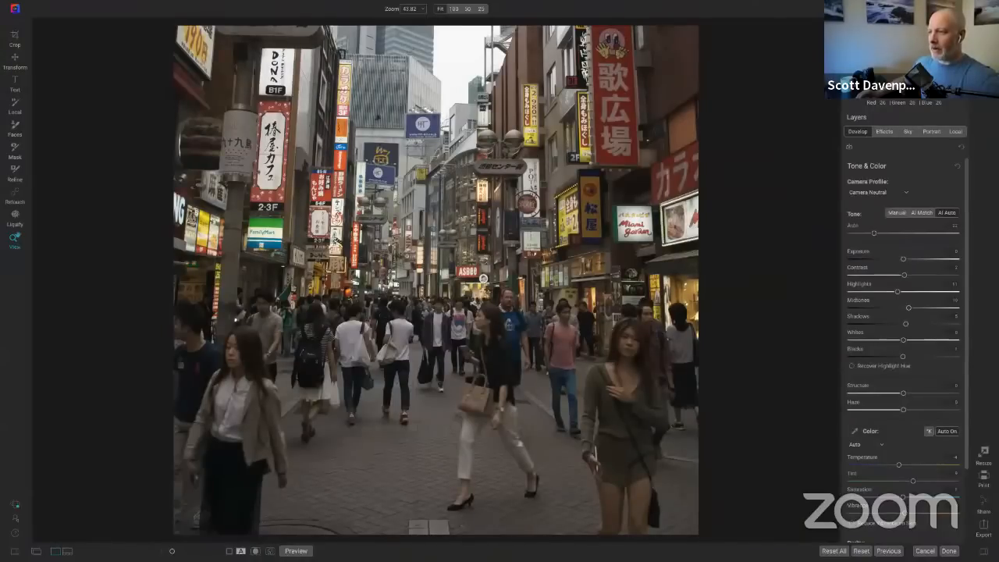
Switch to effects, apply the S5 preset from the Street category to the cropped photo, and hide the preset browser
left_click(885, 132)
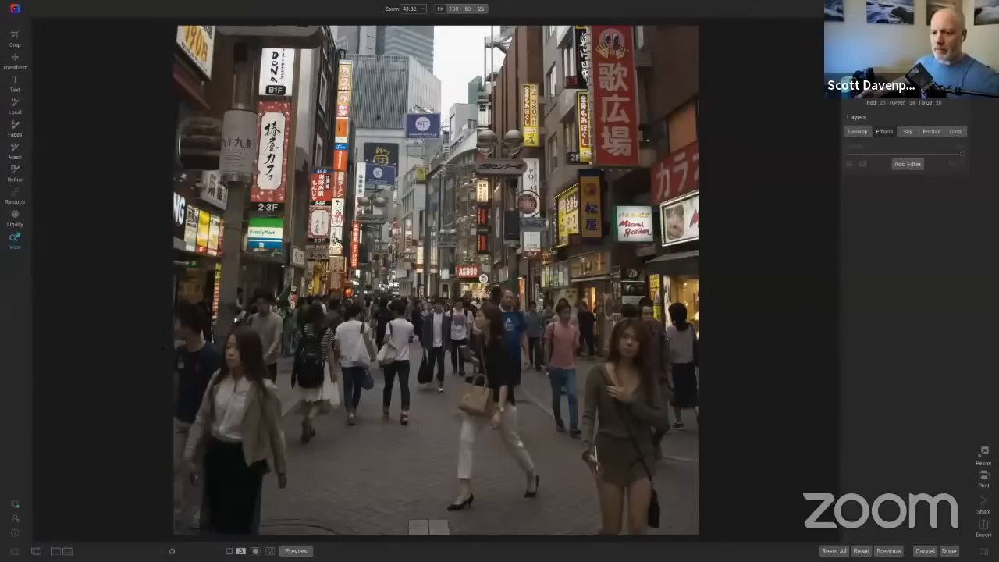
left_click(15, 551)
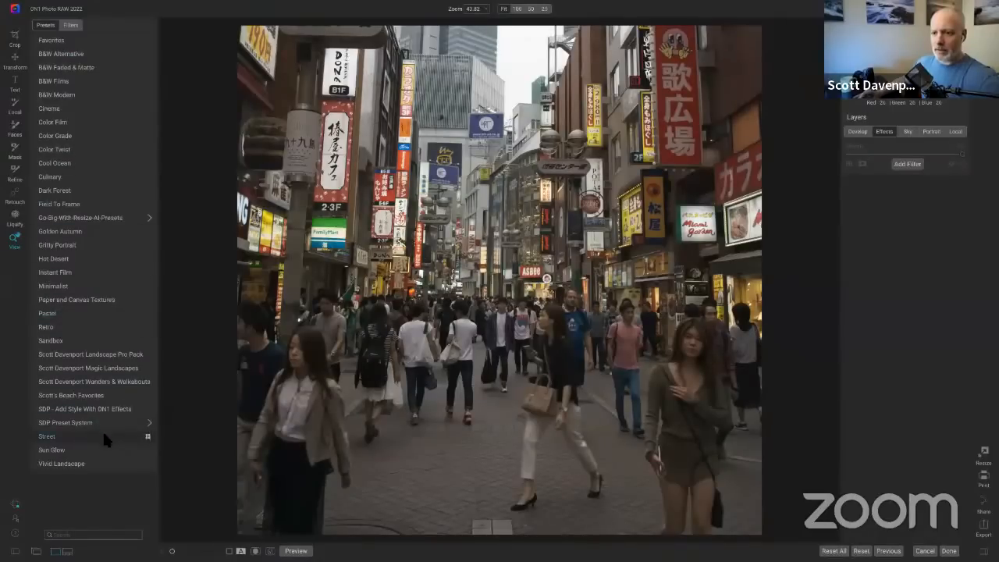
left_click(147, 439)
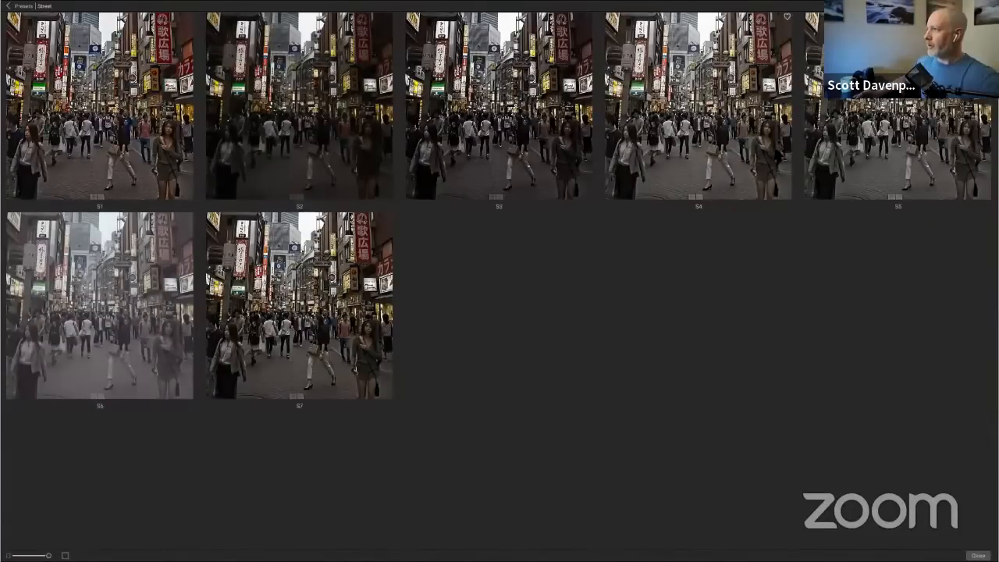
left_click(857, 154)
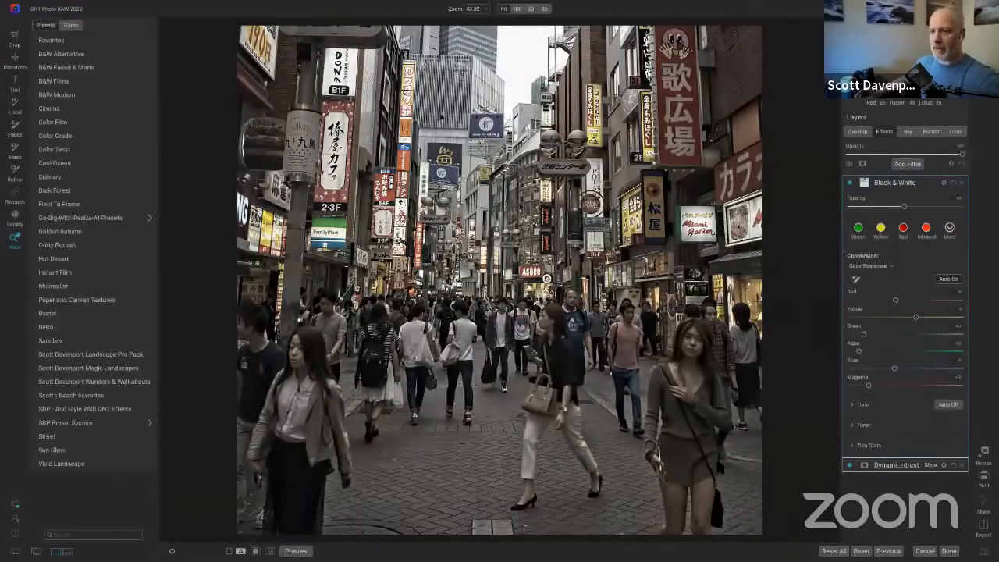
left_click(15, 551)
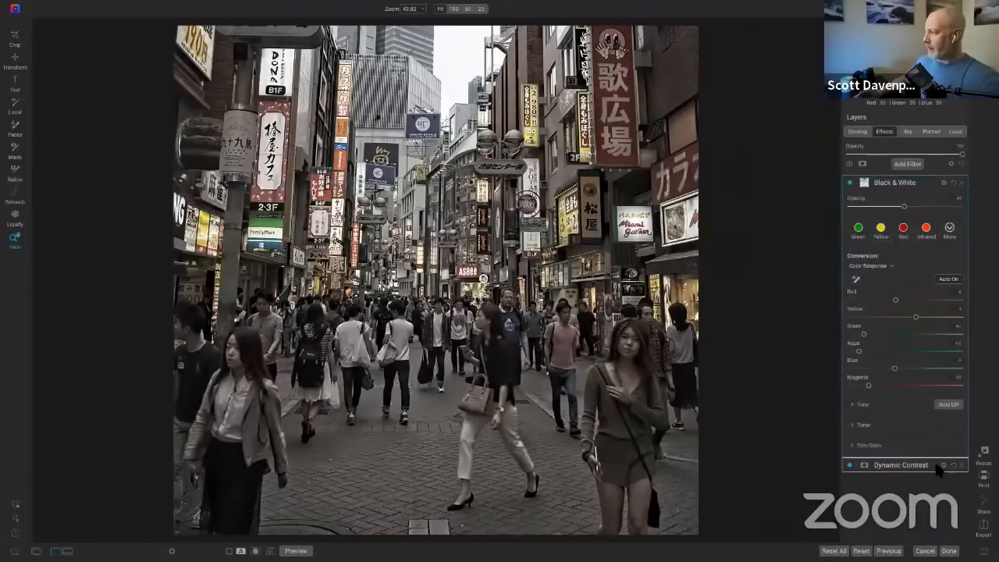
Change the Dynamic Contrast filter's style to Natural and compare the photo with and without the filter, leaving it enabled
left_click(906, 466)
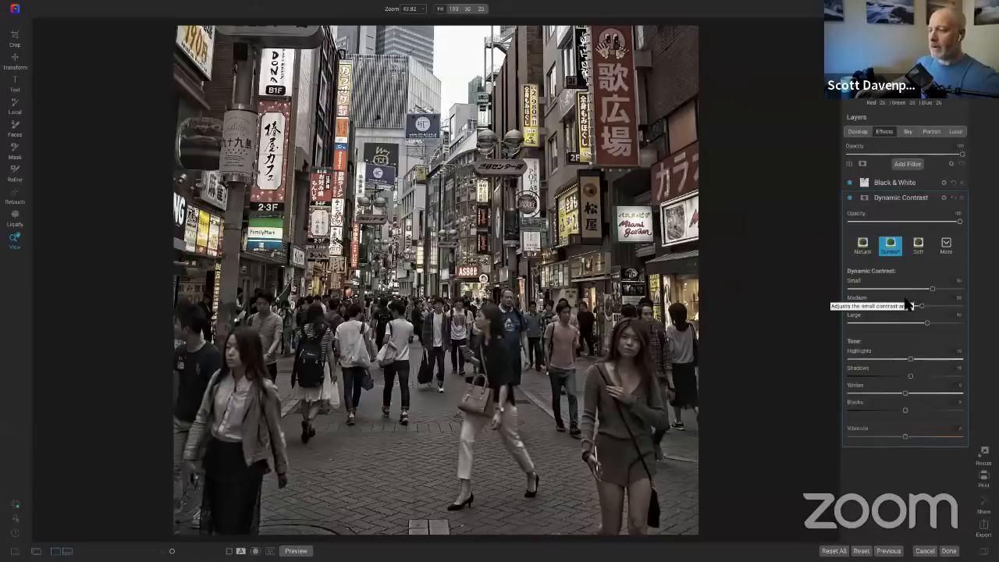
left_click(863, 247)
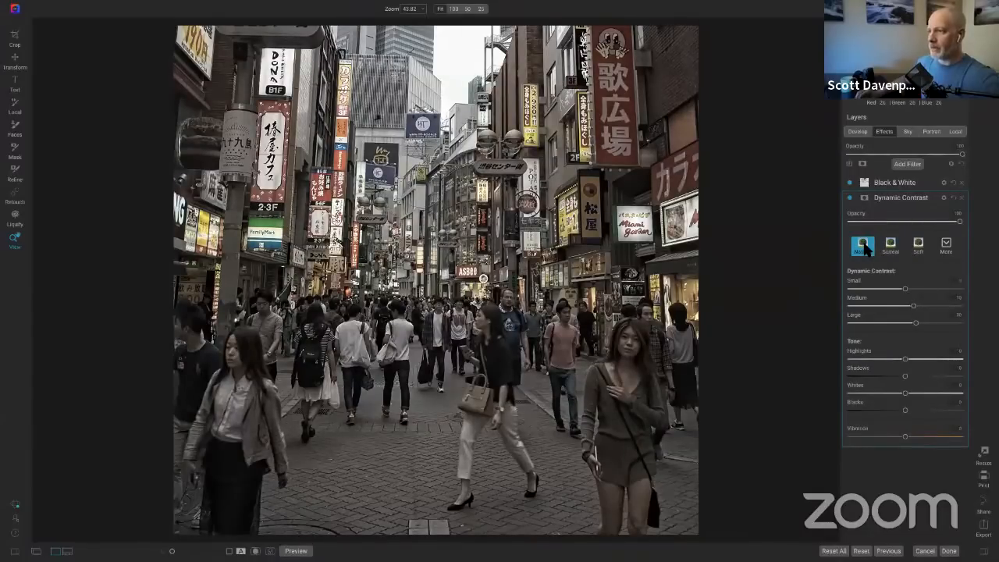
left_click(849, 197)
left_click(850, 197)
left_click(849, 197)
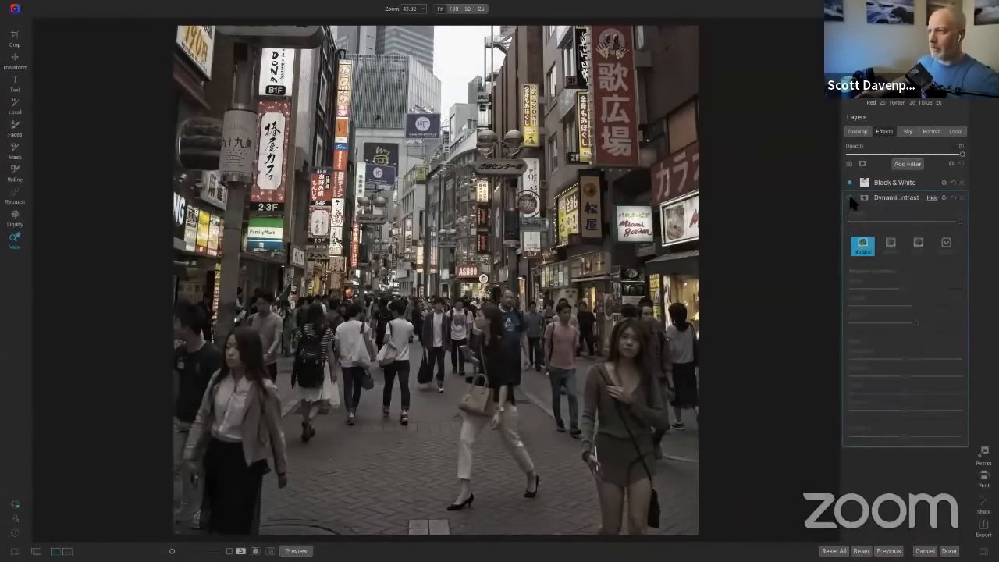
left_click(849, 197)
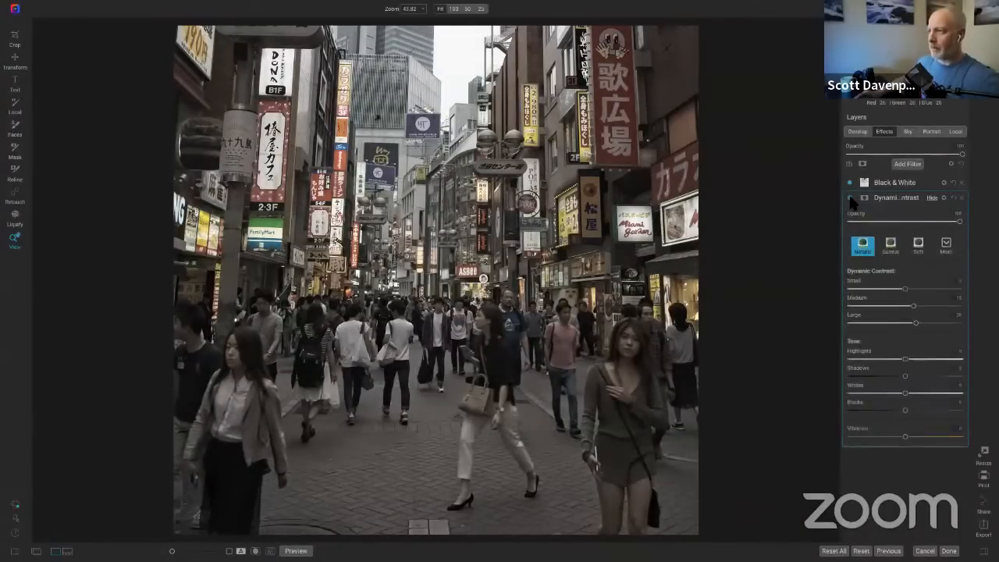
Inspect the Black & White filter's settings and mask, and compare the photo with and without that filter
left_click(929, 183)
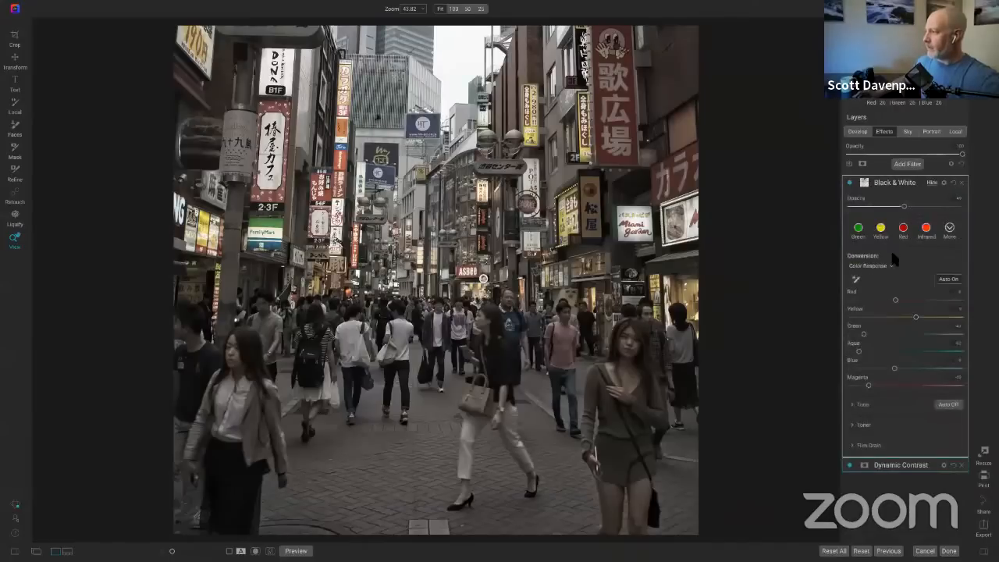
left_click(864, 183)
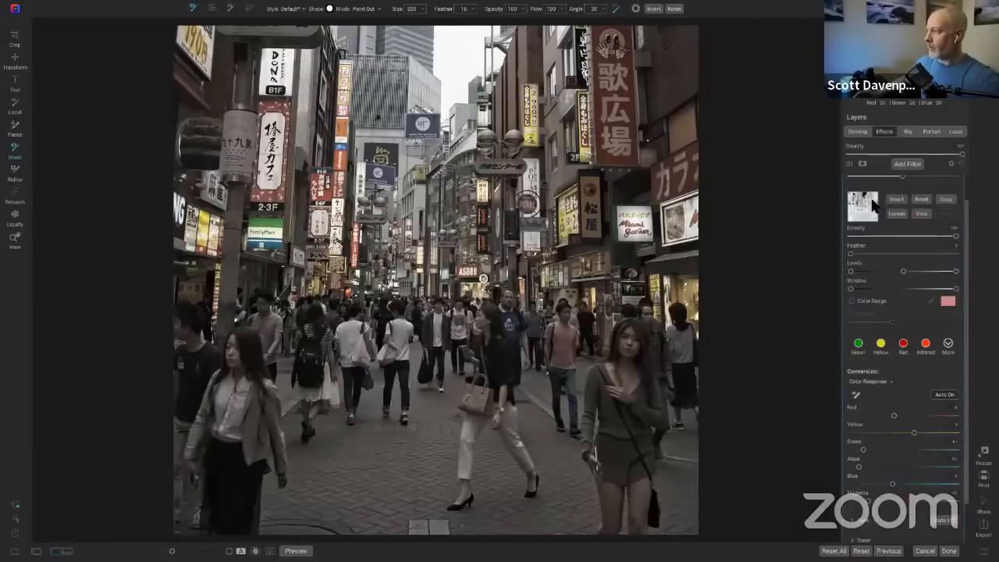
scroll(885, 181, "up", 2)
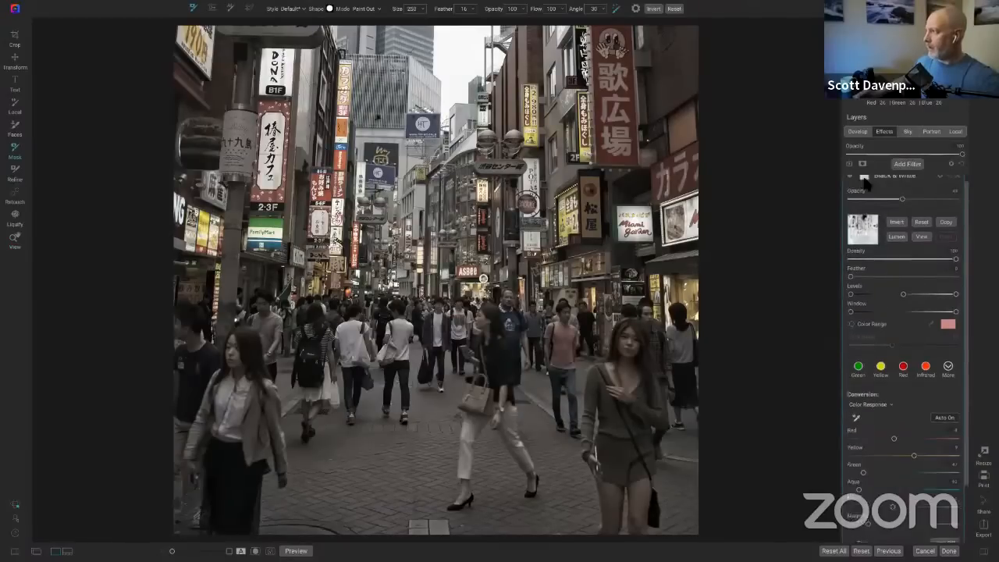
left_click(852, 183)
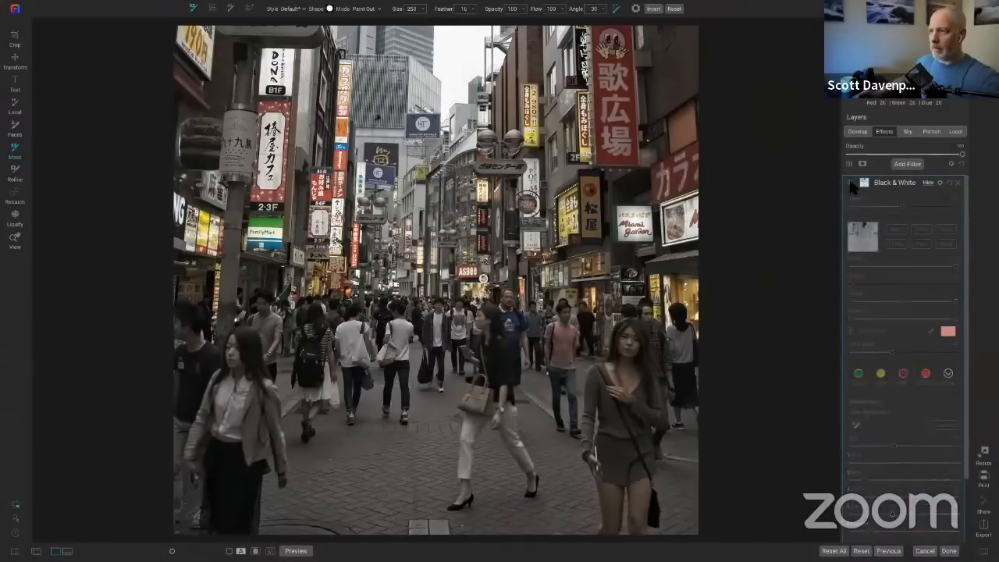
left_click(852, 184)
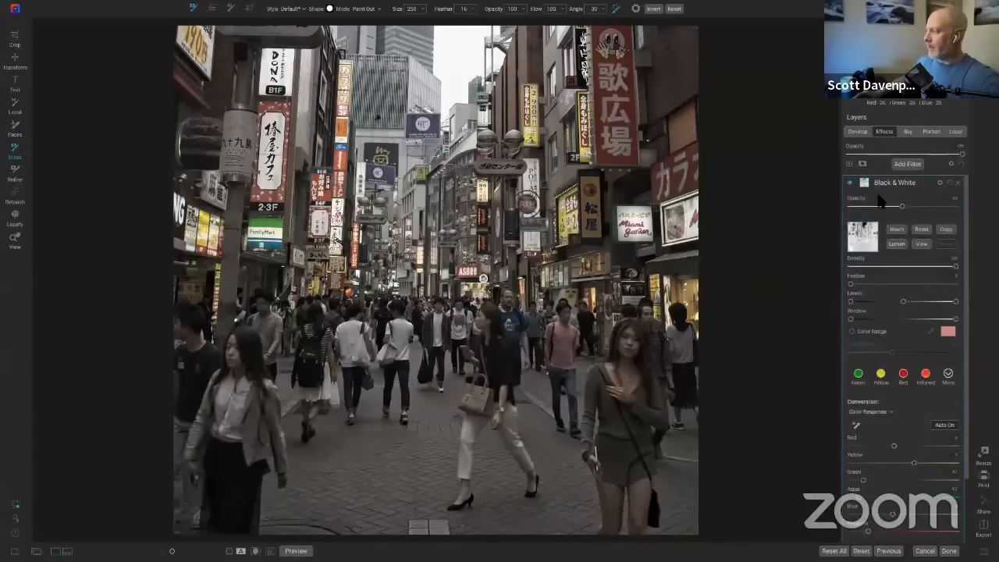
left_click(928, 184)
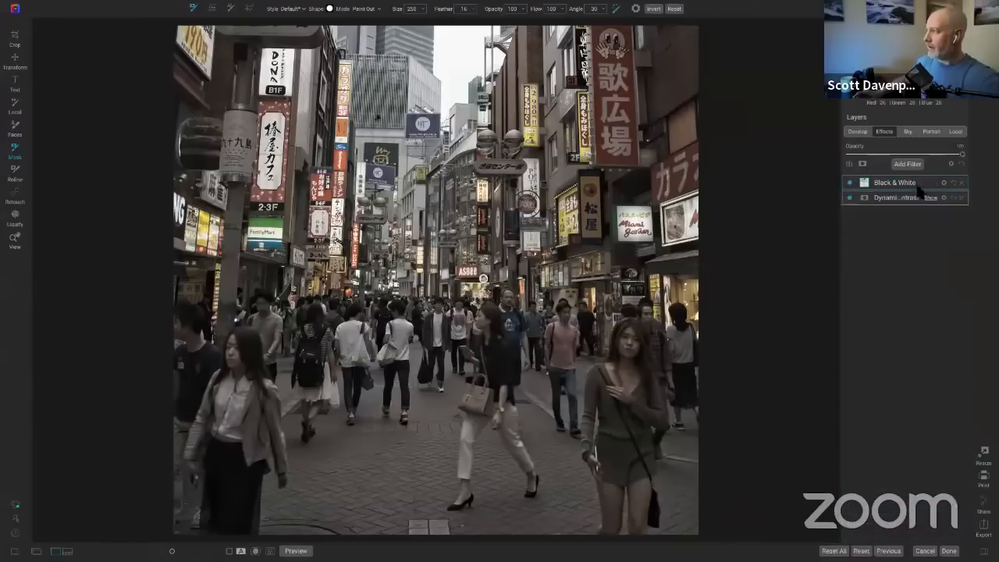
Reduce the Black & White filter's opacity to about 27, comparing the photo with and without the filter
left_click(928, 184)
left_click_drag(901, 206, 872, 209)
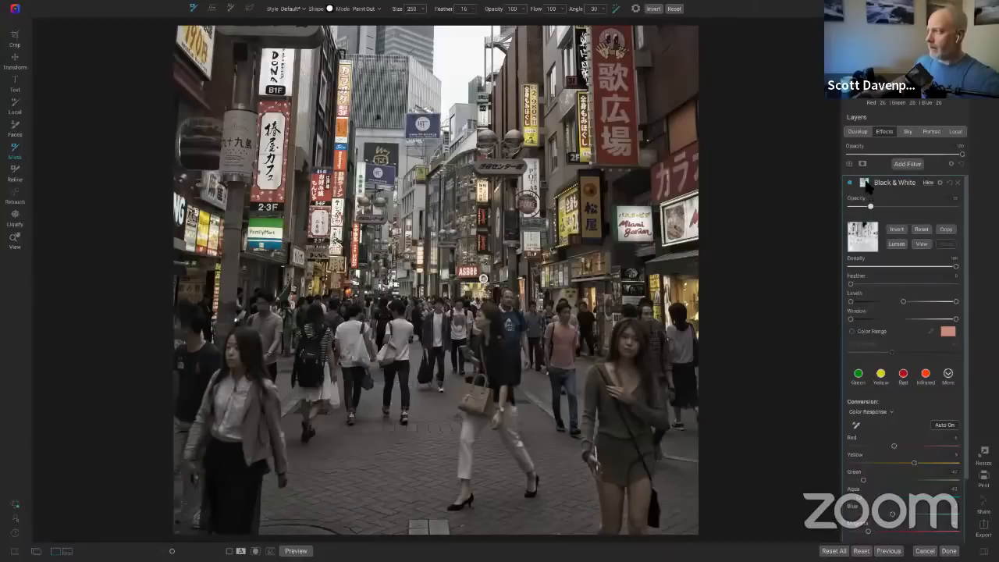
left_click(865, 182)
left_click(849, 181)
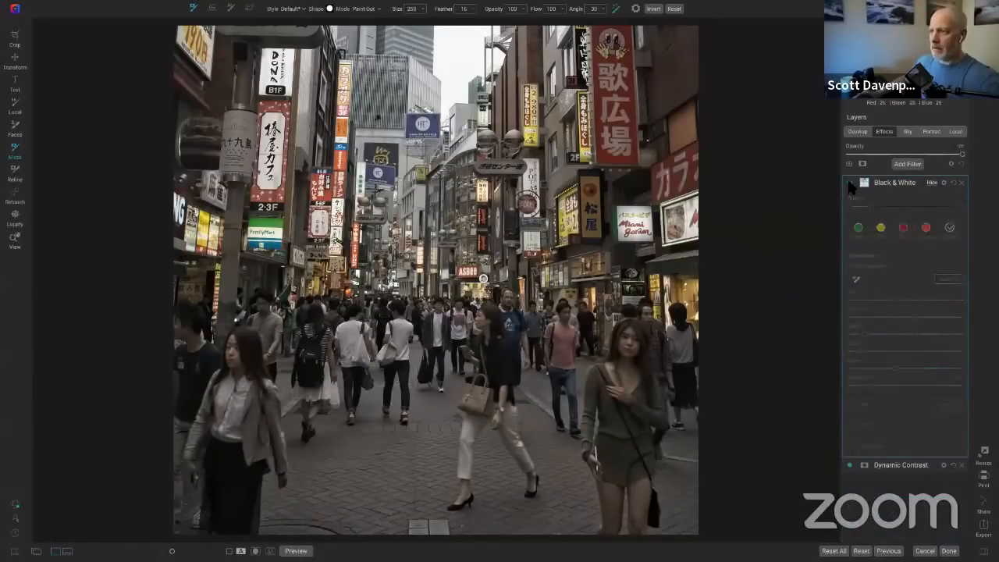
left_click(849, 182)
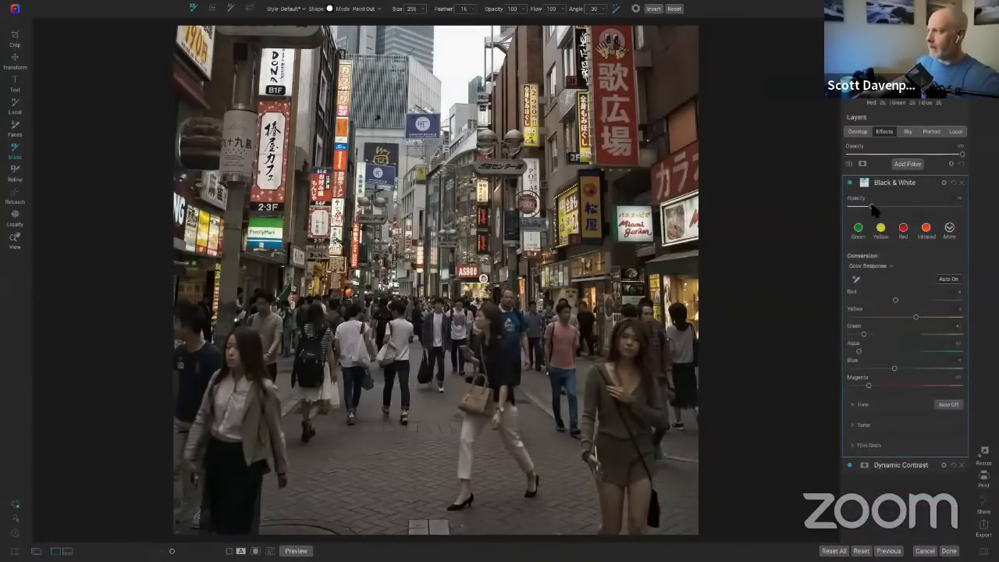
left_click_drag(872, 206, 880, 209)
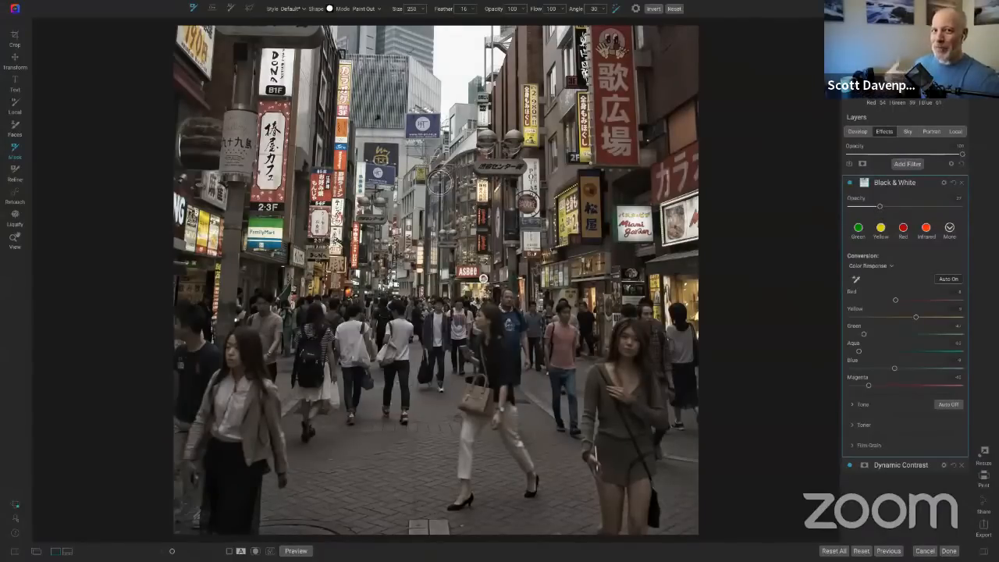
Add a Color Adjustment filter with the Desert style and lower its opacity to about 56
left_click(908, 164)
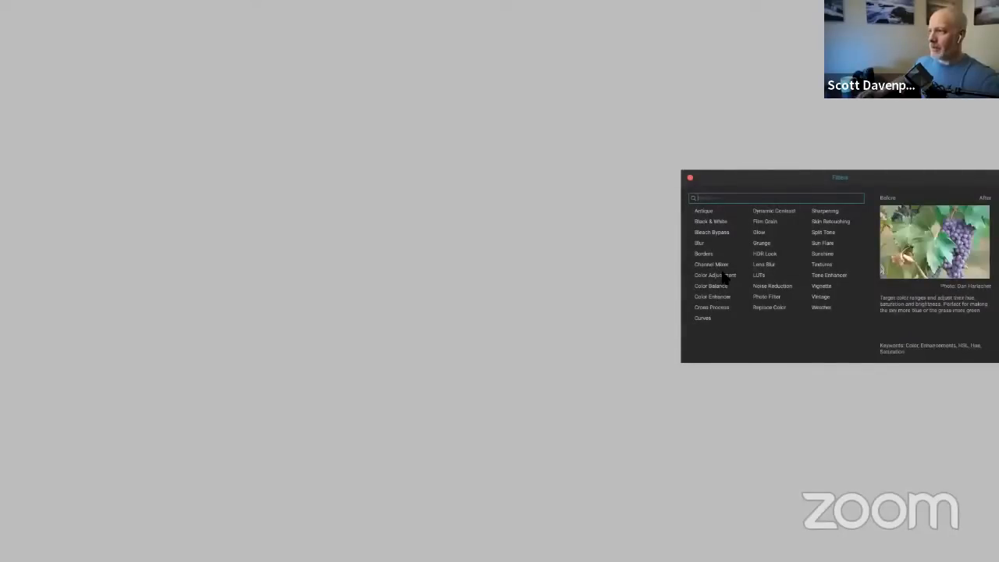
left_click(724, 276)
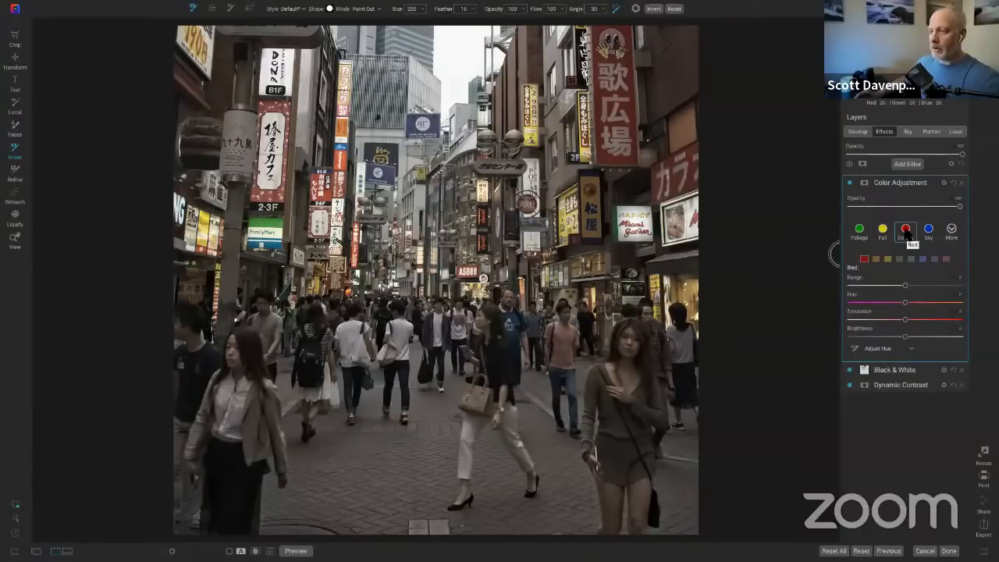
left_click(906, 233)
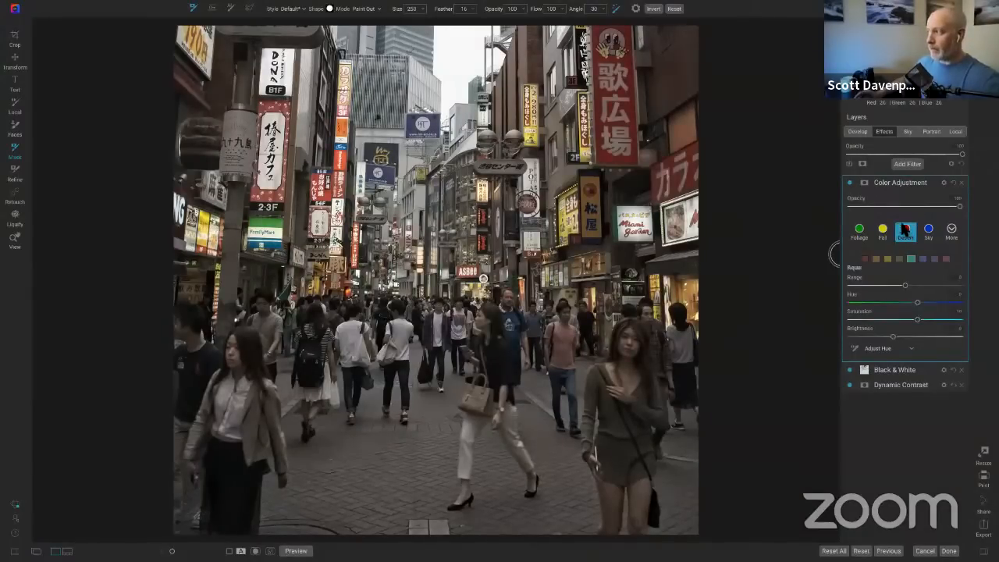
mouse_move(918, 210)
left_mouse_down()
mouse_move(868, 215)
mouse_move(913, 222)
left_mouse_up()
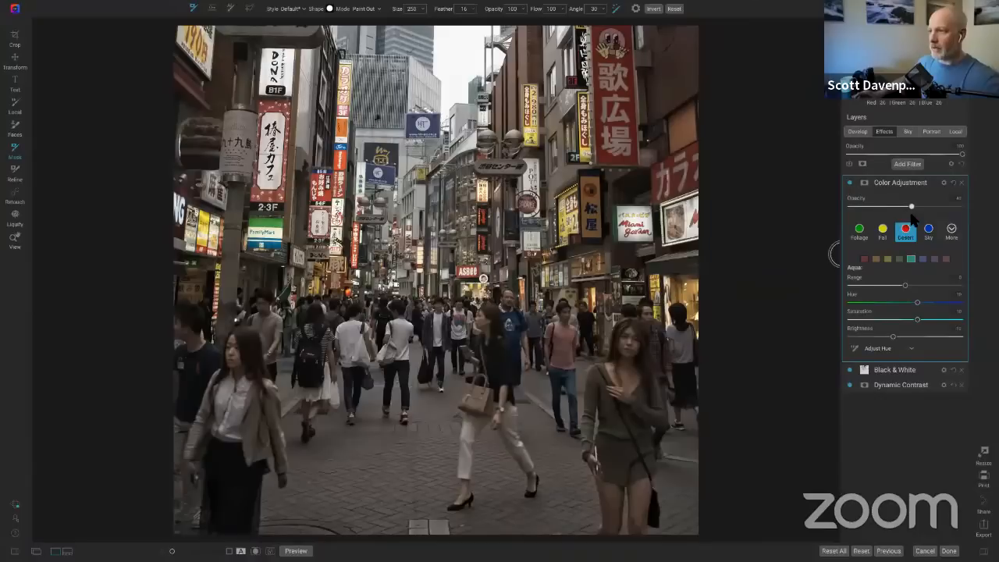
Raise the saturation of the blue range in the Color Adjustment filter and collapse the filter's settings
left_click(924, 260)
left_click_drag(919, 318, 931, 324)
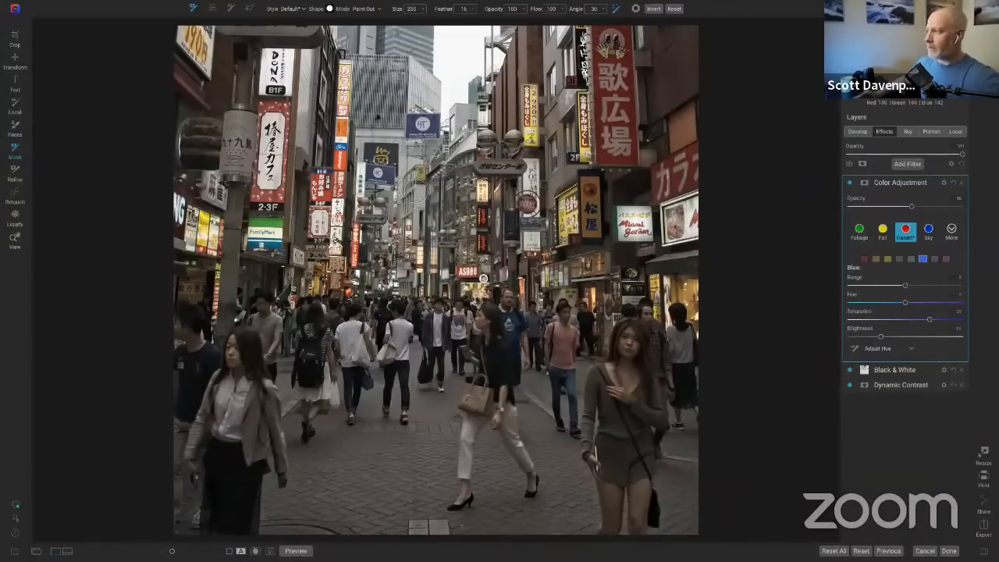
left_click(933, 185)
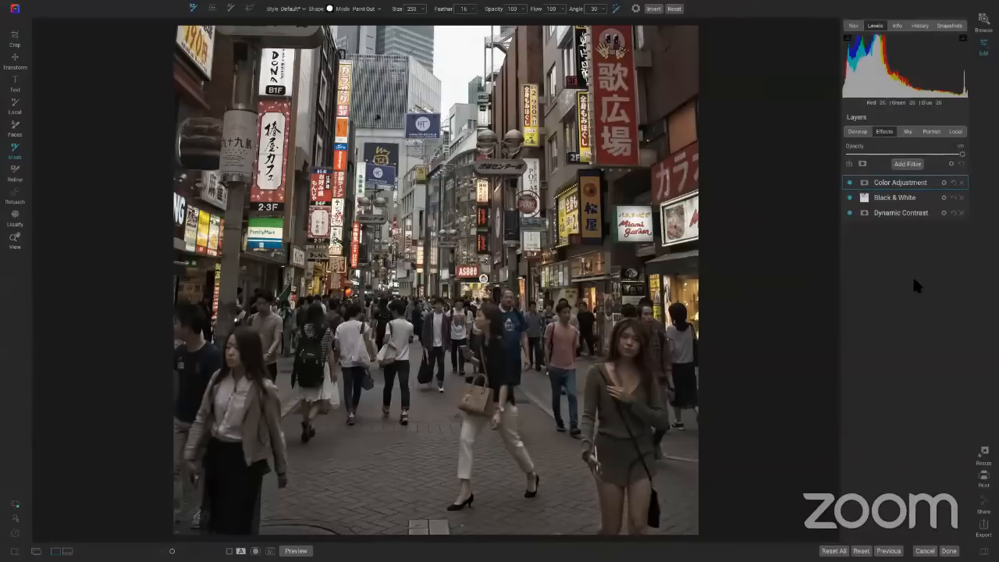
Return to the Develop settings, open the Transform section and enable it
left_click(858, 132)
scroll(908, 344, "down", 2)
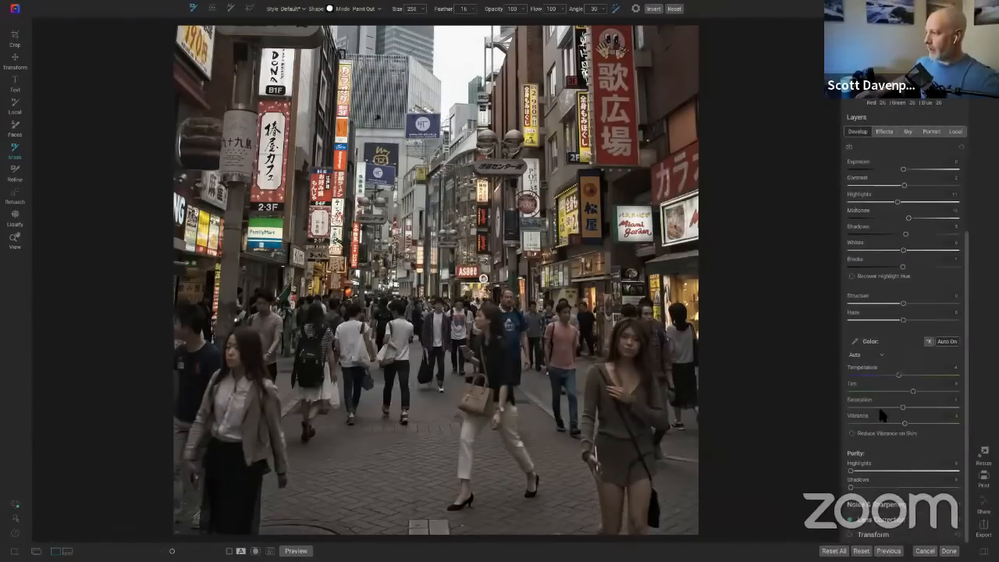
left_click(943, 535)
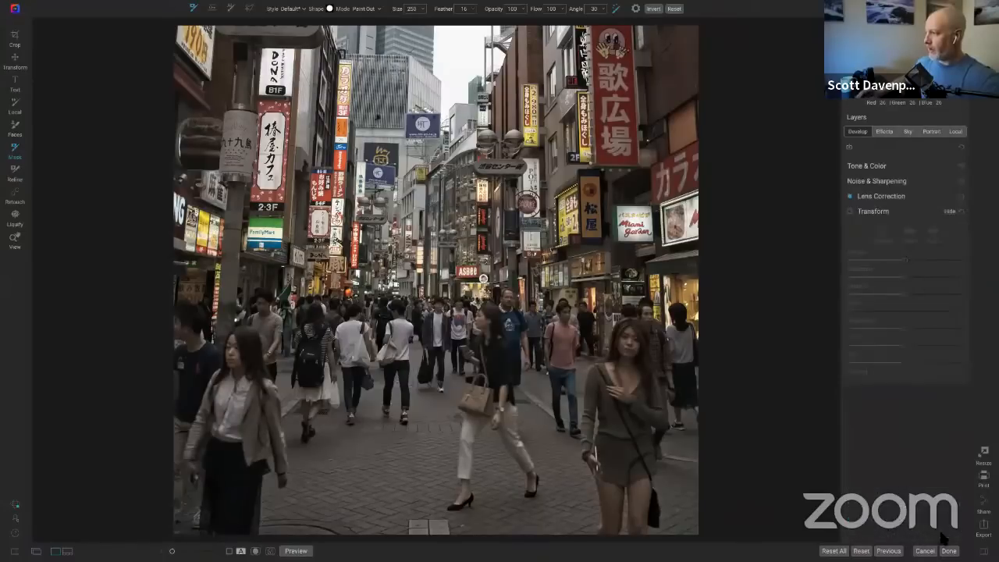
left_click(851, 210)
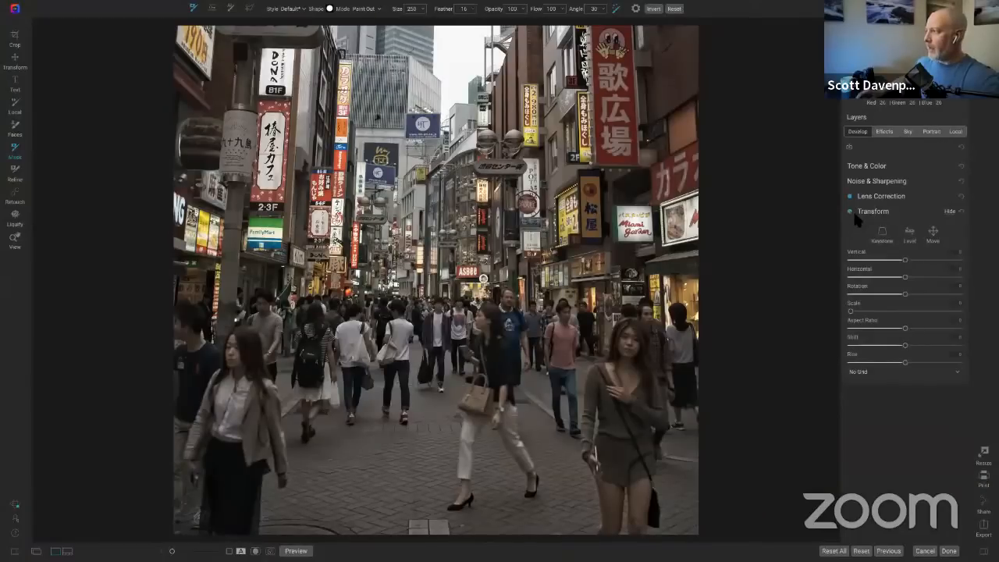
Try to level the photo along a vertical building edge beside the street signs, and reset the transform
left_click(910, 234)
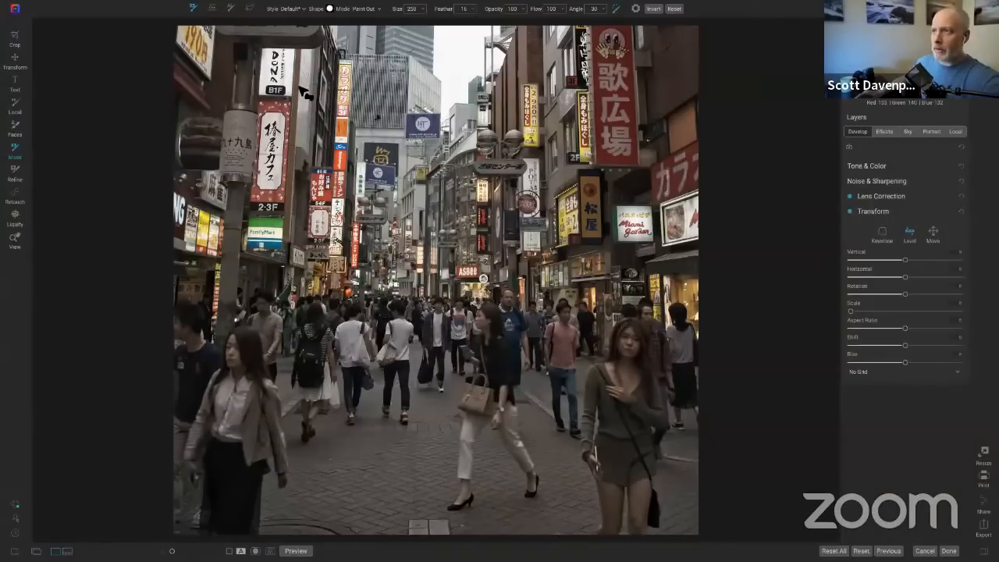
left_click_drag(302, 89, 291, 240)
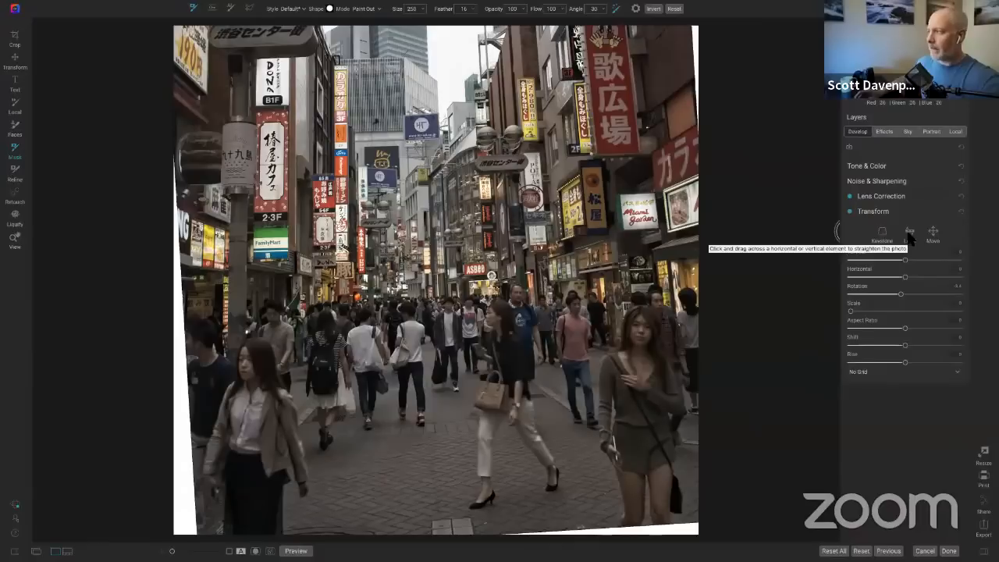
left_click(961, 209)
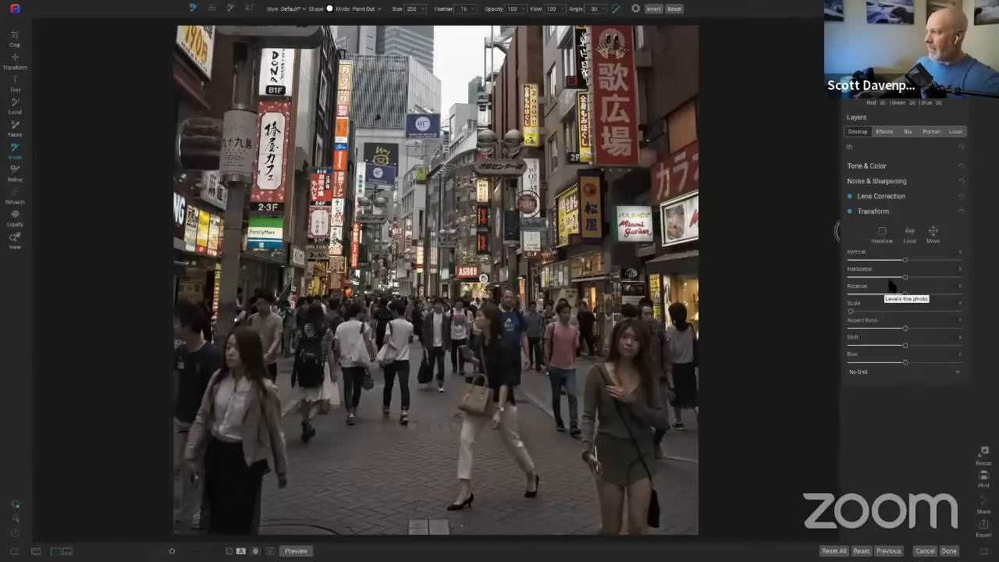
Straighten the converging building verticals with a slight negative Vertical transform, leaving Scale at 0
left_click_drag(906, 264, 900, 266)
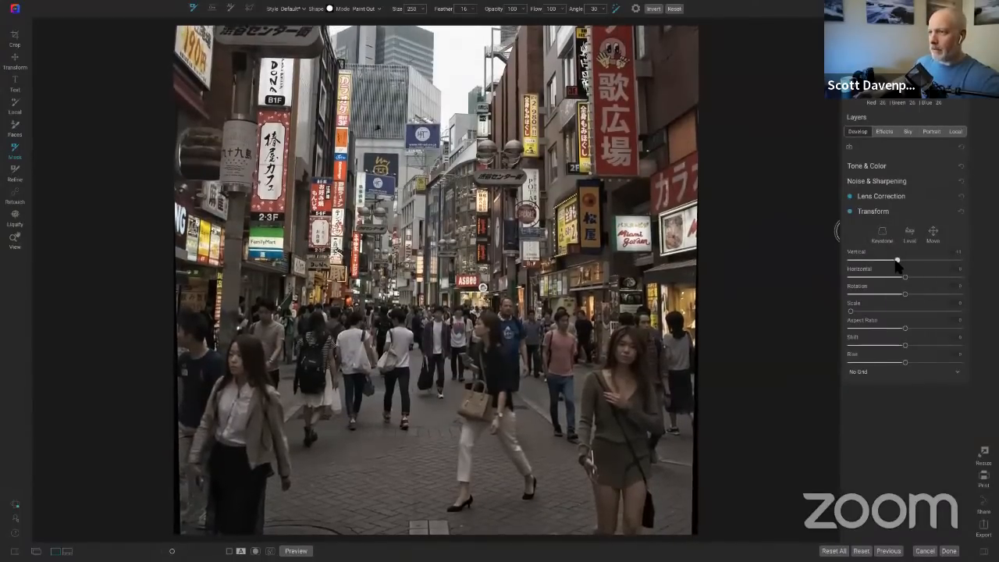
left_click_drag(899, 265, 893, 262)
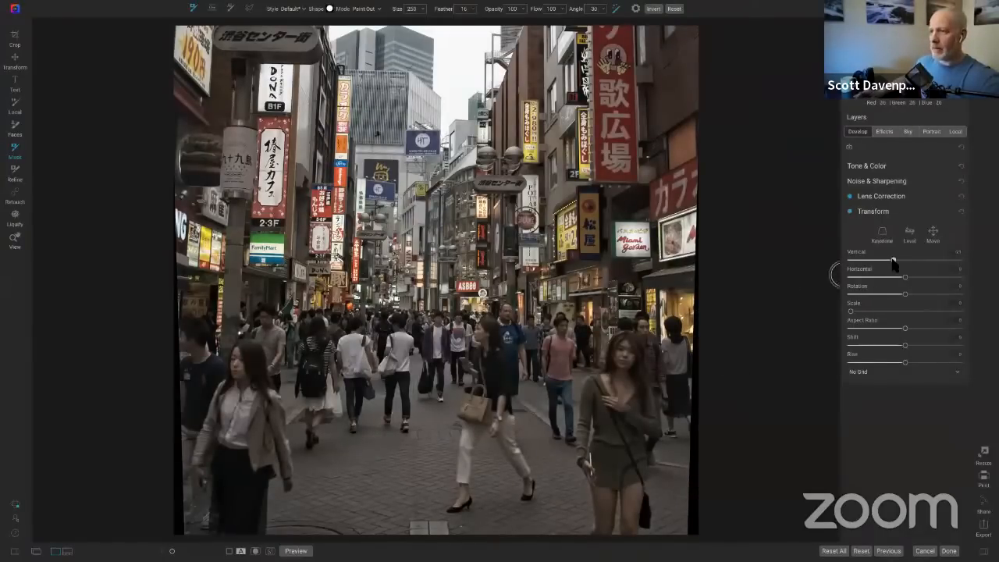
left_click_drag(894, 260, 892, 260)
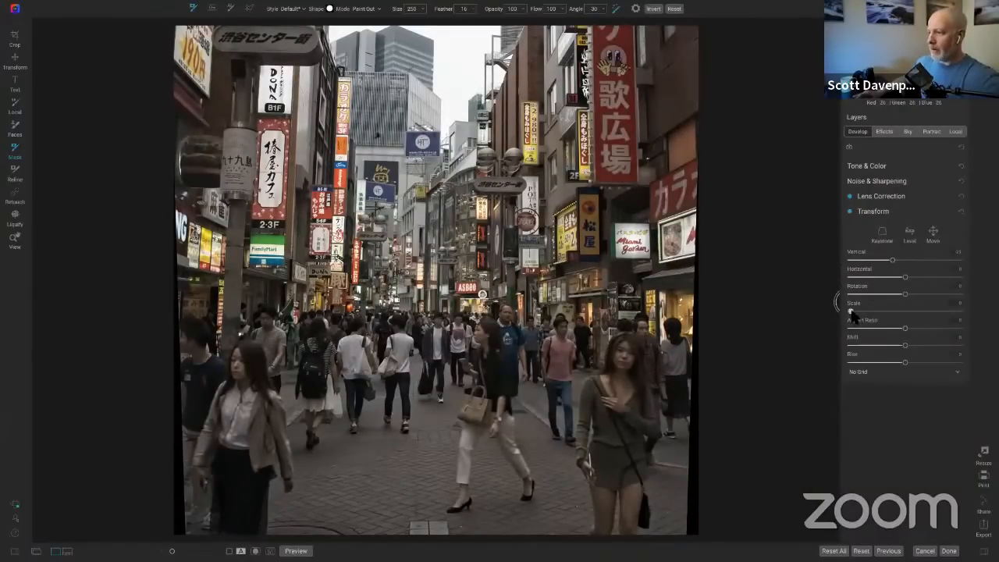
left_click_drag(851, 311, 853, 313)
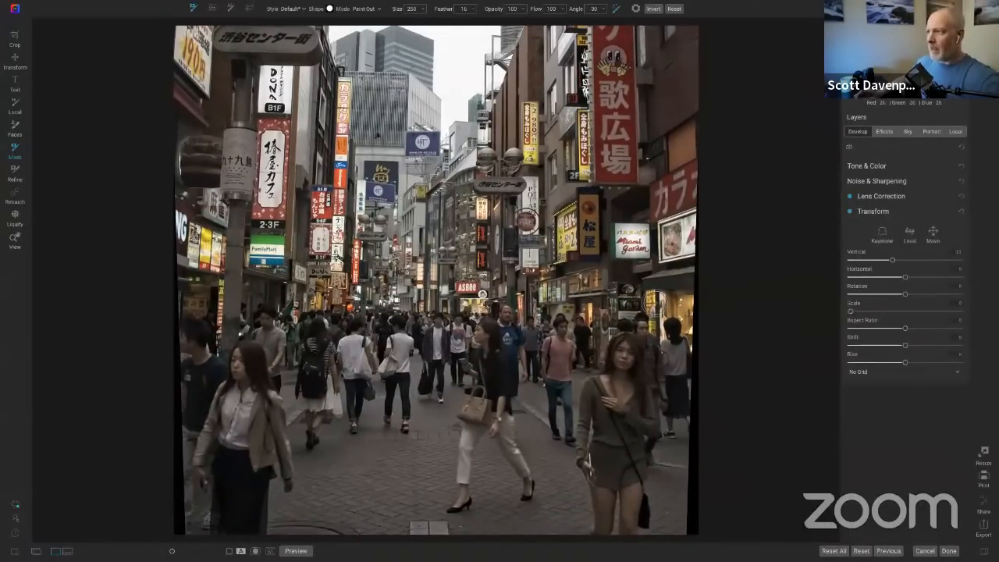
Crop both sides of the photo slightly inward to about 4700 pixels wide, trimming the black wedges along its edges
key("c")
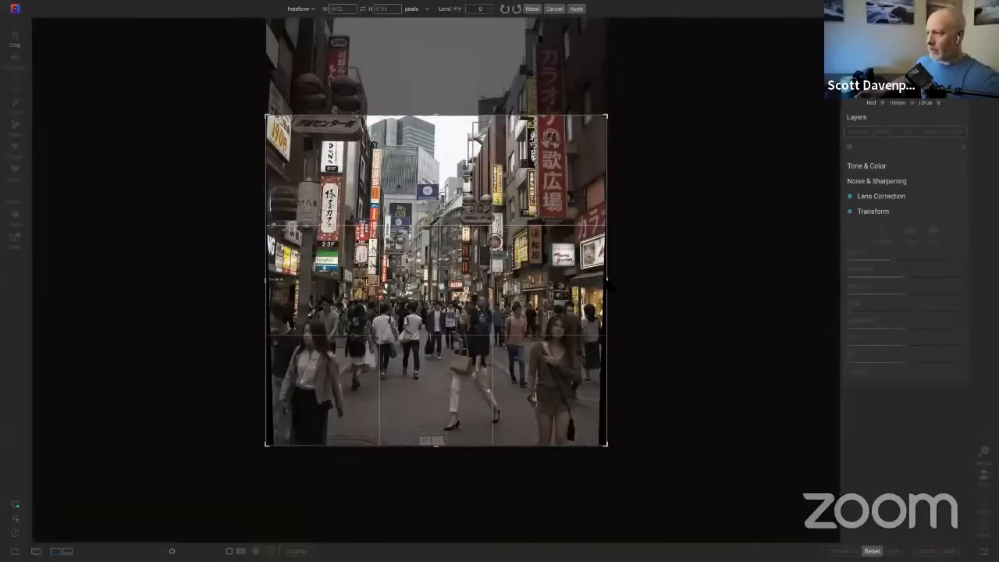
left_click_drag(609, 287, 603, 287)
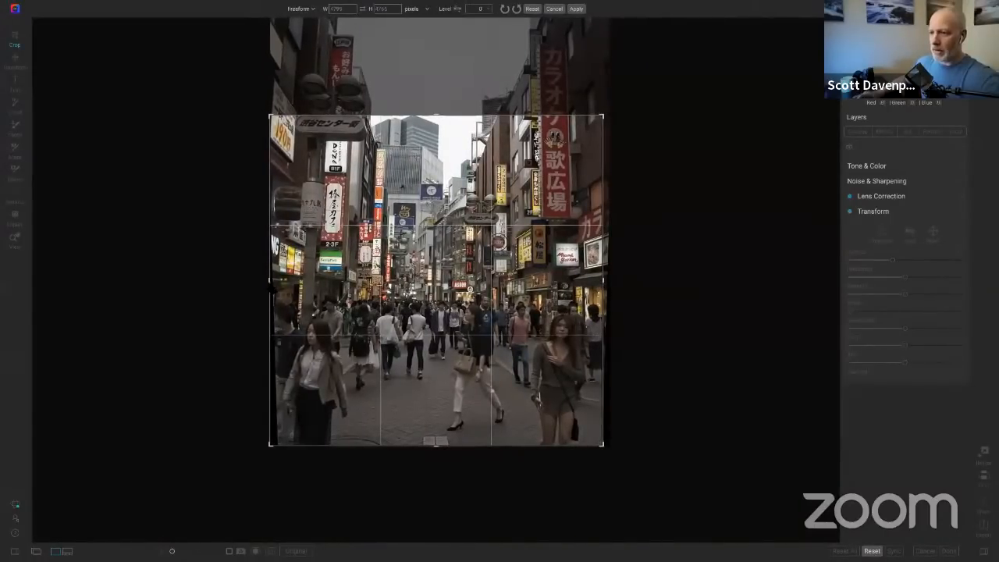
left_click_drag(272, 285, 273, 285)
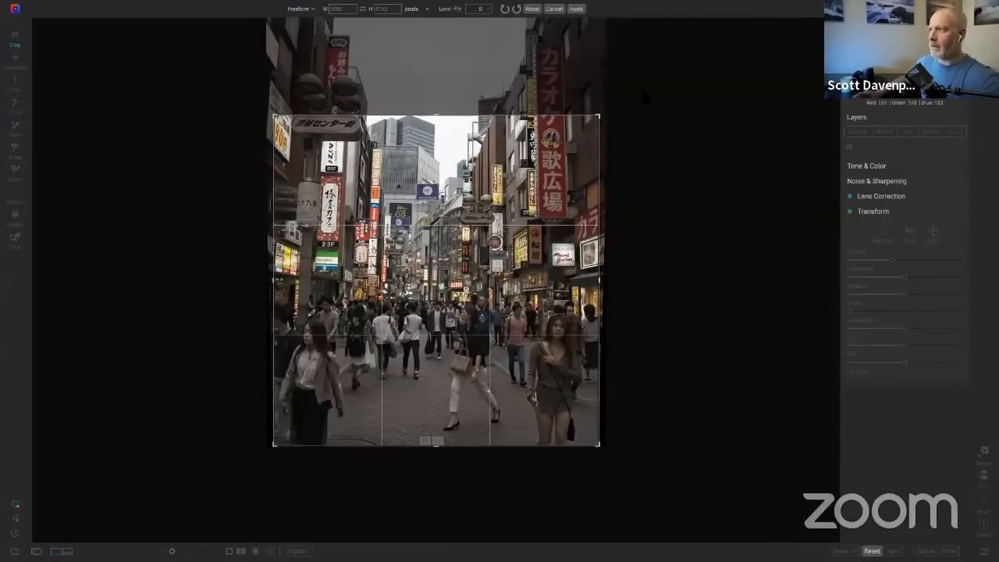
key("Return")
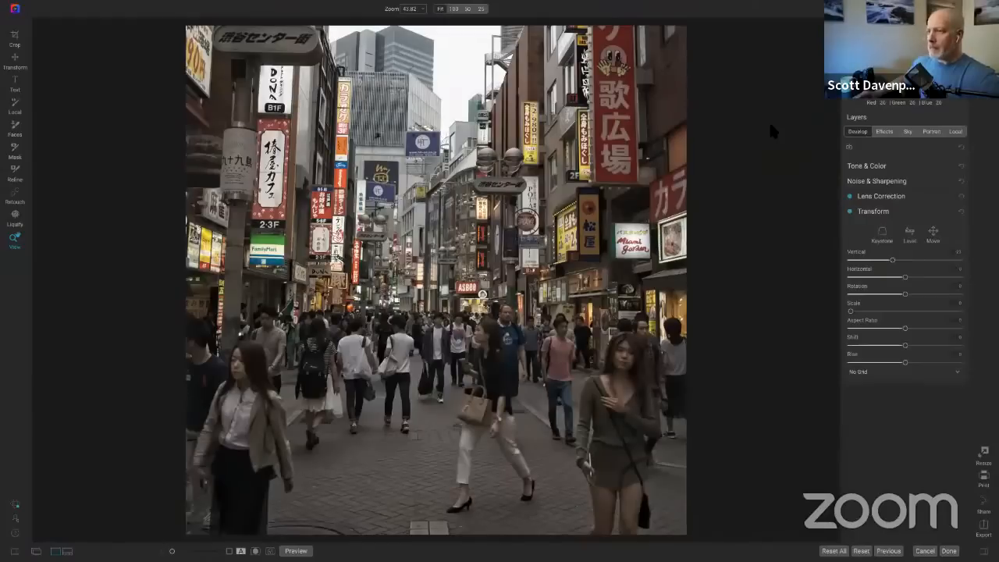
Switch back to effects and check the clipping overlay on the photo twice, leaving it hidden
left_click(886, 133)
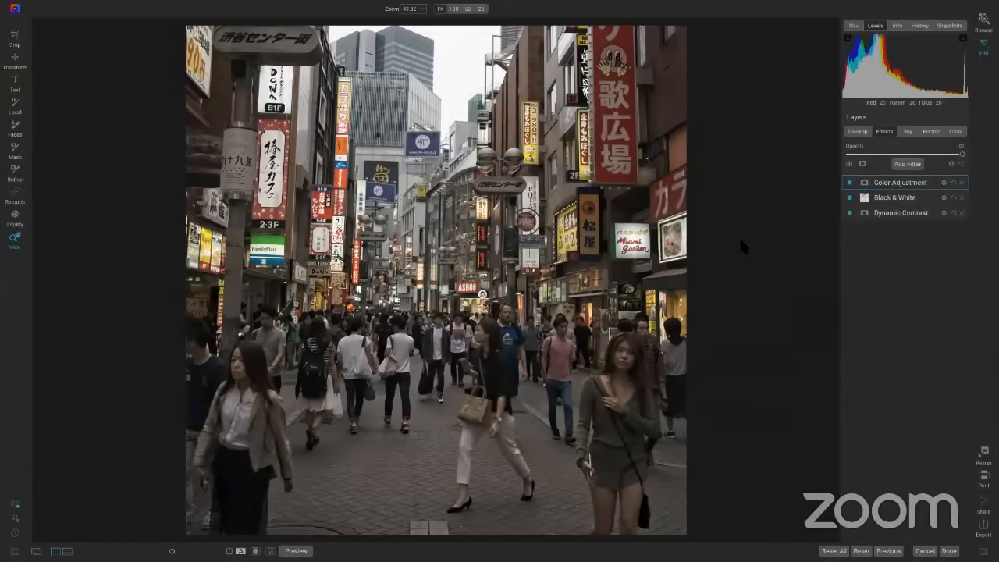
key("j")
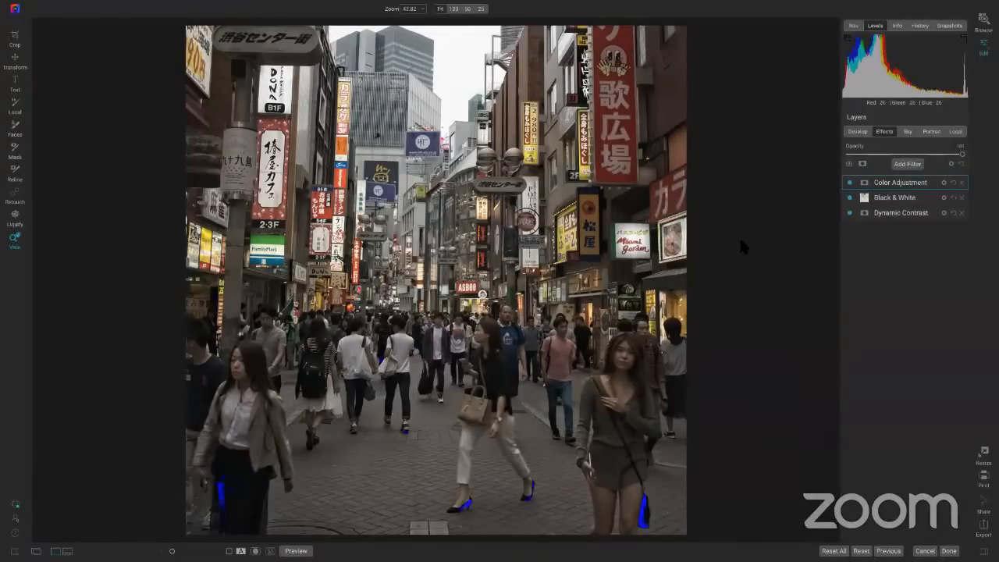
key("j")
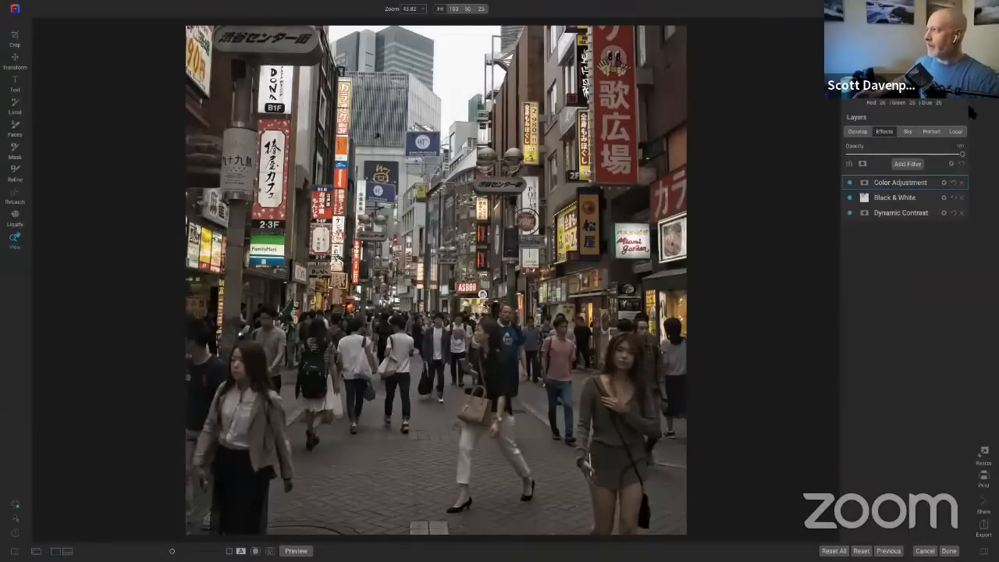
key("j")
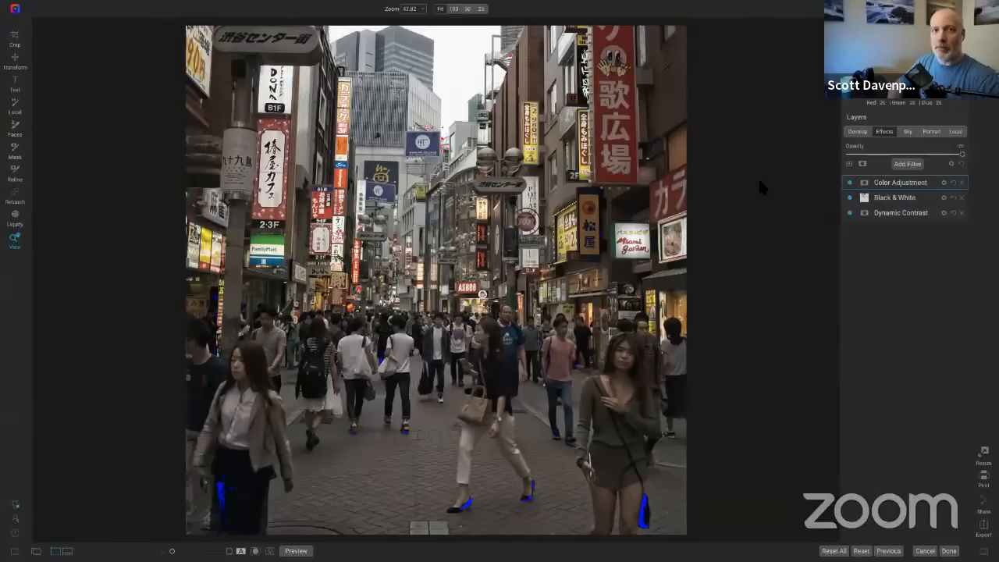
key("j")
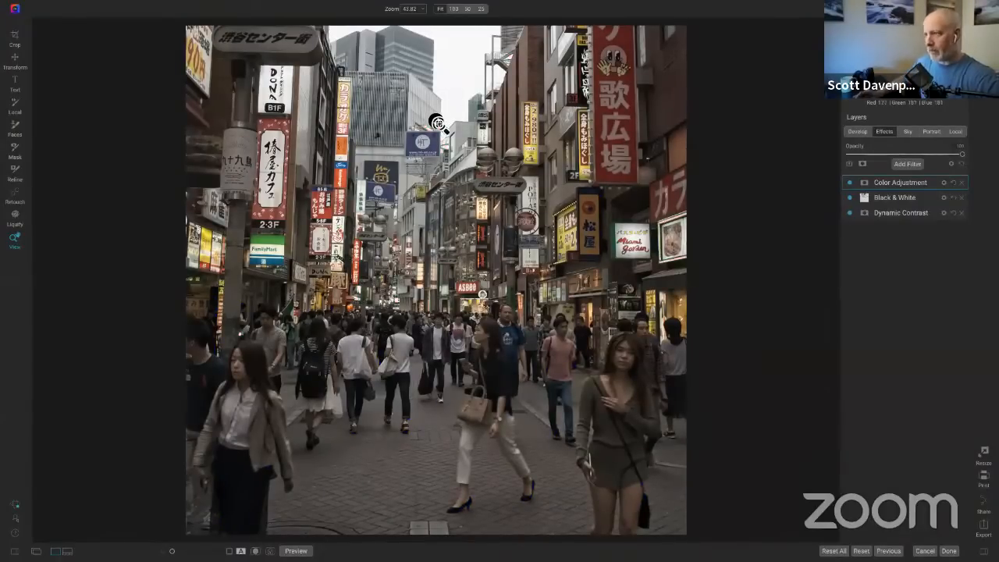
Inspect the distant buildings and street signs at 100%, and check the photo's clipping overlay at full view, leaving it hidden
left_click(438, 123)
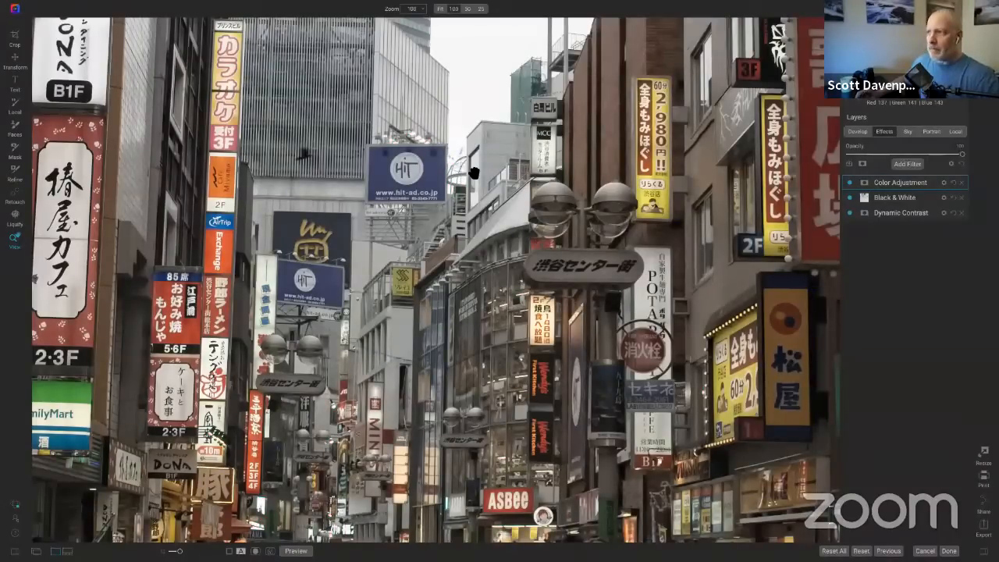
left_click(474, 173)
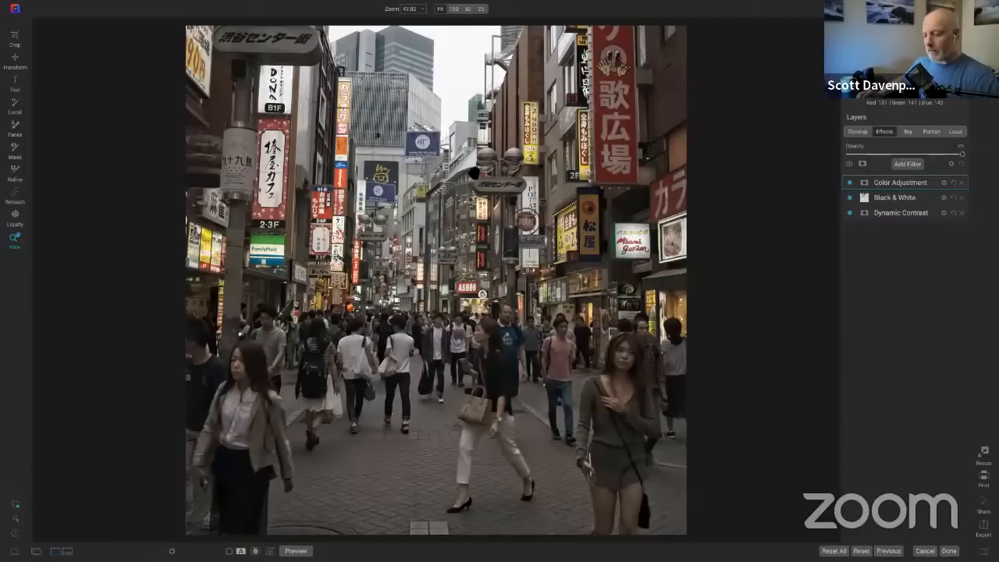
key("j")
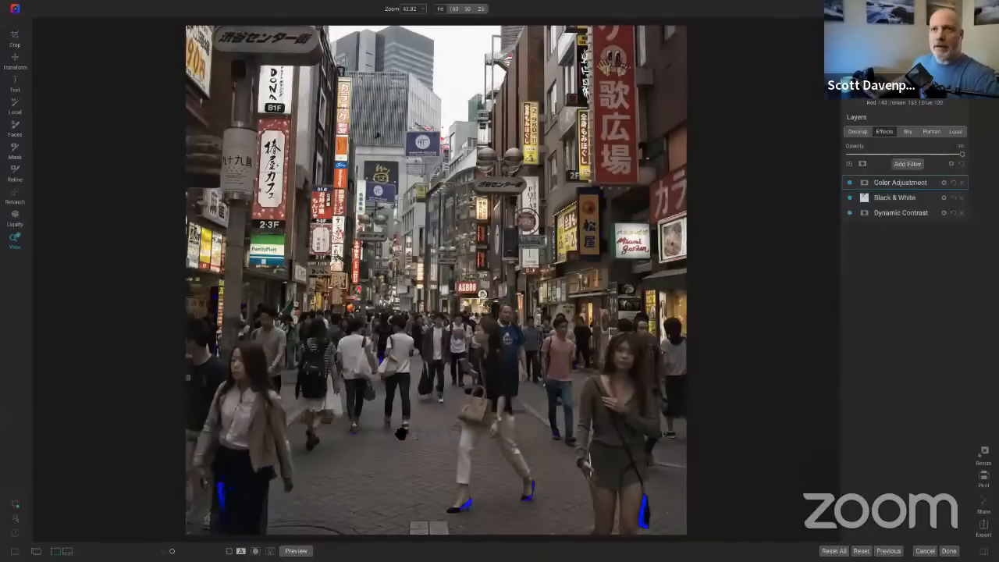
key("j")
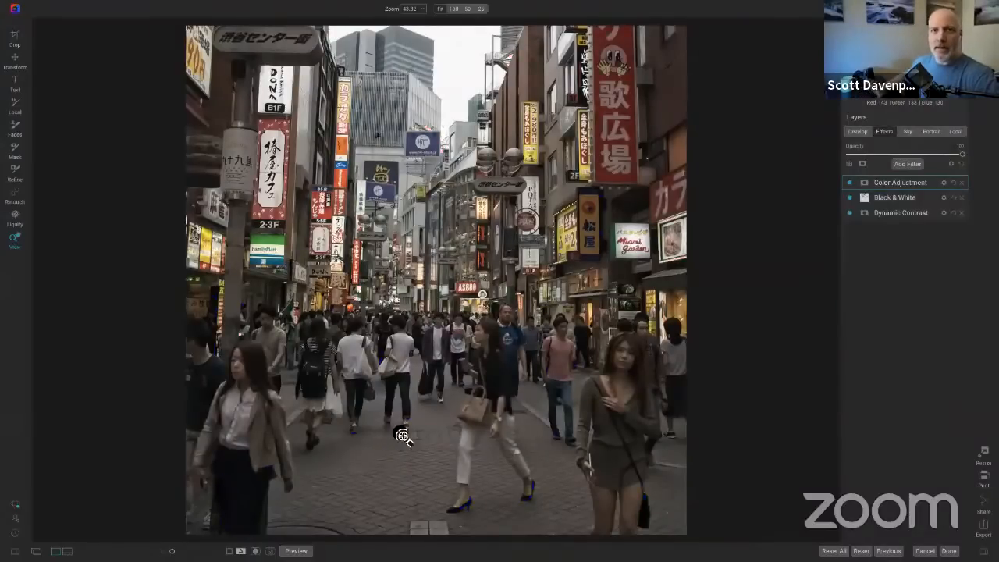
key("j")
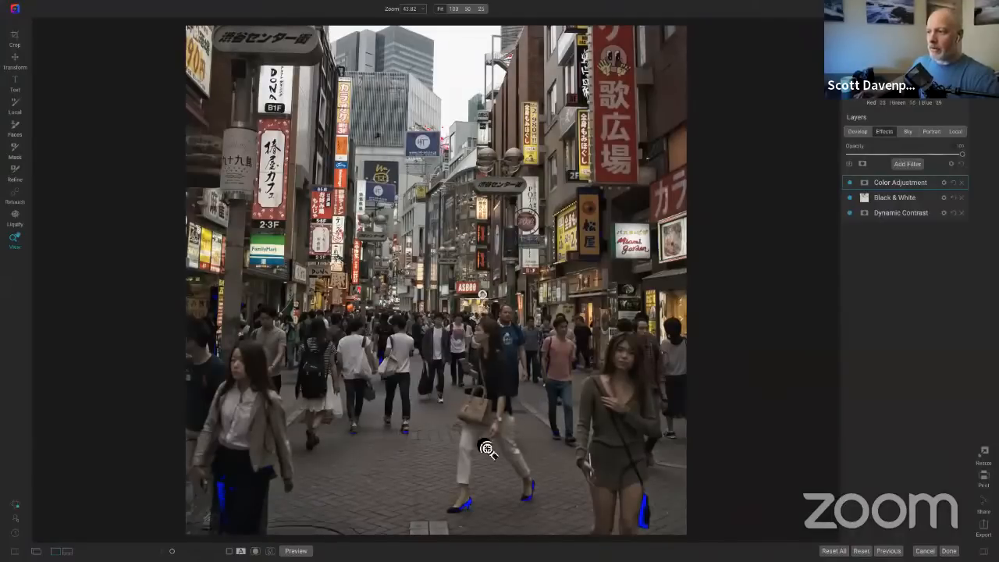
key("j")
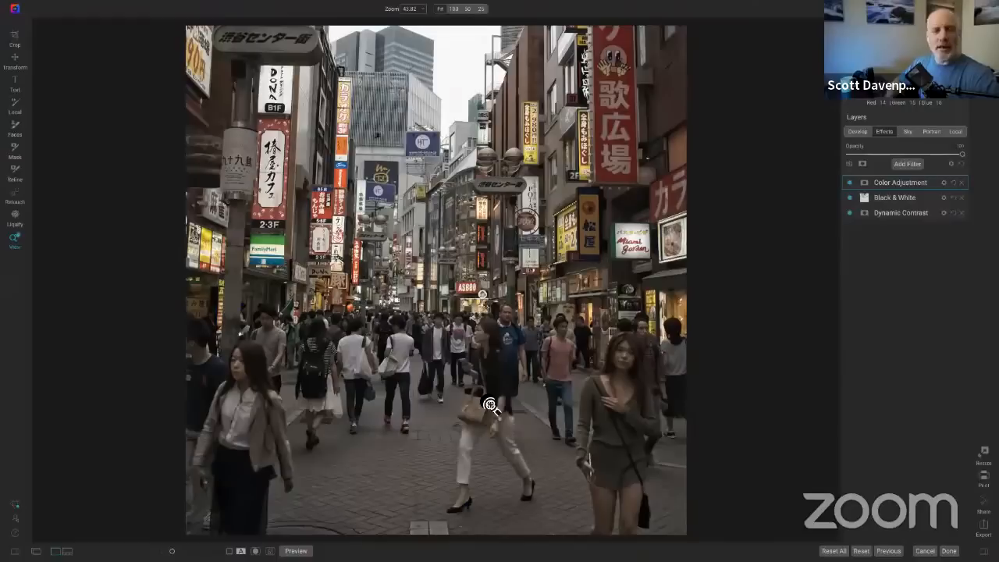
key("j")
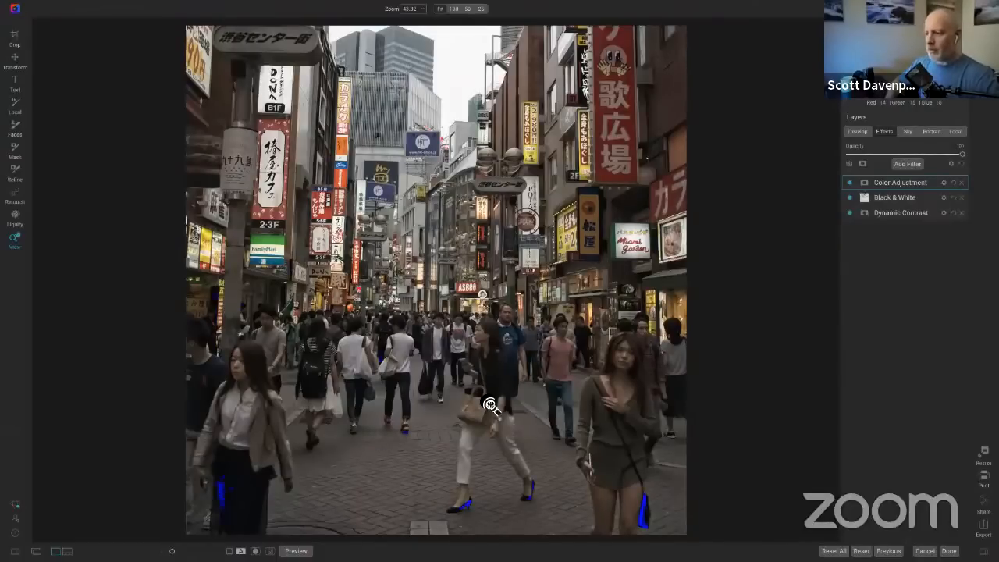
key("j")
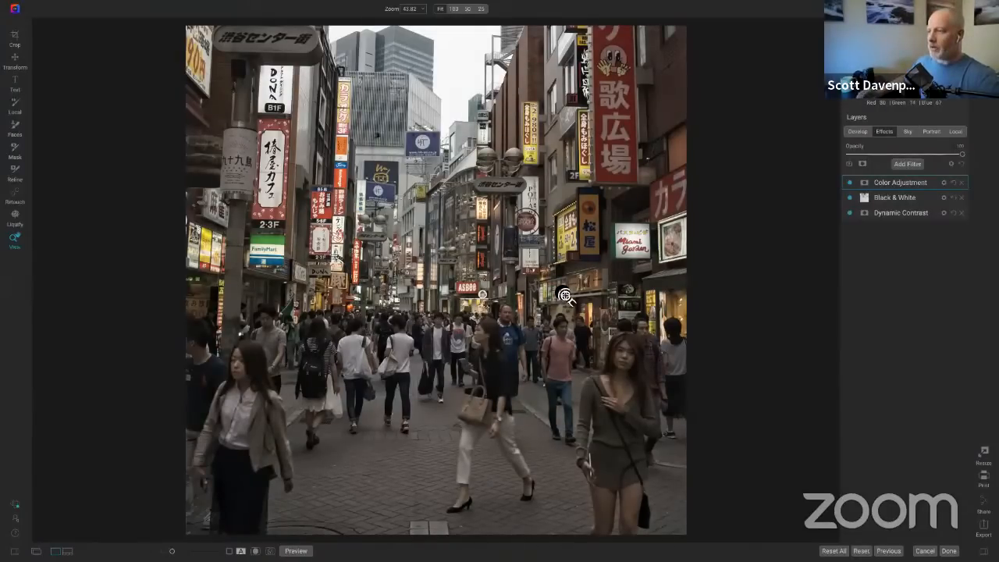
Compare the edited photo with its original version, and inspect the walking woman with the handbag at 100%
key("backslash")
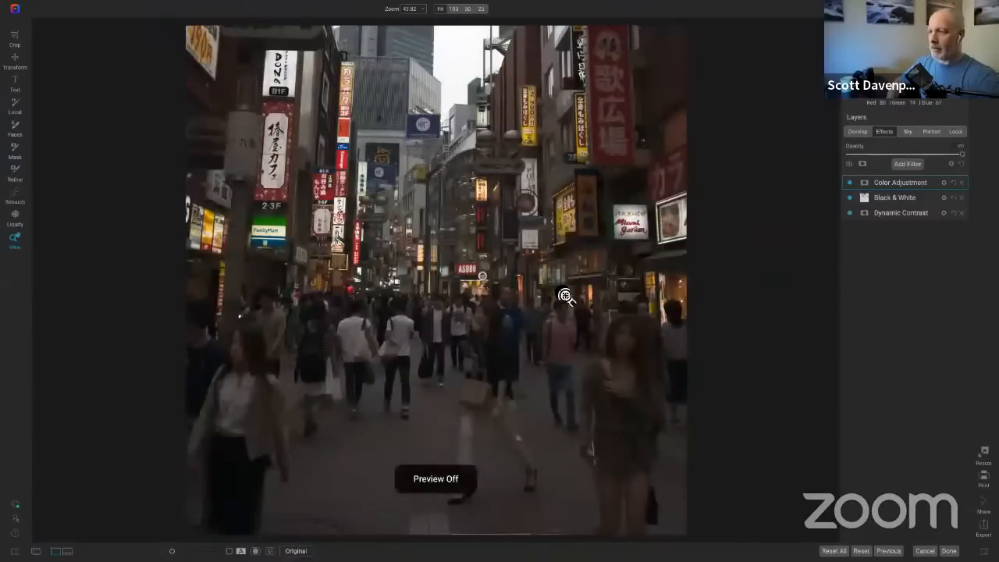
key("backslash")
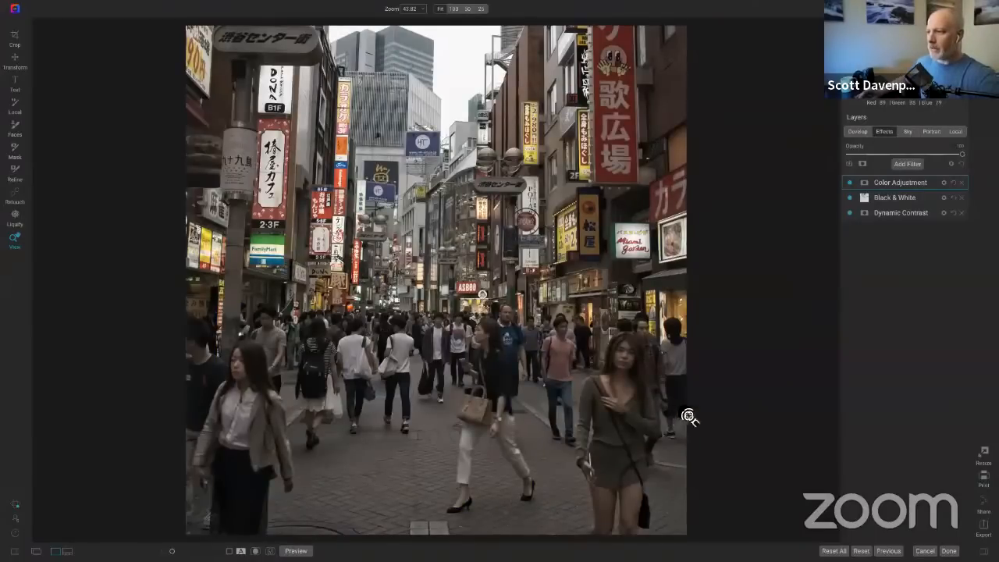
left_click(495, 410)
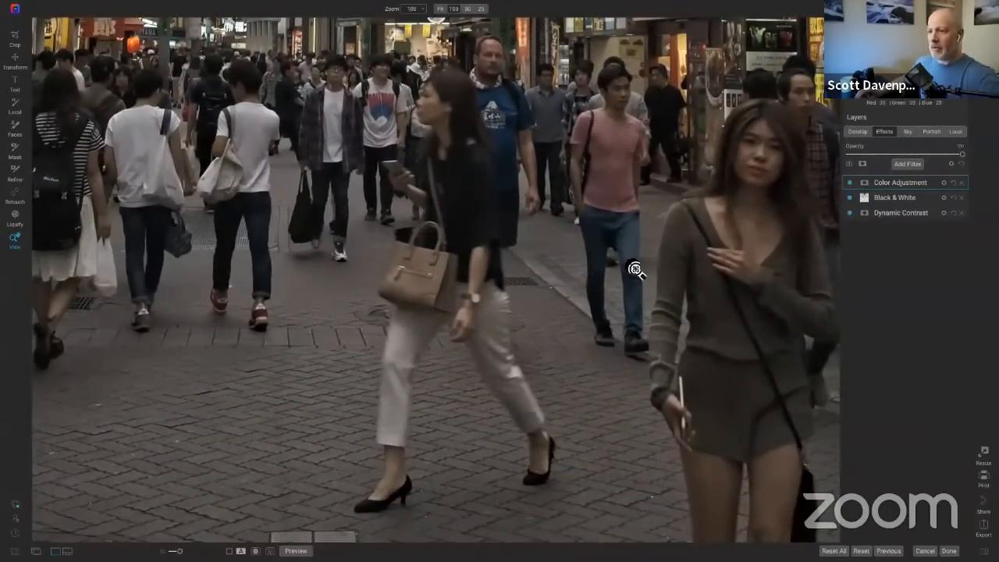
Start a local adjustment with the Lighten style and place a gradient mask centred on the walking woman with the handbag
left_click(957, 132)
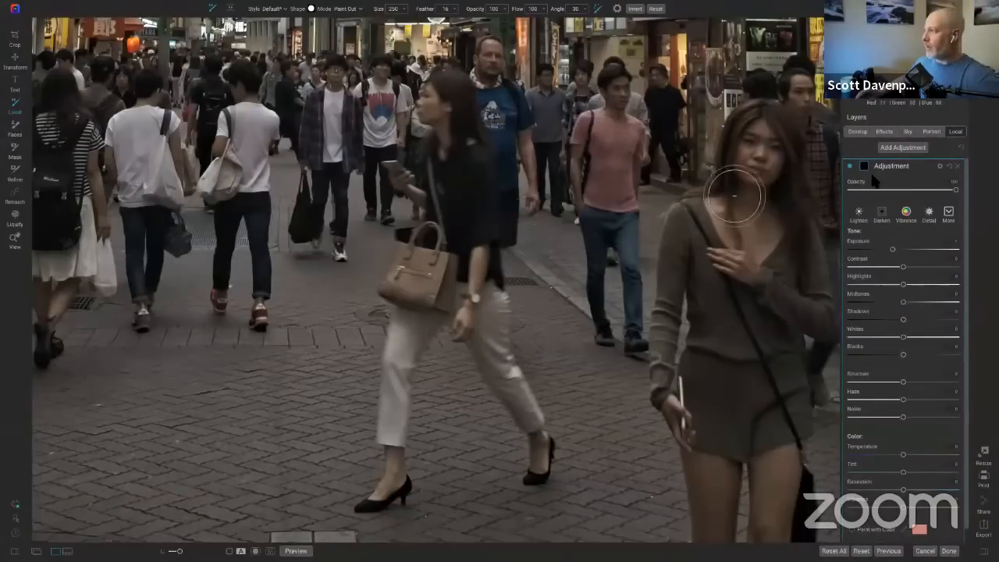
left_click(859, 212)
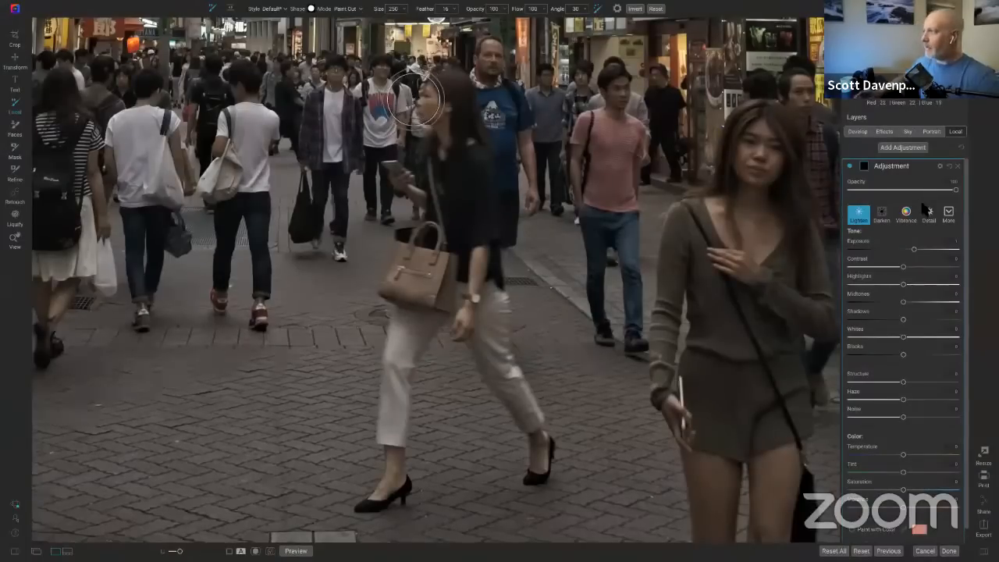
key("z")
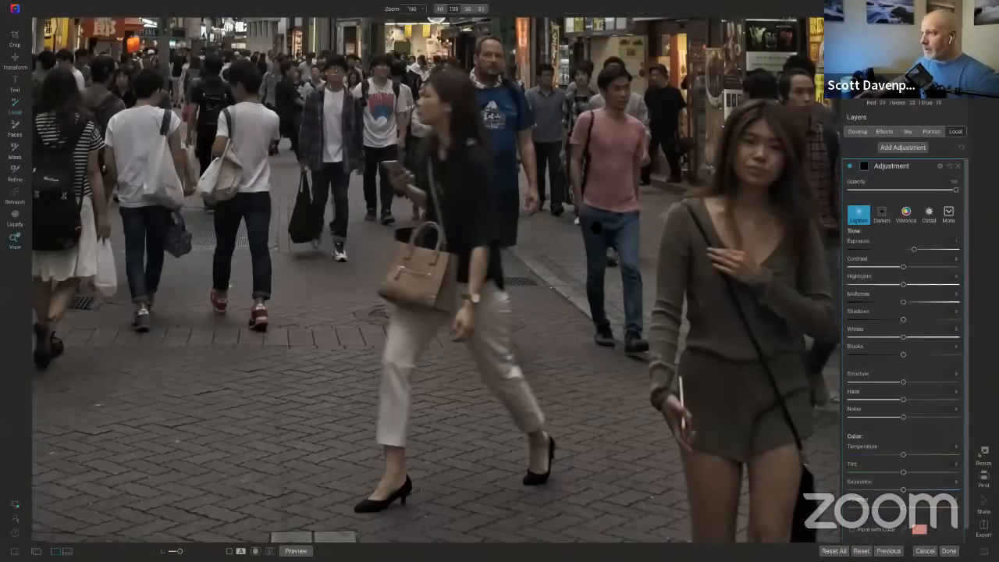
left_click_drag(597, 228, 596, 249)
key("super+0")
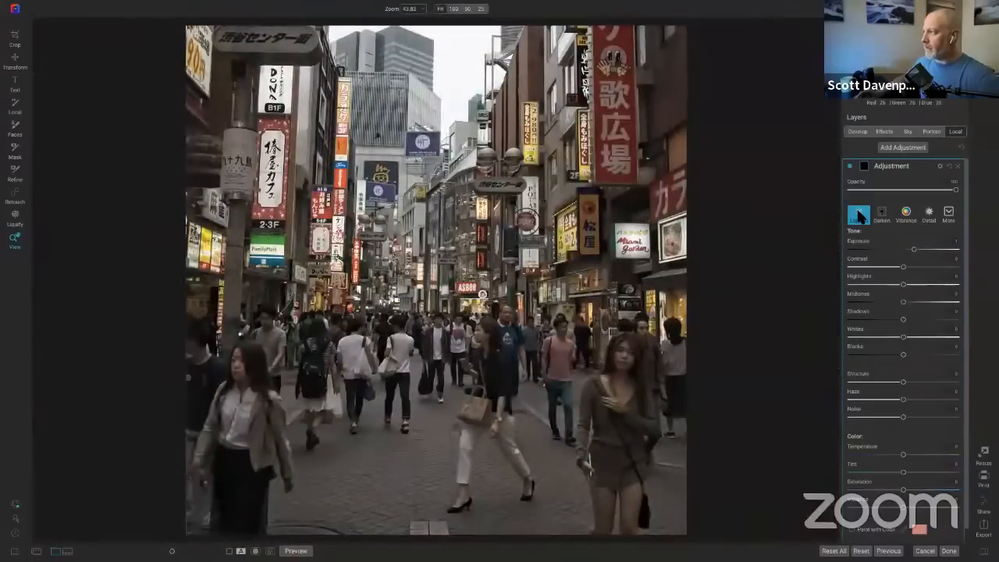
left_click(863, 167)
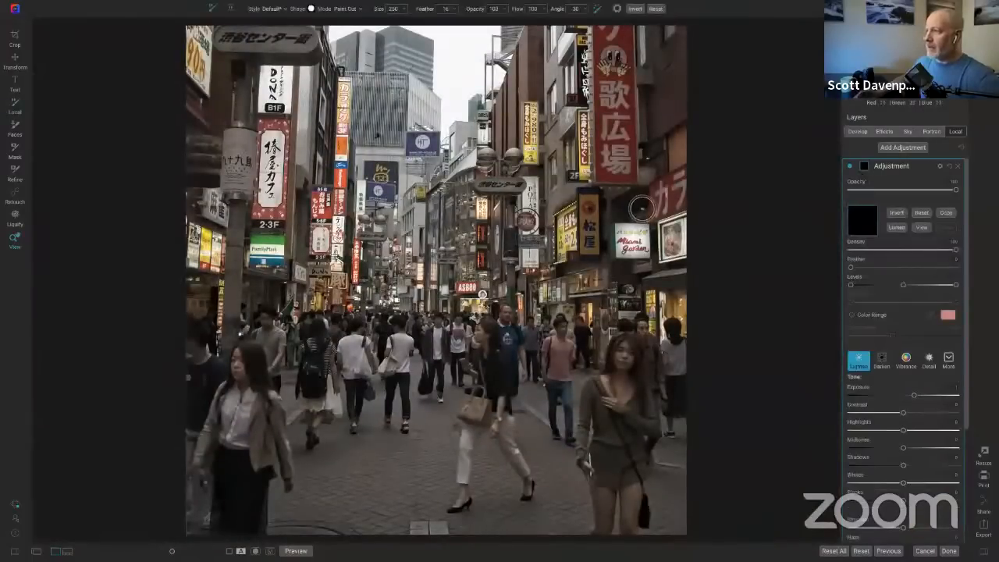
left_click(231, 9)
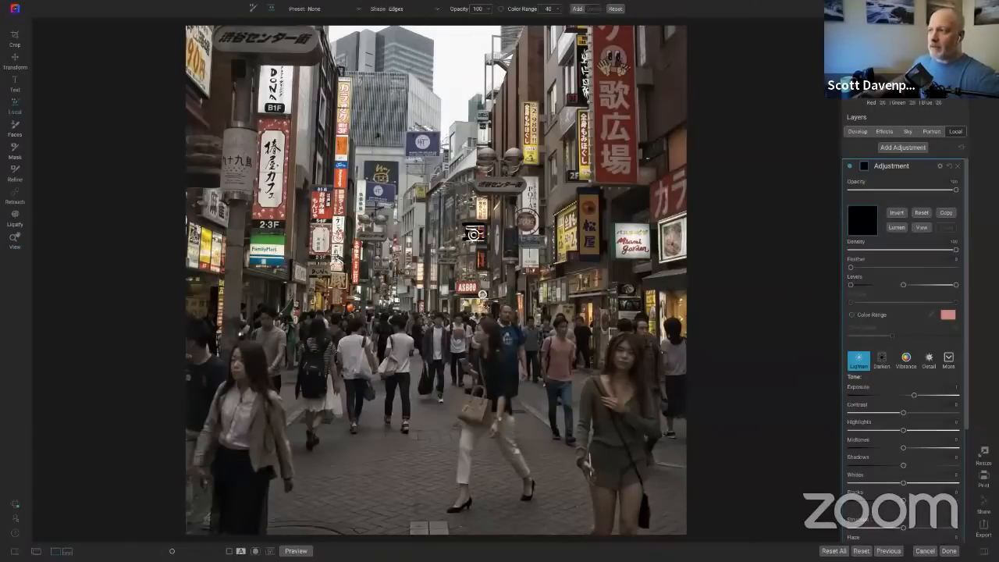
left_click(493, 376)
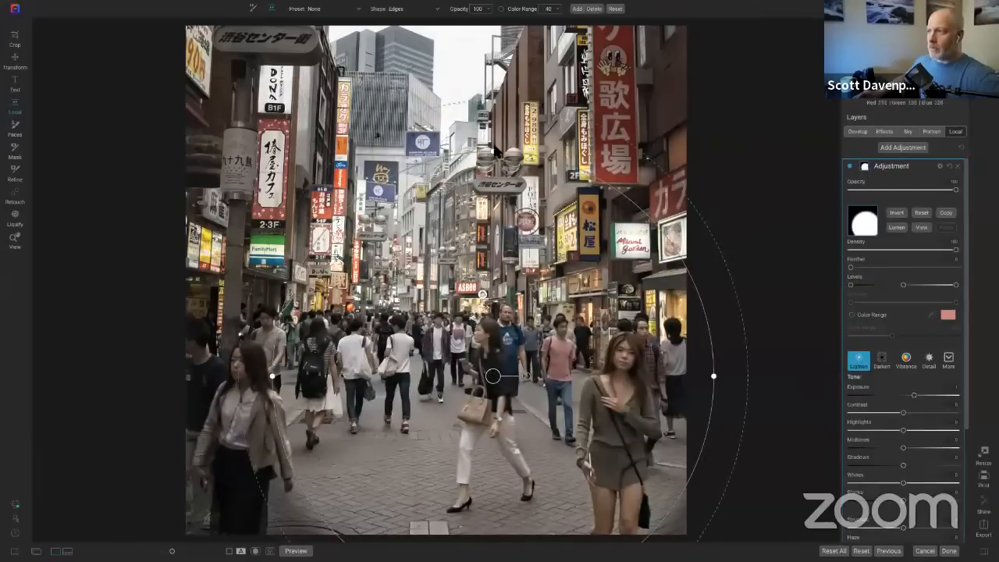
Reshape the gradient mask into a tall, narrow oval around the walking woman and set the adjustment's Exposure to about 0.71
left_click_drag(494, 153, 493, 258)
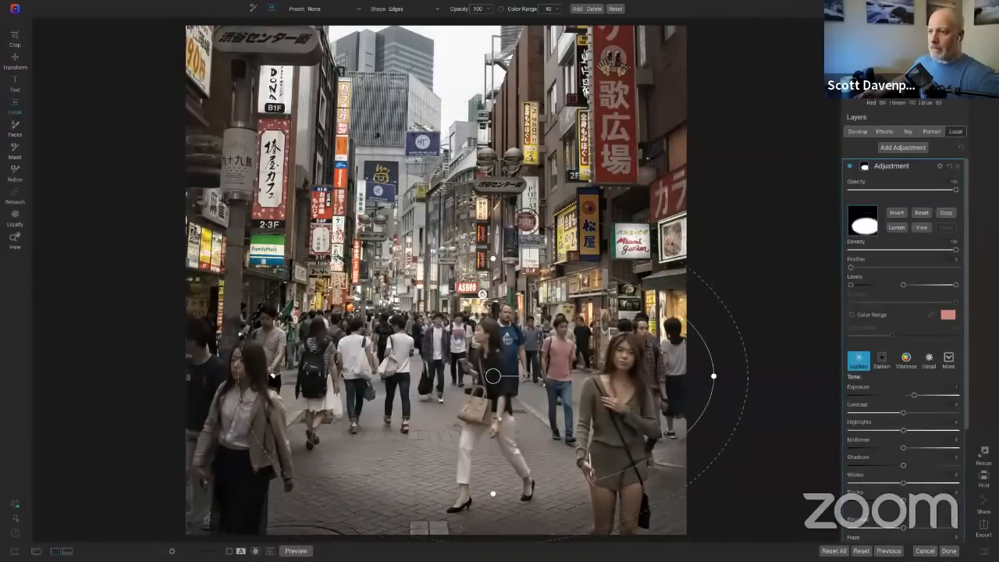
left_click_drag(713, 376, 581, 376)
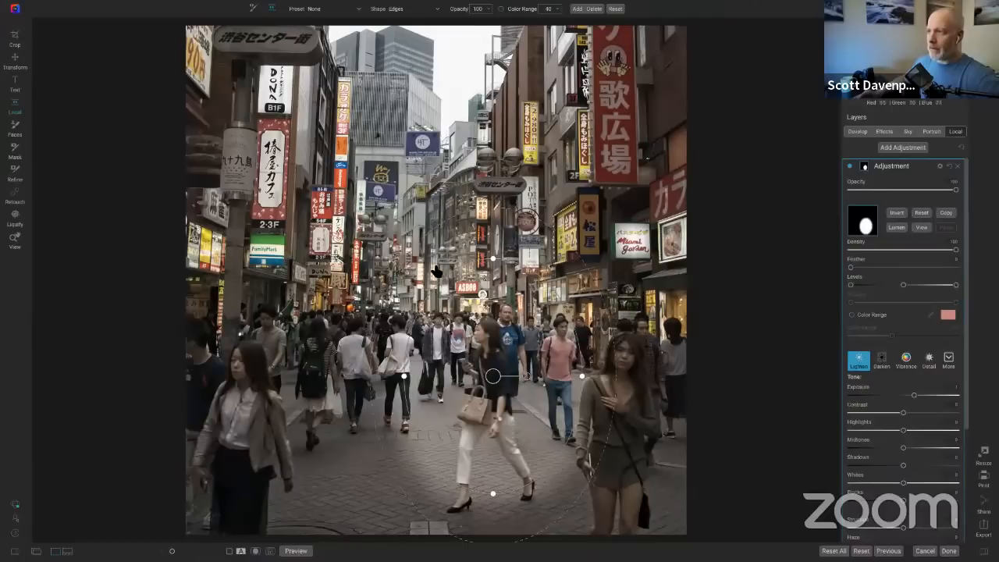
left_click_drag(493, 376, 484, 402)
left_click_drag(569, 403, 542, 402)
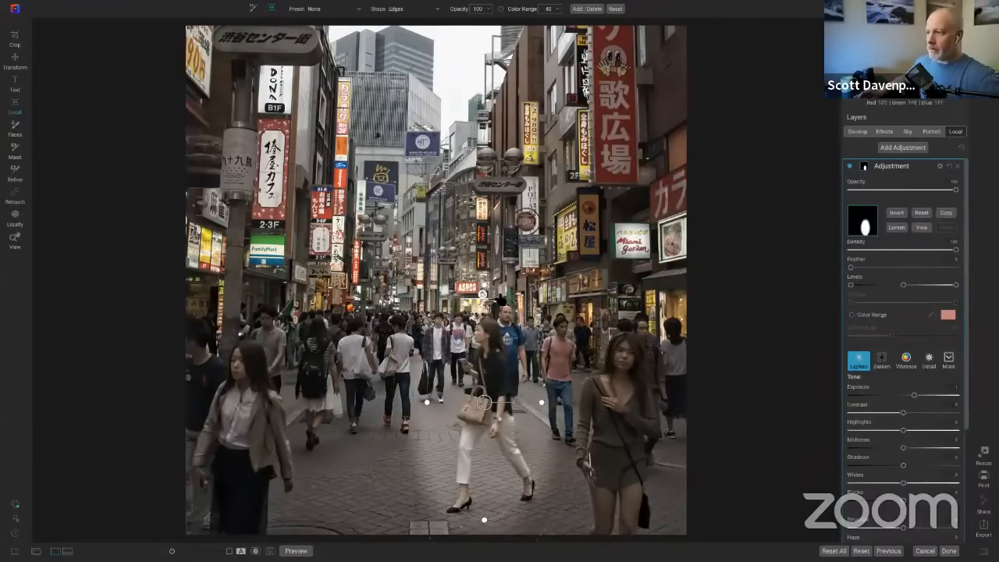
left_click_drag(485, 297, 483, 316)
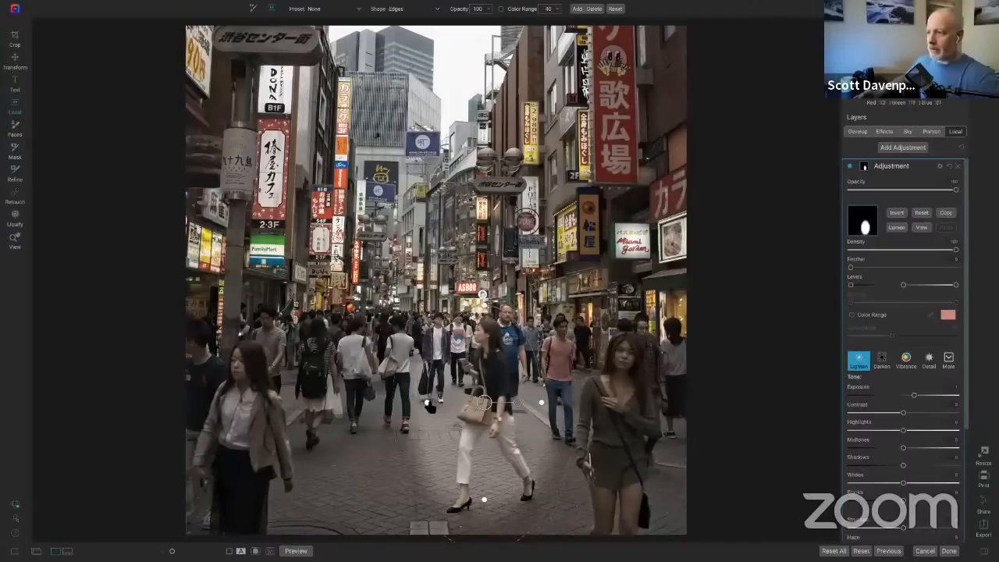
left_click_drag(432, 403, 448, 404)
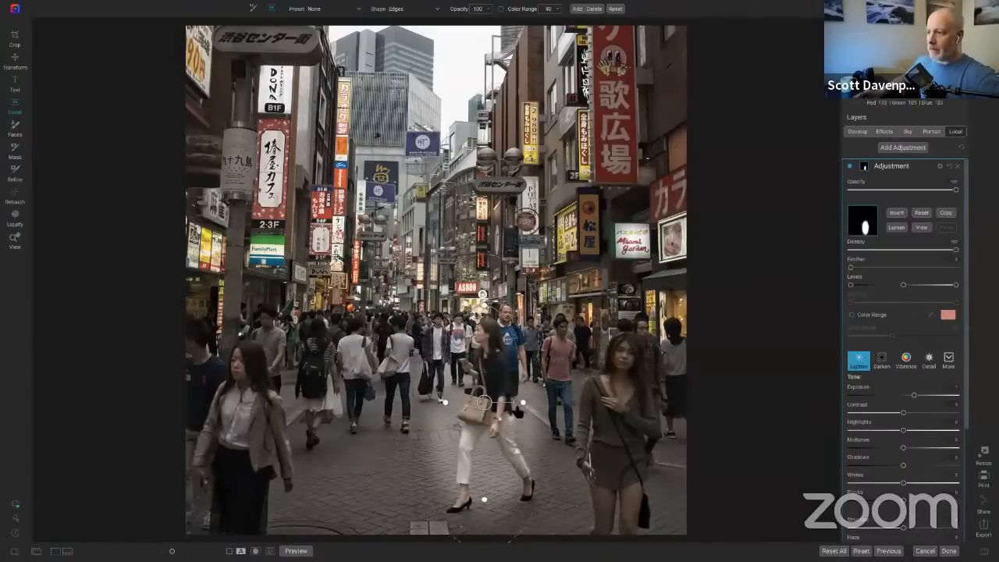
left_click_drag(519, 406, 487, 407)
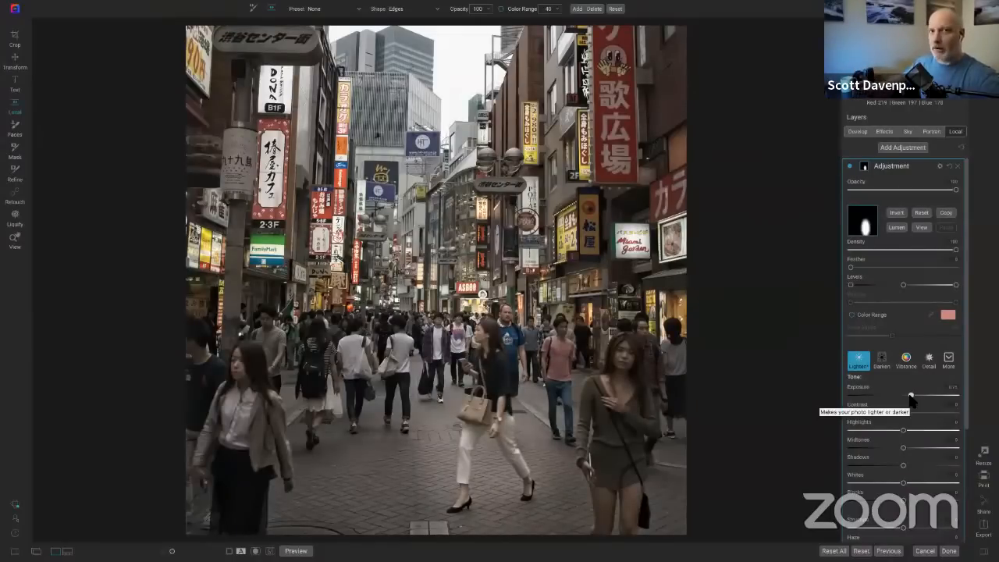
Display the lightening adjustment's mask around the walking woman at 100%, using the Red Overlay view mode
key("z")
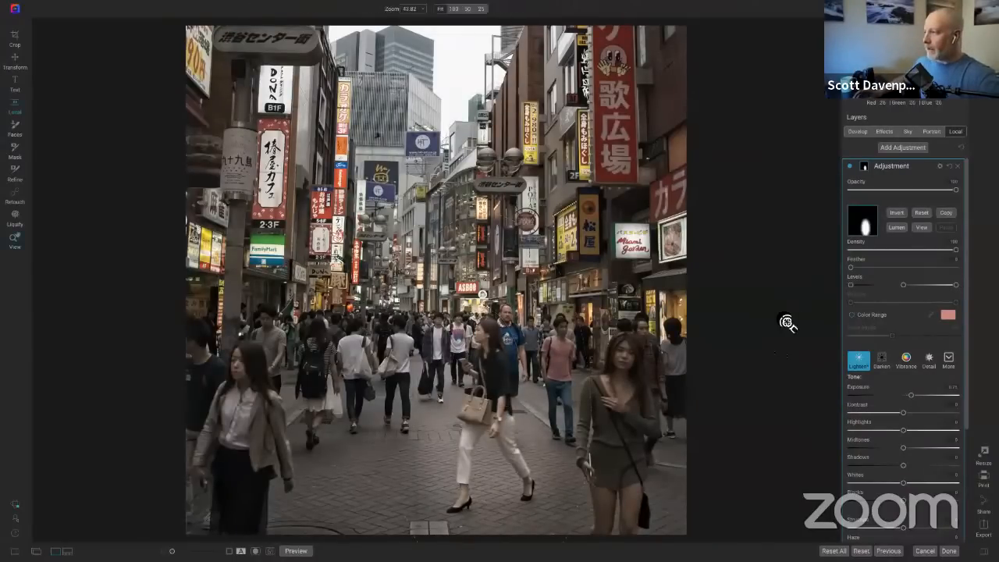
left_click(514, 369)
scroll(513, 368, "down", 3)
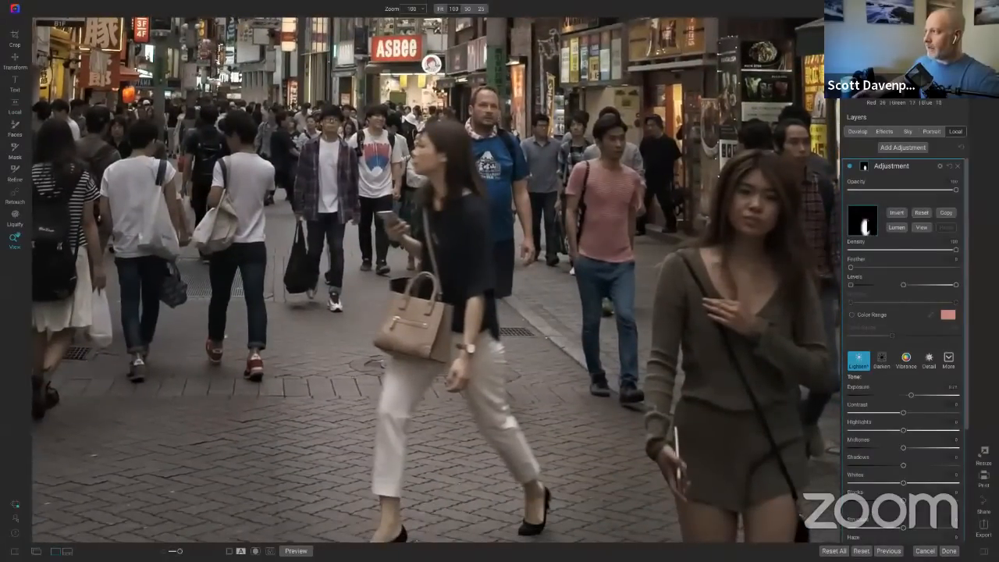
left_click(864, 167)
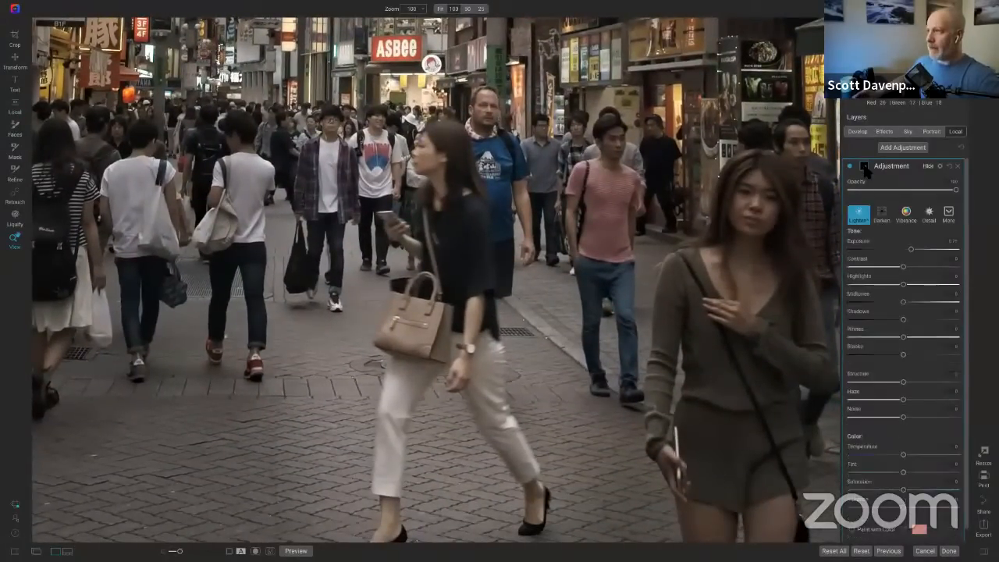
left_click(864, 169)
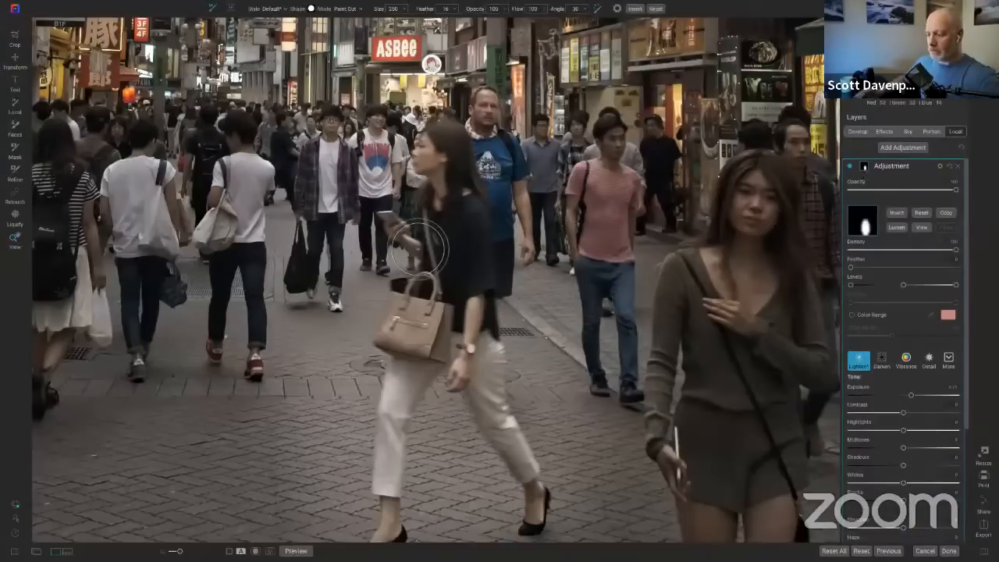
key("m")
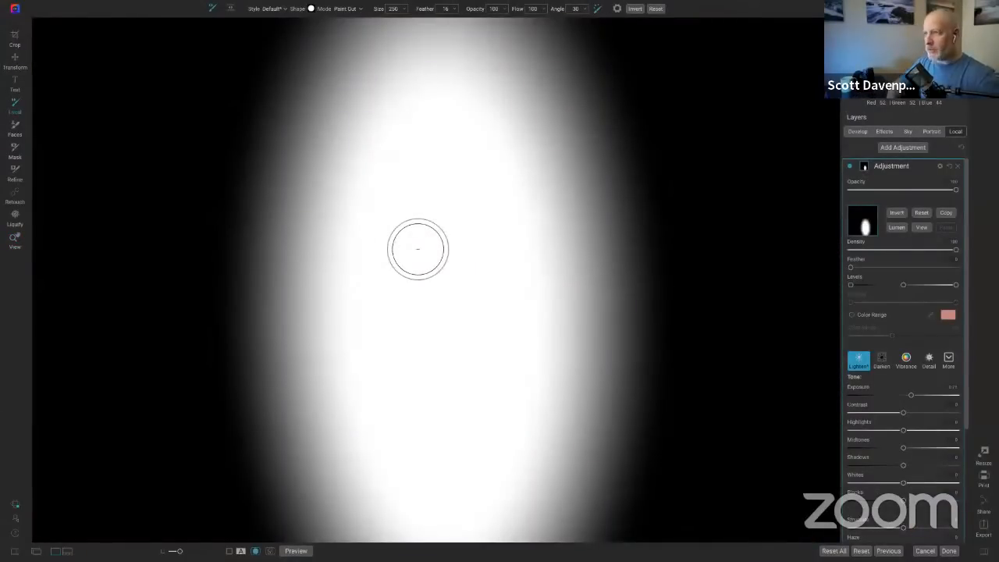
key("m")
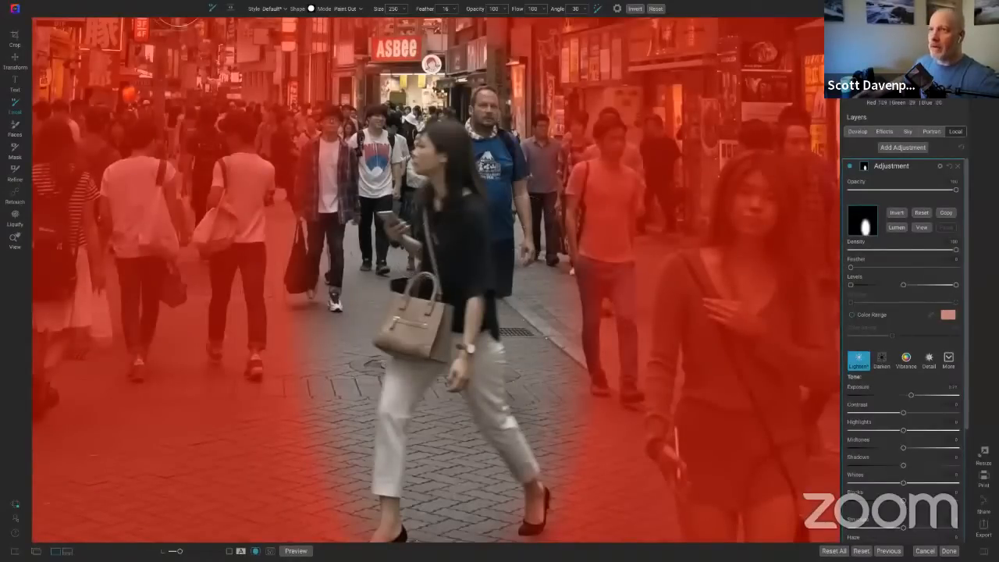
left_click(210, 8)
mouse_move(221, 111)
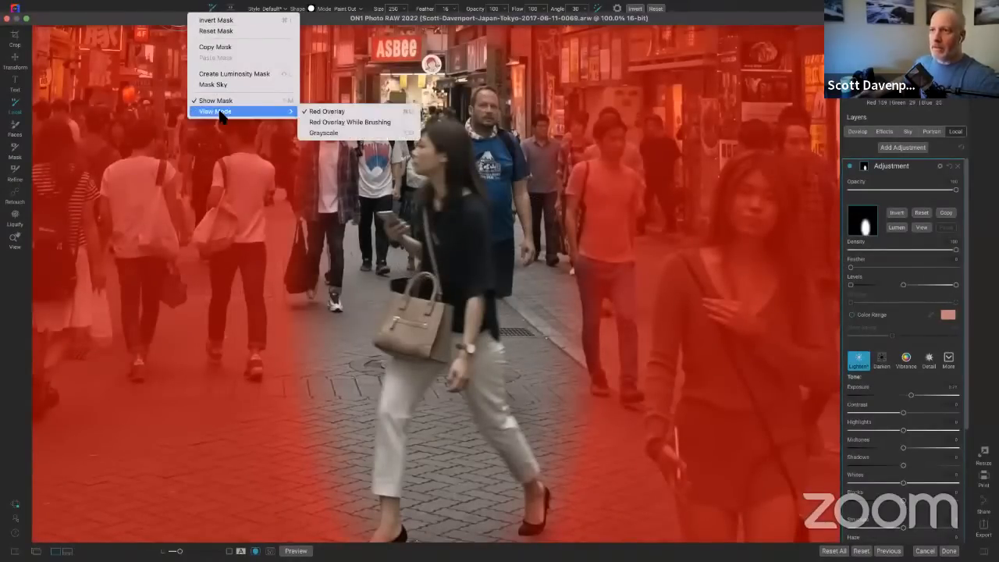
left_click(326, 111)
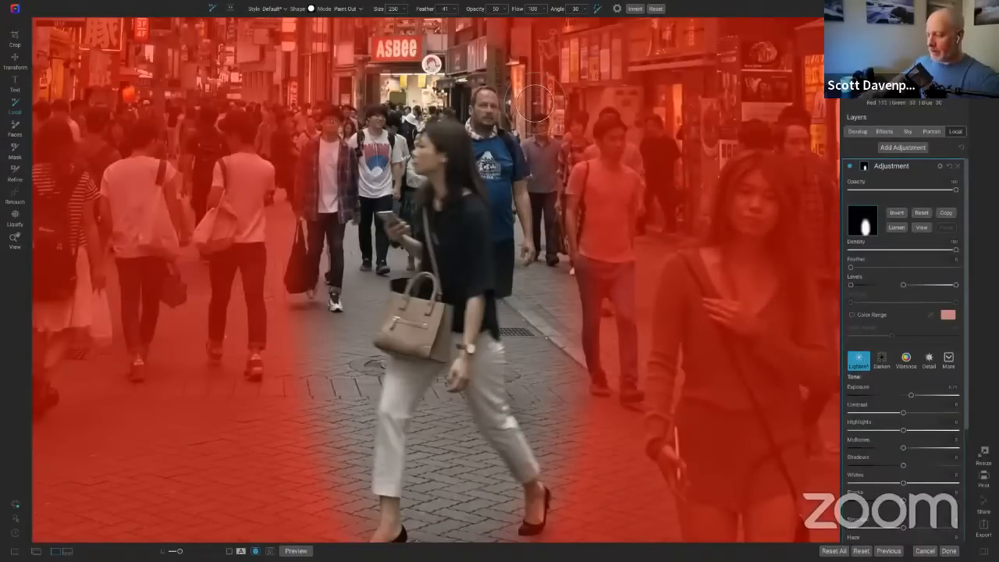
Paint the background on both sides of the woman out of the mask with brush size 400, feather 41 and opacity 50
key("bracketright")
key("bracketright")
key("bracketright")
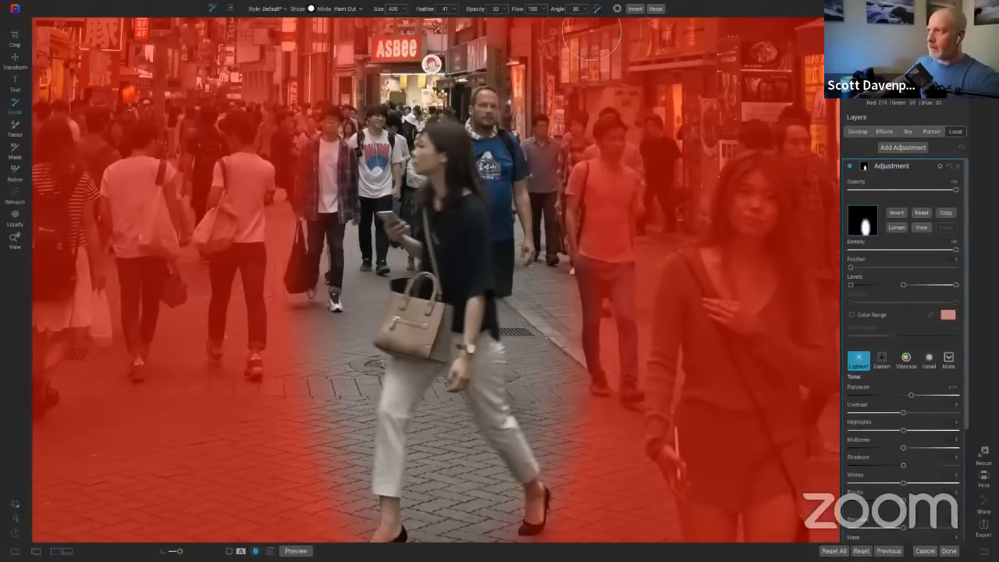
mouse_move(539, 85)
left_mouse_down()
mouse_move(504, 105)
mouse_move(484, 133)
mouse_move(544, 228)
mouse_move(551, 313)
mouse_move(591, 437)
left_mouse_up()
mouse_move(412, 68)
left_mouse_down()
mouse_move(324, 162)
mouse_move(304, 222)
mouse_move(319, 448)
mouse_move(304, 397)
mouse_move(325, 249)
mouse_move(325, 305)
mouse_move(297, 452)
left_mouse_up()
Paint the pavement between the woman's legs out of the lightening mask with a smaller brush
key("[")
key("[")
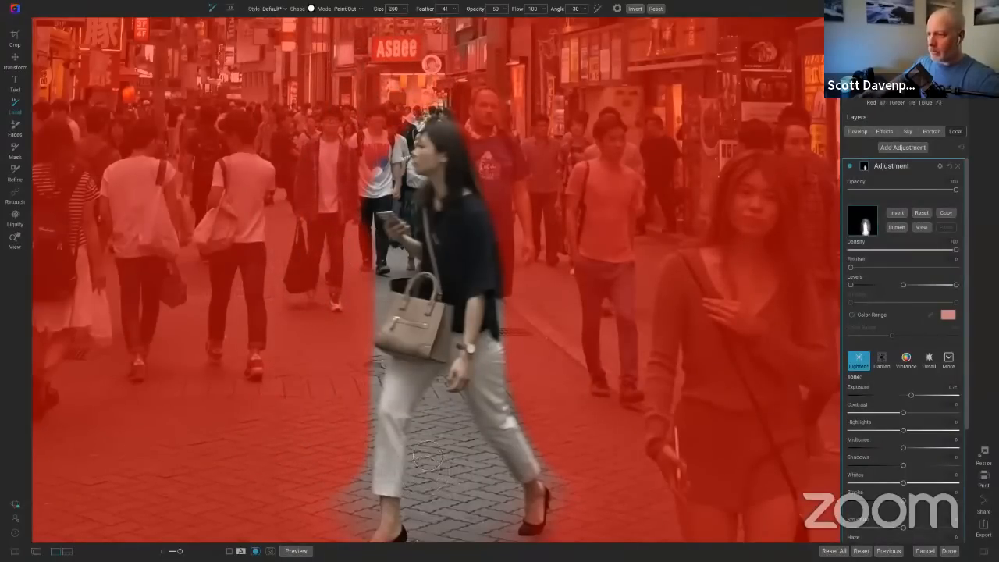
mouse_move(441, 414)
left_mouse_down()
mouse_move(434, 527)
mouse_move(447, 449)
mouse_move(476, 502)
mouse_move(455, 439)
left_mouse_up()
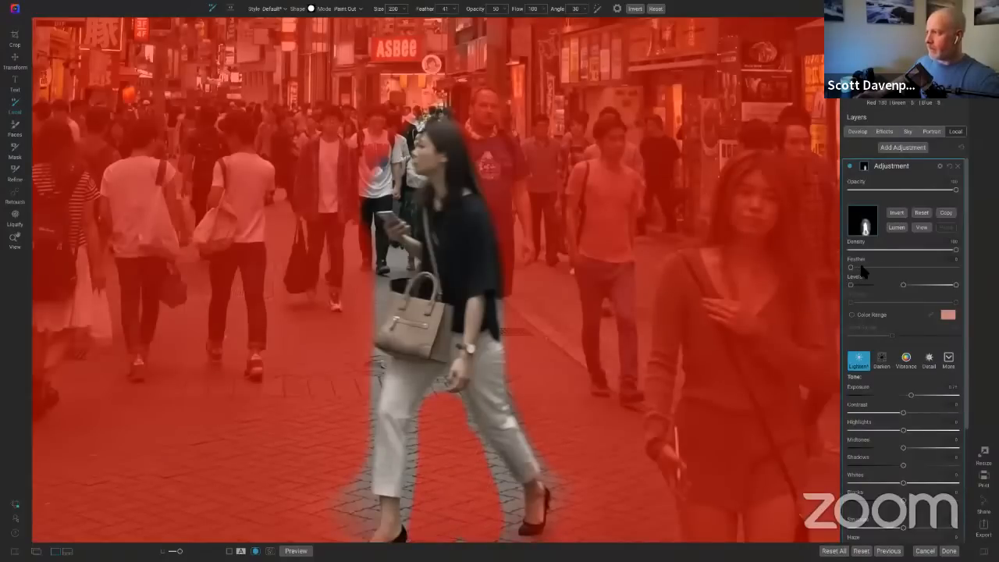
Set the lightening mask's Feather to about 17 and Density to 100, with the red overlay hidden and the whole photo in view
left_click_drag(862, 266, 865, 270)
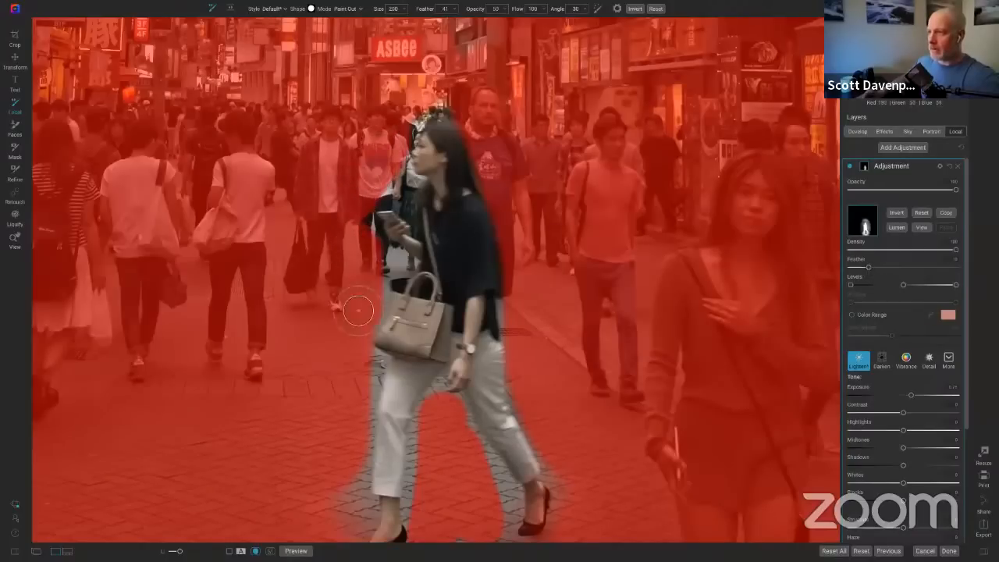
key("o")
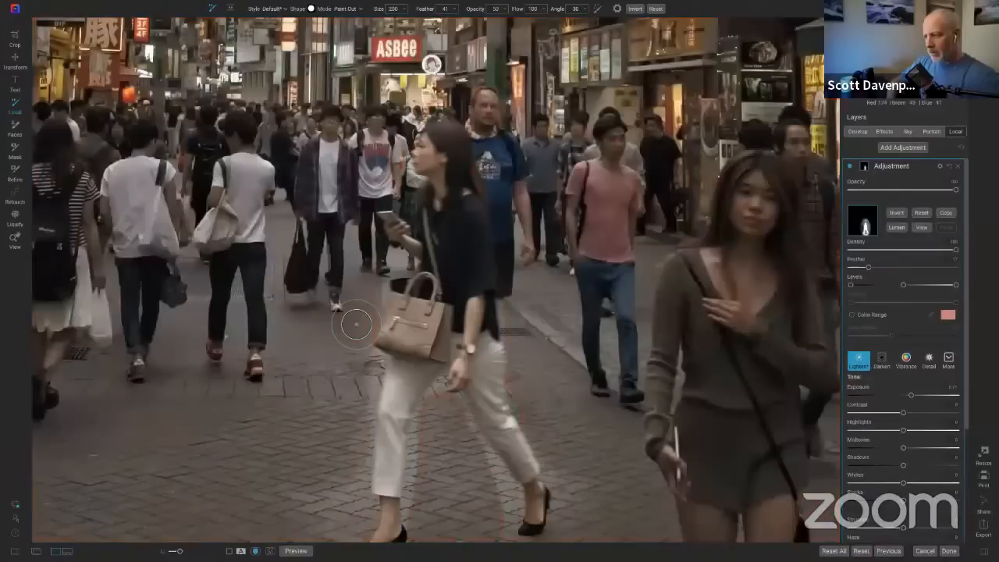
key("space")
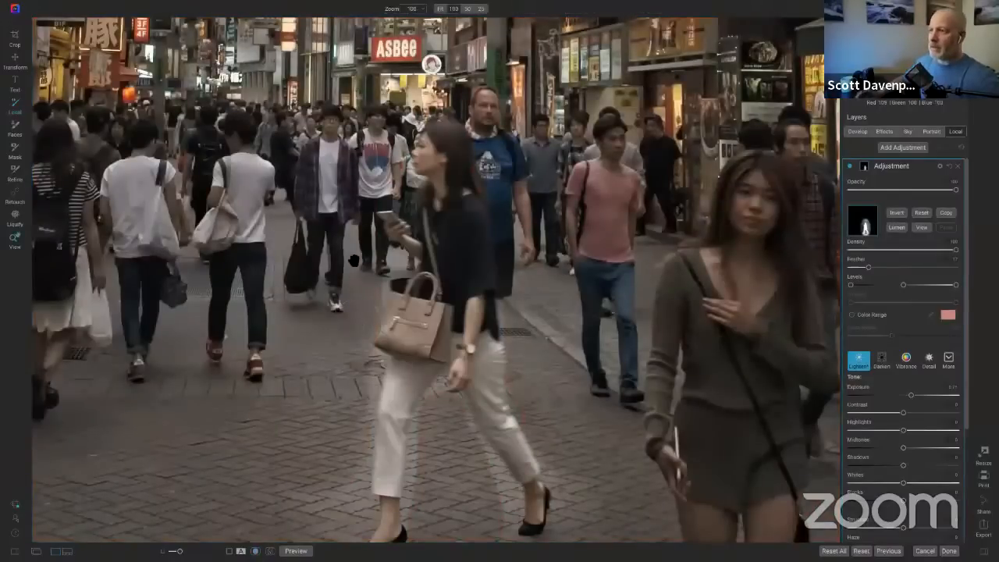
left_click(355, 260)
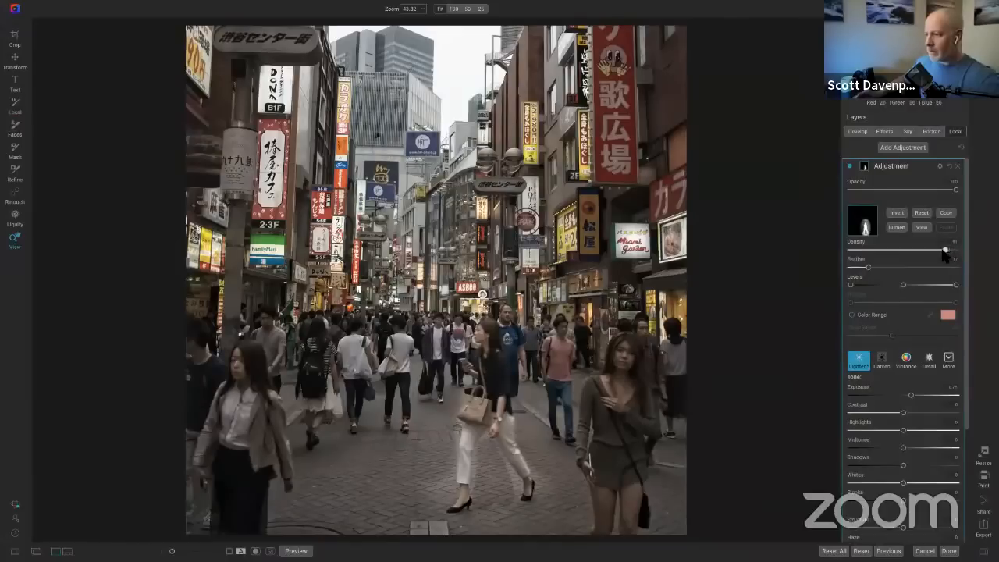
left_click_drag(945, 251, 957, 252)
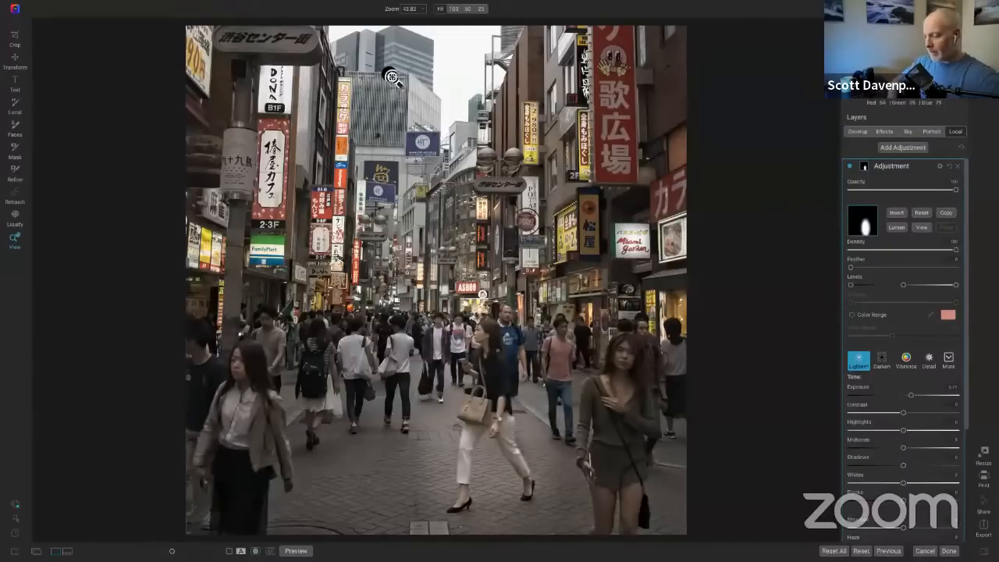
Paint the pavement beside the walking woman out of the lightening mask with brush opacity 25, size 600 and feather 51
left_click(865, 168)
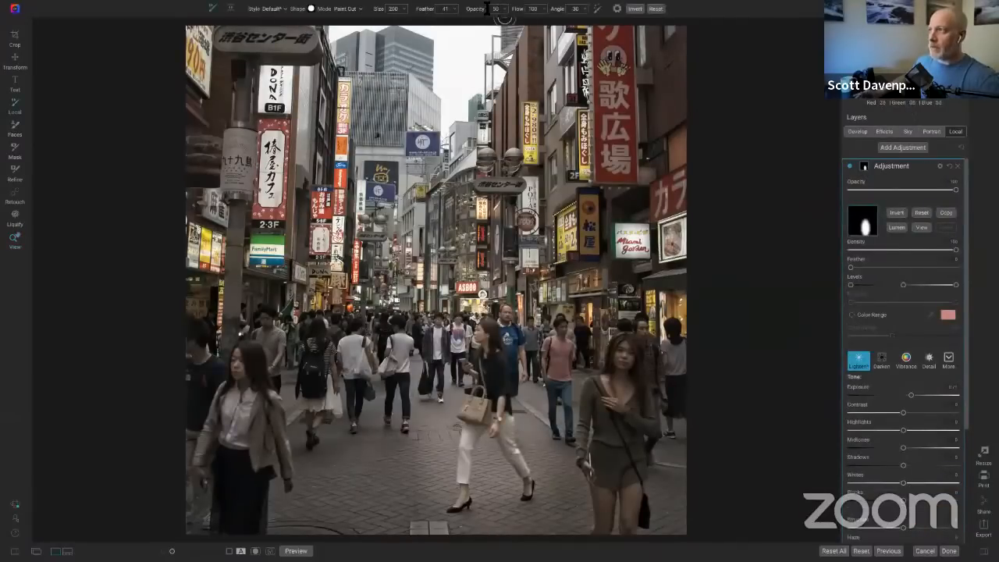
left_click_drag(486, 10, 470, 11)
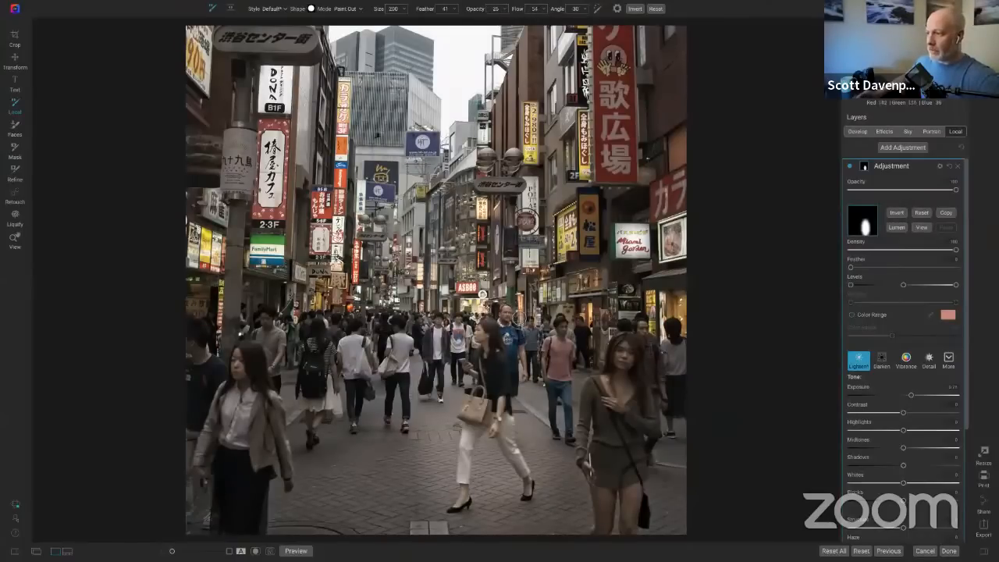
key("bracketright")
key("bracketright")
key("bracketright")
key("bracketright")
key("bracketright")
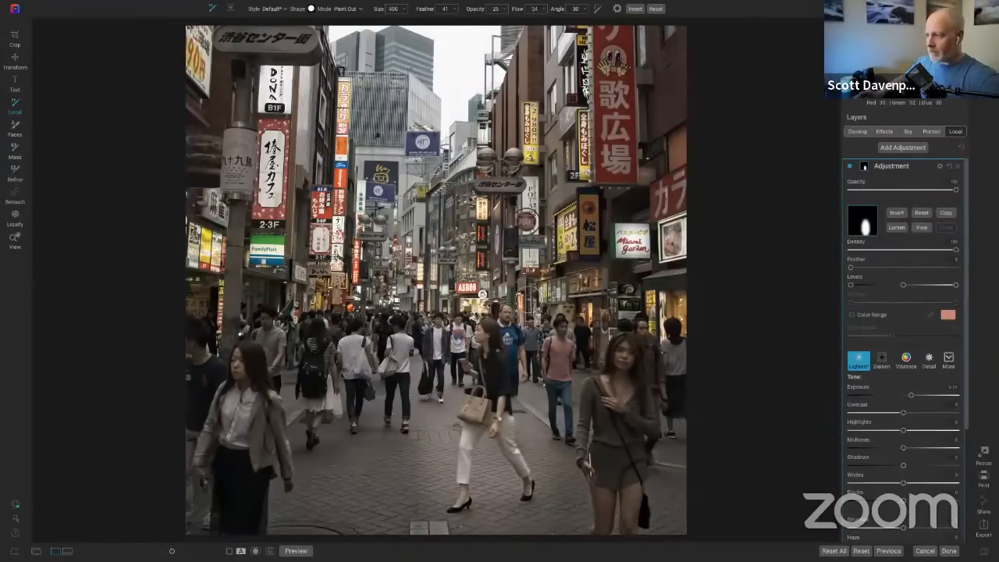
key("bracketleft")
key("shift+bracketright")
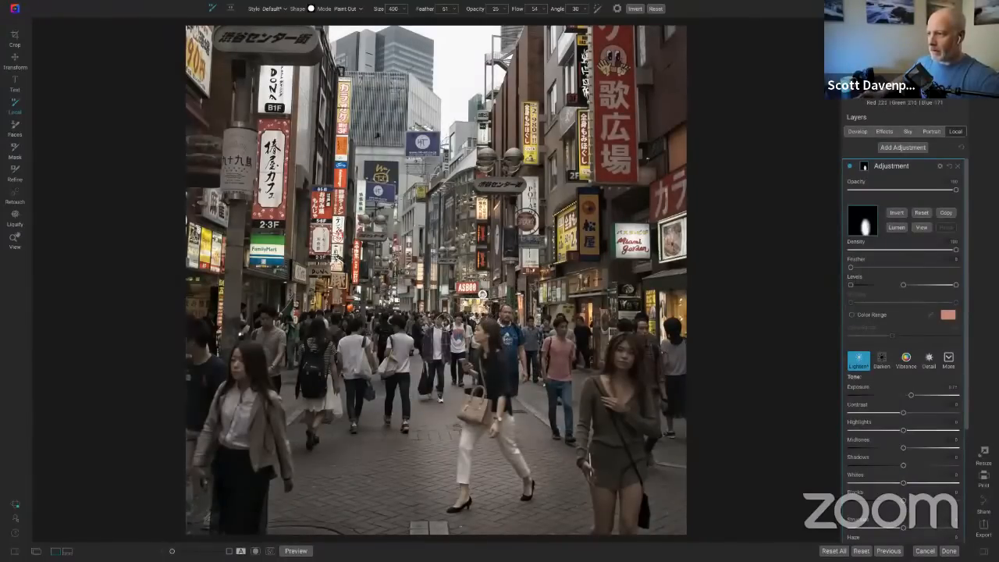
left_click_drag(431, 415, 410, 509)
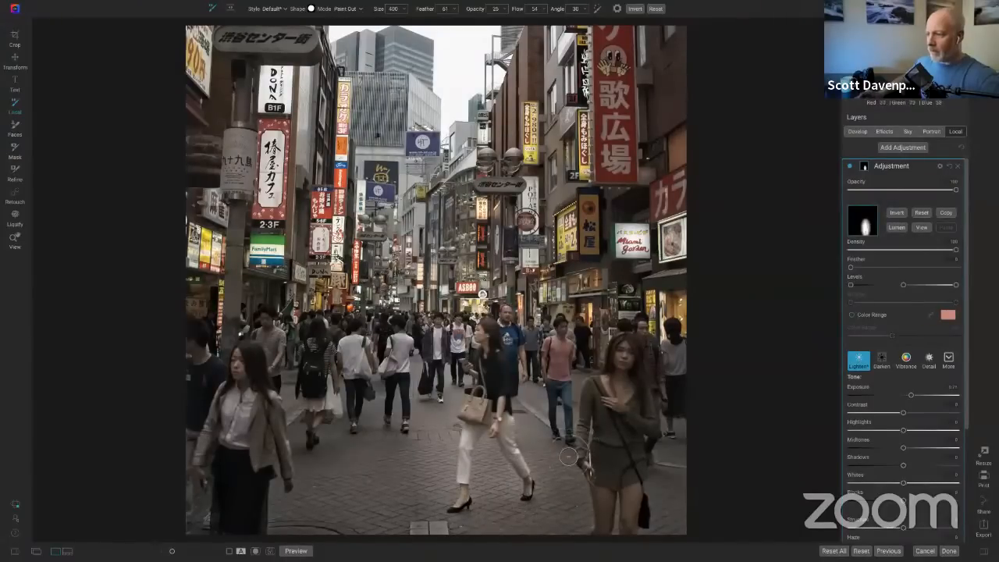
Reduce the masking brush size to 125 for finer work on the lightening mask
key("bracketleft")
key("bracketleft")
key("bracketleft")
key("bracketleft")
key("bracketleft")
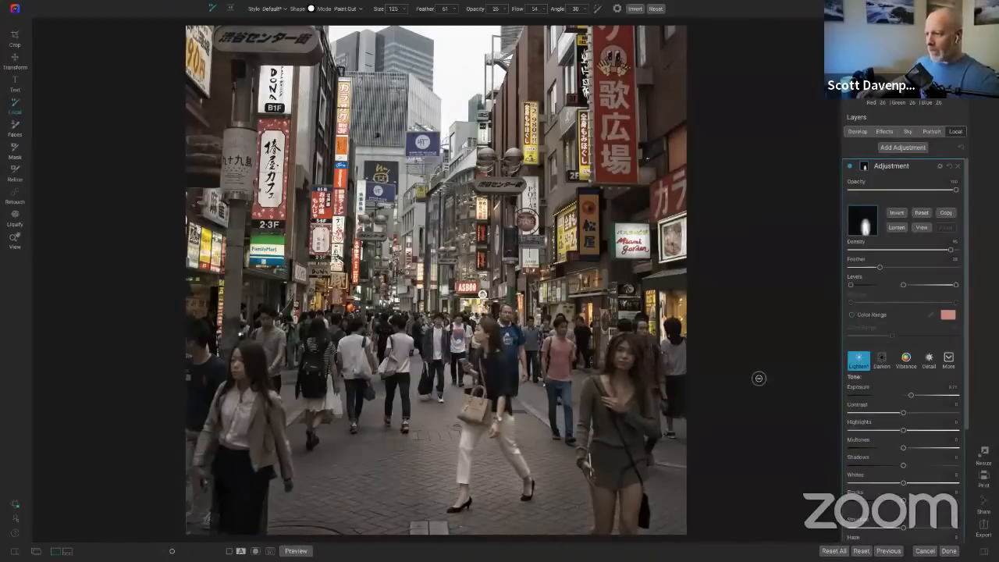
Add a new local adjustment with the Darken style and give it a Gradient-shaped mask
left_click(897, 146)
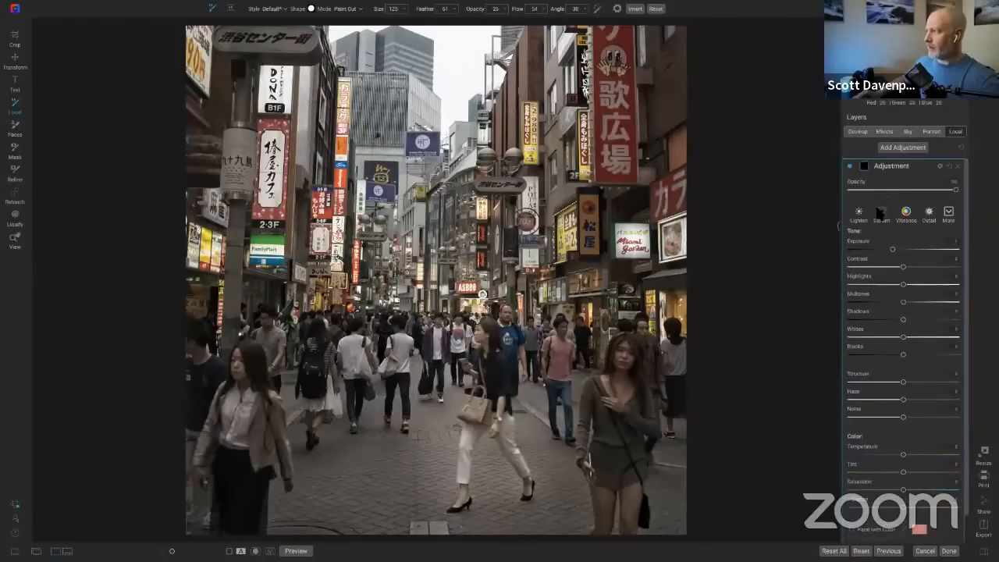
left_click(883, 219)
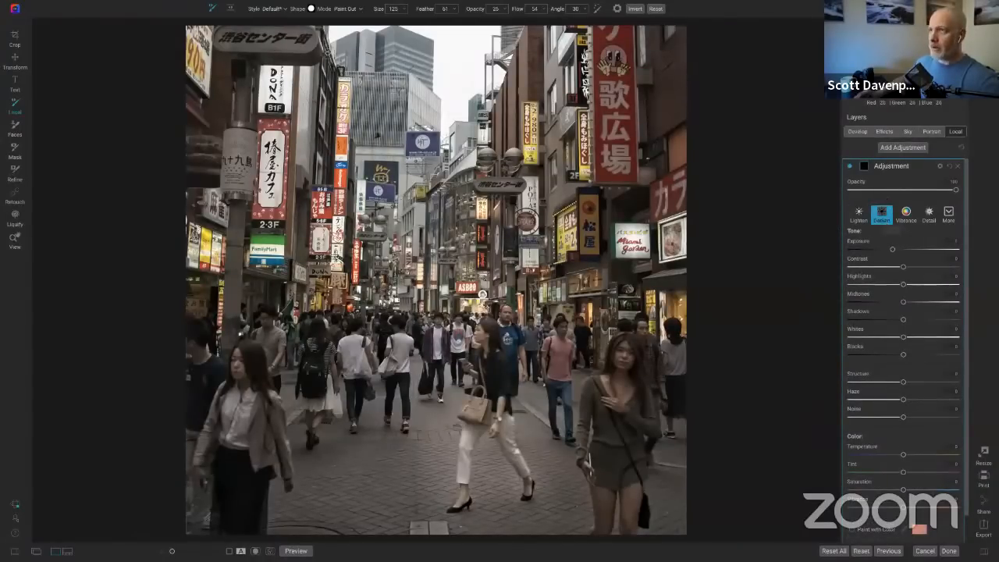
left_click(230, 9)
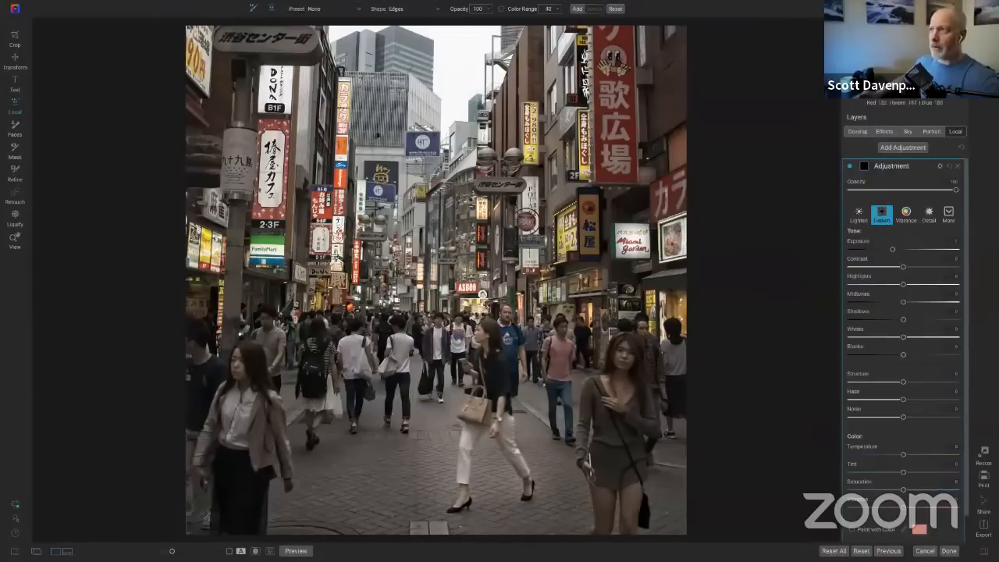
left_click(413, 11)
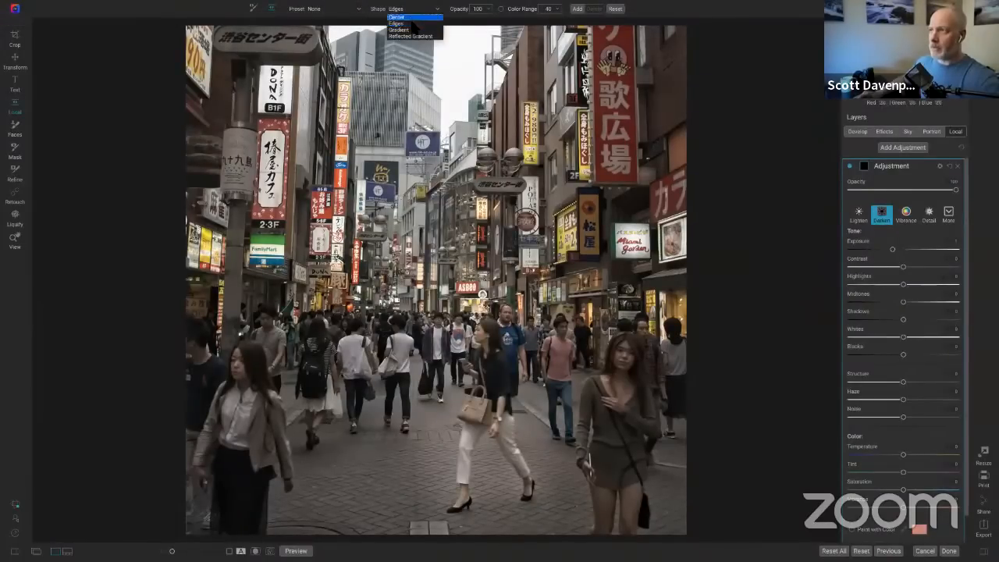
left_click(402, 29)
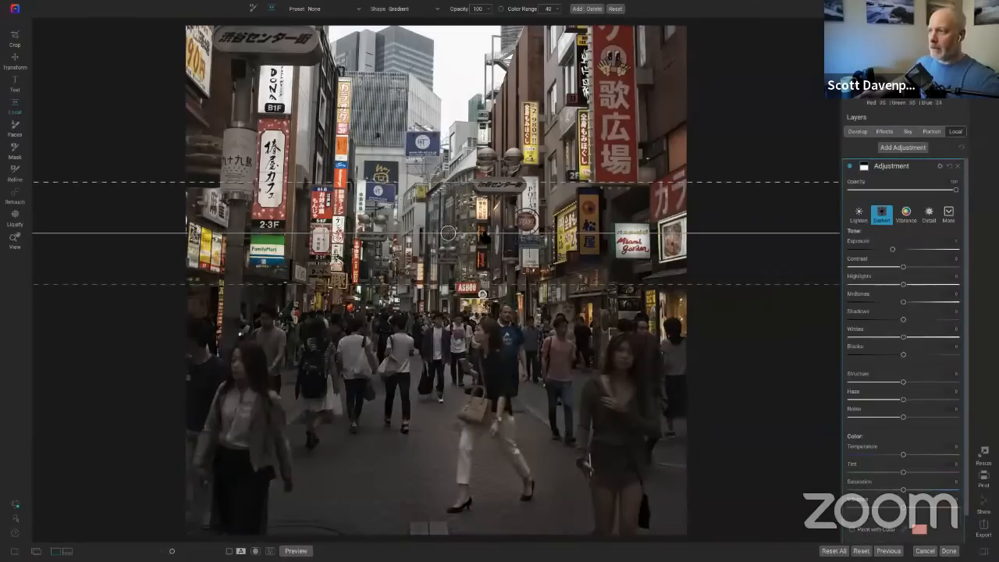
Flip the gradient to darken the upper scene with a slight tilt, widen its transition, and move it up across the buildings
left_click_drag(485, 236, 363, 238)
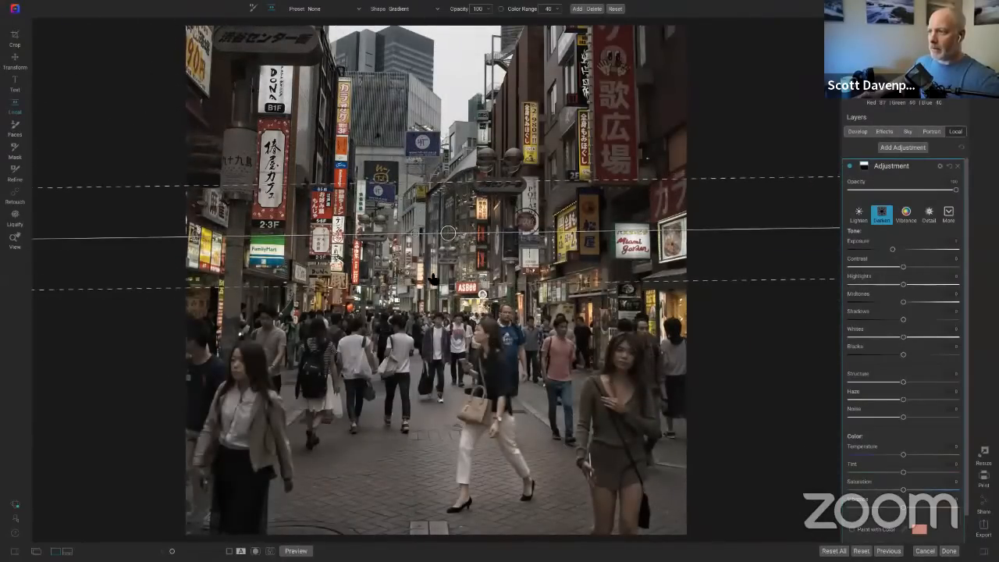
left_click(444, 289)
key("super+z")
left_click_drag(450, 287, 451, 367)
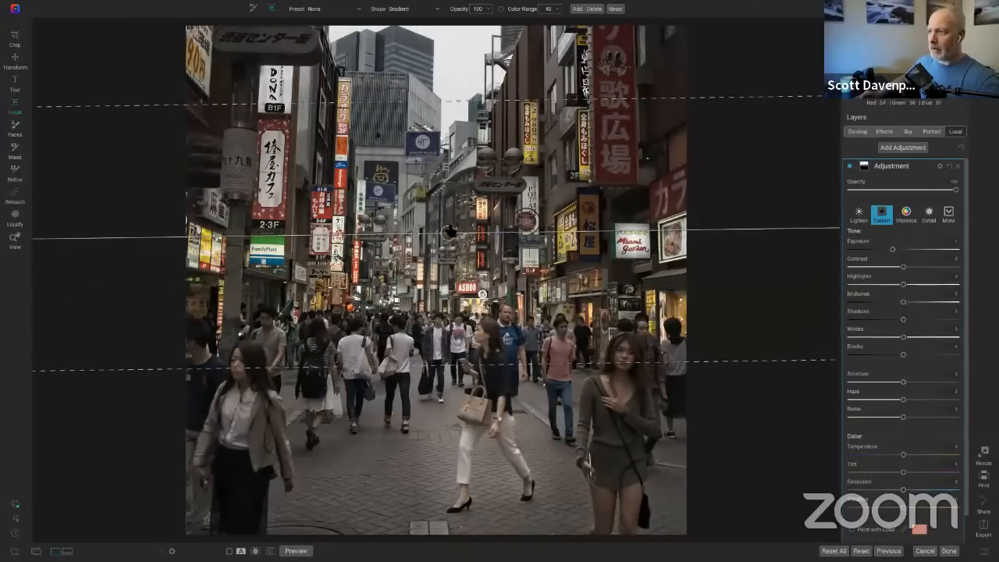
left_click_drag(452, 233, 451, 161)
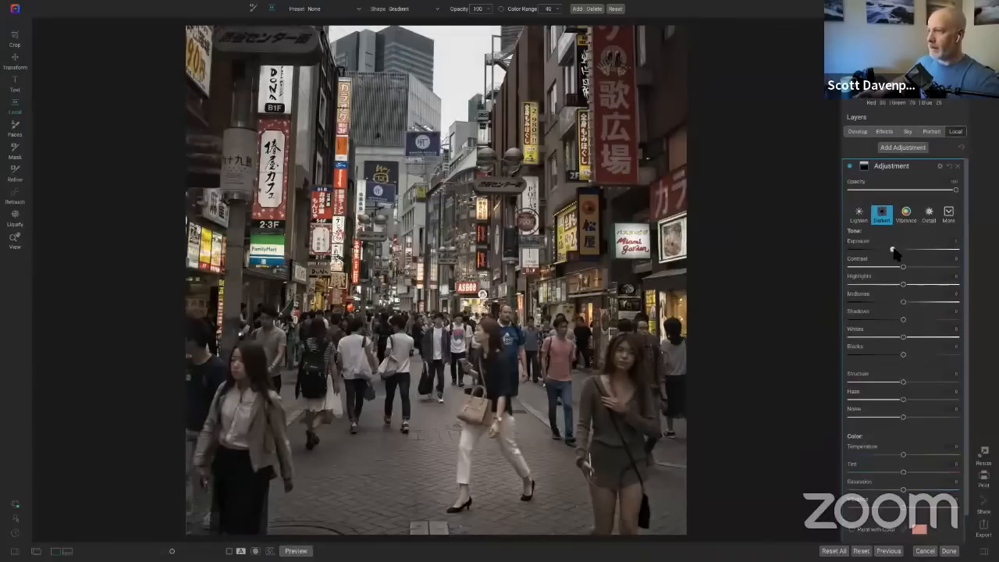
Set the darkening adjustment's Exposure to about -0.5 and compare the edited photo with the original
left_click_drag(894, 251, 898, 251)
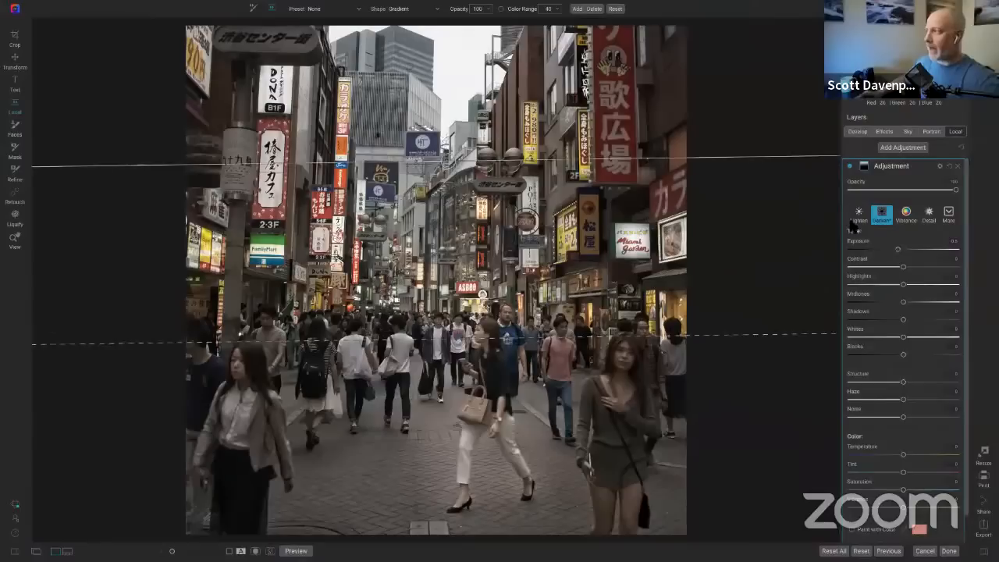
key("z")
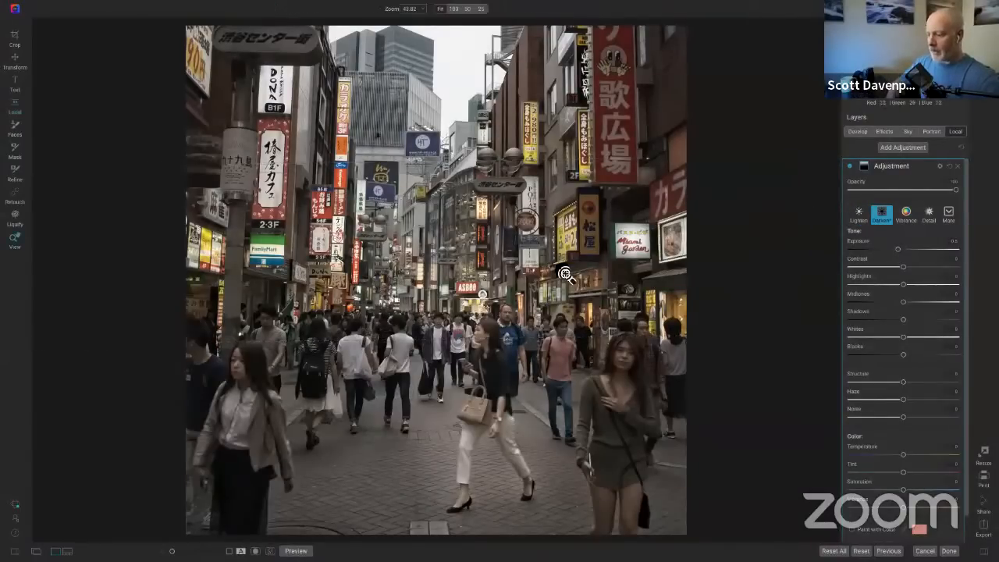
key("backslash")
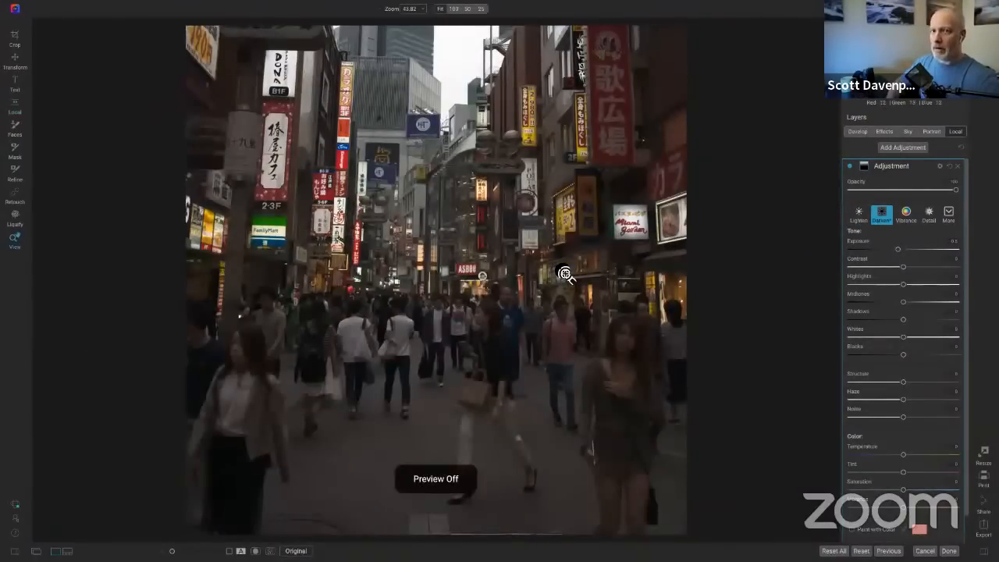
key("backslash")
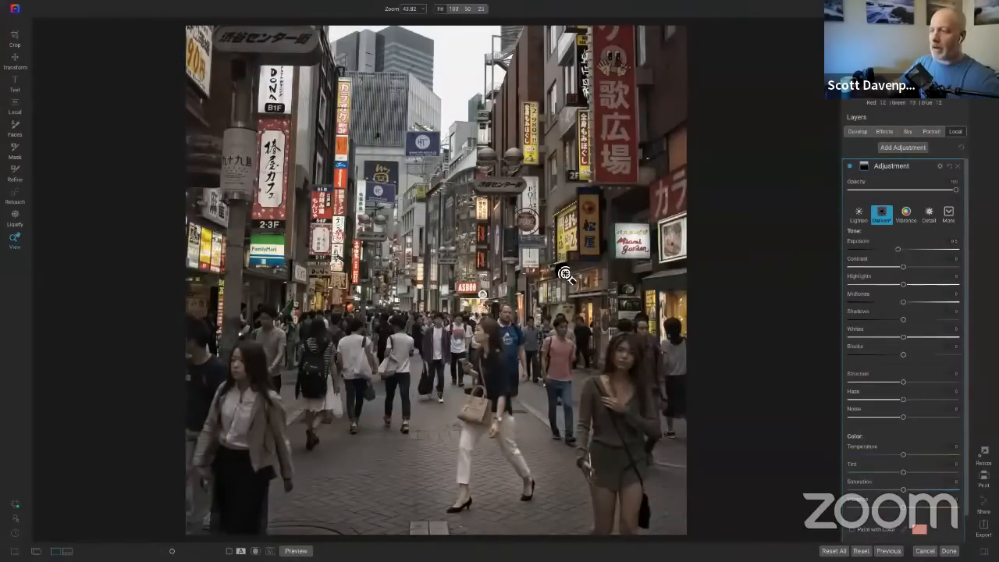
Add a Vignette filter to the effects stack
left_click(884, 133)
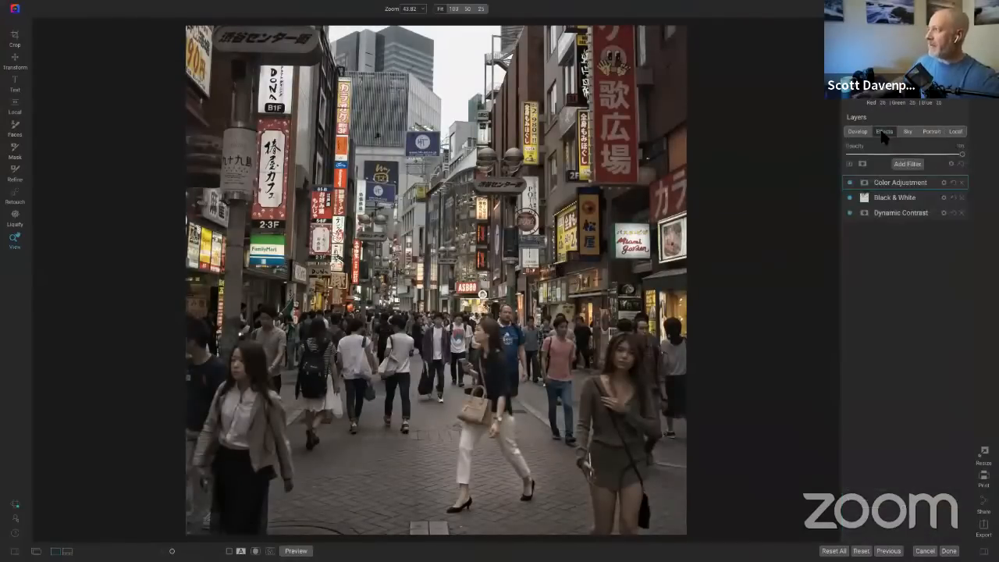
left_click(911, 165)
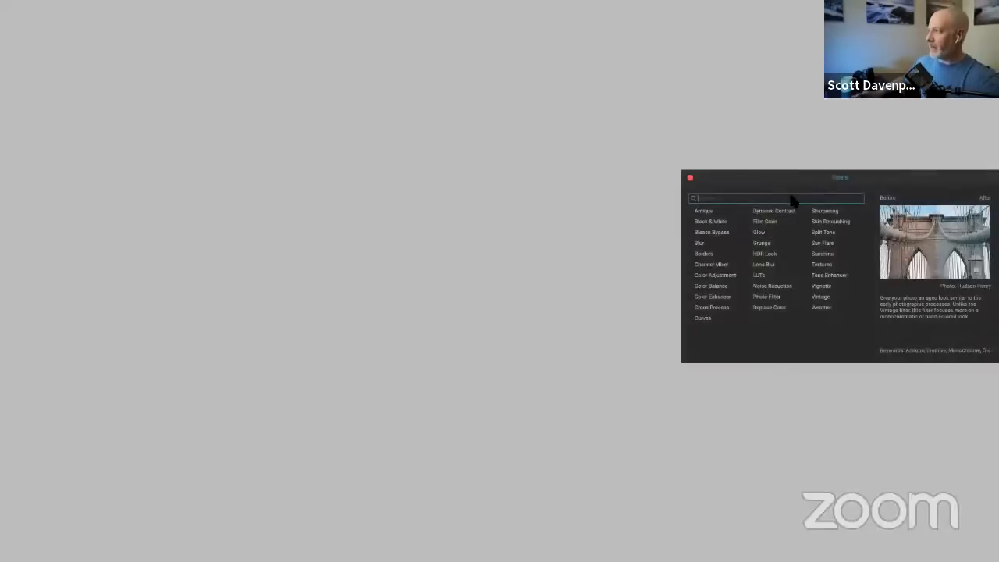
left_click(820, 287)
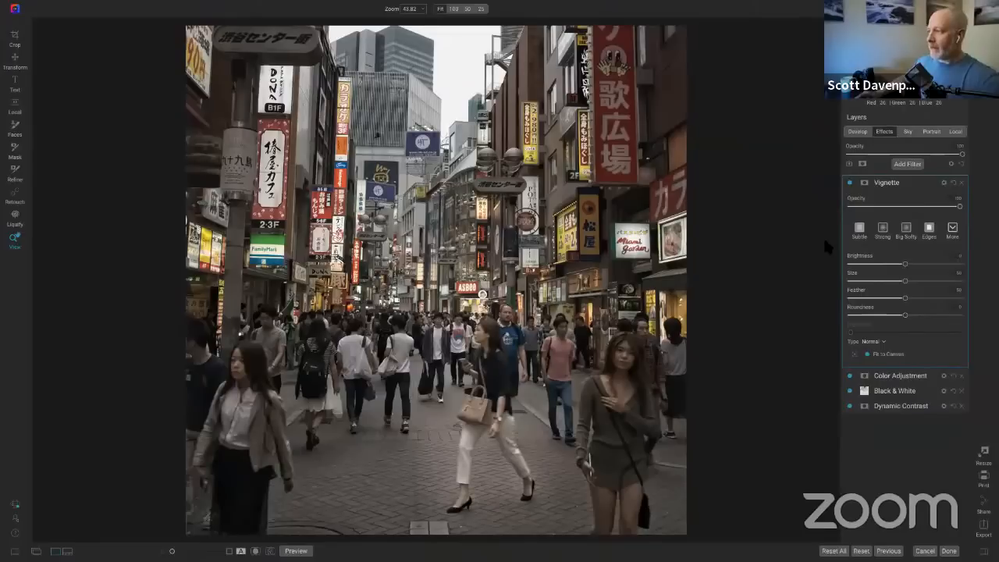
Set the vignette to Feather 0, Brightness about -62 and Size about 12, and centre it on the walking woman
left_click(851, 300)
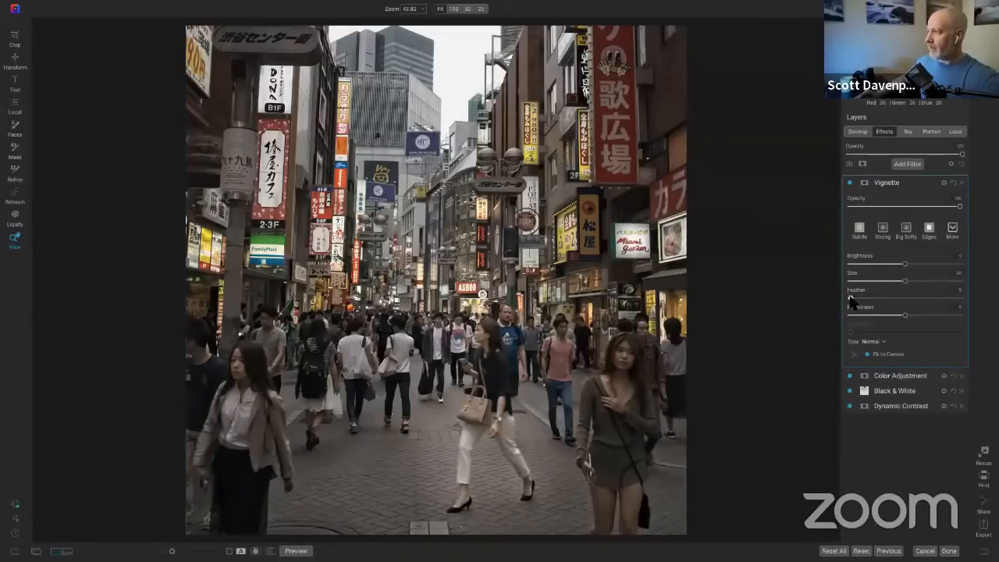
left_click(871, 266)
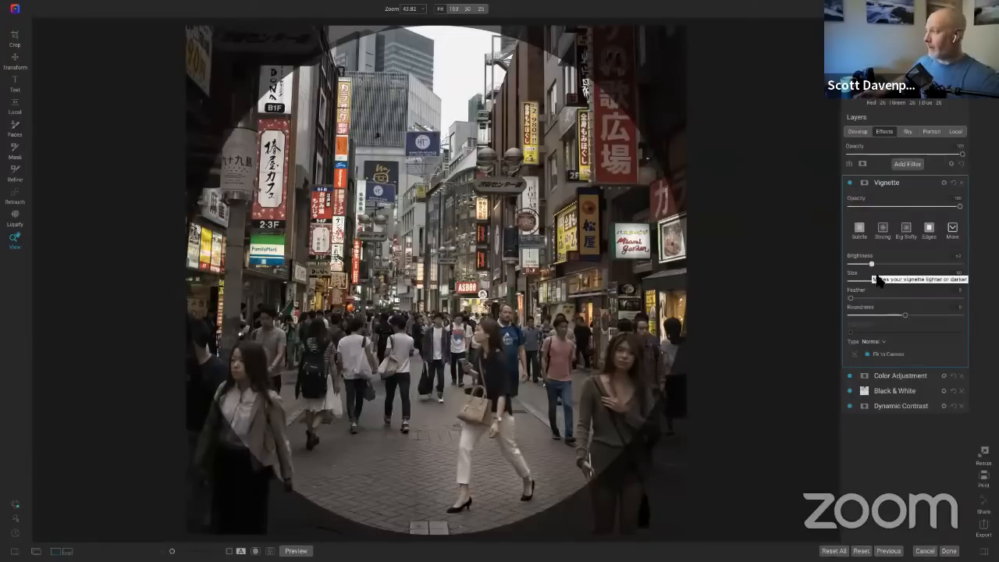
left_click_drag(905, 282, 879, 283)
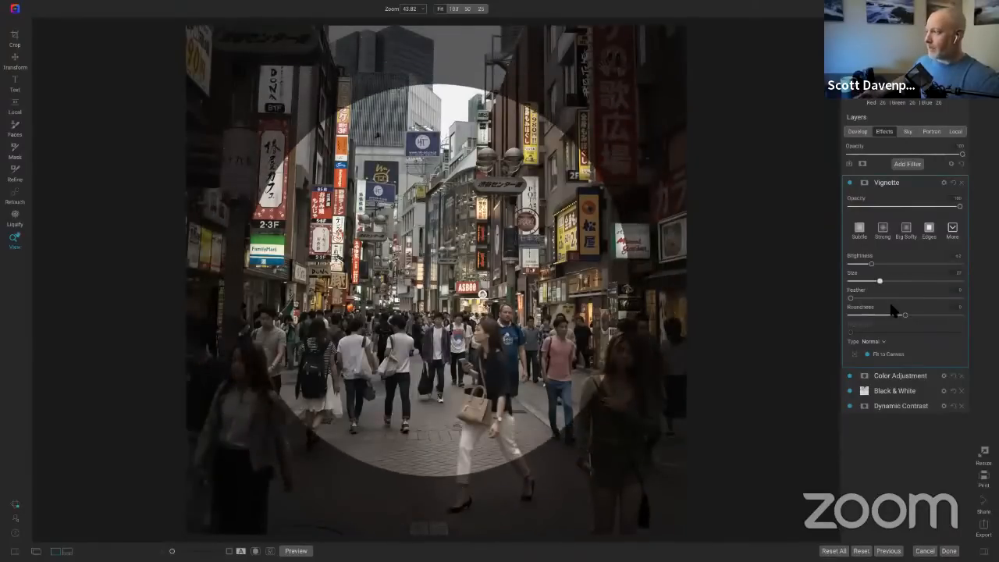
mouse_move(905, 315)
left_mouse_down()
mouse_move(892, 317)
mouse_move(959, 315)
mouse_move(904, 316)
left_mouse_up()
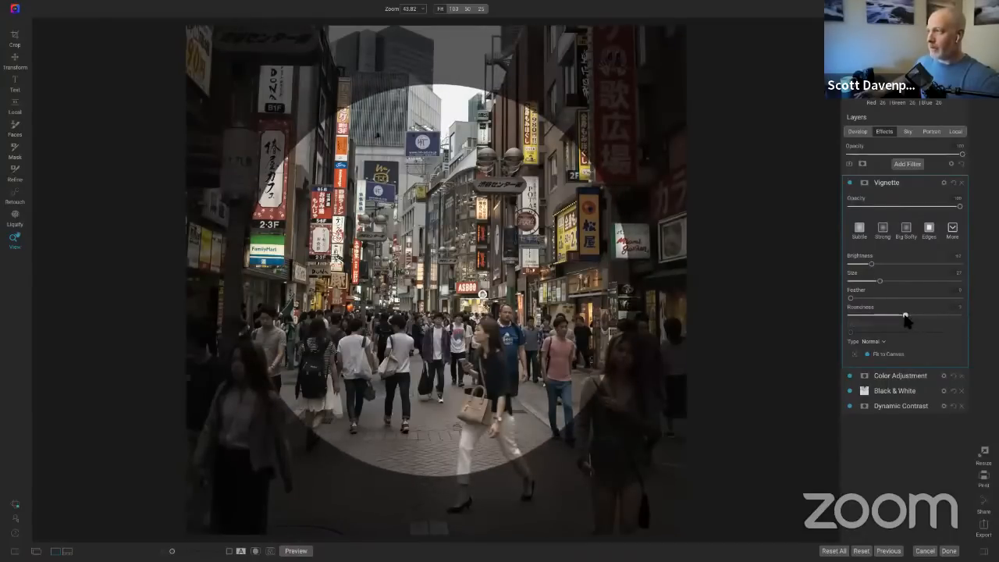
left_click_drag(874, 282, 862, 279)
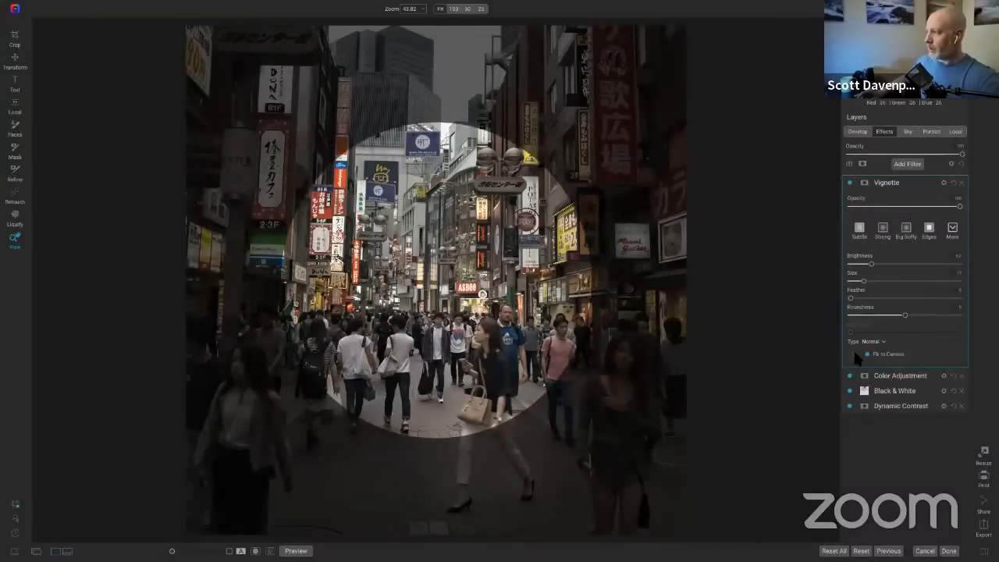
left_click_drag(447, 287, 481, 390)
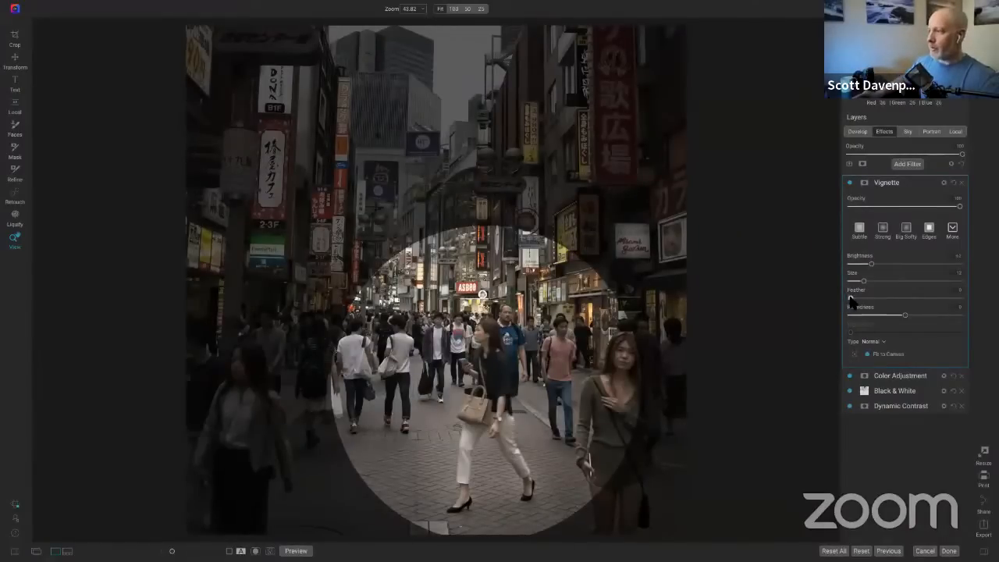
Blend the vignette with Feather about 78 and Brightness about -18, and compare the photo with the filter off and on
left_click_drag(853, 302, 936, 301)
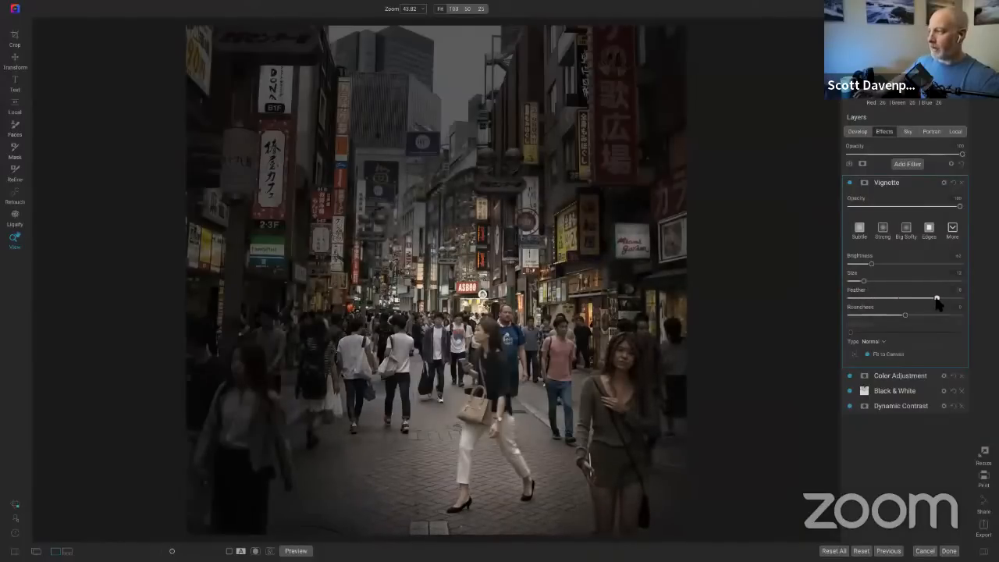
left_click_drag(874, 266, 896, 267)
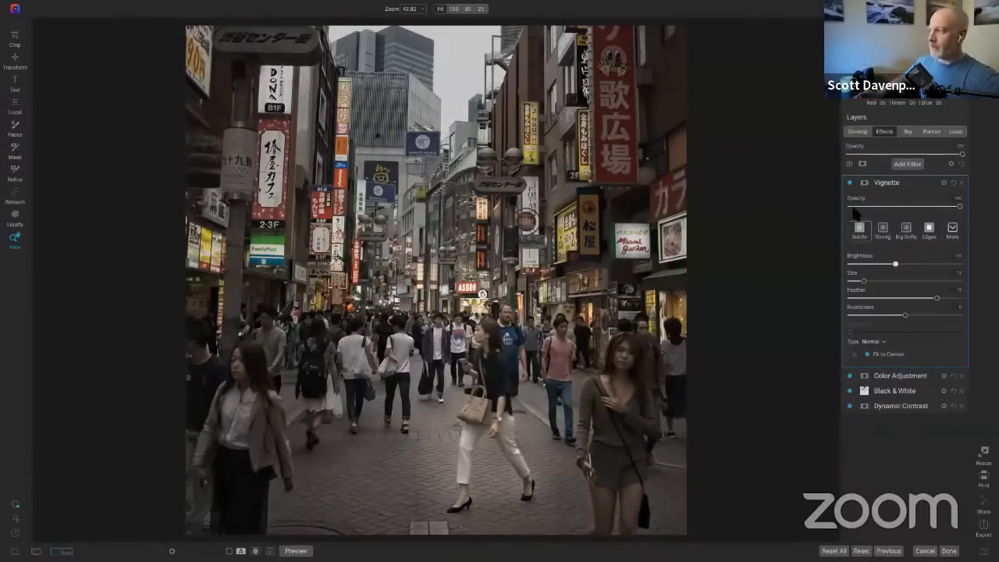
left_click(851, 183)
left_click(851, 182)
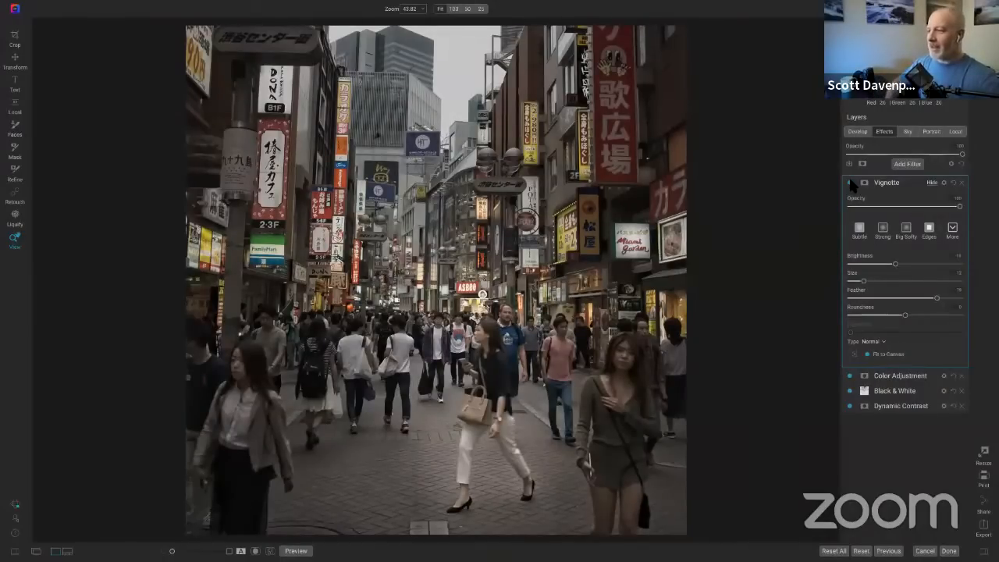
Compare the street photo's effect once more, return to the thumbnail grid and open the misty seascape, photo 4, for editing
key("p")
key("p")
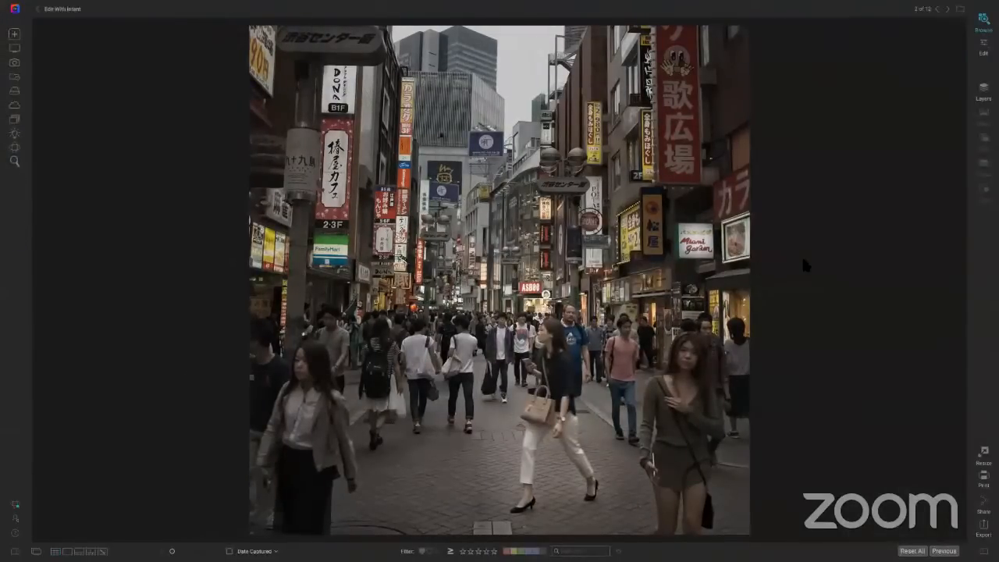
key("g")
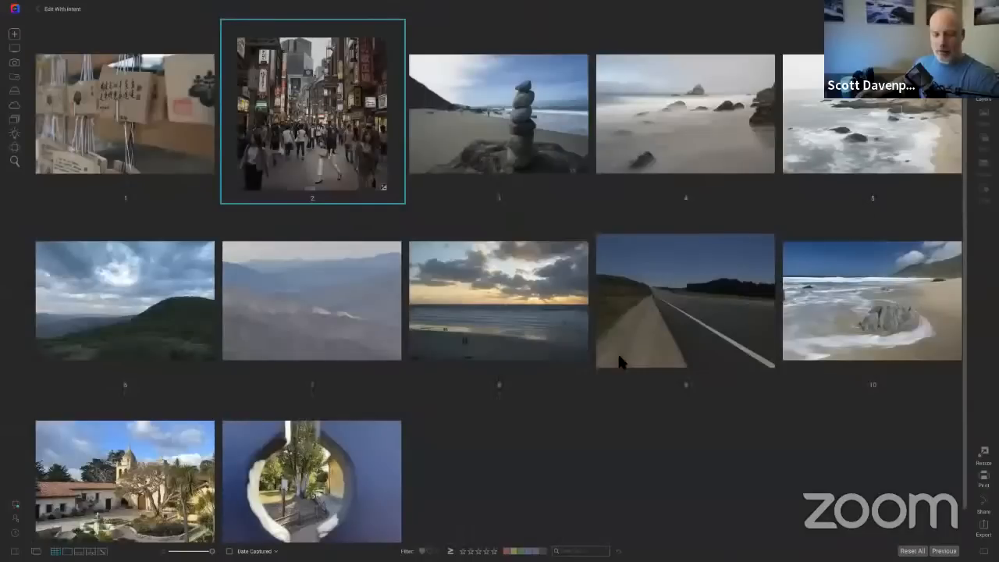
left_click(700, 133)
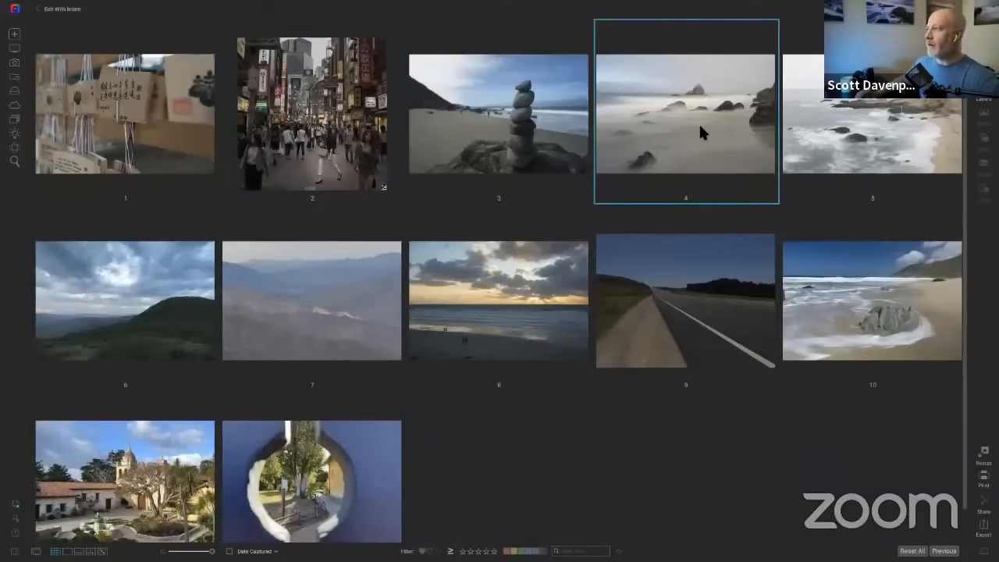
double_click(660, 169)
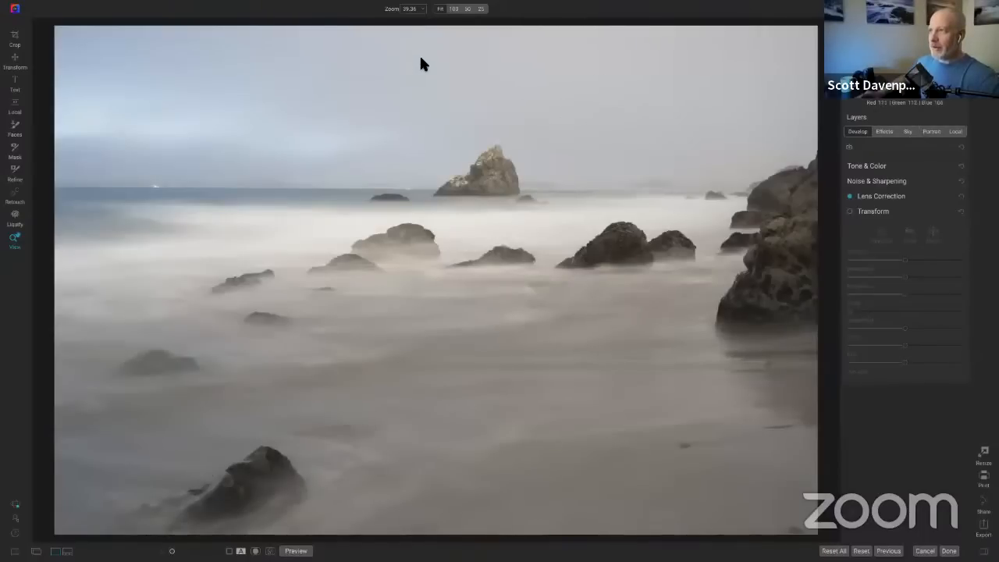
left_click_drag(203, 84, 754, 385)
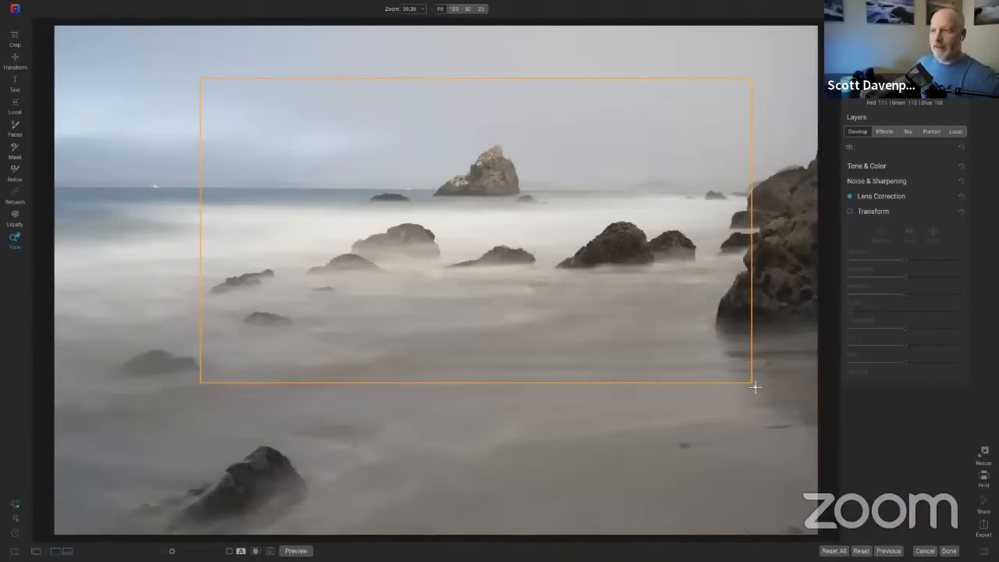
left_click_drag(216, 467, 289, 512)
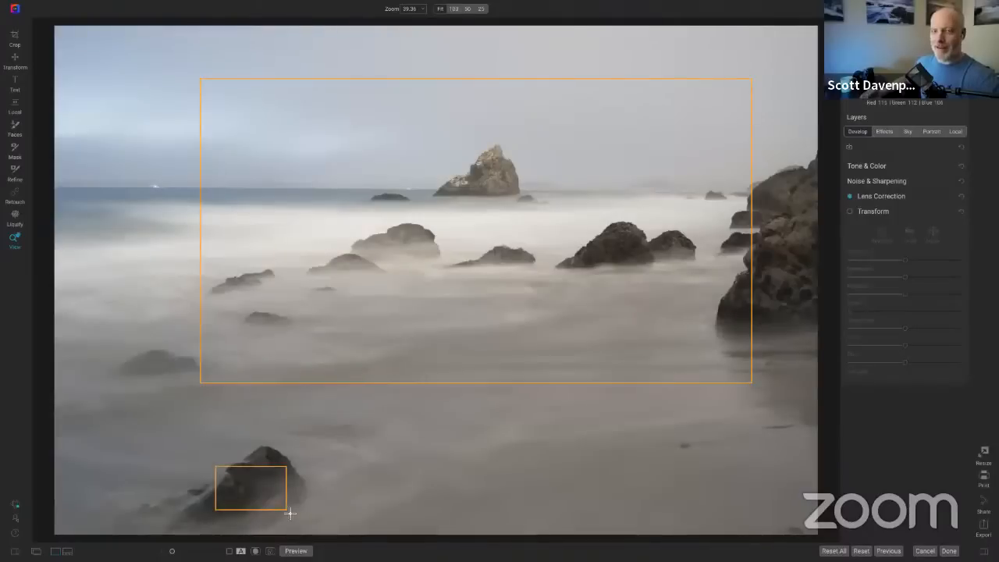
left_click_drag(661, 431, 702, 453)
left_click_drag(755, 417, 822, 439)
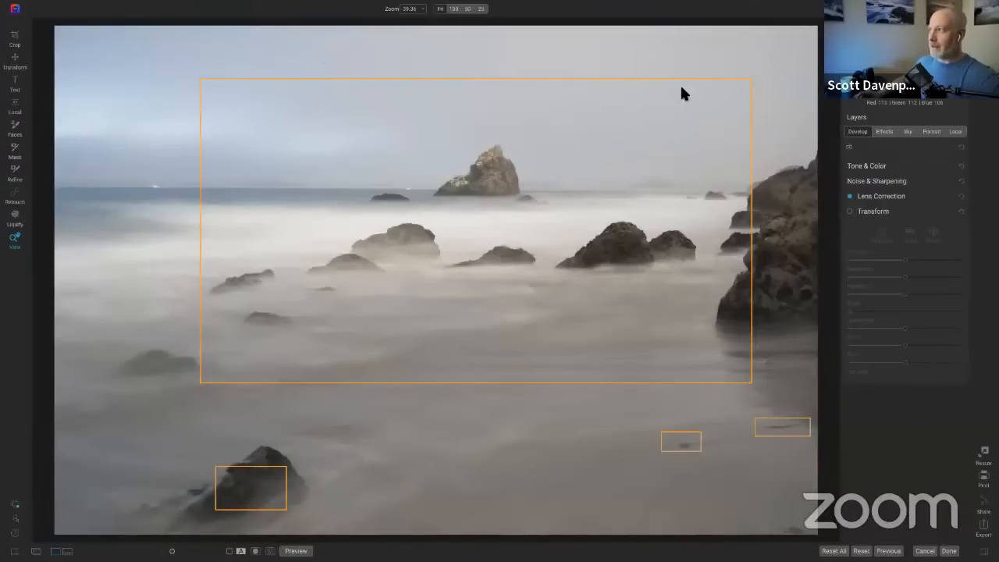
key("Escape")
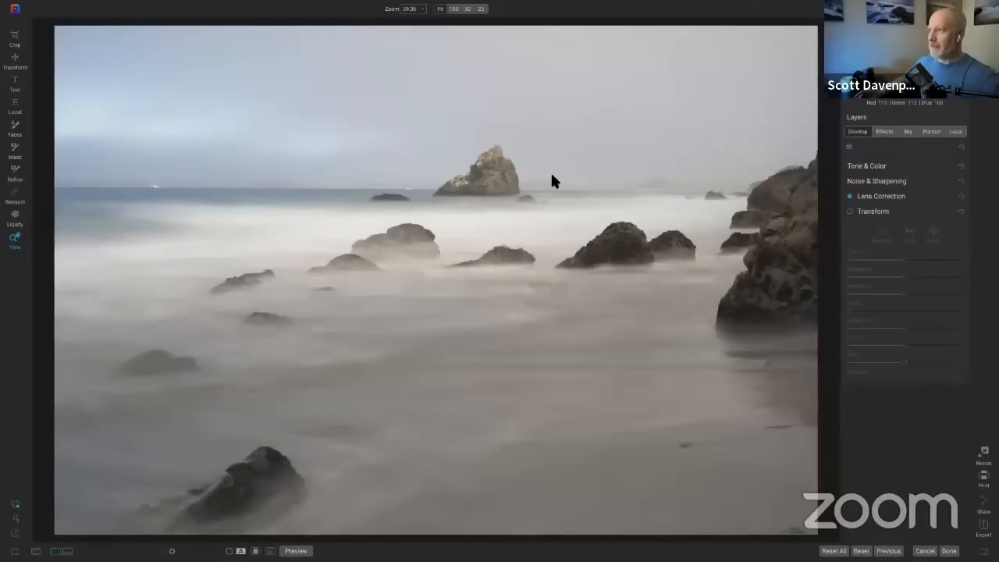
Frame a freeform crop that trims the seascape's left side, upper sky and the lower foreground with its dark rock
left_click(412, 151)
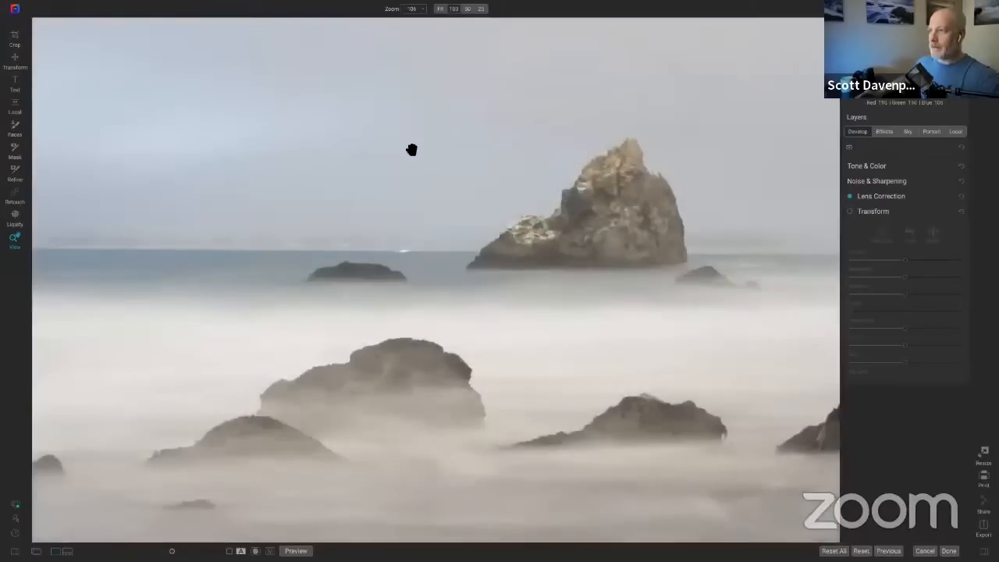
key("c")
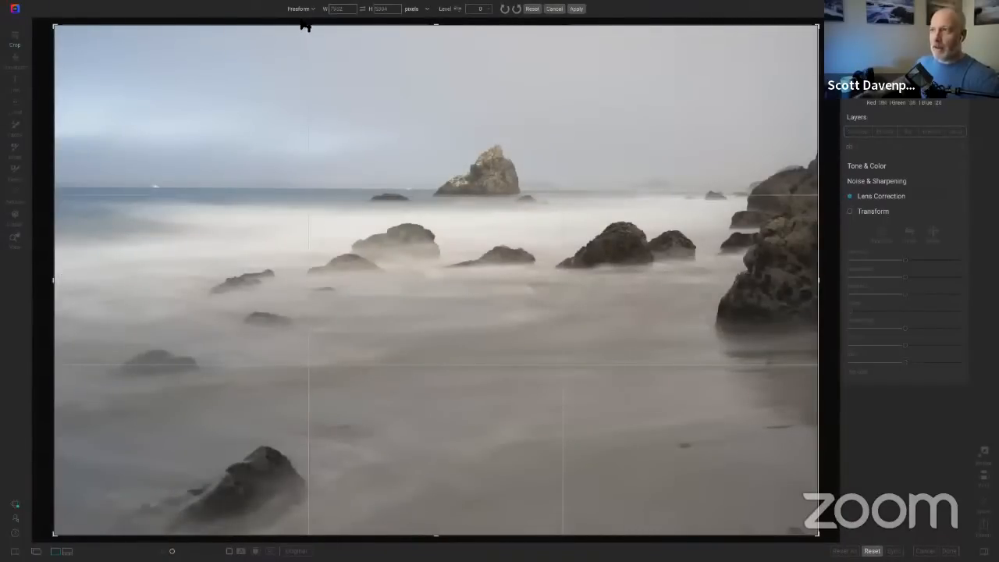
left_click_drag(56, 284, 127, 275)
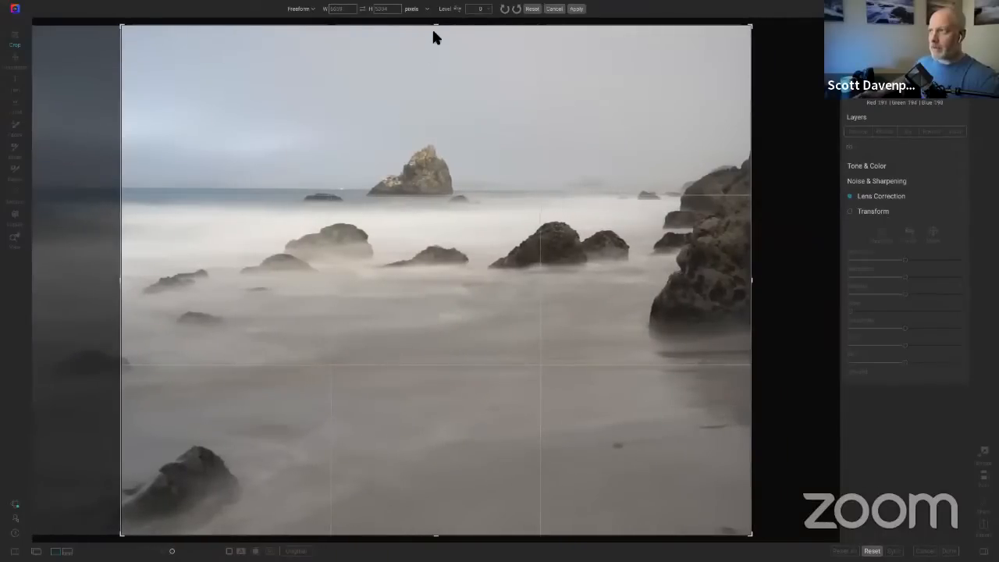
left_click_drag(437, 27, 434, 140)
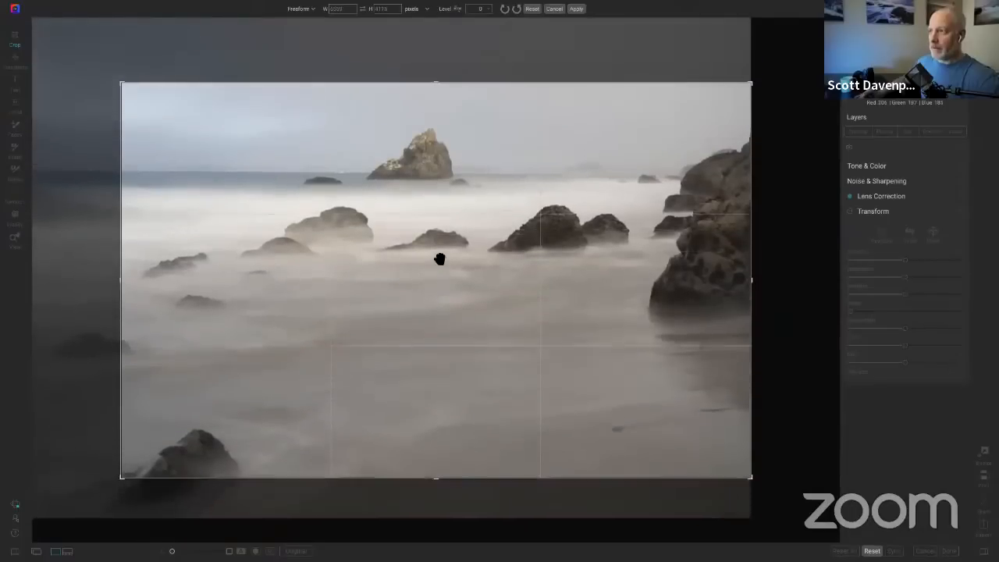
left_click_drag(440, 270, 445, 281)
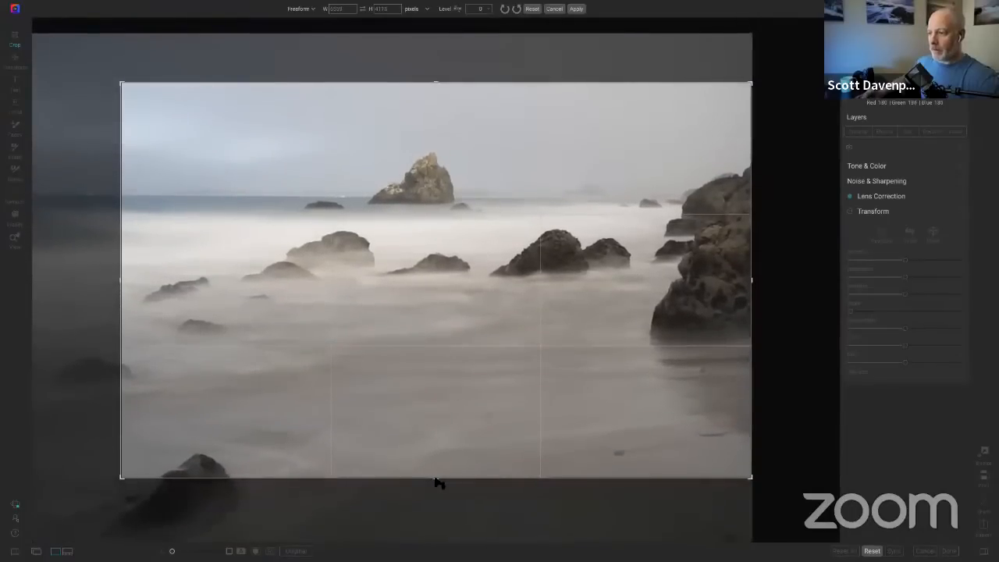
left_click_drag(437, 478, 439, 452)
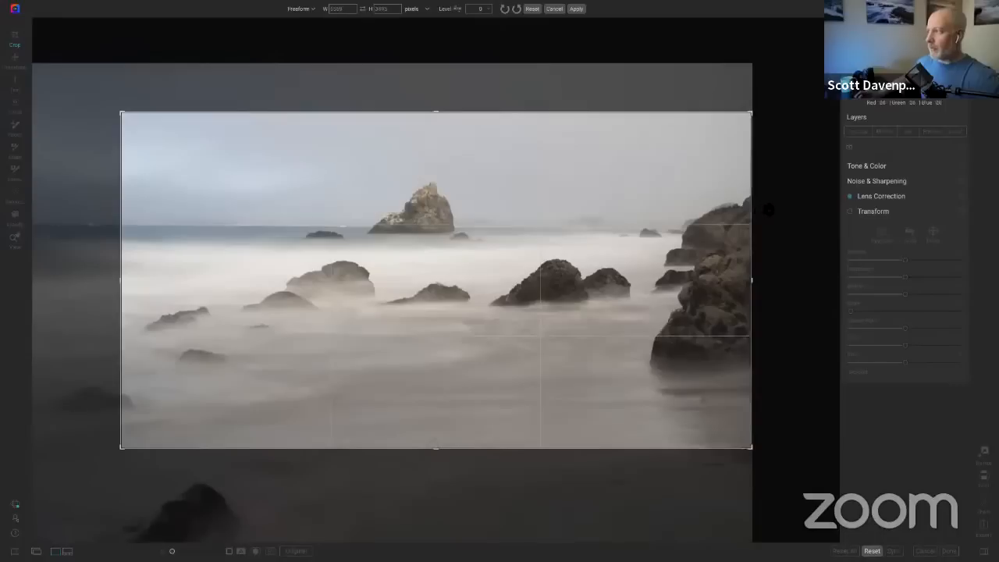
Straighten the horizon with a Level of -0.57, fine-tune the crop's side edges and apply the crop
left_click_drag(769, 209, 767, 212)
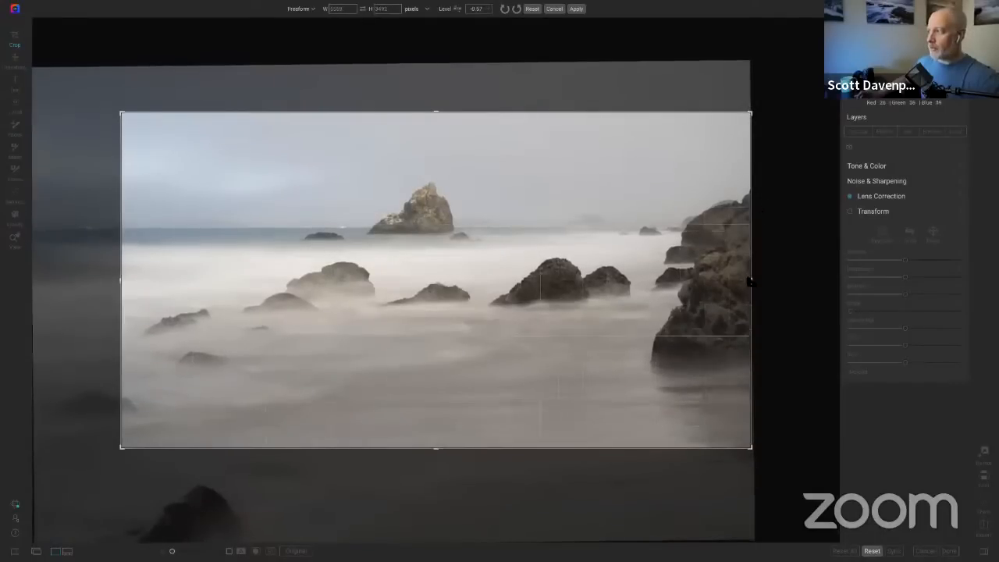
left_click_drag(753, 284, 745, 285)
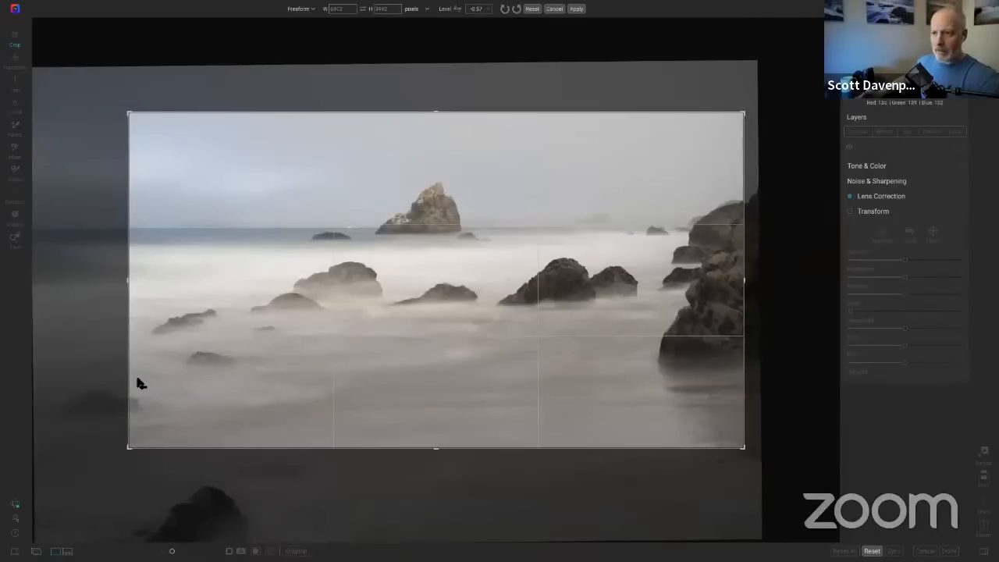
left_click_drag(127, 282, 122, 286)
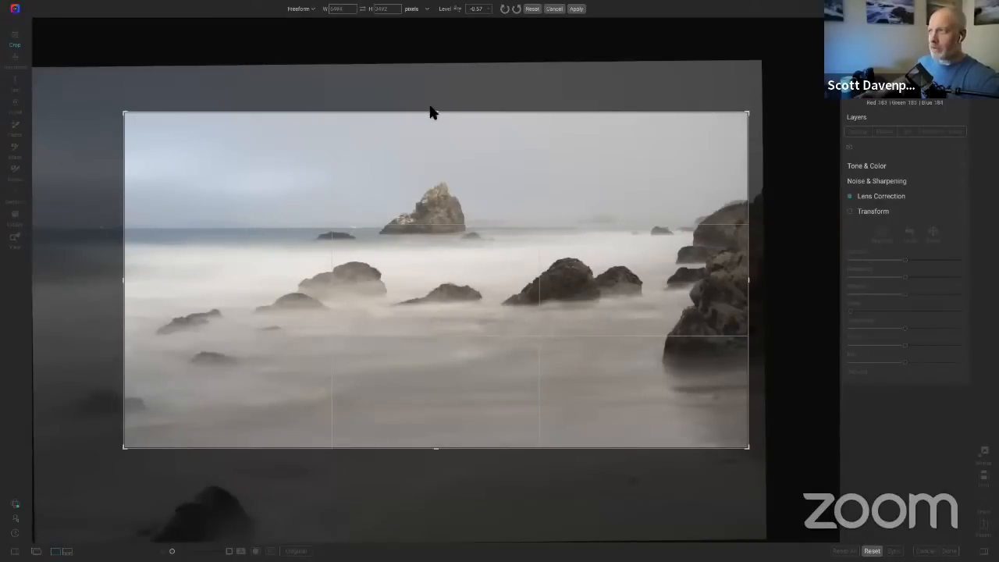
left_click(576, 9)
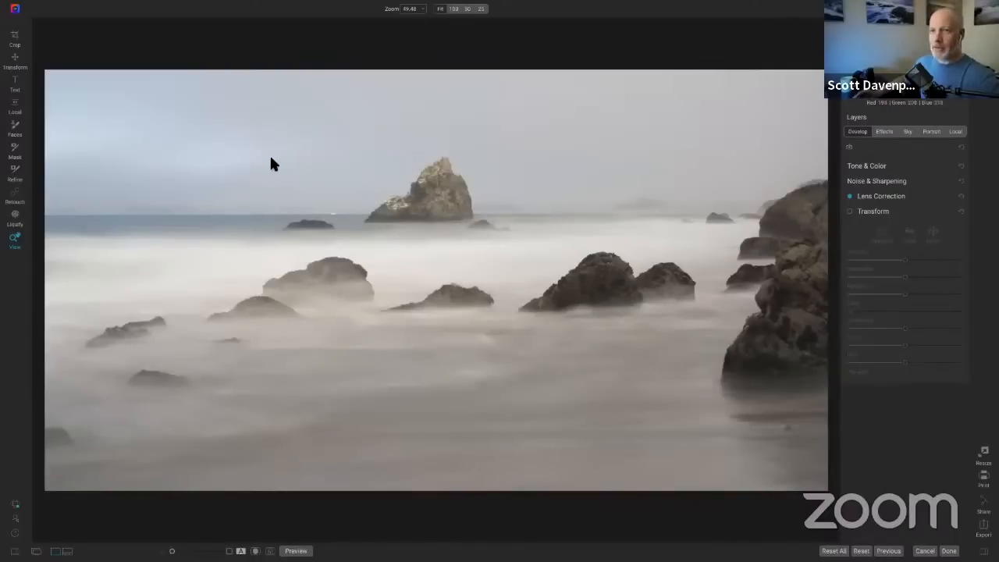
Start retouching with Visualize Dust on and enlarge the brush to about 200
left_click(15, 195)
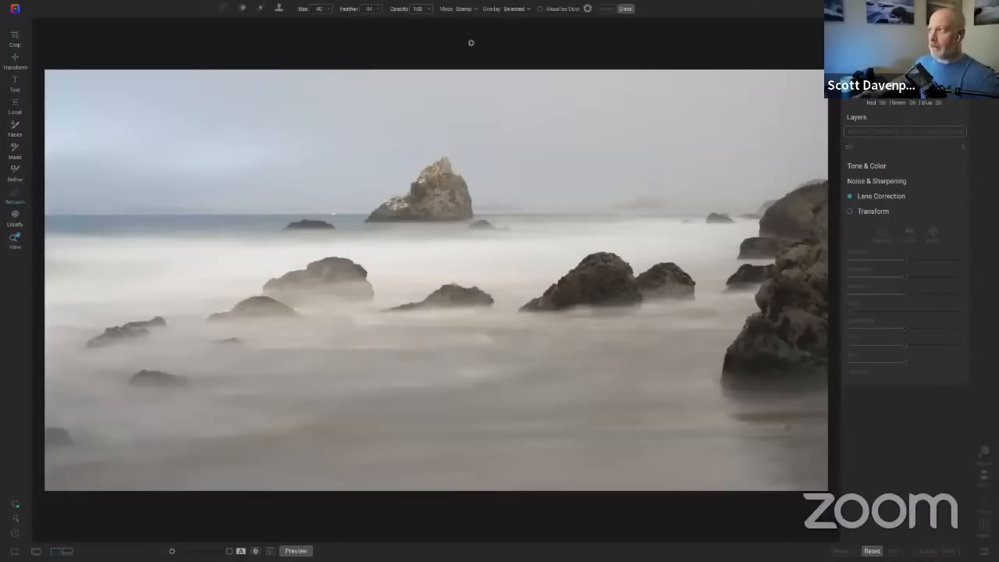
left_click(540, 9)
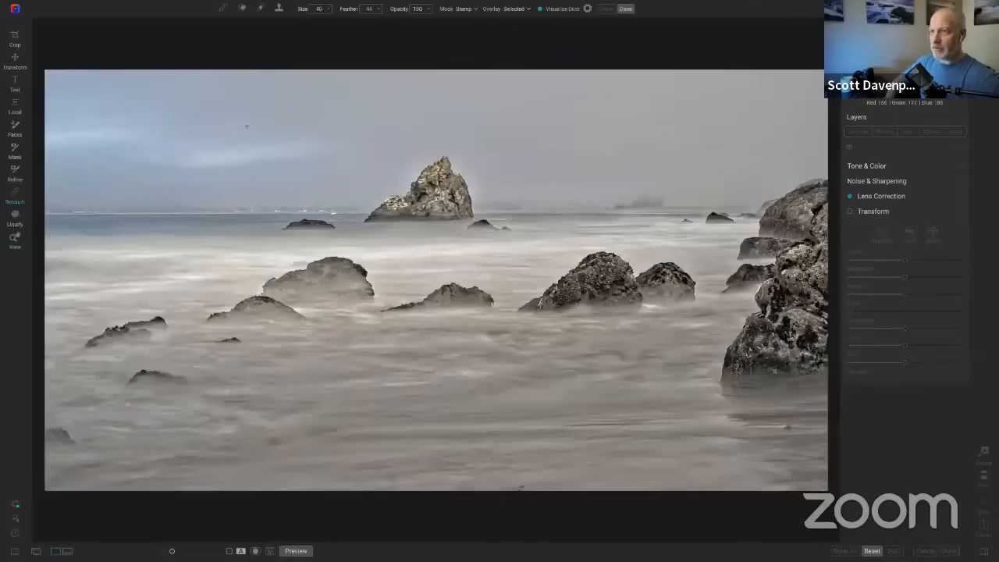
key("]")
key("]")
key("]")
key("]")
key("]")
key("]")
key("]")
key("]")
key("]")
key("]")
key("]")
key("]")
key("]")
key("]")
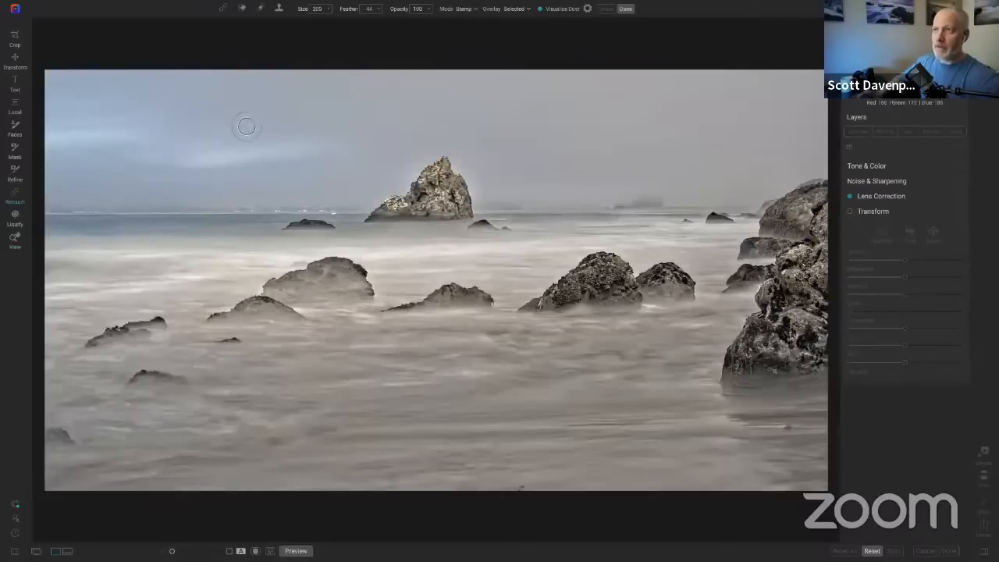
Clean up dust spots in the sky and sand using the Retouch Brush at size 200, and turn off Visualize Dust
left_click(260, 9)
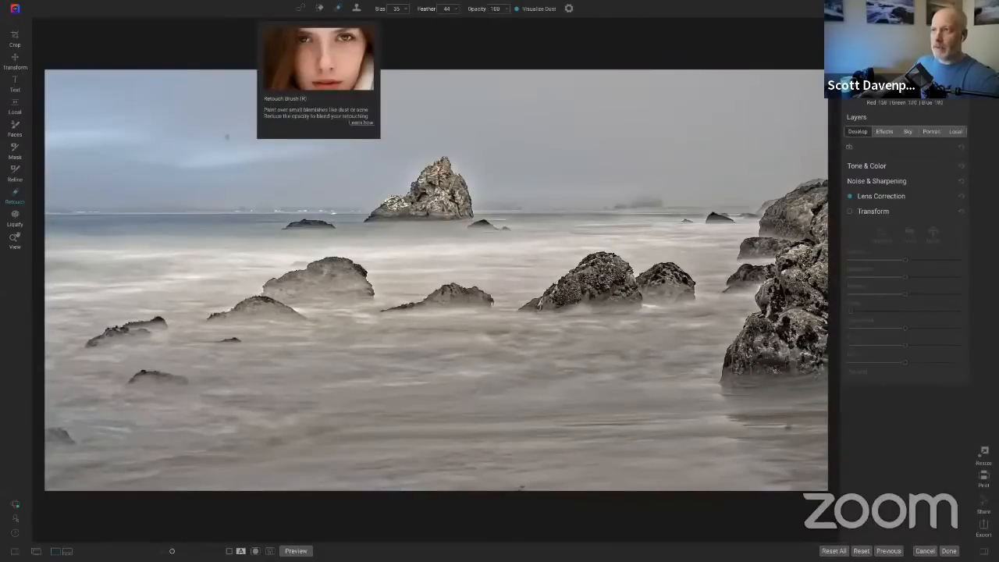
key("]")
key("]")
key("]")
key("]")
key("]")
key("]")
key("]")
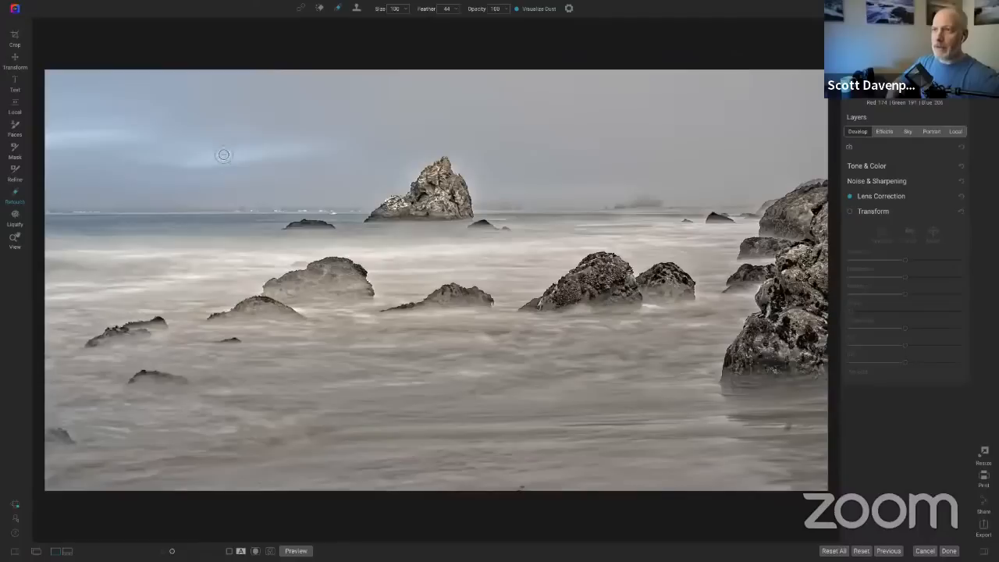
left_click(224, 144)
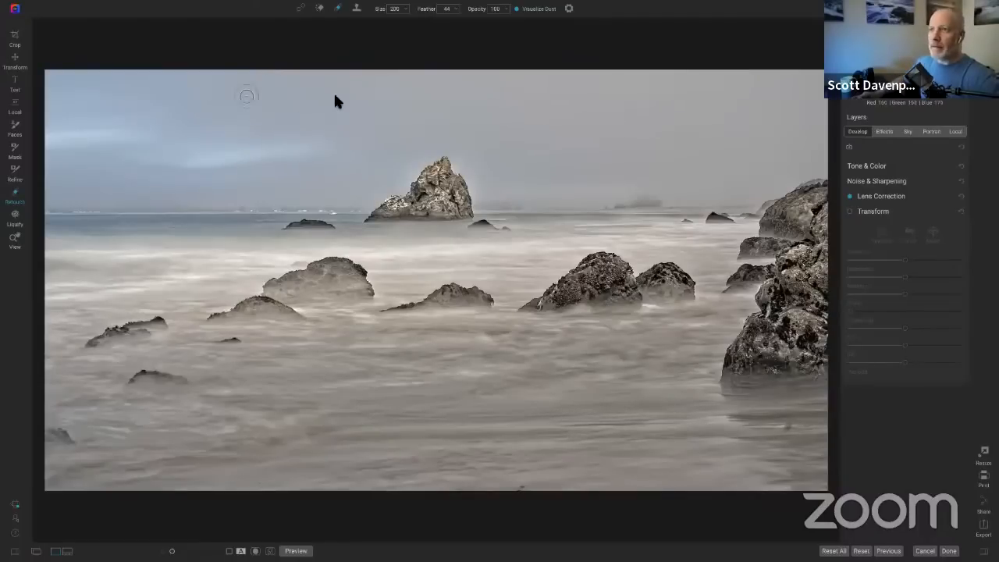
left_click(788, 429)
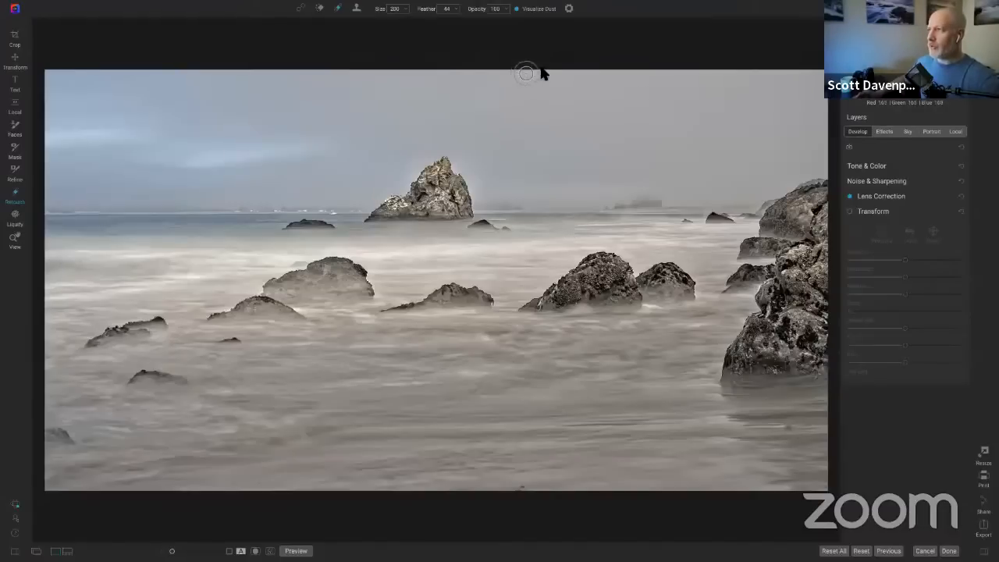
left_click(516, 9)
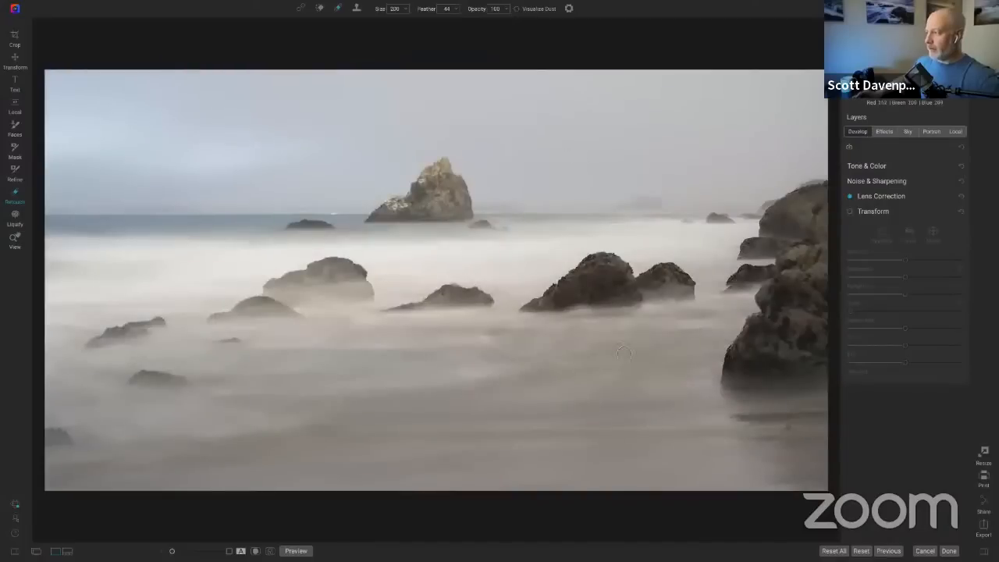
Erase the dark speck in the wet sand below the large rock using the Perfect Eraser at size 80
left_click(319, 8)
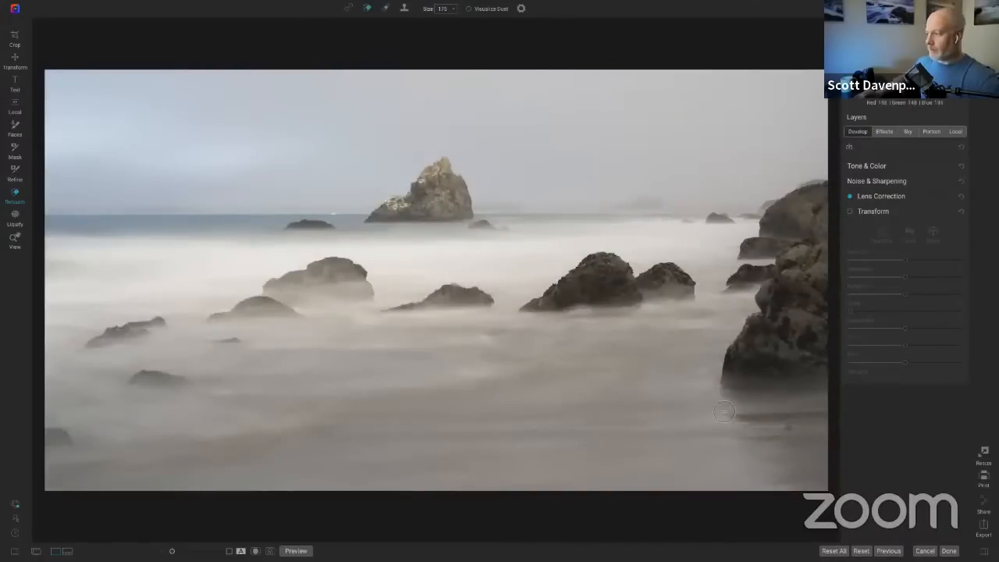
key("[")
key("[")
key("[")
key("[")
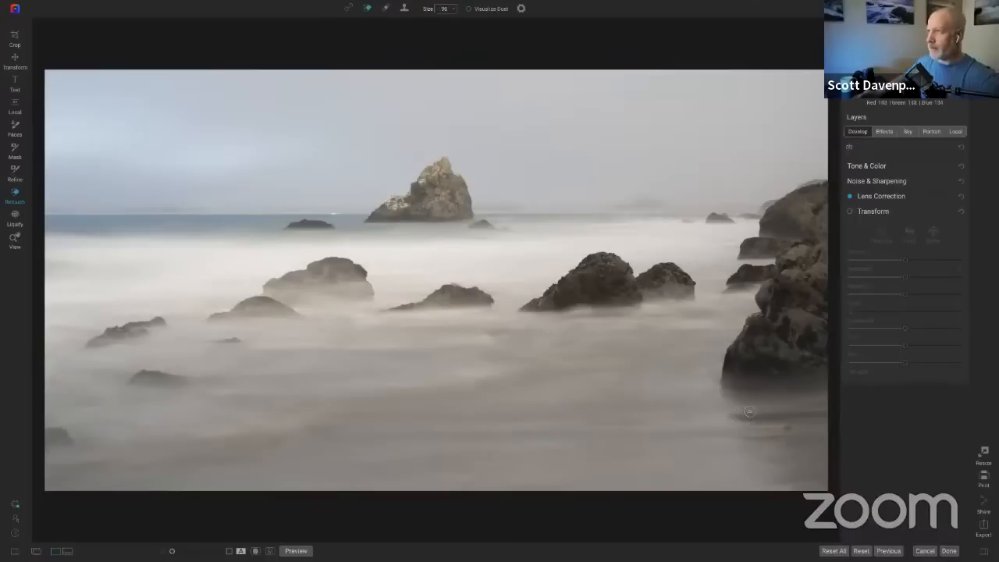
left_click(790, 423)
left_click_drag(791, 423, 785, 429)
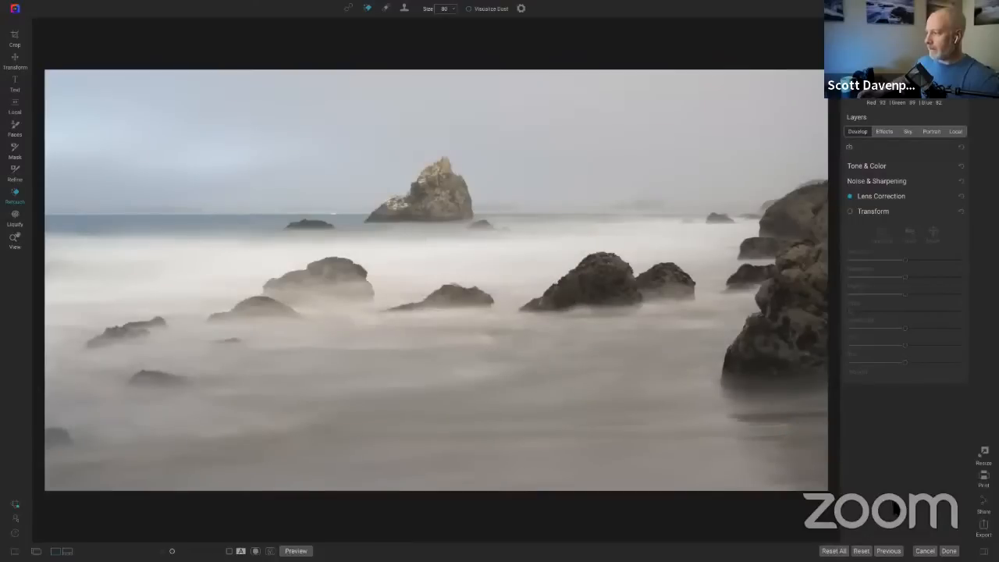
Remove the cut-off rock at the photo's lower-left edge with the eraser at size 300, and blend the remnants using the Retouch Brush at size 200
key("bracketright")
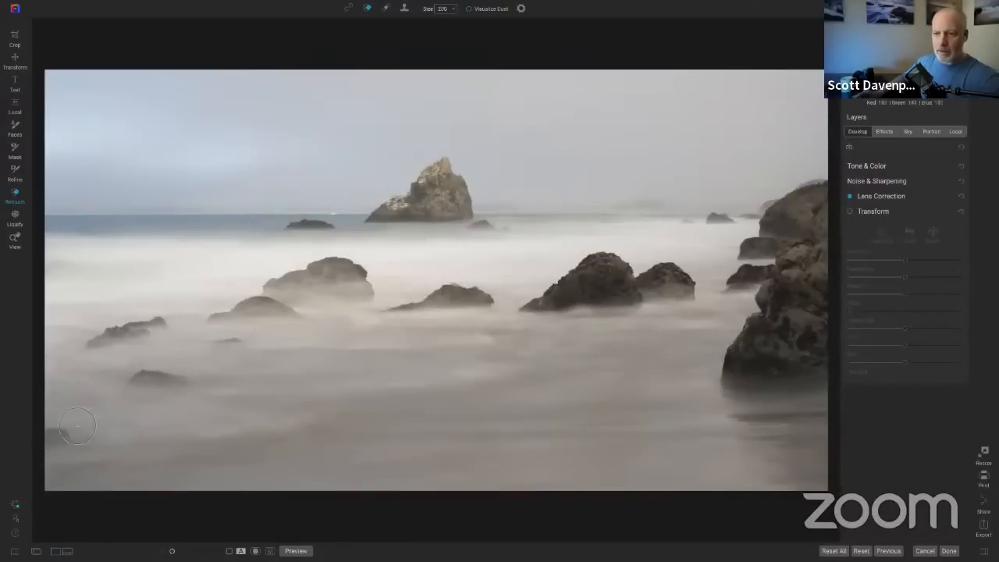
mouse_move(85, 431)
left_mouse_down()
mouse_move(57, 434)
mouse_move(56, 444)
left_mouse_up()
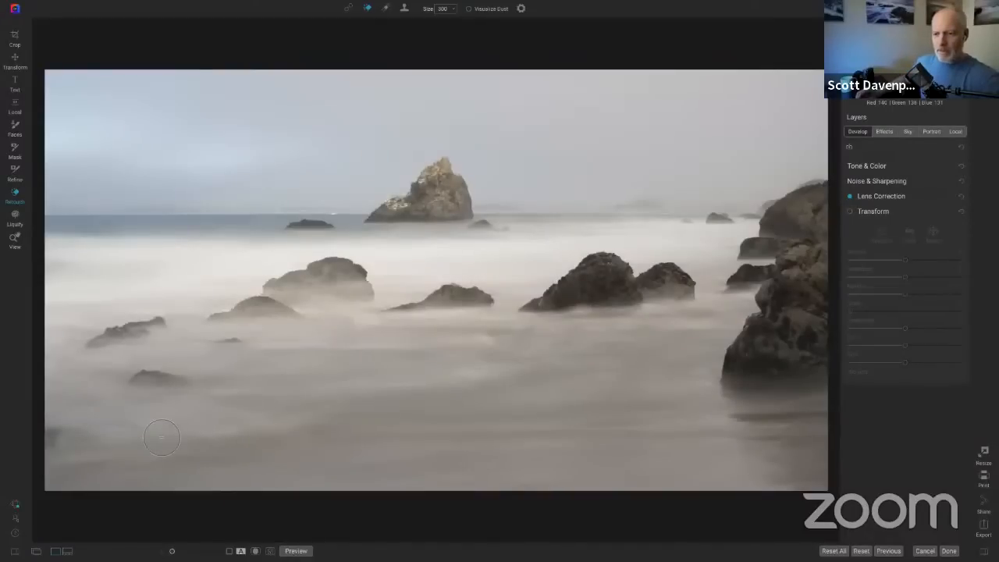
left_click(385, 7)
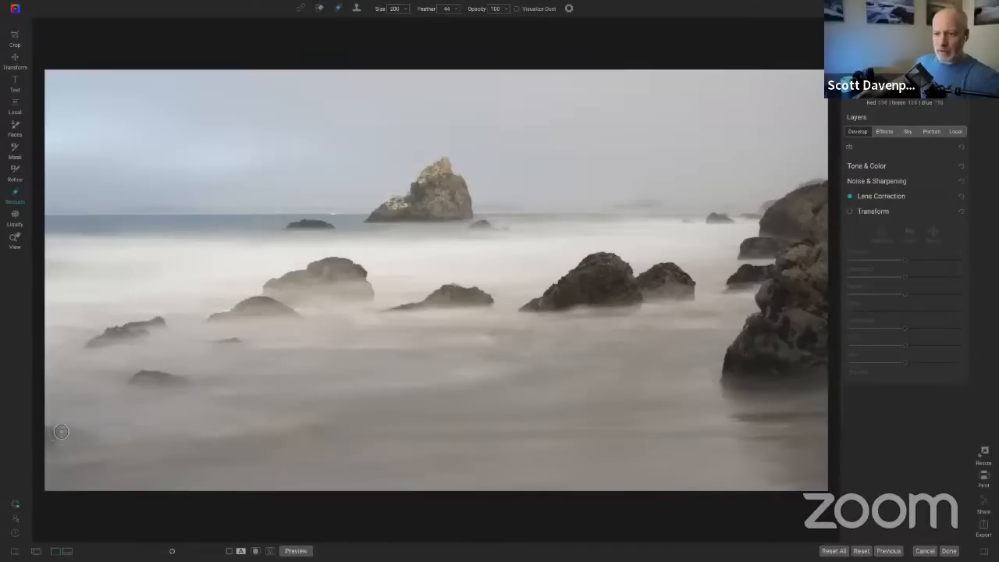
mouse_move(59, 432)
left_mouse_down()
mouse_move(57, 449)
mouse_move(45, 423)
left_mouse_up()
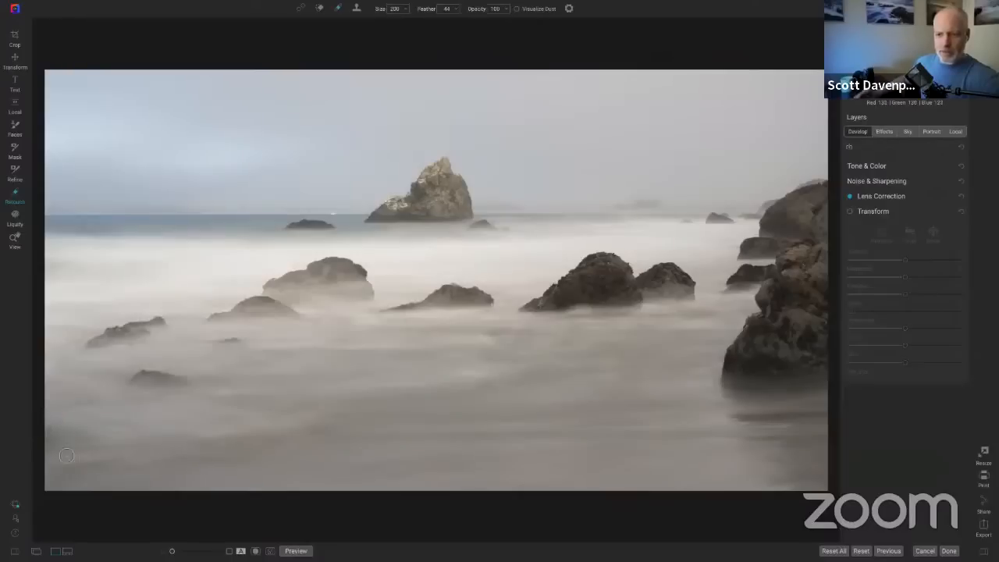
left_click_drag(67, 456, 44, 439)
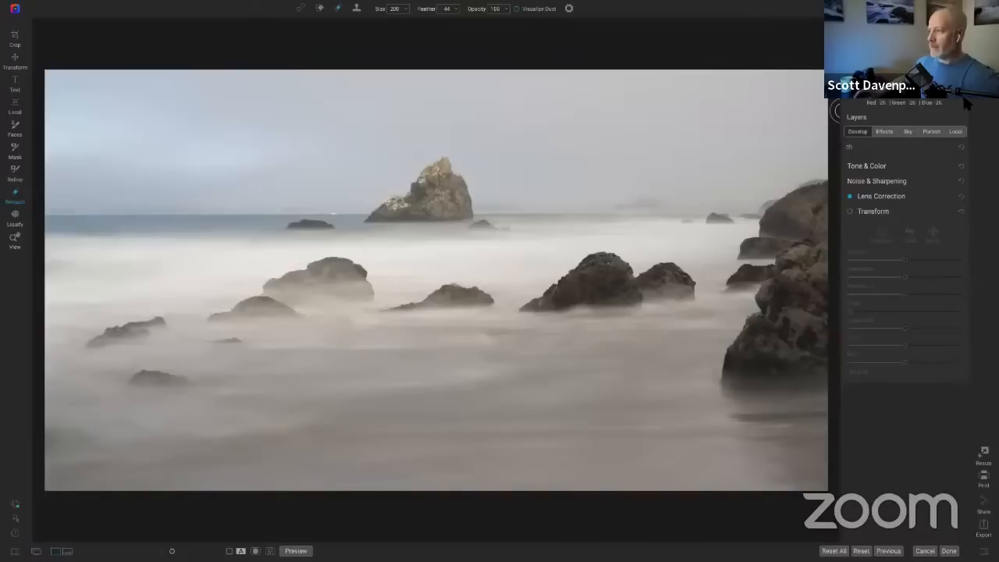
Apply the ON1 Landscape camera profile and AI Auto tone to the seascape in Tone & Color
left_click(947, 166)
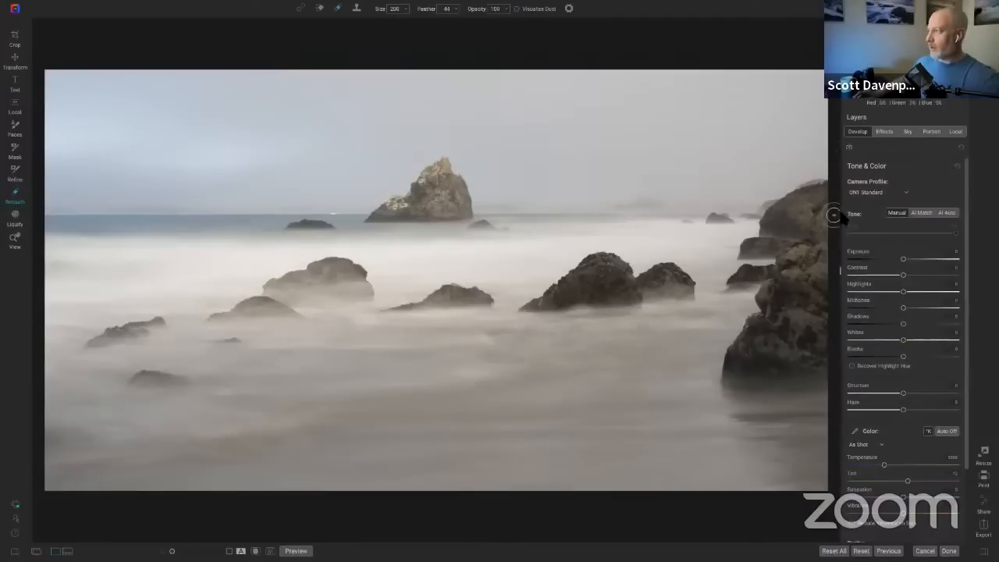
left_click(870, 192)
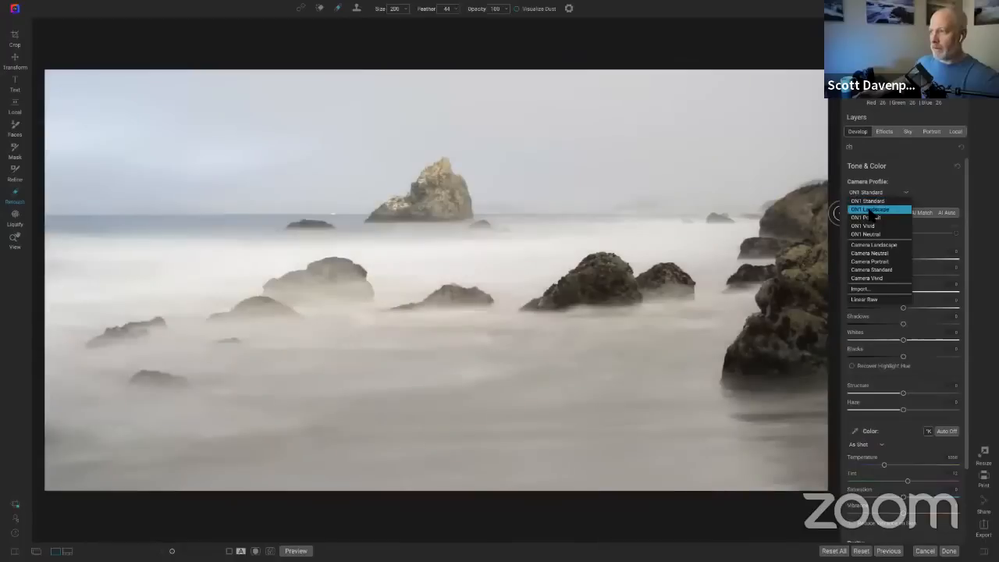
left_click(870, 212)
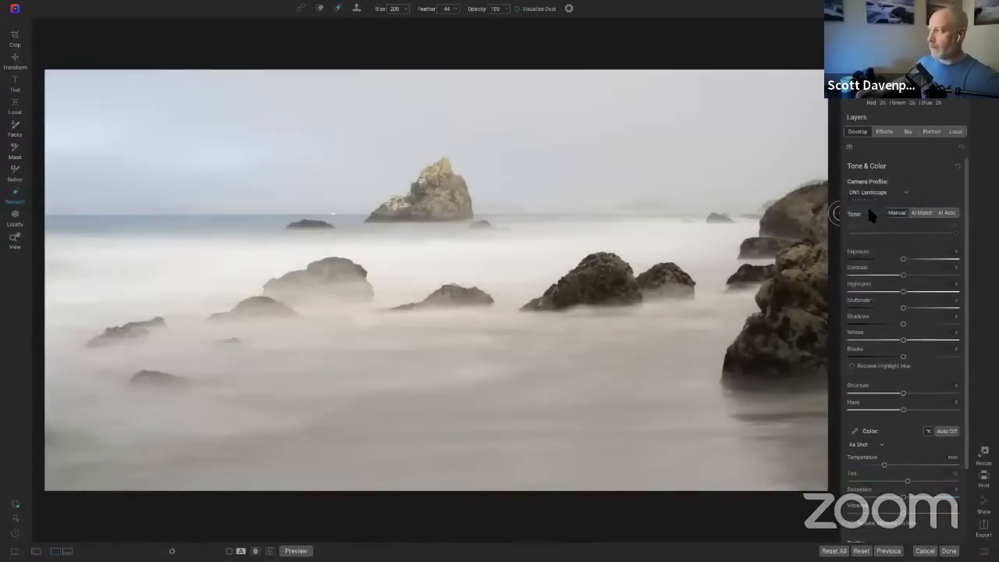
left_click(947, 213)
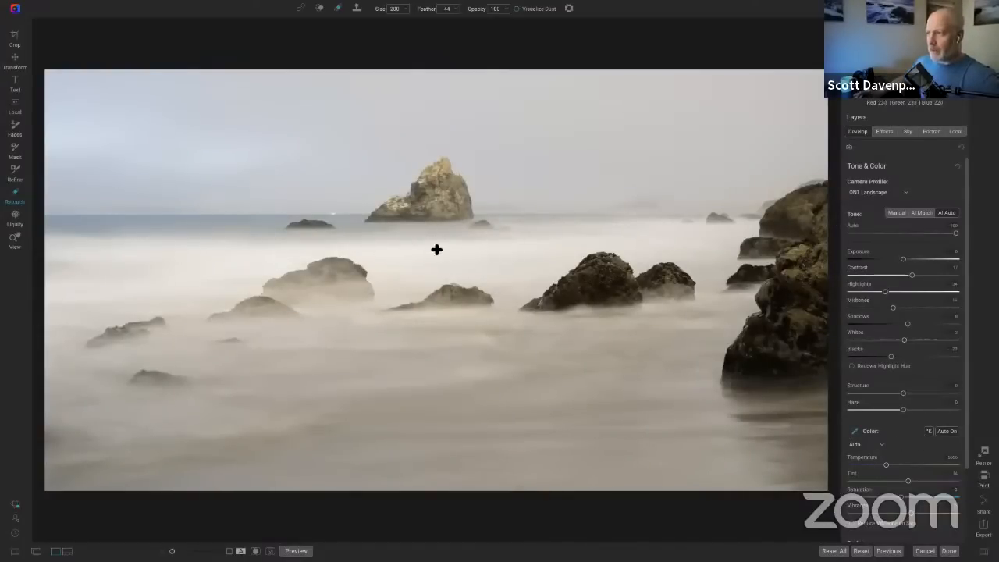
Try a white balance sampled from the white mist, and compare it with the As Shot and Auto presets
left_click(396, 256)
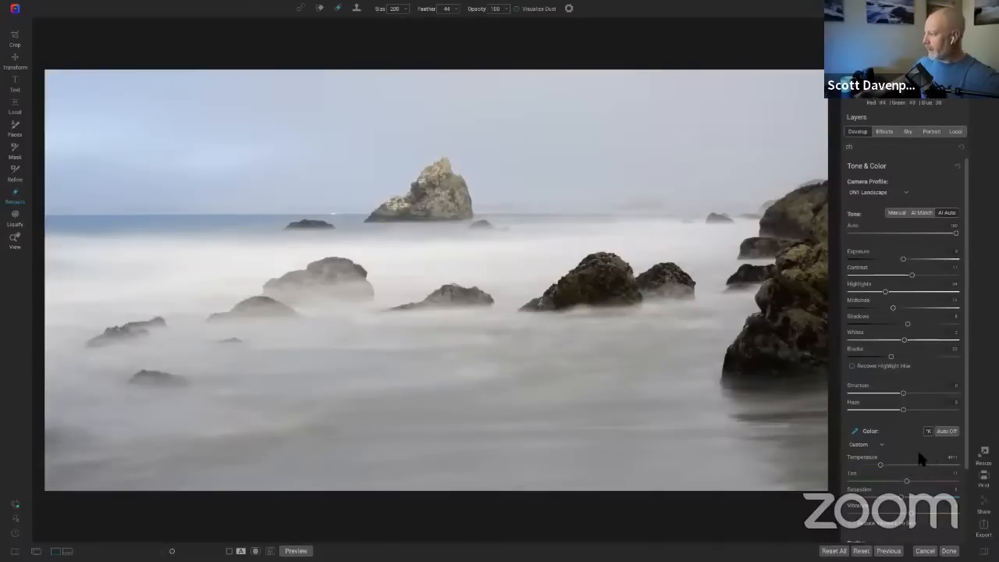
scroll(918, 448, "down", 2)
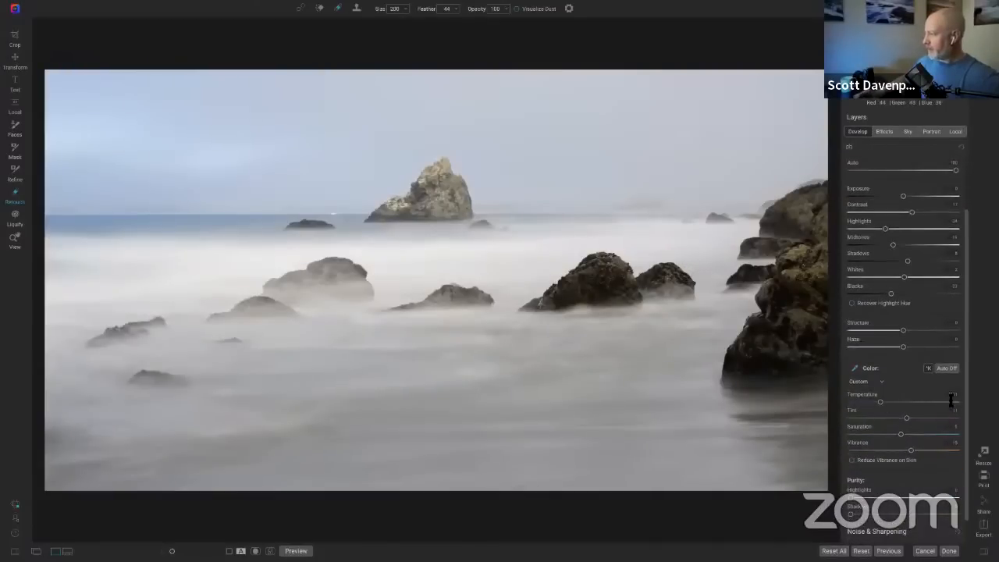
left_click(879, 382)
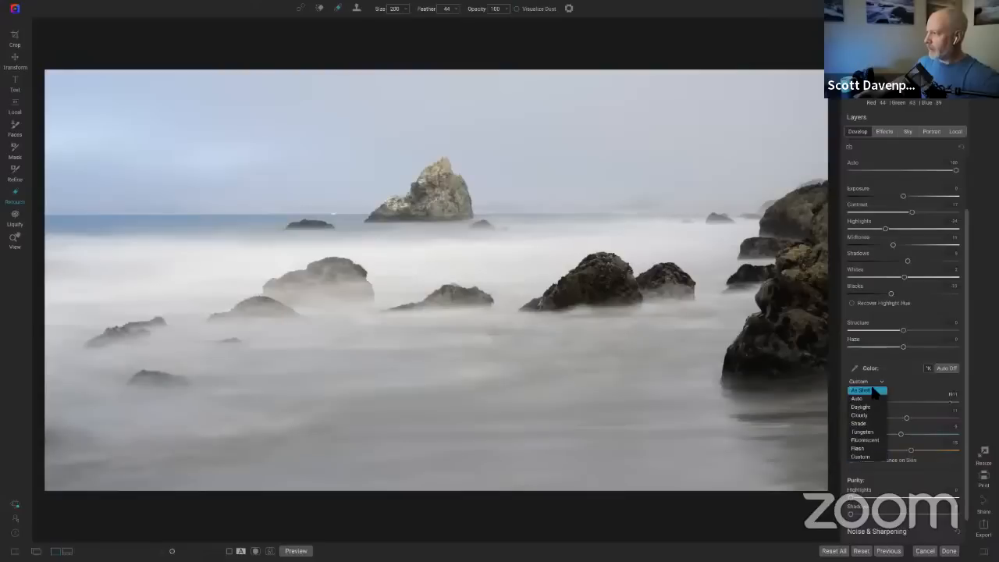
left_click(874, 391)
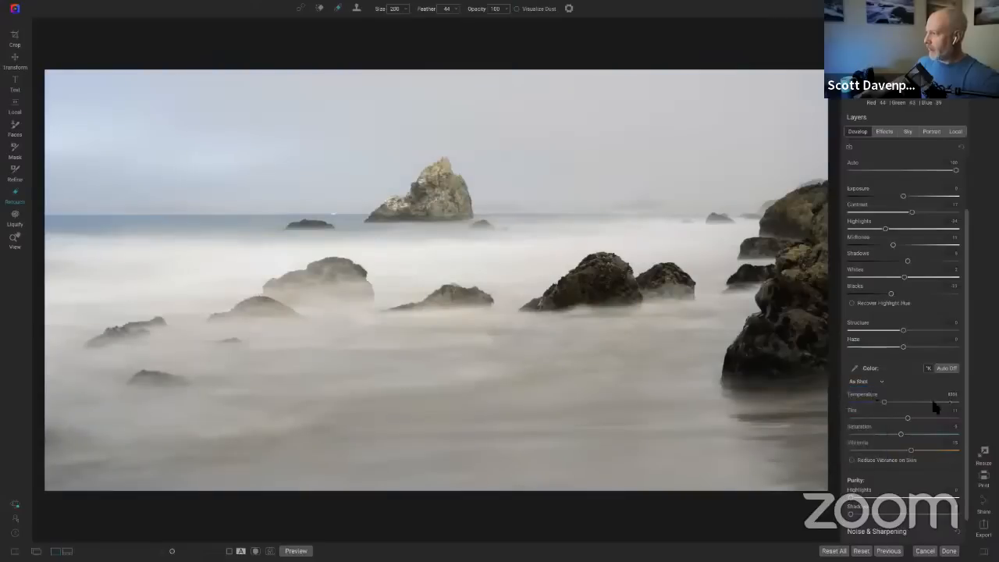
left_click(867, 382)
left_click(864, 399)
Switch the white balance to Custom and sample the white mist above the middle rocks as the neutral reference
left_click(868, 382)
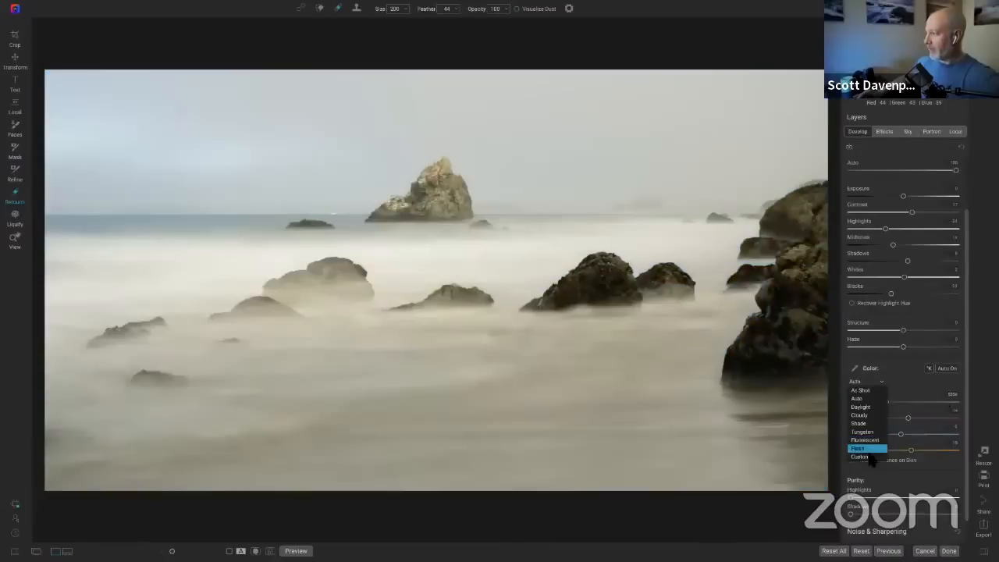
left_click(867, 452)
left_click(855, 369)
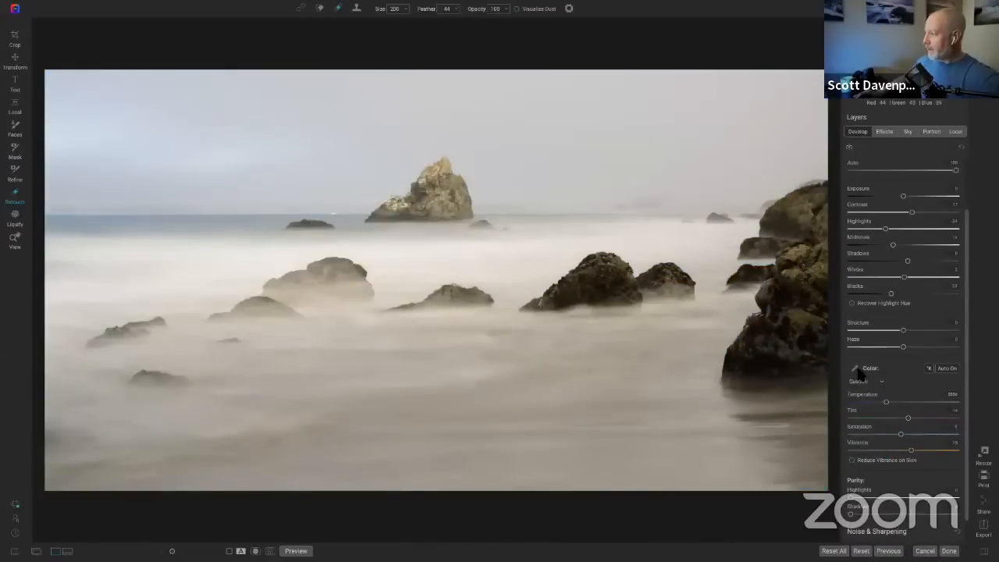
left_click(399, 254)
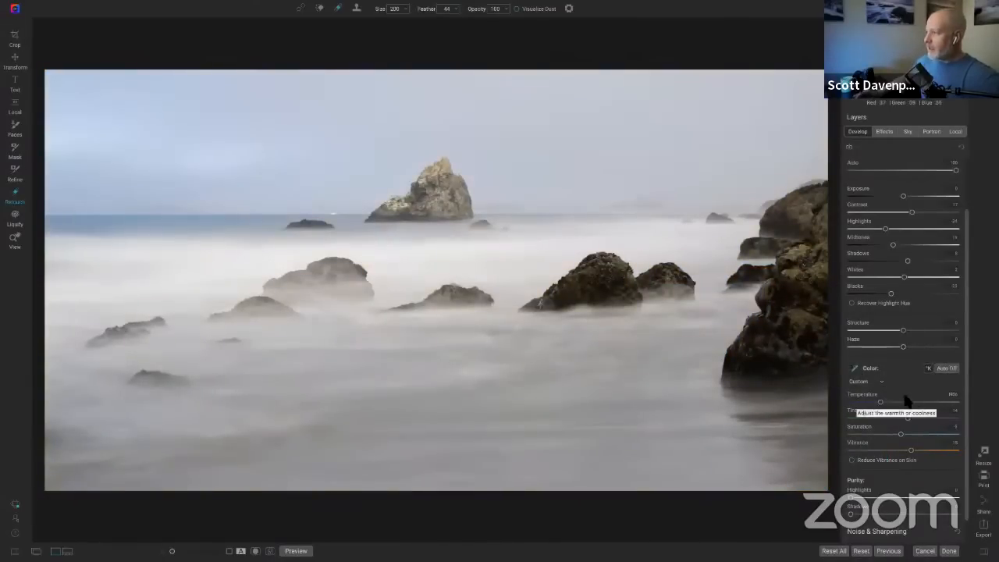
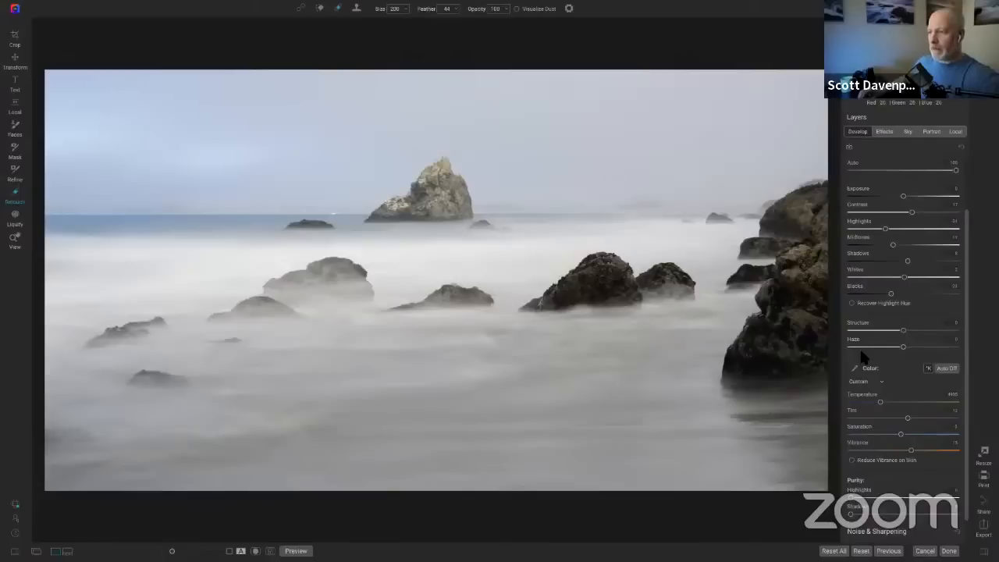
Inspect the photo for leftover dust spots using the Clone Stamp's Visualize Dust option, and finish retouching
left_click(885, 132)
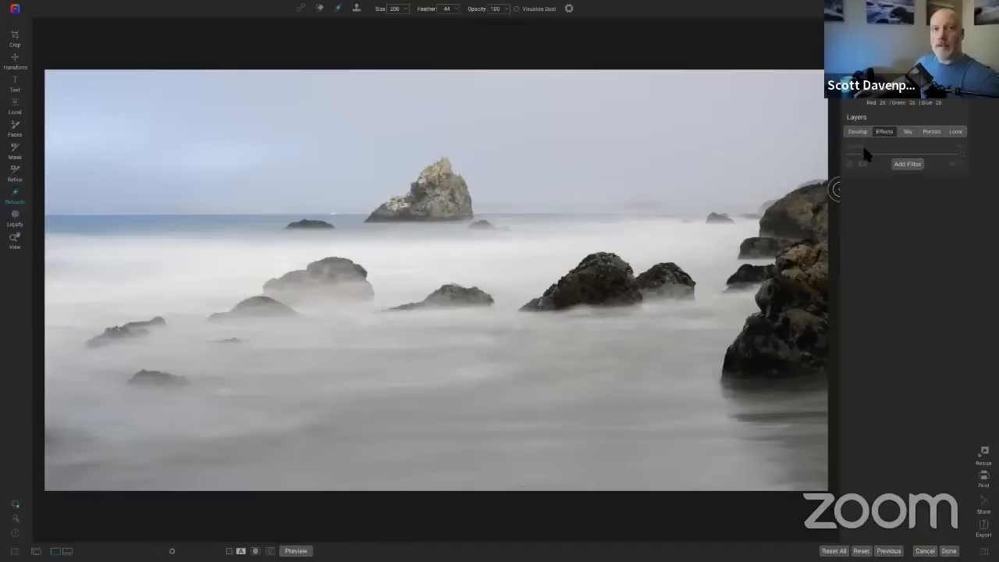
key("s")
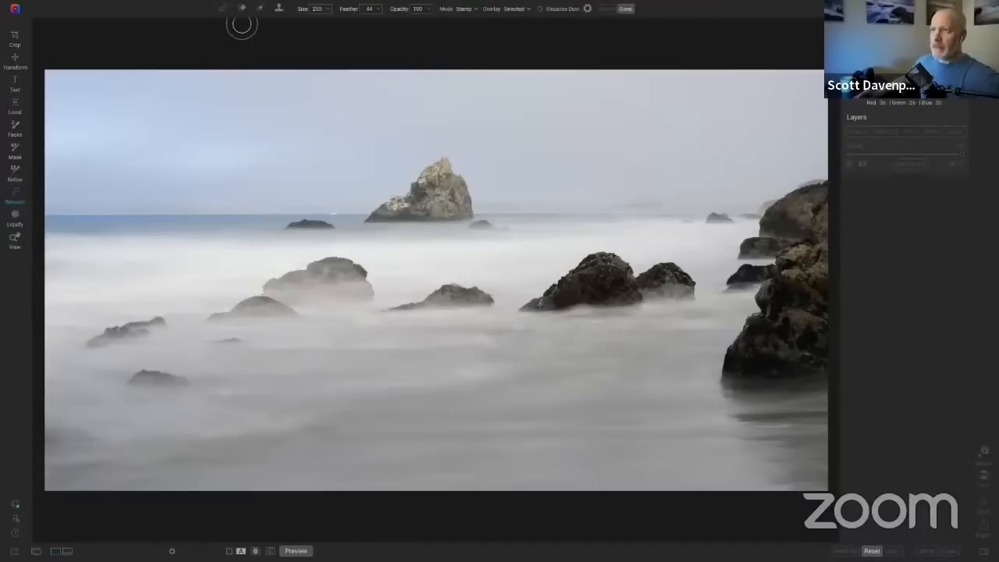
left_click(539, 9)
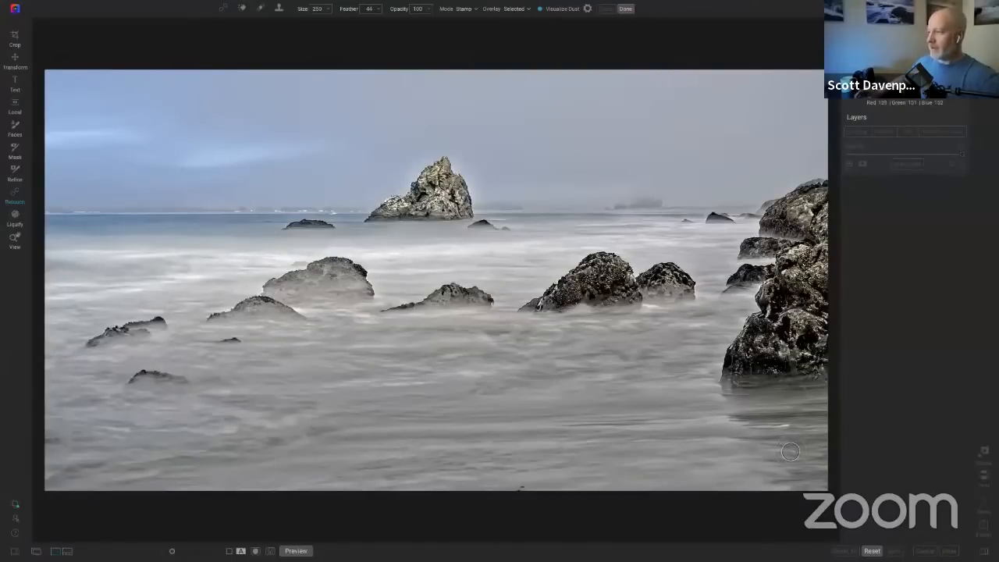
left_click(540, 8)
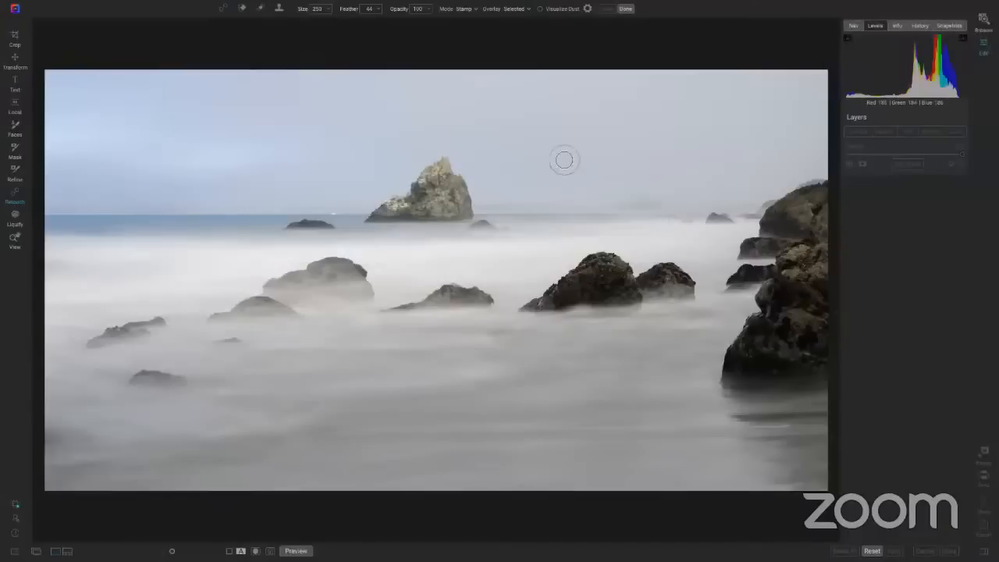
left_click(625, 9)
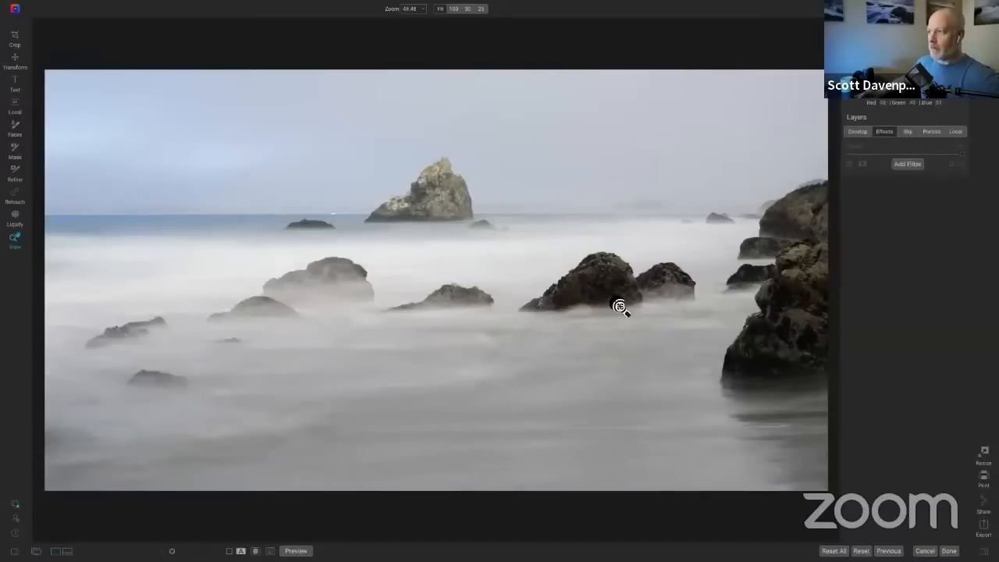
Add a Dynamic Contrast filter, compare the photo with and without it, and lower its opacity to about 40
left_click(908, 166)
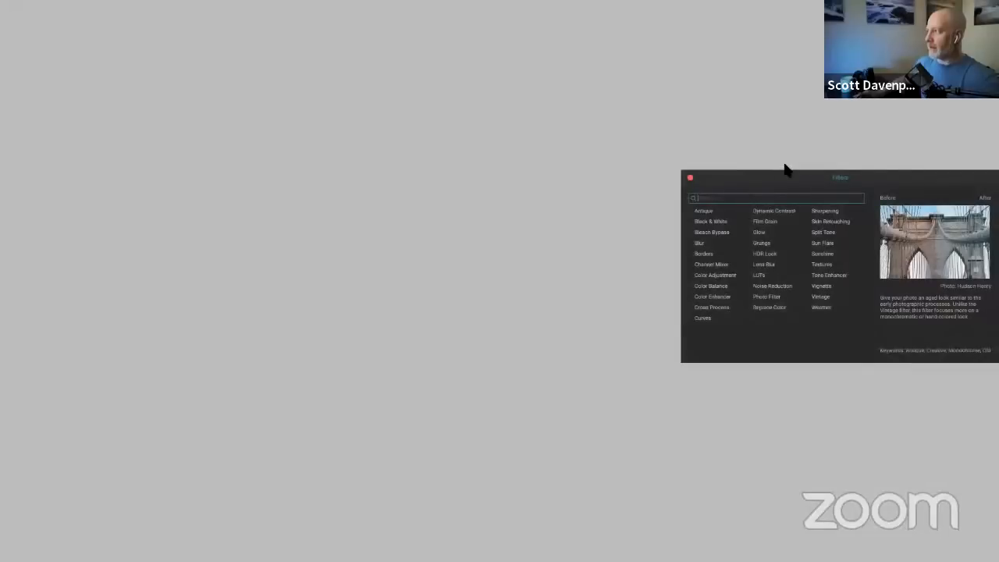
left_click(768, 214)
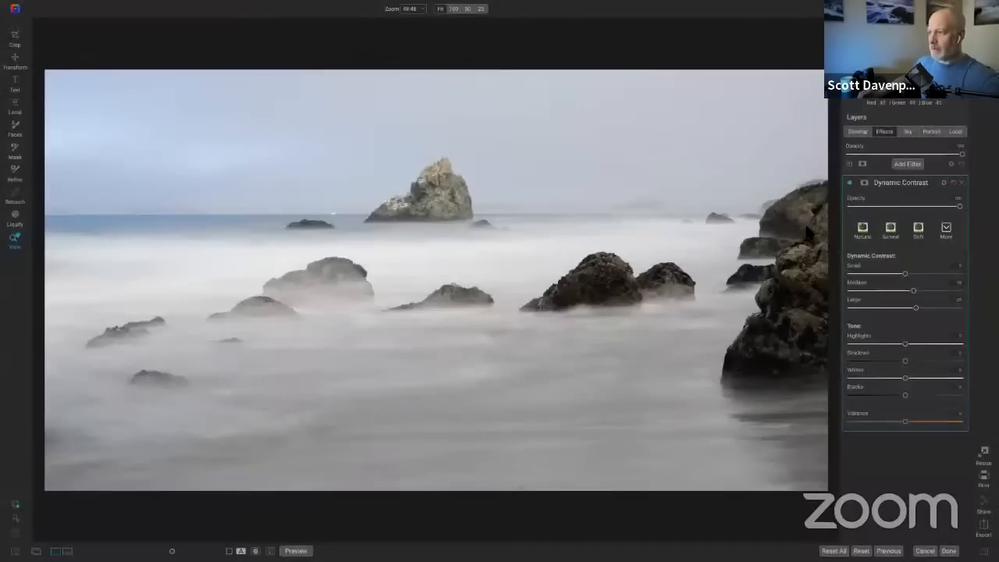
left_click(850, 184)
left_click(851, 184)
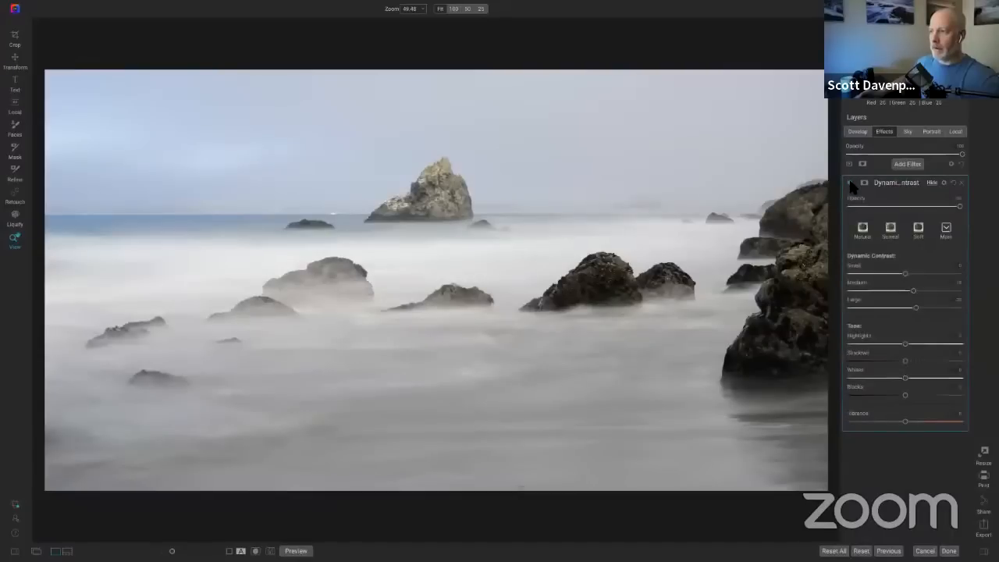
left_click(850, 183)
left_click(850, 183)
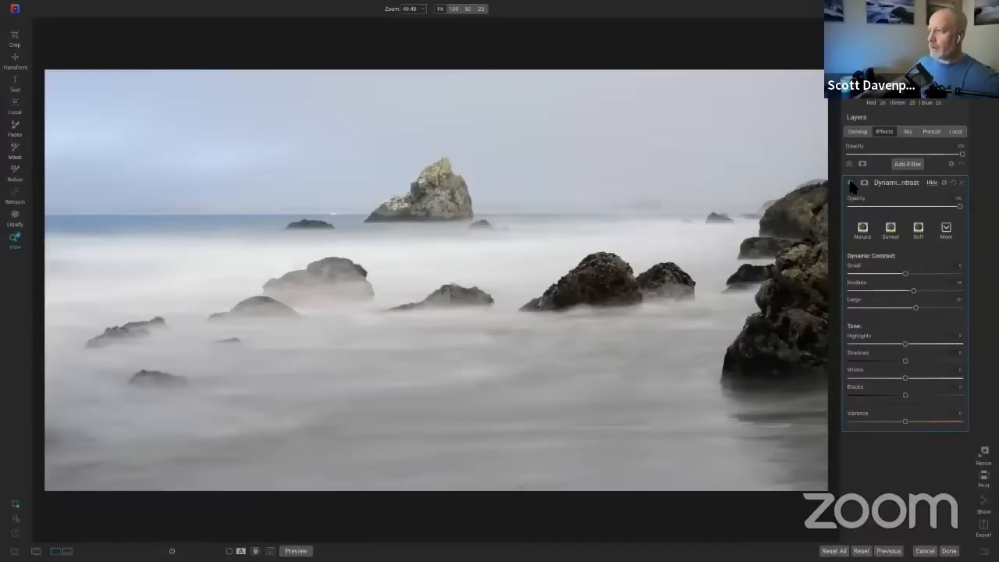
left_click_drag(959, 205, 851, 208)
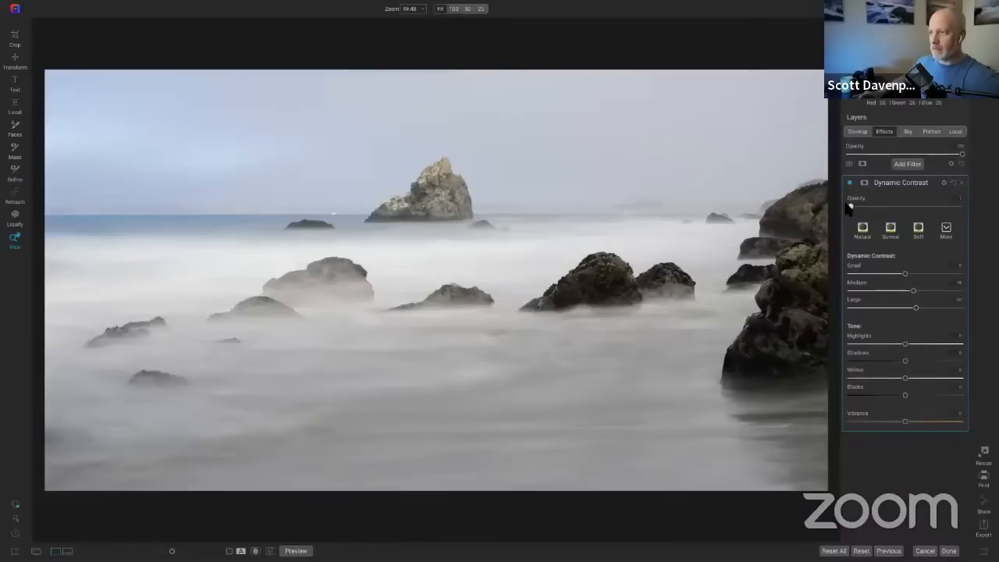
left_click_drag(961, 209, 897, 208)
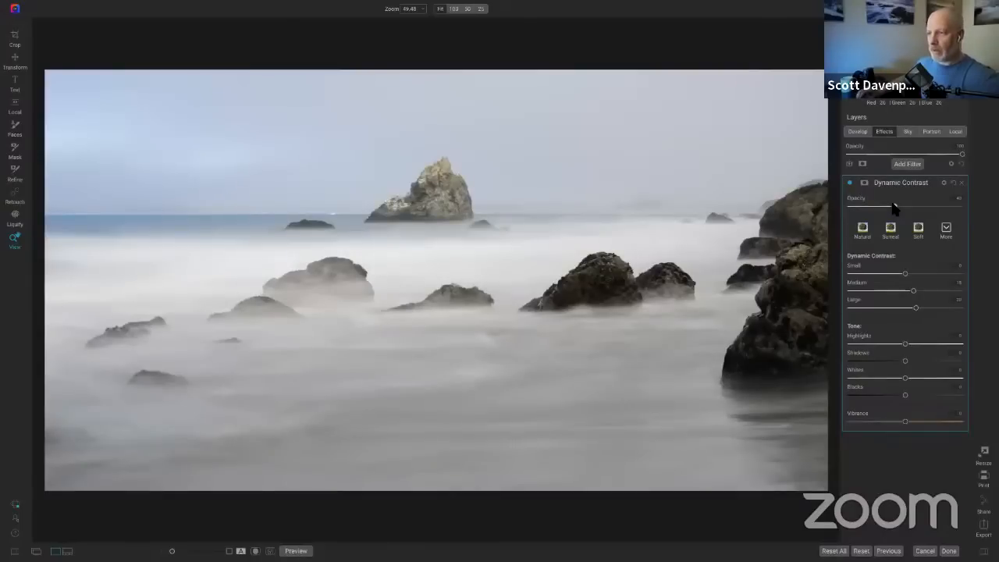
Add a second Dynamic Contrast filter above the first one
left_click(907, 163)
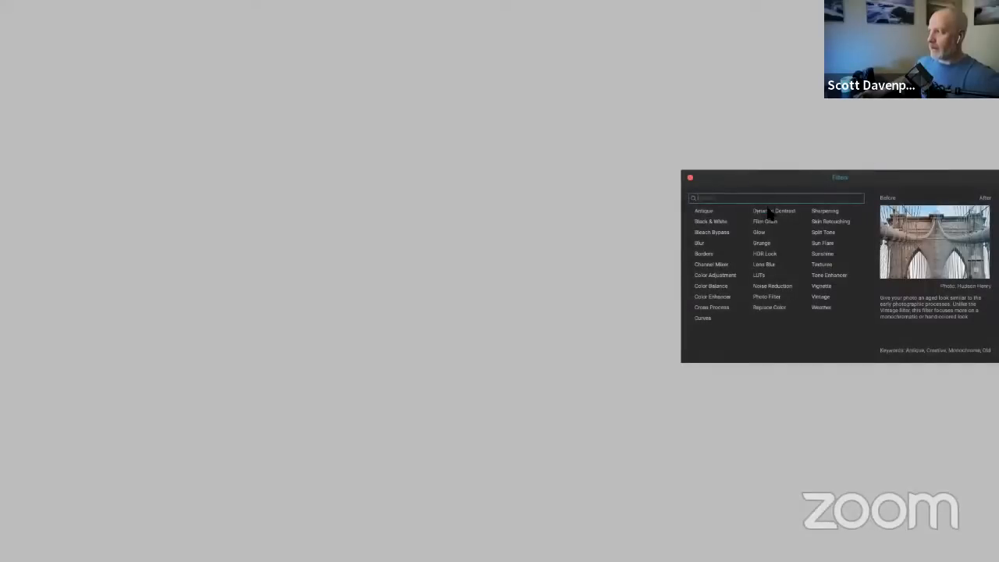
left_click(769, 212)
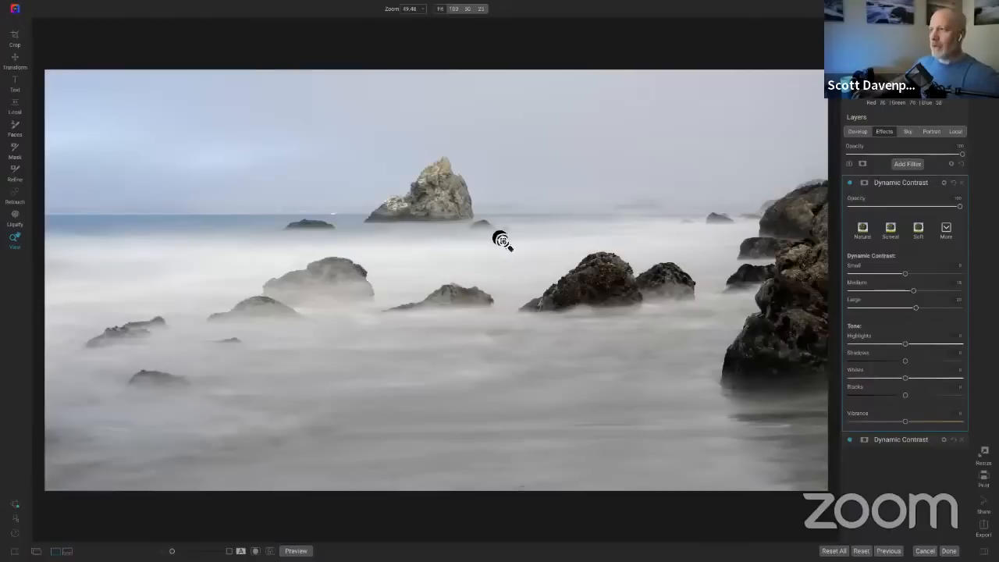
left_click(221, 7)
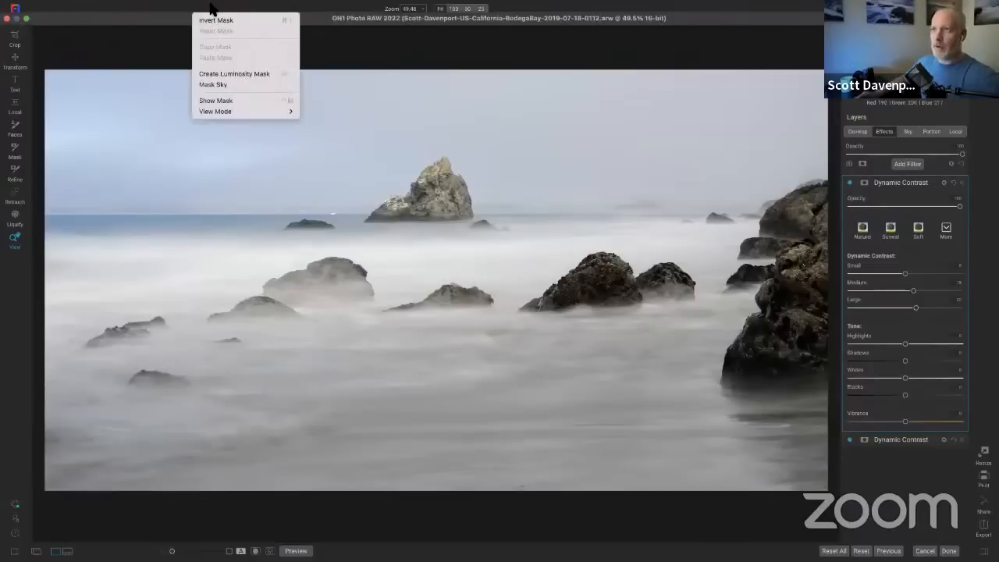
mouse_move(282, 109)
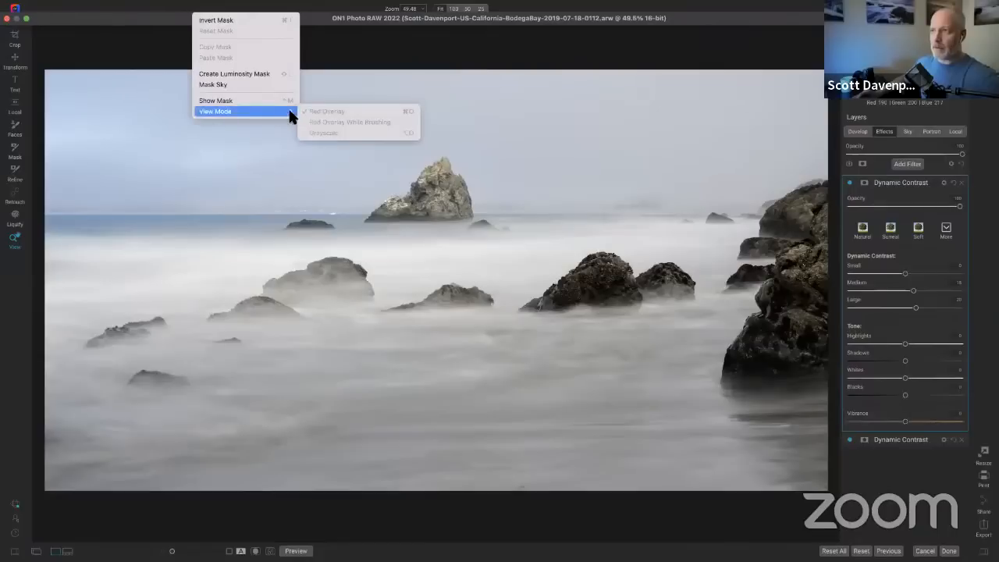
left_click(267, 111)
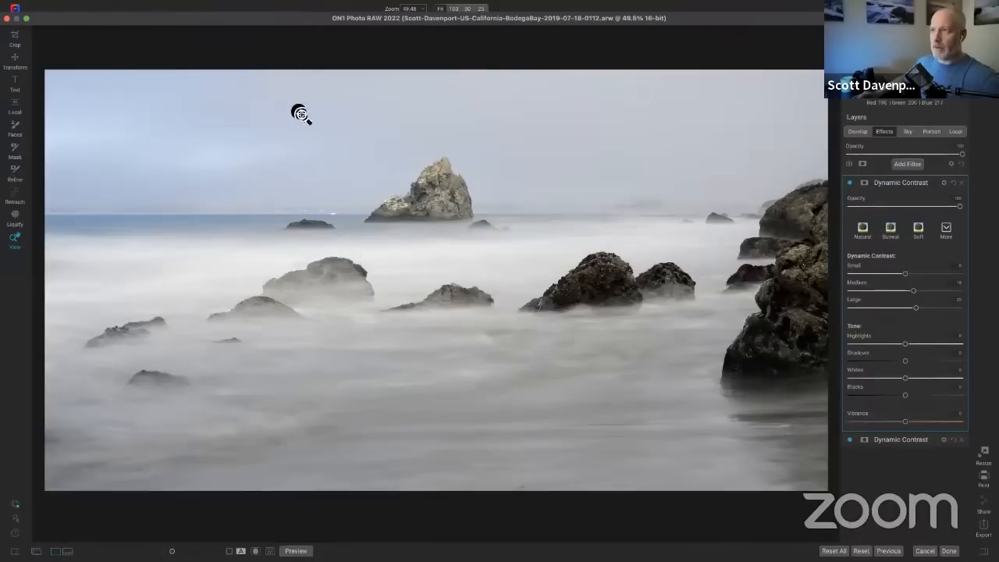
Open the mask of the upper Dynamic Contrast filter and set the mask view mode to Grayscale
left_click(864, 182)
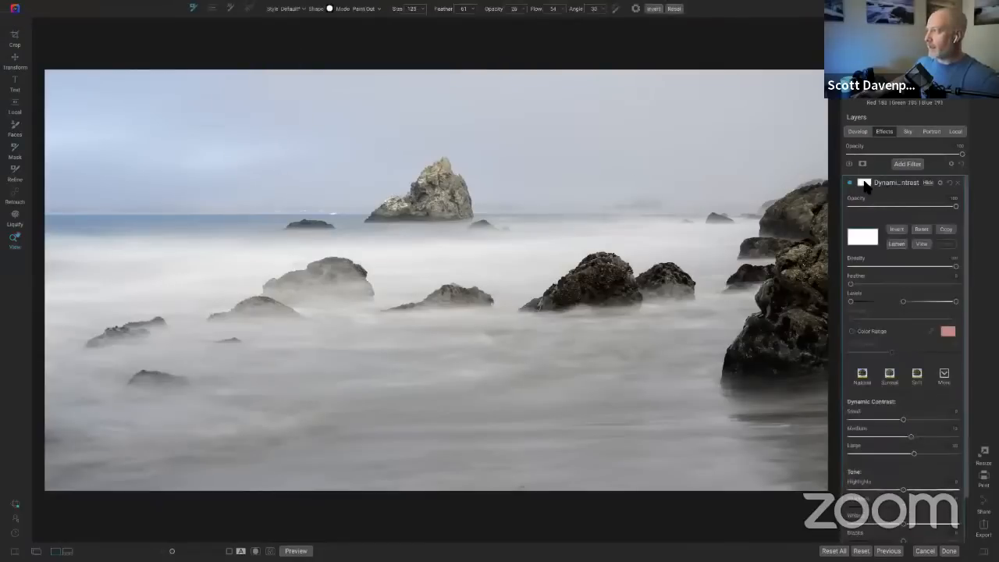
left_click(205, 6)
mouse_move(218, 112)
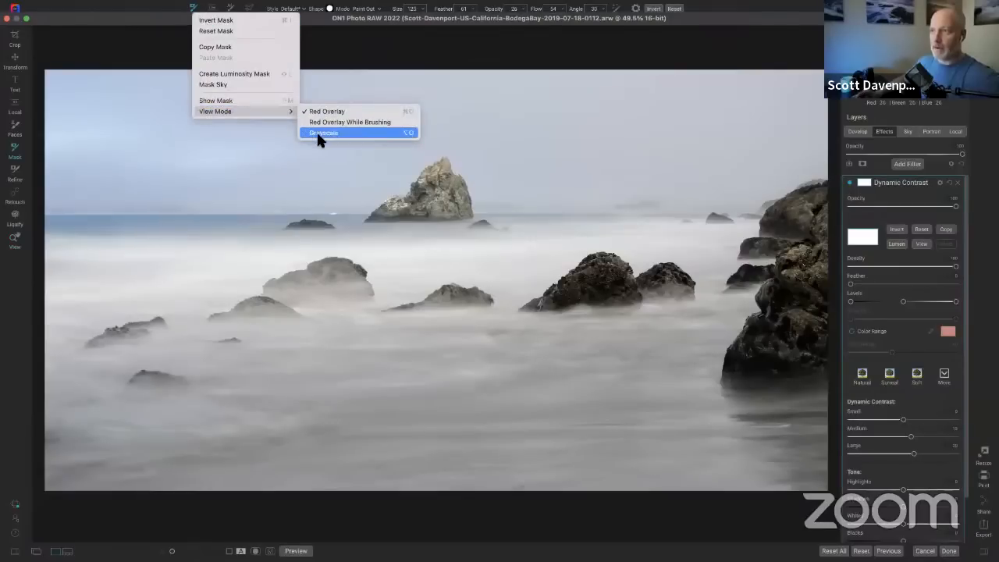
left_click(316, 130)
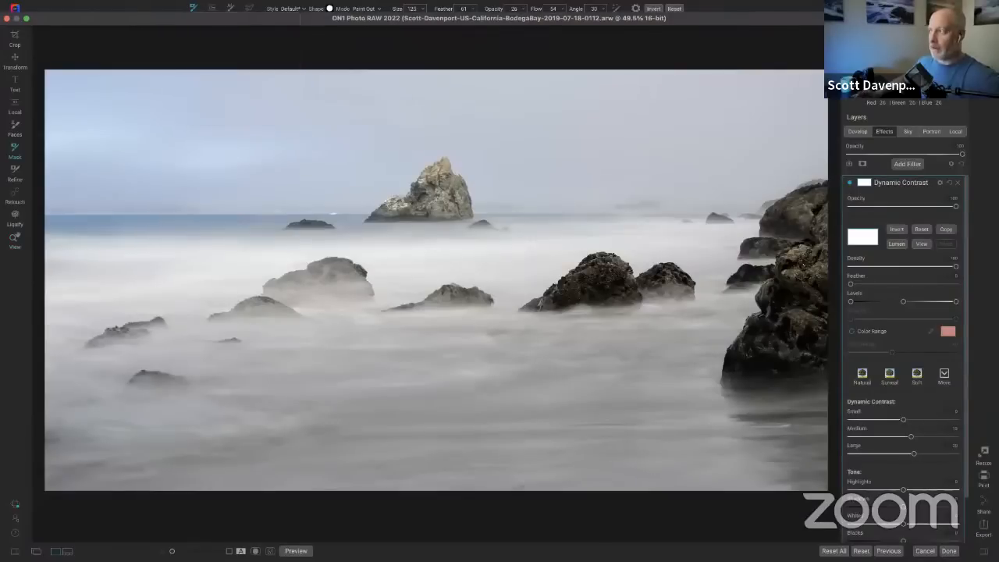
Create an inverted luminosity mask for the upper Dynamic Contrast filter, display it, and raise the lower end of its Window range
left_click(896, 245)
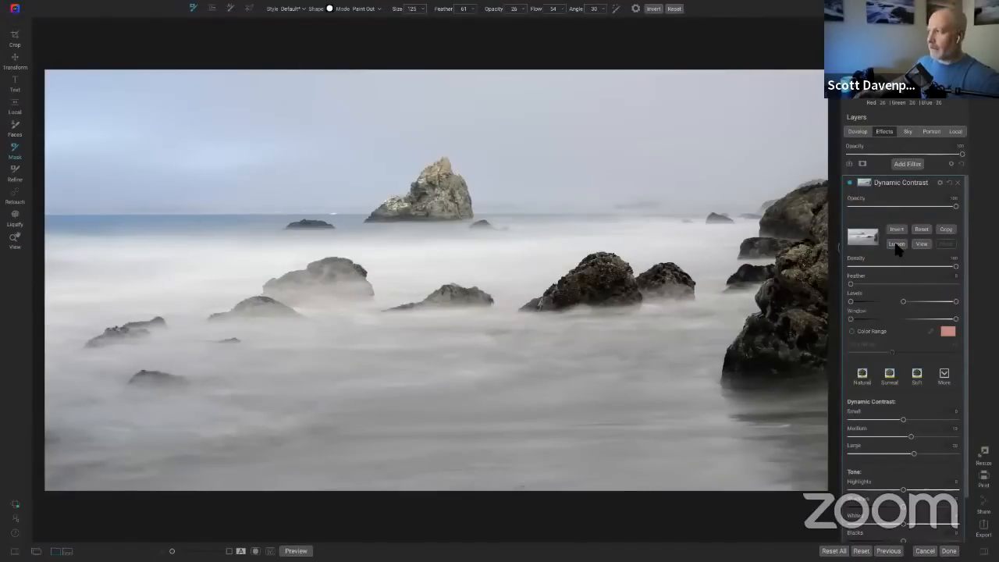
left_click(921, 244)
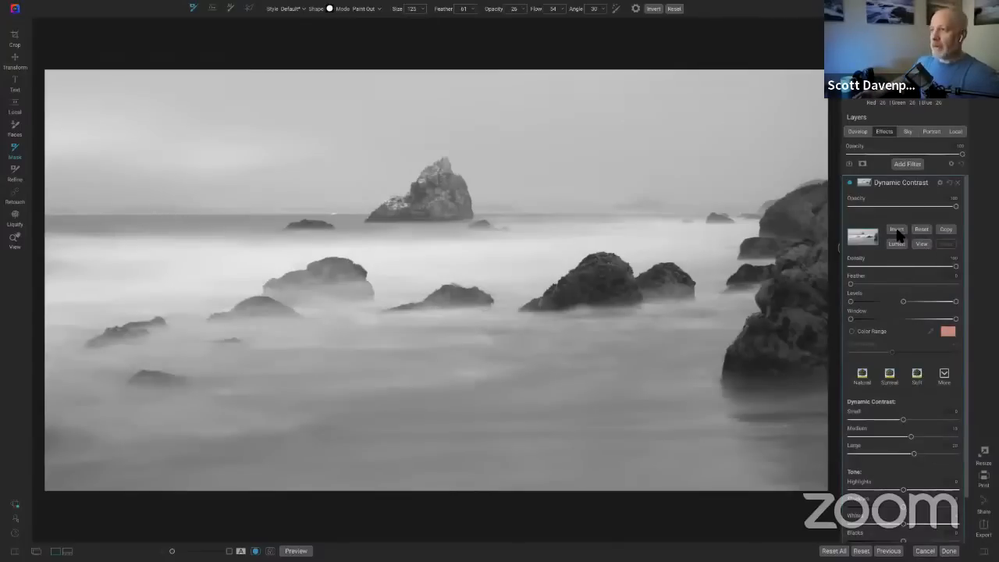
left_click(897, 229)
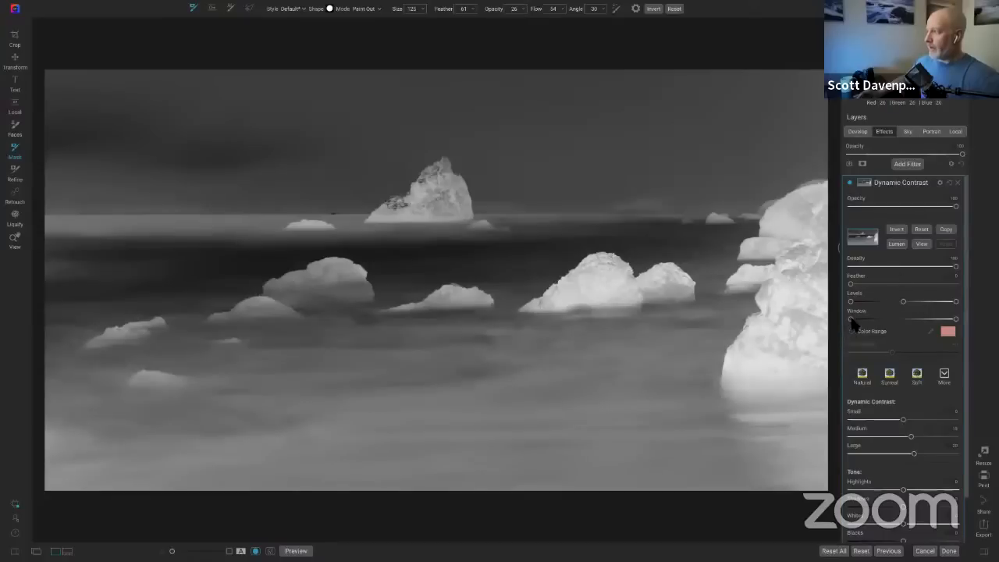
left_click_drag(851, 320, 883, 322)
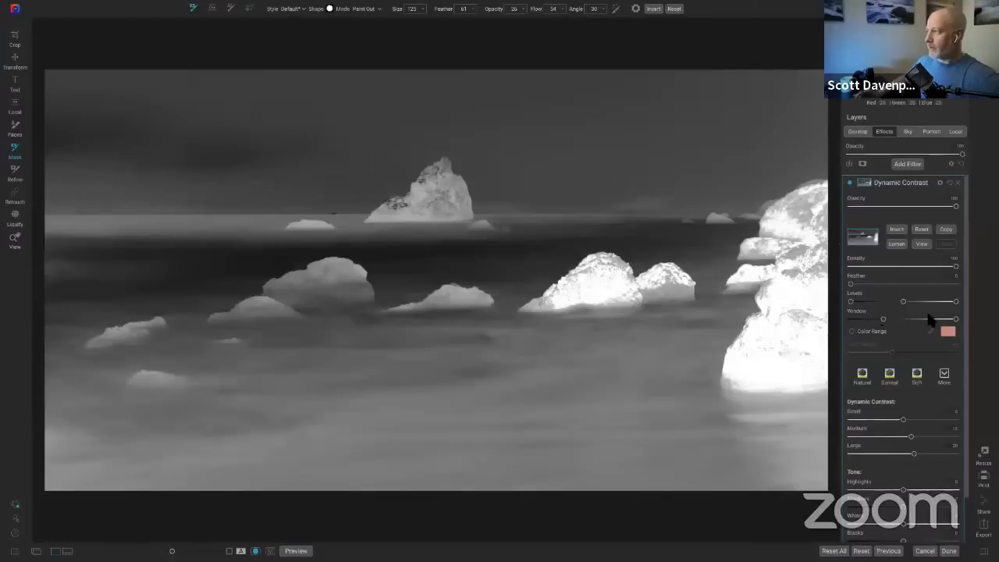
Narrow the mask's Levels by raising the black point and lowering the white point, keeping the midtone point centred, to darken sky and water
mouse_move(957, 323)
left_mouse_down()
mouse_move(929, 324)
mouse_move(963, 323)
left_mouse_up()
left_click_drag(904, 305, 862, 307)
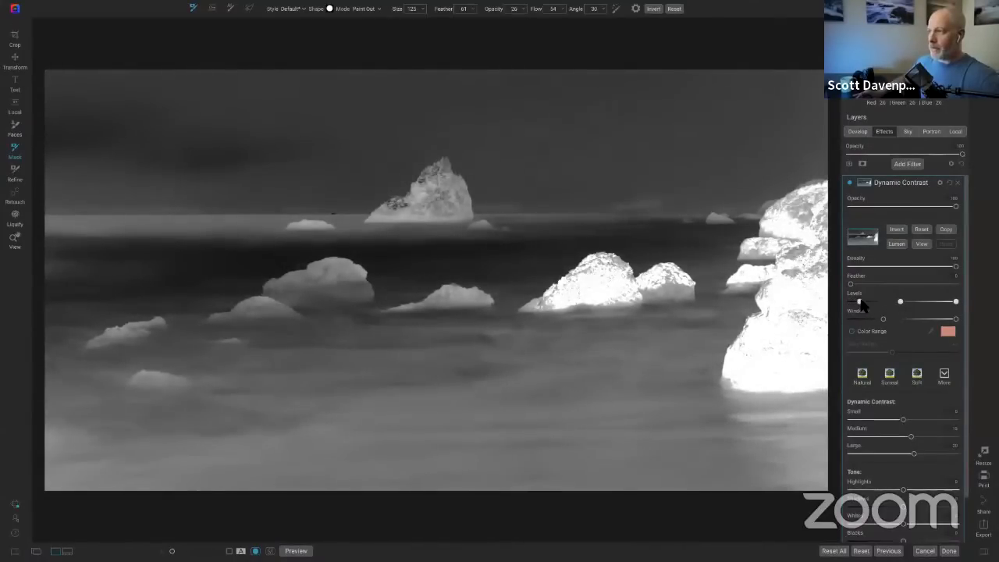
left_click_drag(953, 305, 930, 307)
double_click(898, 301)
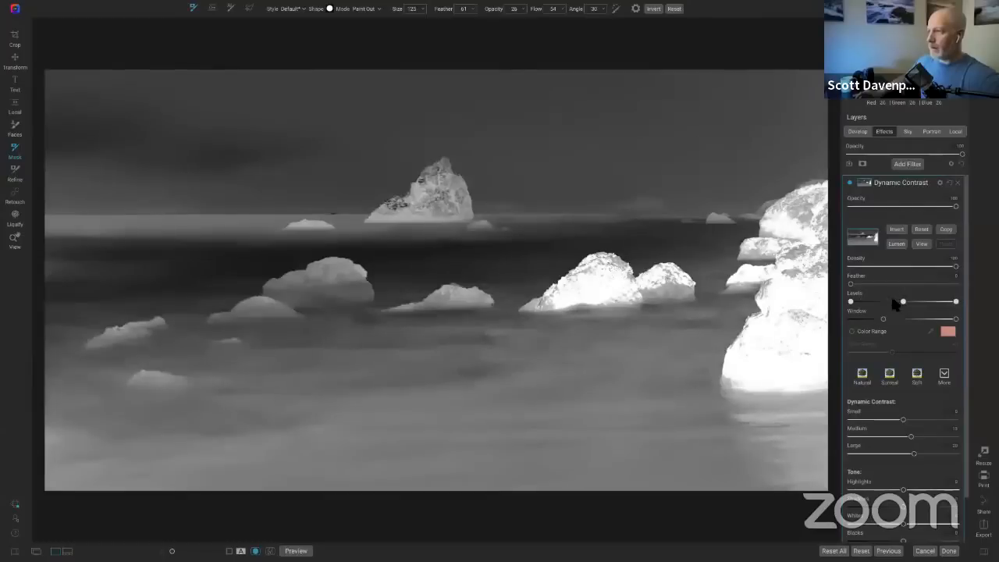
key("ctrl+z")
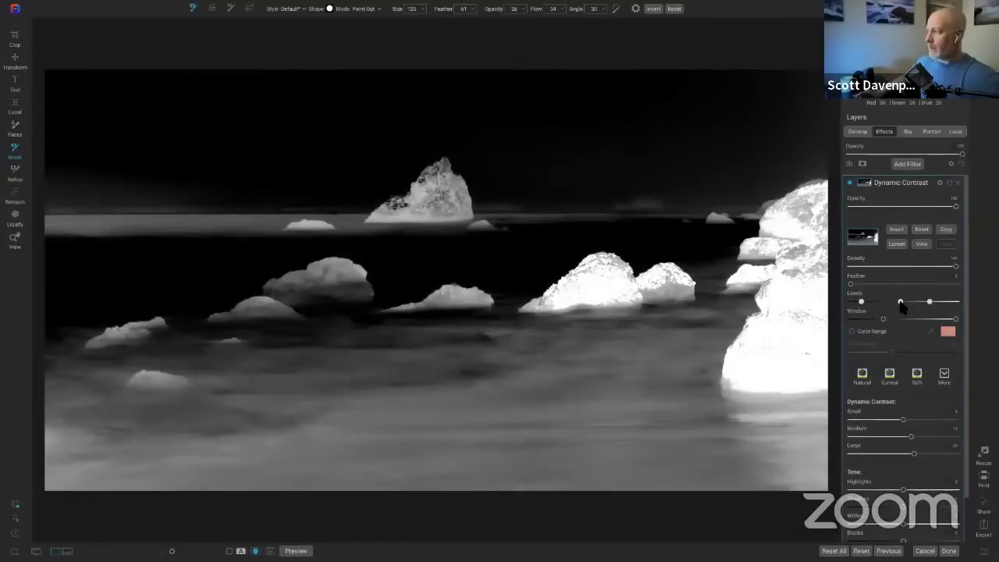
left_click_drag(902, 306, 903, 304)
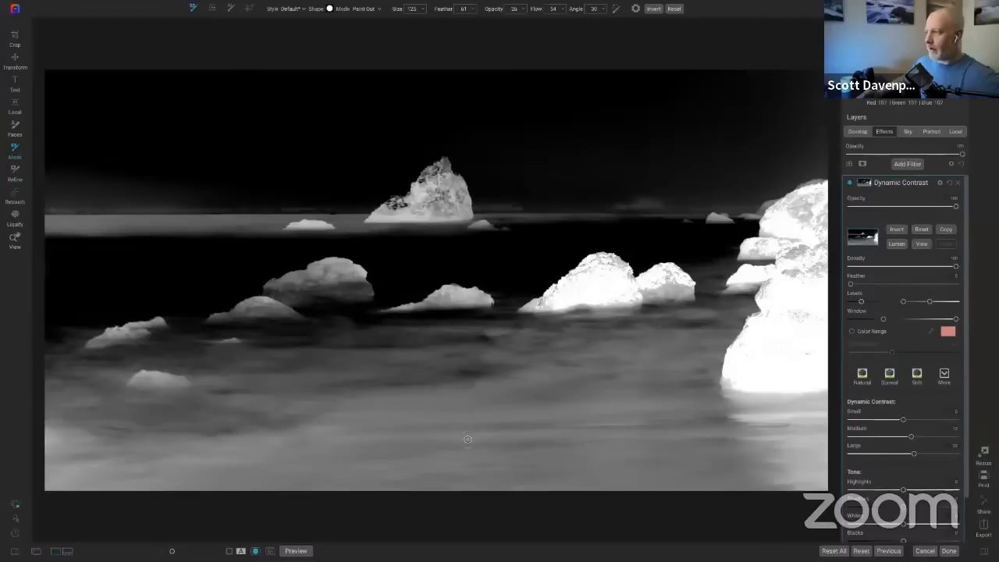
Hide the mask display and slightly raise the Small, Medium and Large amounts of the upper Dynamic Contrast filter
left_click(922, 246)
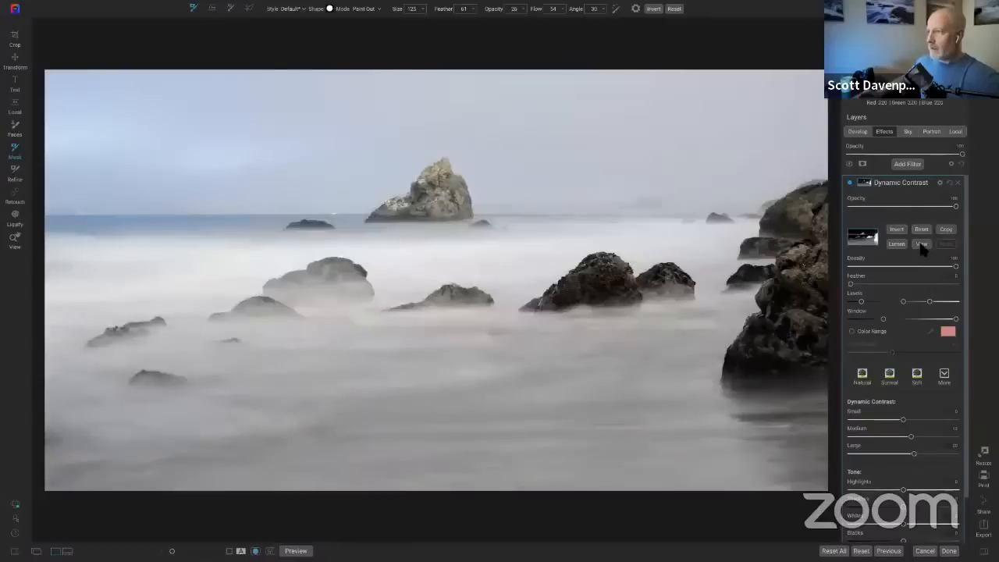
scroll(888, 383, "down", 1)
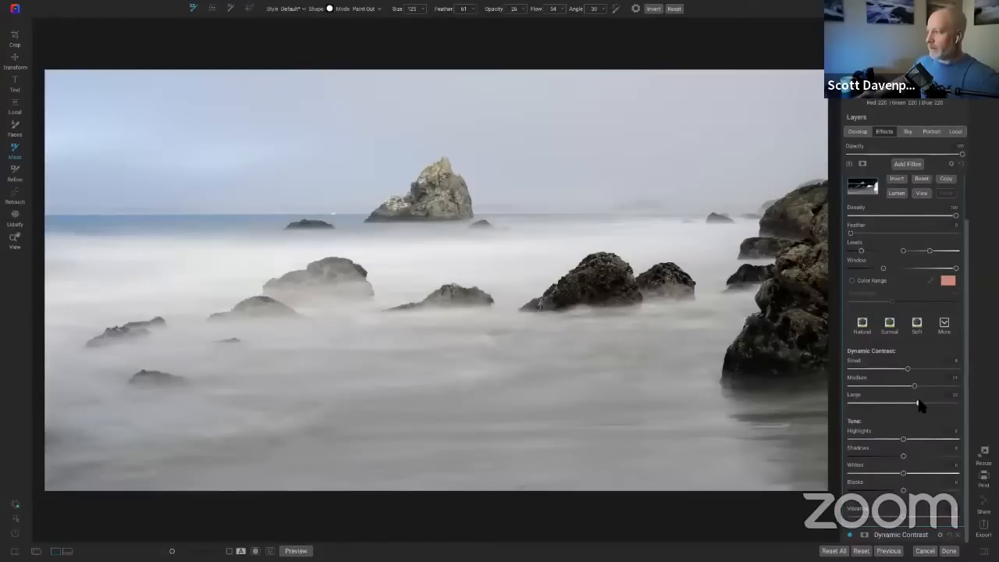
scroll(923, 305, "up", 1)
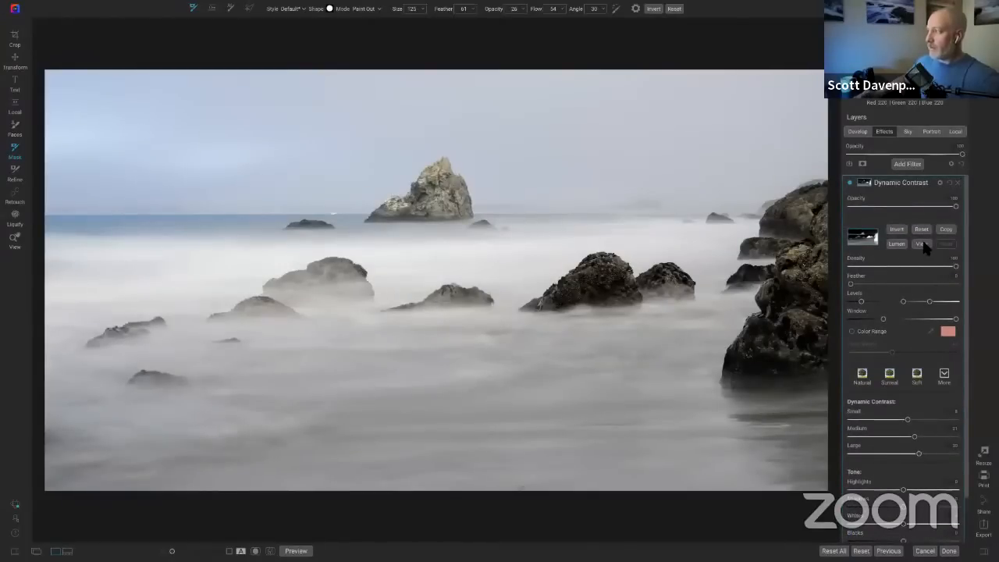
Display the mask and paint out the foreground water with a size 1200 brush at feather 36, opacity 100 and flow 100
left_click(922, 244)
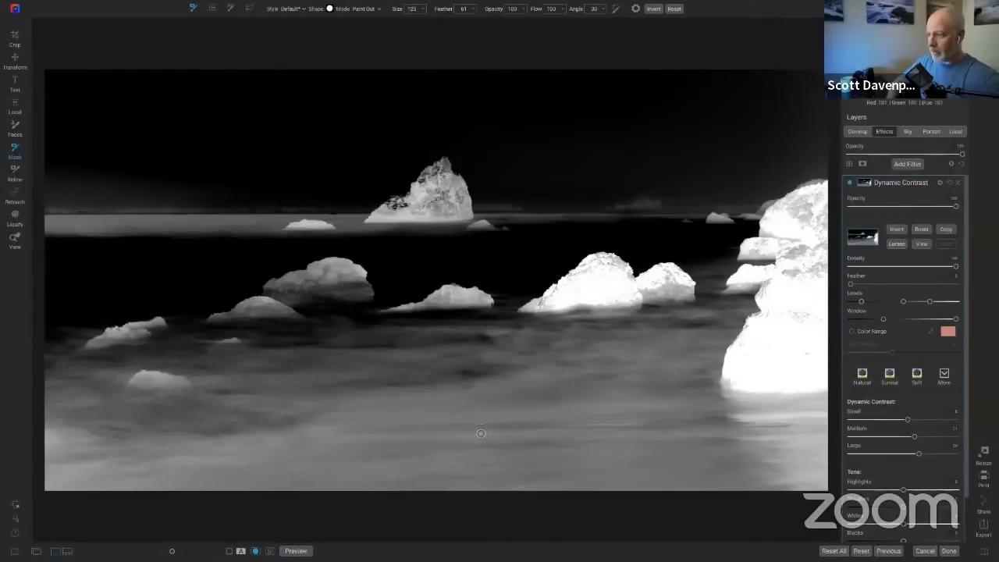
scroll(481, 433, "up", 10)
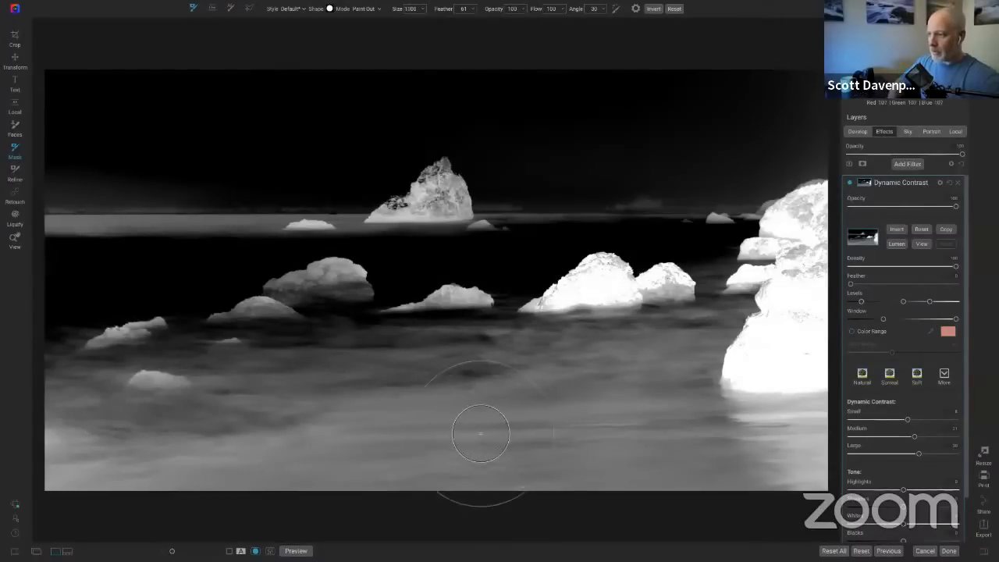
scroll(481, 433, "left", 3)
scroll(478, 429, "down", 1)
scroll(478, 429, "left", 2)
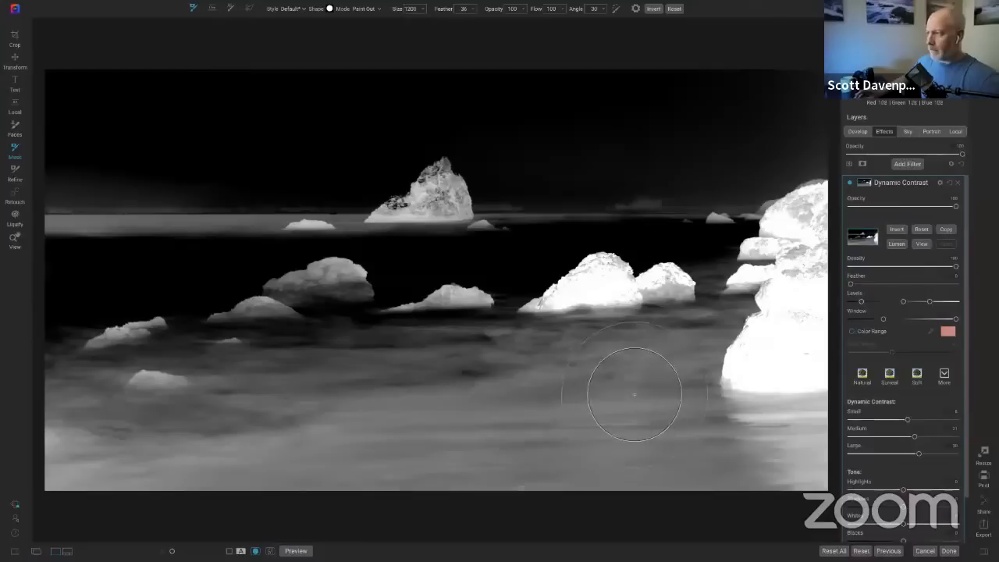
mouse_move(634, 392)
left_mouse_down()
mouse_move(325, 400)
mouse_move(272, 426)
mouse_move(318, 440)
mouse_move(54, 480)
mouse_move(524, 455)
mouse_move(770, 491)
mouse_move(754, 473)
left_mouse_up()
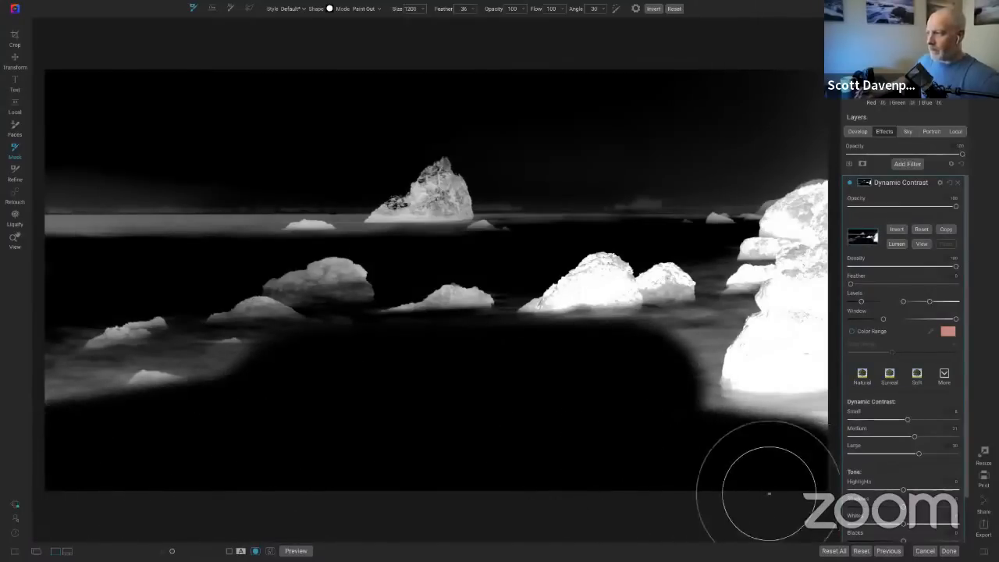
Turn on the Perfect Brush and paint out the water around the rocks, using size 150 near the large rocks and 350 around the small ones
scroll(569, 464, "down", 9)
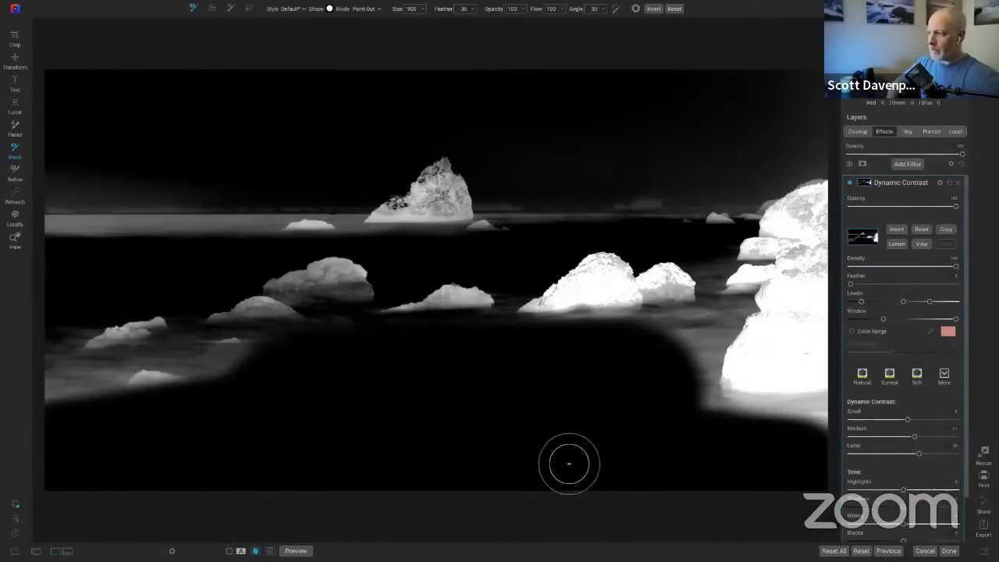
scroll(569, 464, "down", 4)
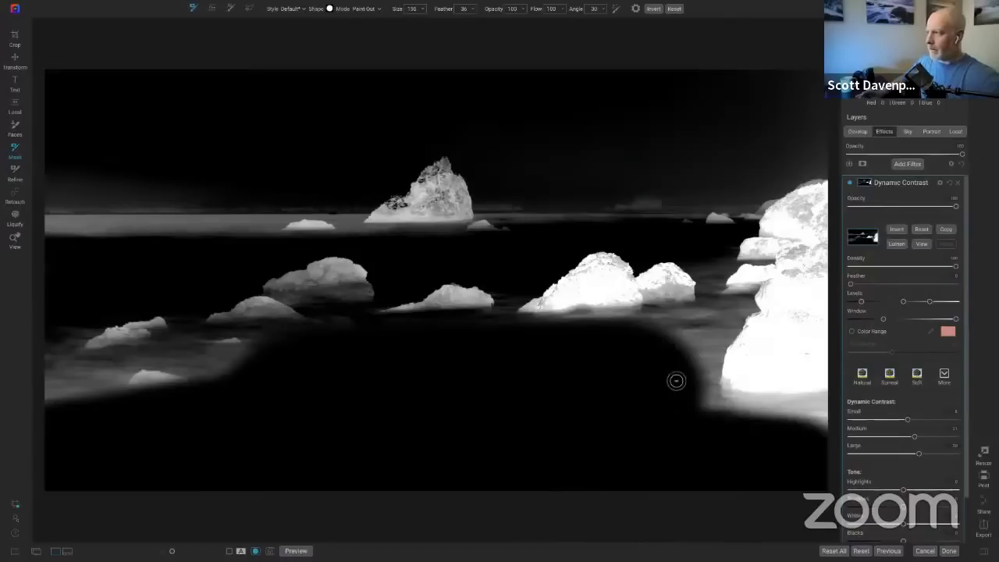
left_click(616, 9)
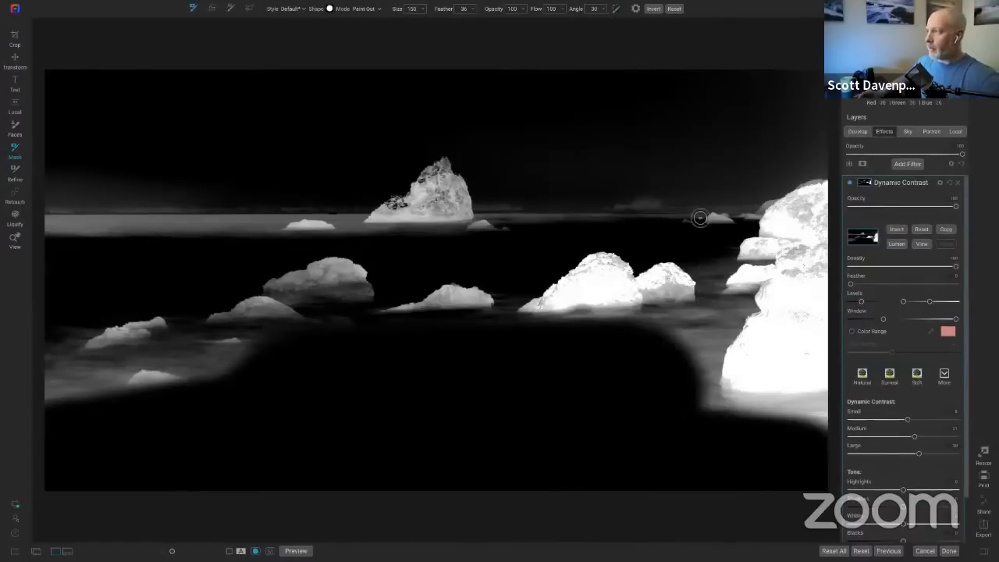
mouse_move(694, 268)
left_mouse_down()
mouse_move(707, 281)
mouse_move(699, 300)
mouse_move(617, 318)
left_mouse_up()
mouse_move(687, 296)
left_mouse_down()
mouse_move(721, 259)
mouse_move(710, 298)
mouse_move(743, 304)
mouse_move(719, 345)
mouse_move(709, 406)
mouse_move(707, 318)
mouse_move(689, 323)
mouse_move(715, 320)
mouse_move(684, 358)
mouse_move(666, 329)
mouse_move(652, 392)
mouse_move(709, 410)
mouse_move(829, 407)
mouse_move(728, 423)
mouse_move(793, 423)
mouse_move(734, 413)
left_mouse_up()
key("bracketright")
key("bracketright")
key("bracketright")
key("bracketright")
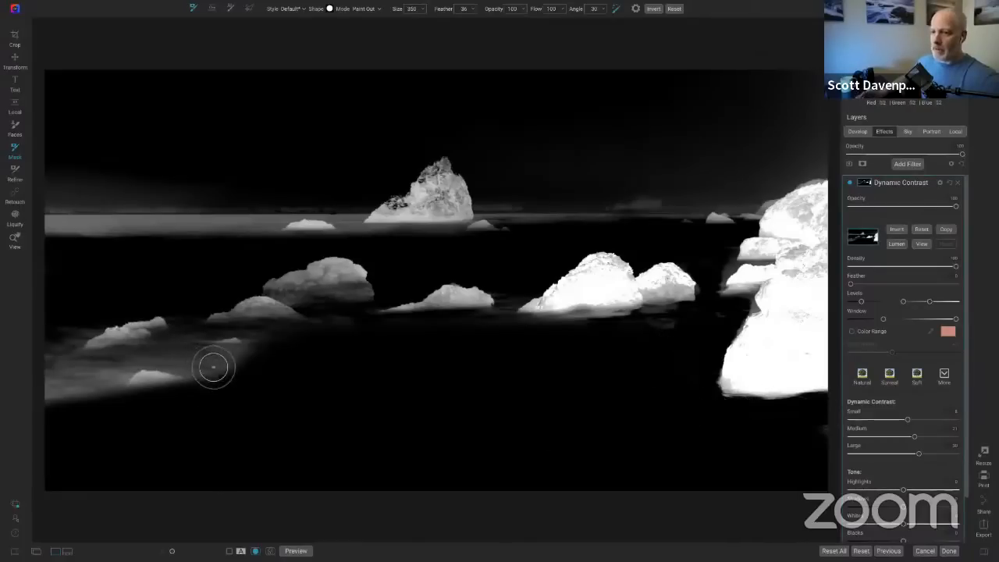
mouse_move(228, 367)
left_mouse_down()
mouse_move(160, 355)
mouse_move(34, 399)
mouse_move(54, 364)
left_mouse_up()
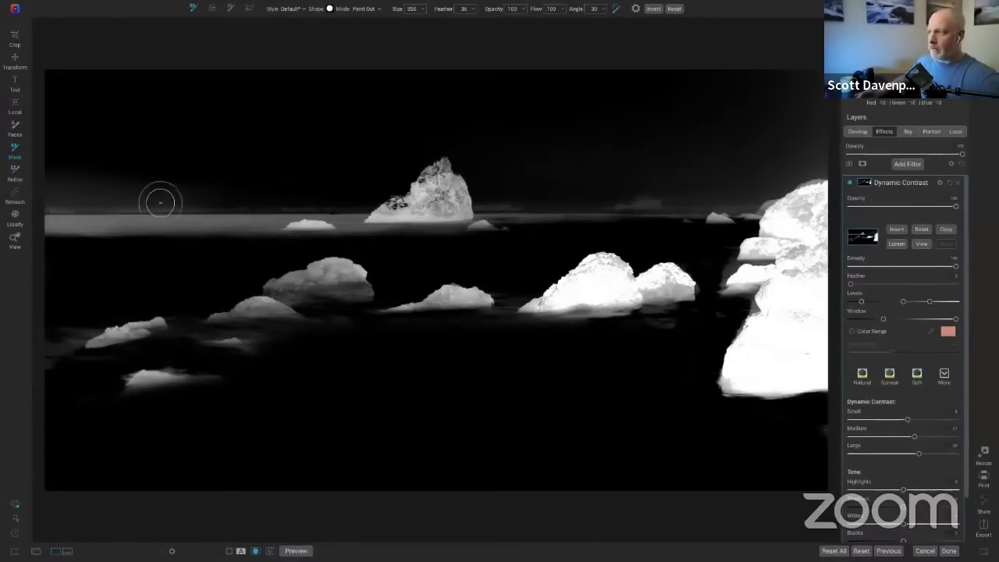
Hide the mask display and compare the photo with and without the upper Dynamic Contrast filter
left_click(923, 247)
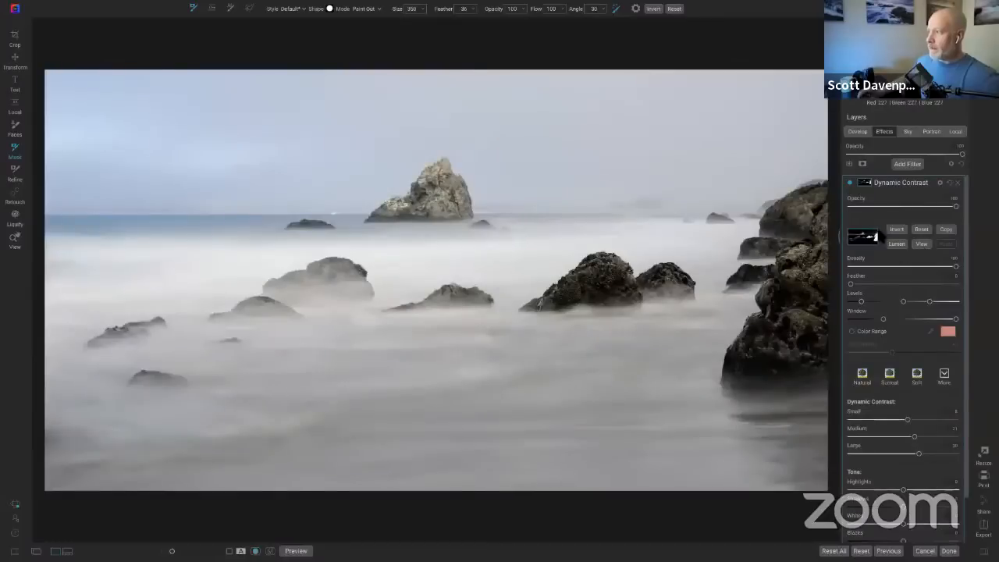
left_click(851, 184)
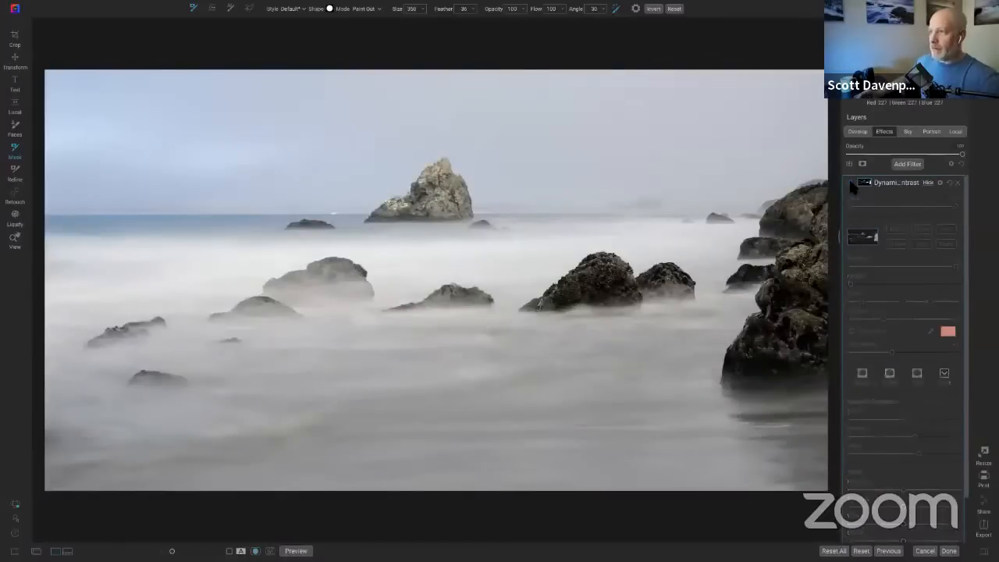
left_click(851, 183)
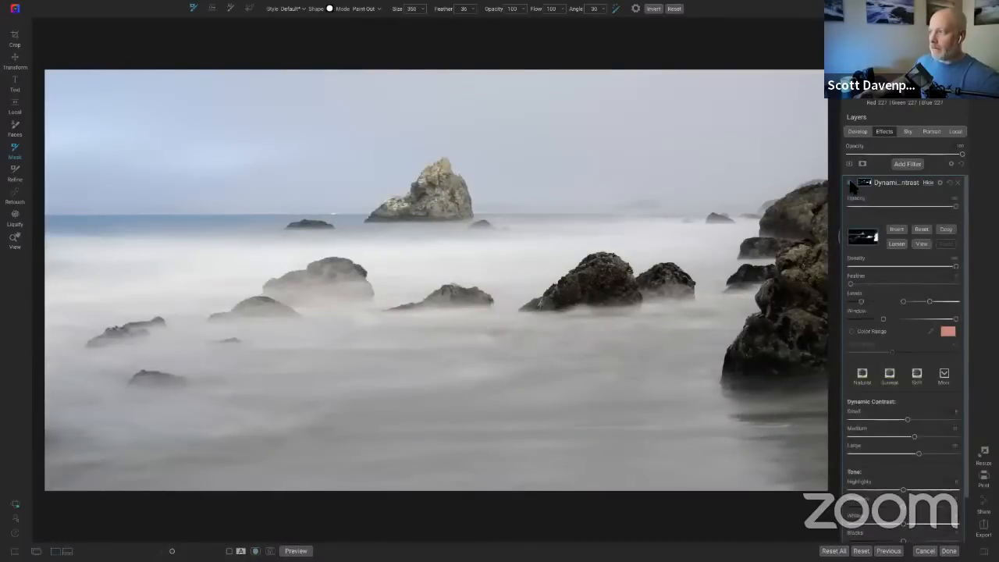
left_click(851, 184)
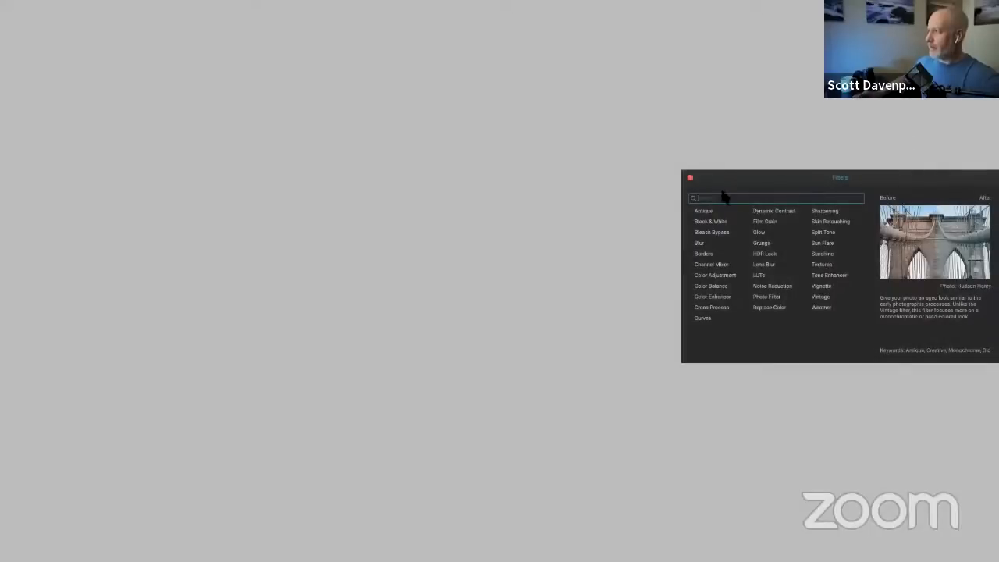
Add a Color Adjustment filter with the Sky preset and compare the photo with and without it
left_click(715, 275)
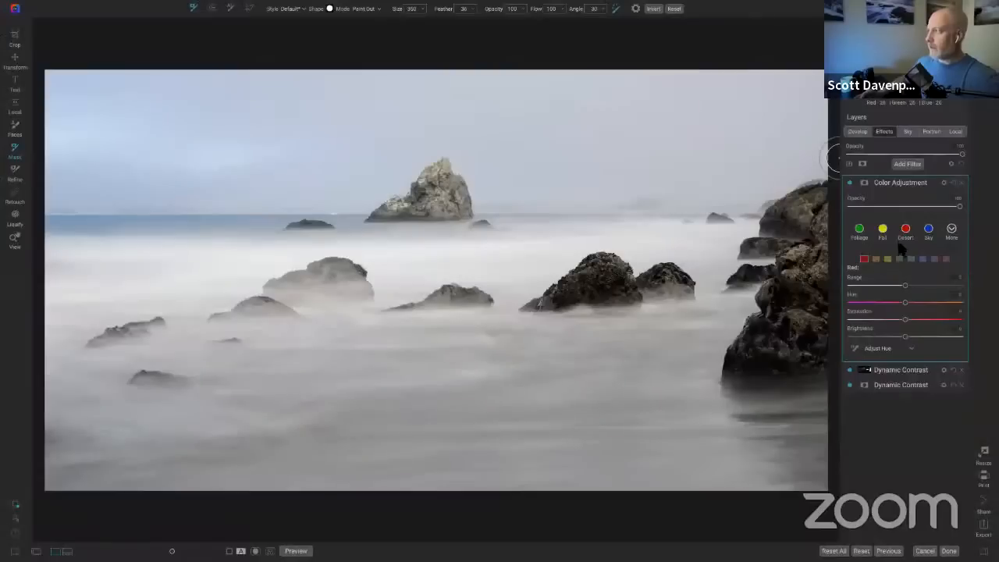
left_click(929, 231)
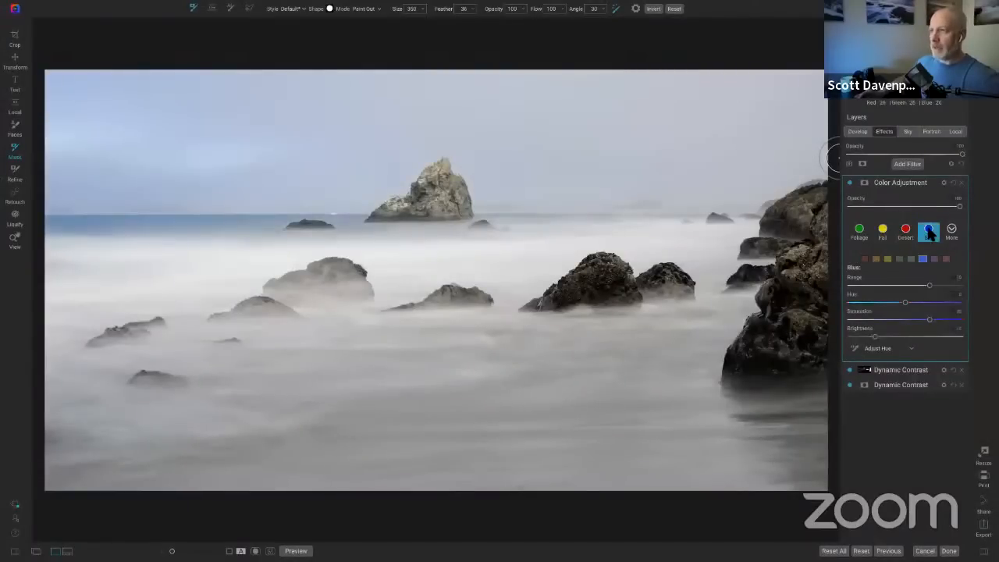
left_click(851, 183)
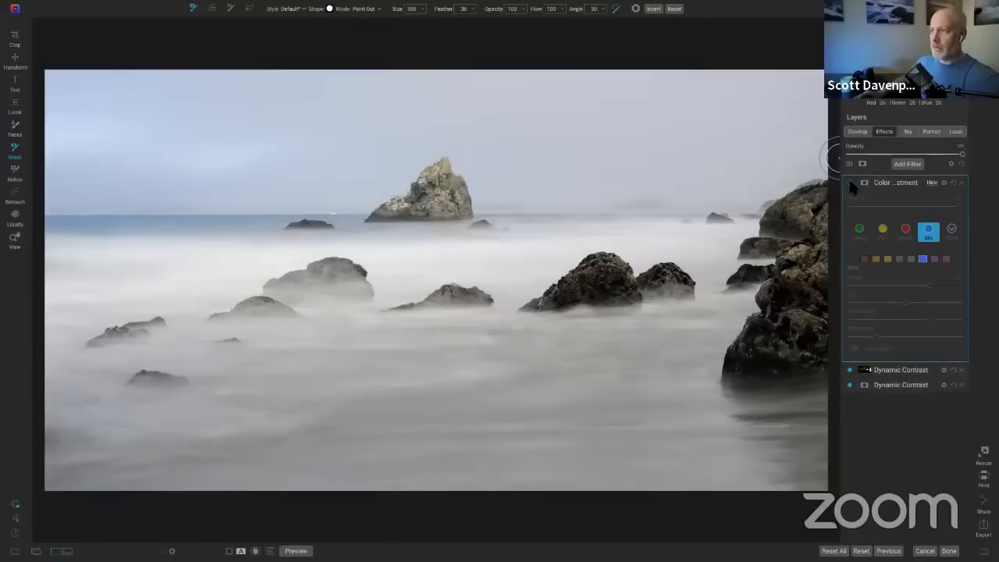
left_click(850, 183)
left_click(850, 184)
left_click(851, 183)
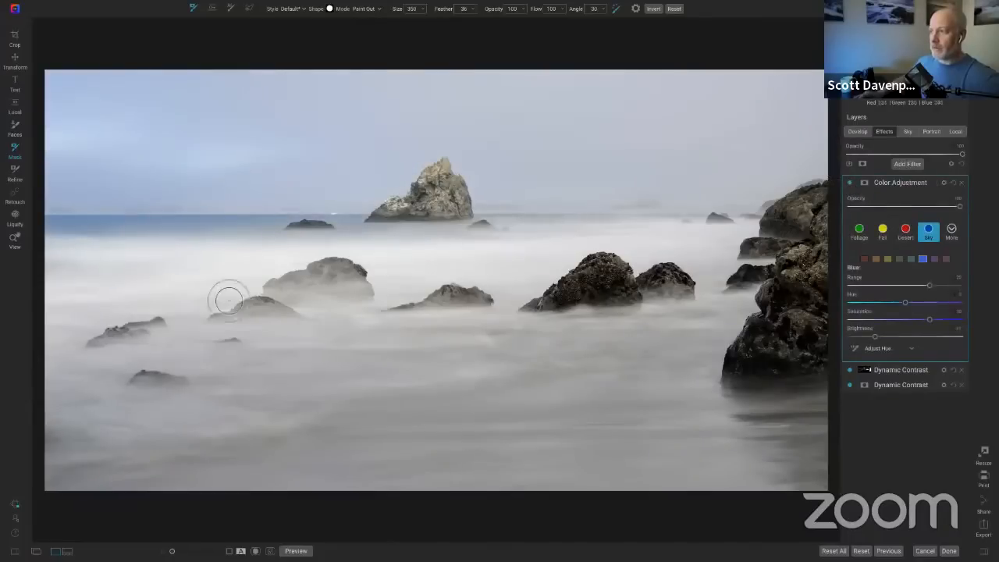
left_click(851, 183)
left_click(850, 184)
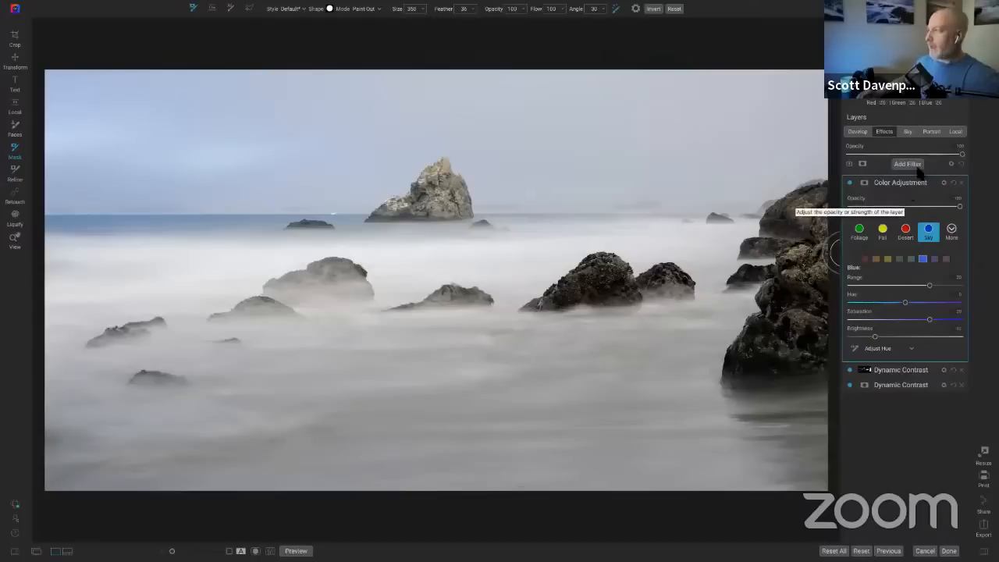
Create a local adjustment, invert its mask to cover the whole photo, and set its Exposure to 0
left_click(957, 133)
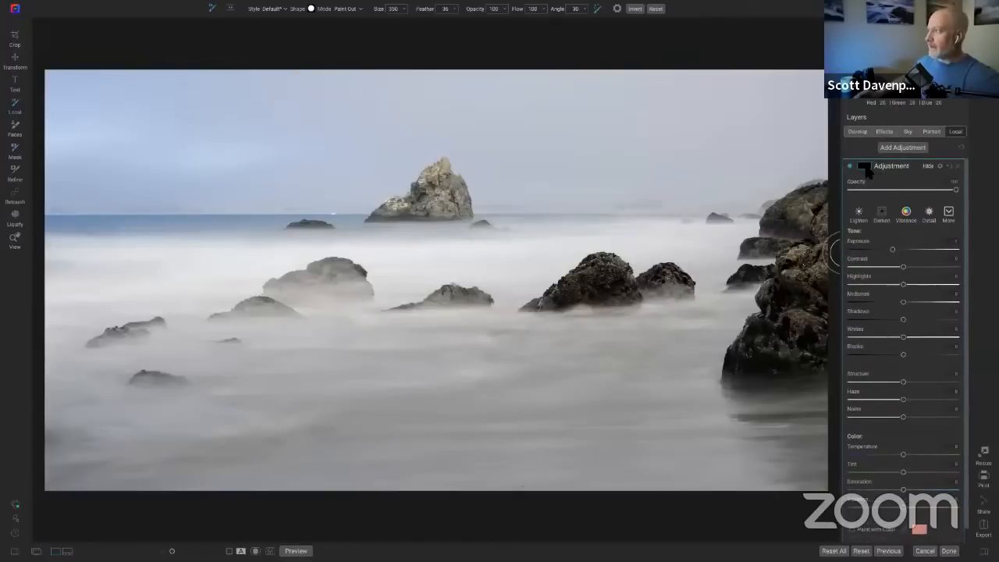
left_click(864, 168)
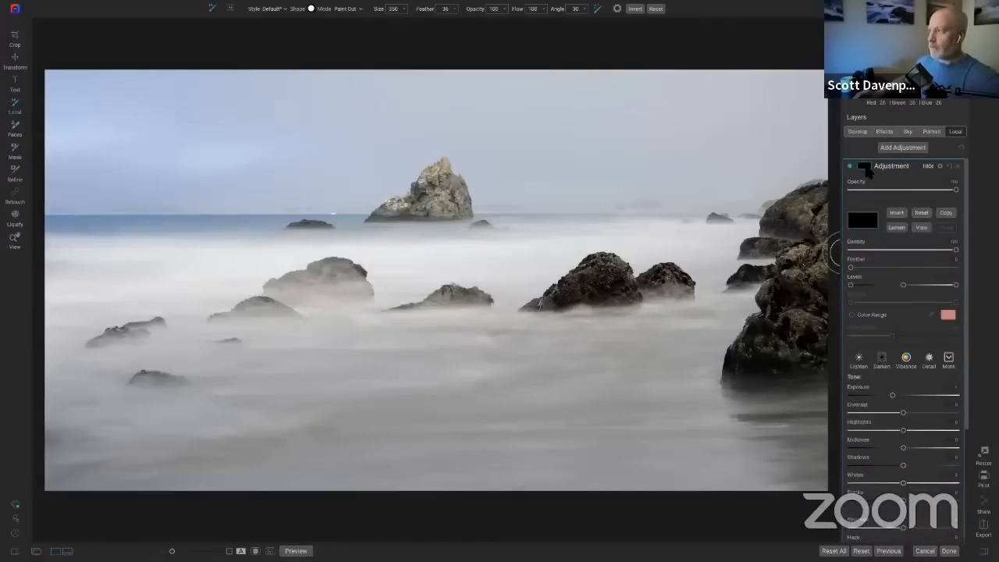
scroll(881, 313, "down", 3)
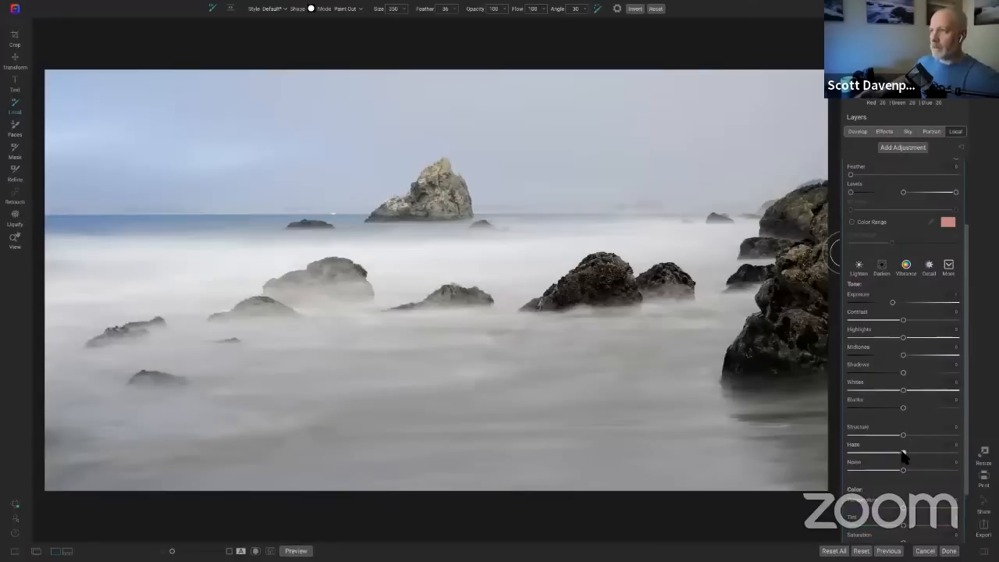
scroll(902, 362, "up", 3)
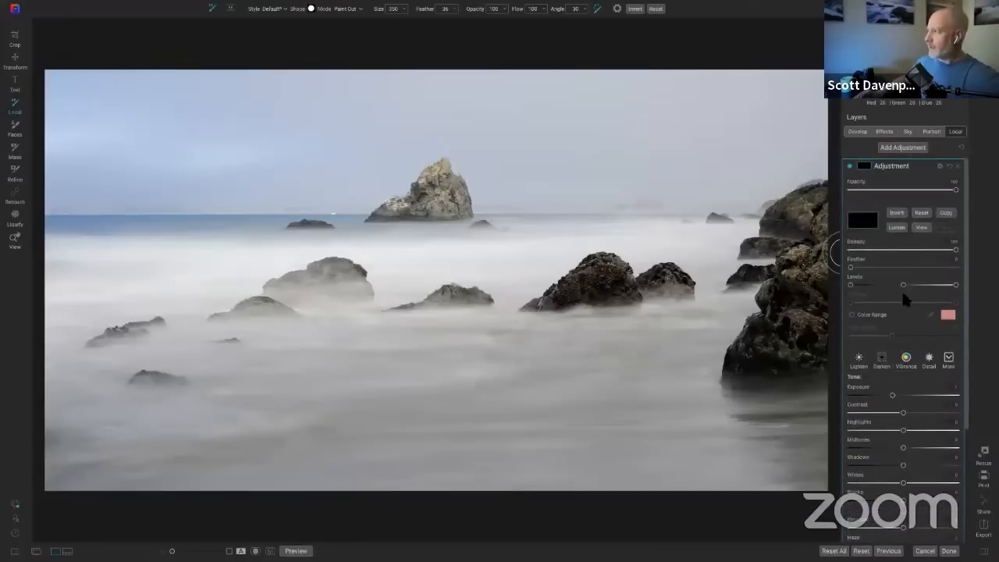
left_click(897, 215)
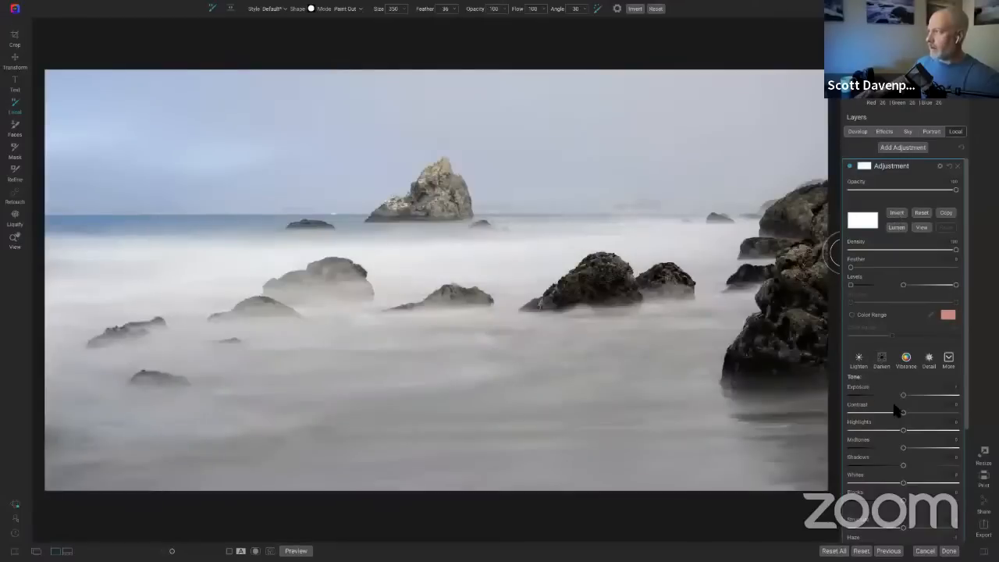
Lower the local adjustment's Haze slightly below zero to cut the mist a little
scroll(895, 408, "down", 4)
scroll(898, 406, "down", 1)
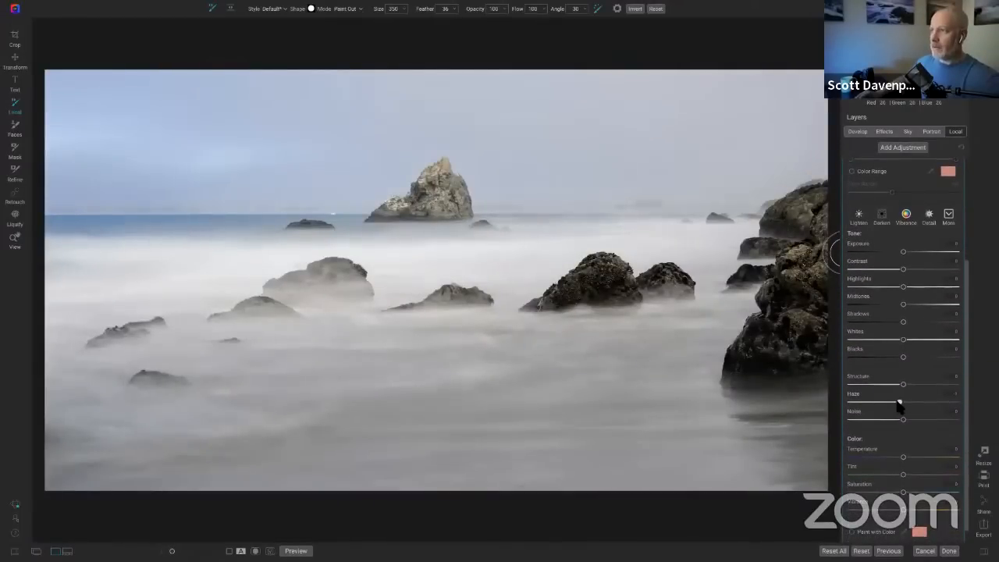
mouse_move(900, 404)
left_mouse_down()
mouse_move(865, 411)
mouse_move(904, 410)
left_mouse_up()
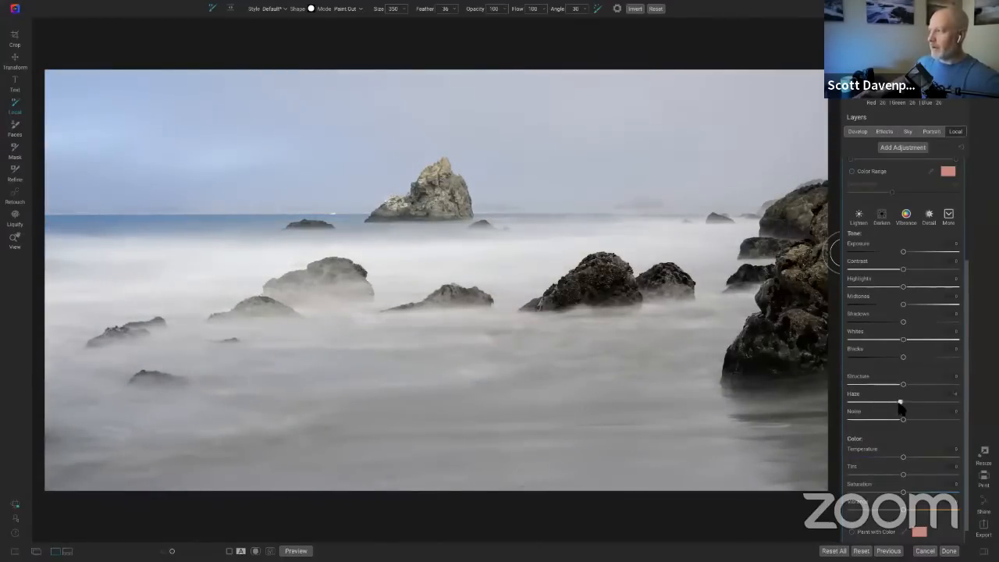
left_click_drag(900, 406, 898, 405)
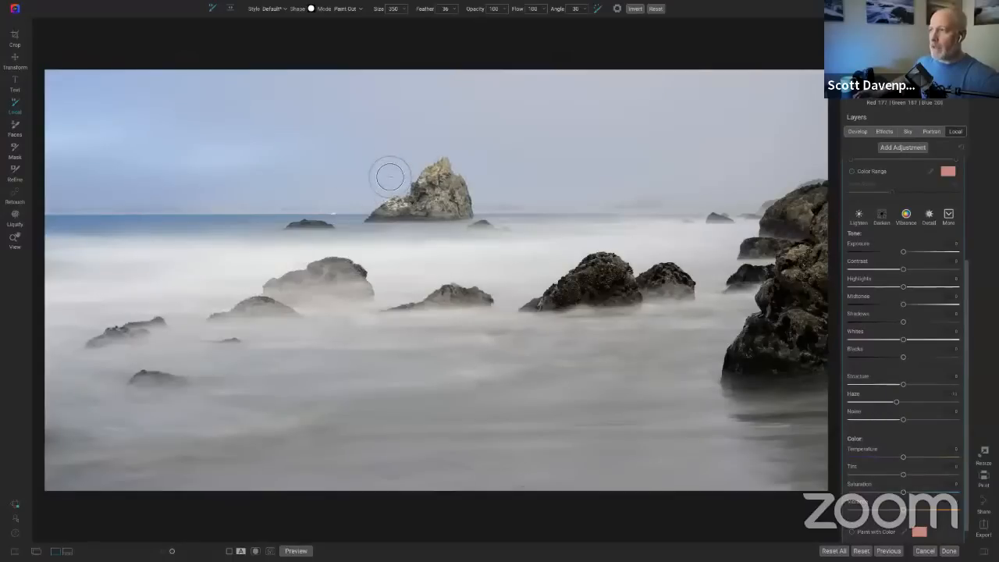
scroll(903, 191, "up", 3)
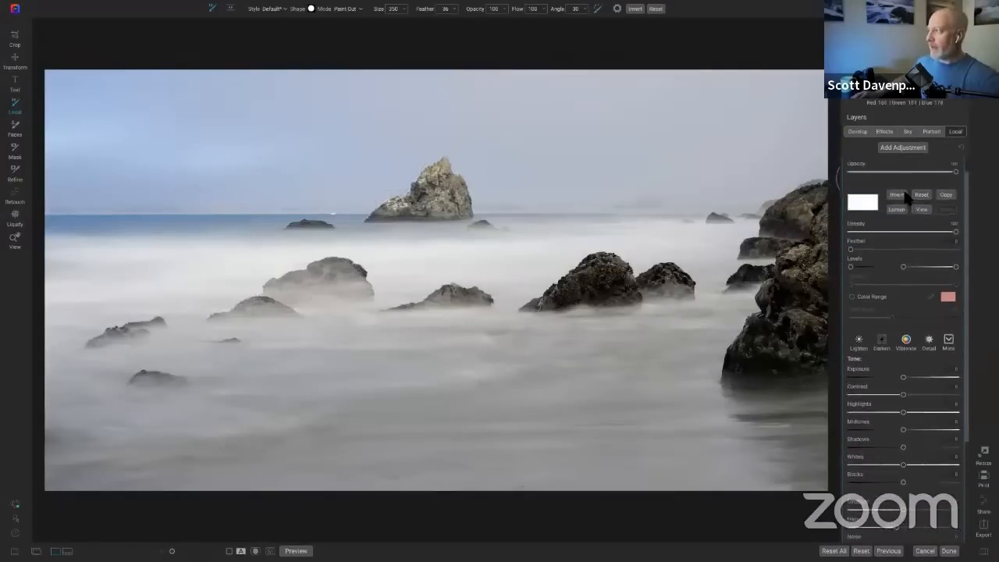
scroll(905, 199, "up", 2)
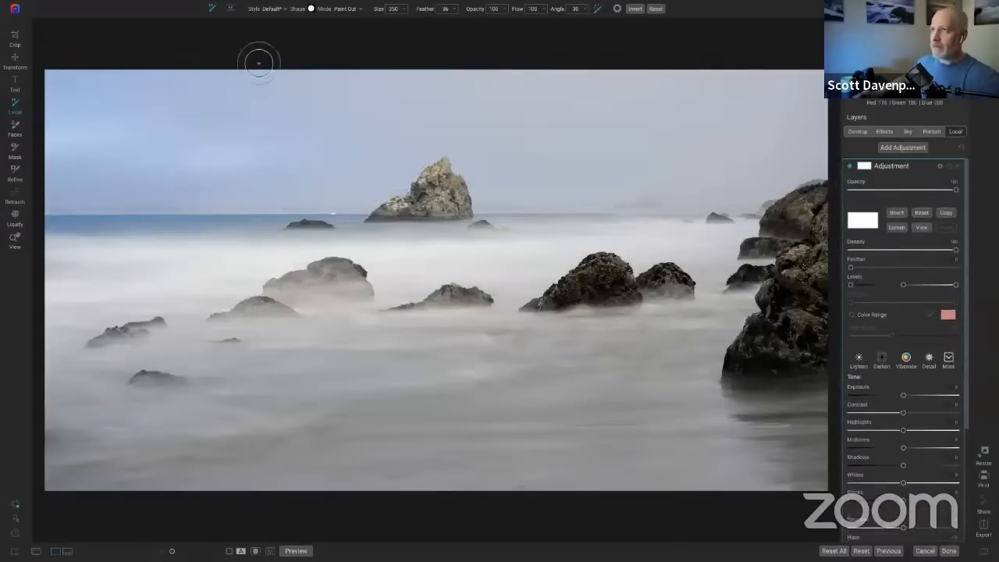
Confine the local haze adjustment to the sky and horizon with a linear gradient mask, and compare the photo with and without it
left_click(232, 9)
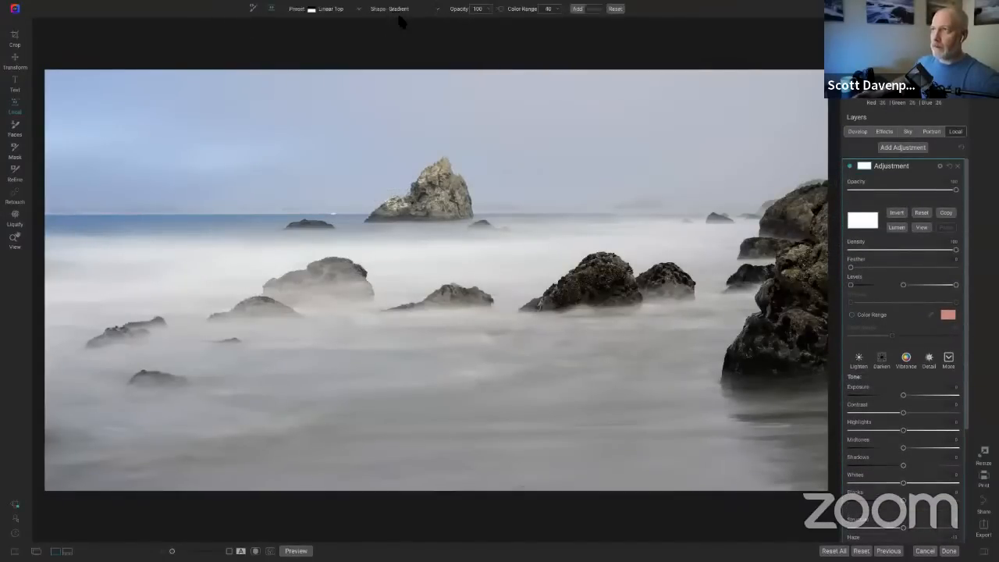
left_click(437, 226)
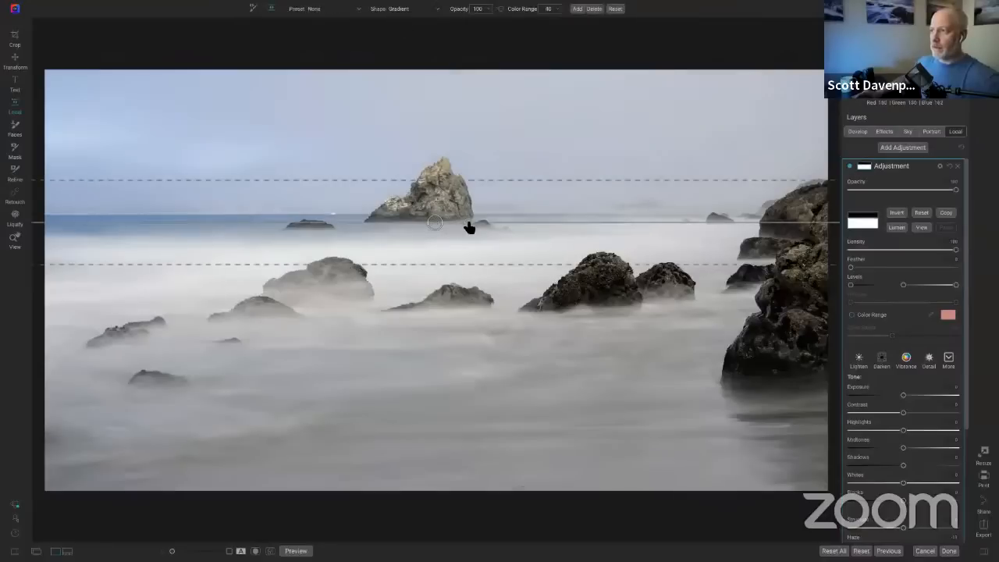
left_click_drag(471, 227, 334, 223)
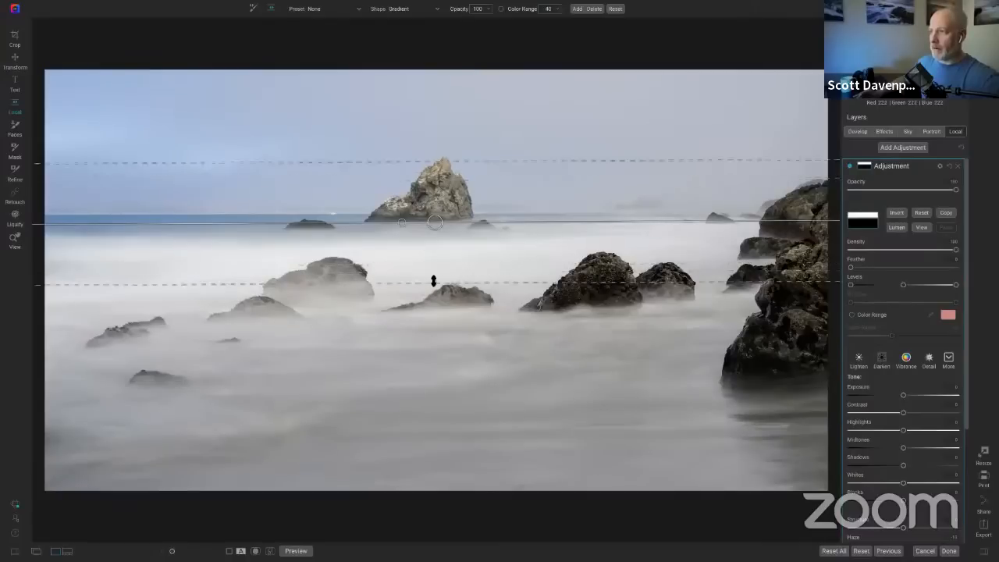
left_click_drag(437, 226, 435, 257)
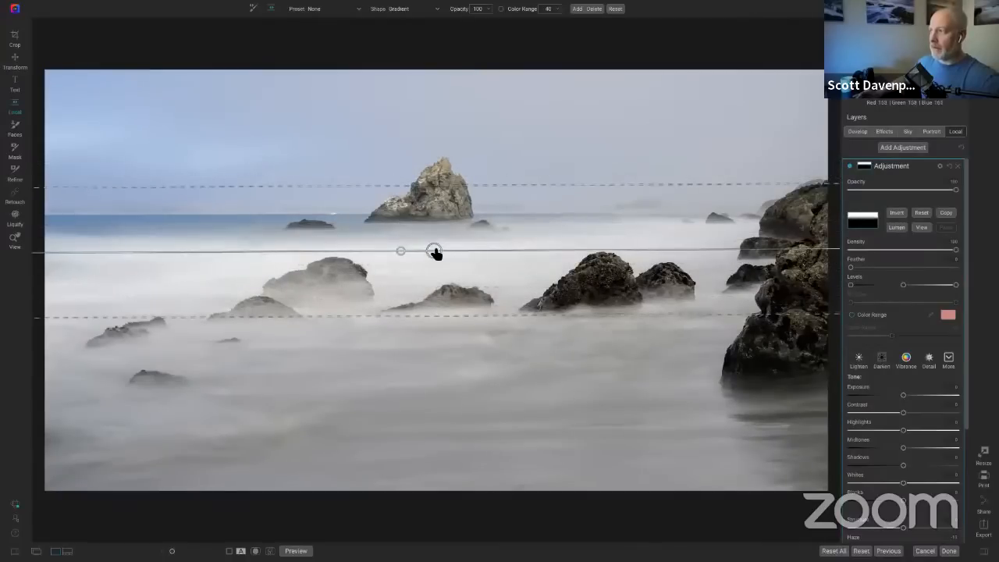
left_click(853, 169)
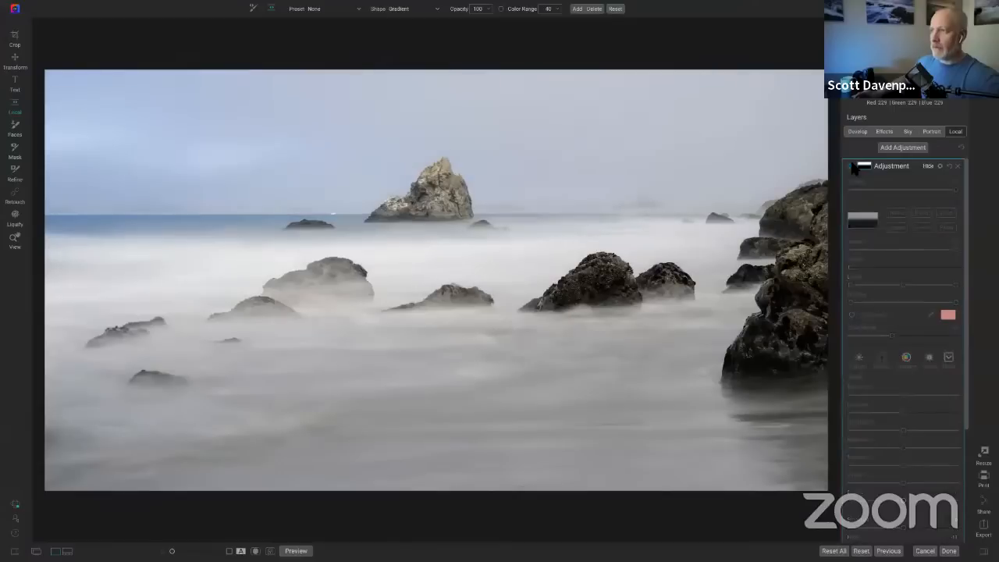
left_click(853, 169)
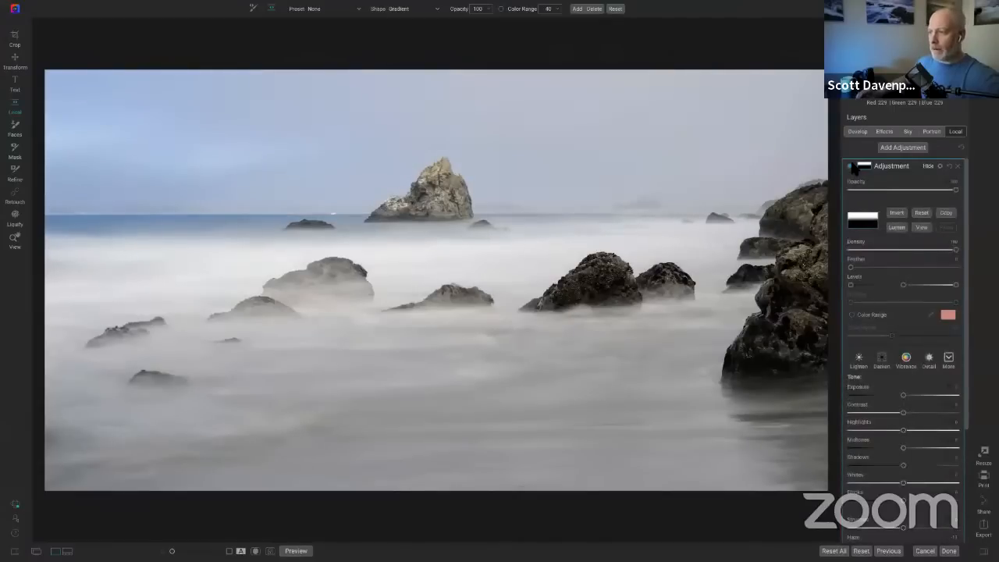
Add a Vignette filter with strongly darkened, nearly unfeathered edges and a Size of about 42, and move its center upward
left_click(885, 132)
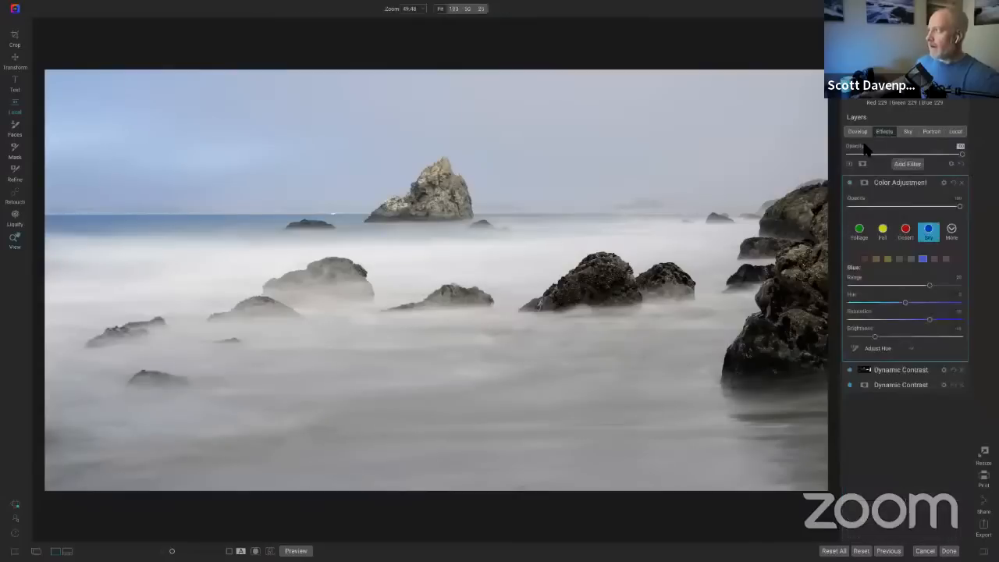
left_click(906, 164)
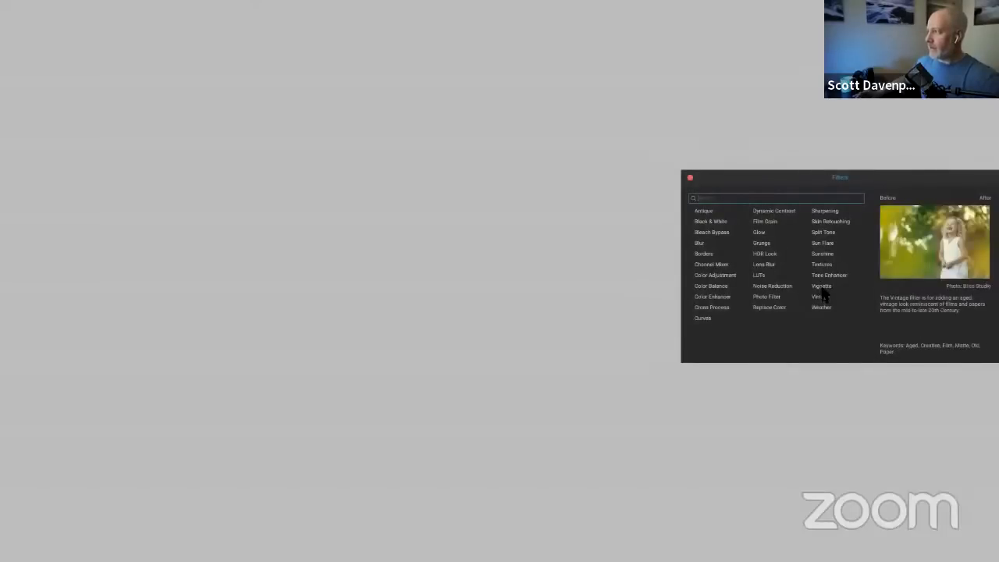
left_click(822, 288)
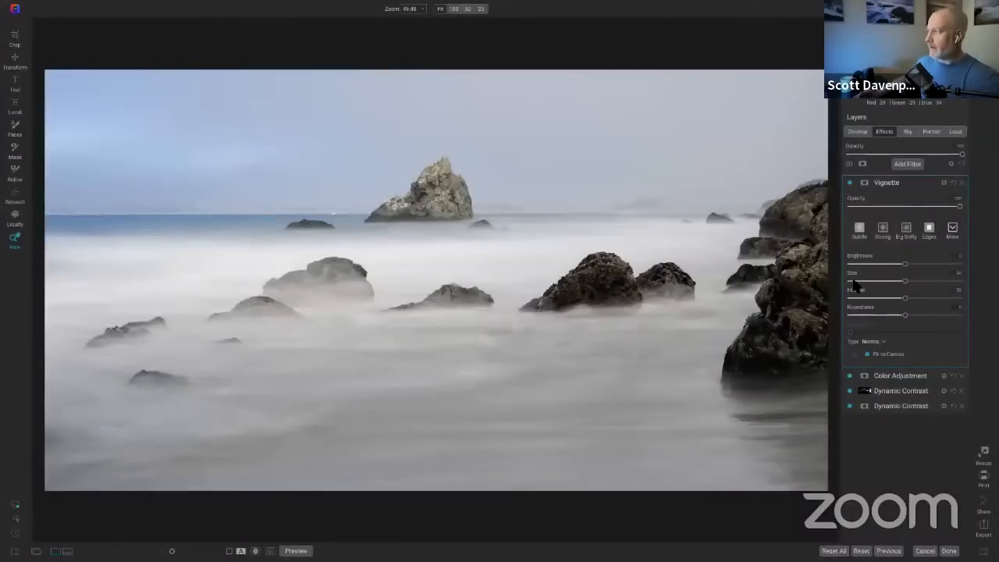
left_click(851, 299)
left_click(870, 265)
left_click_drag(904, 286, 897, 284)
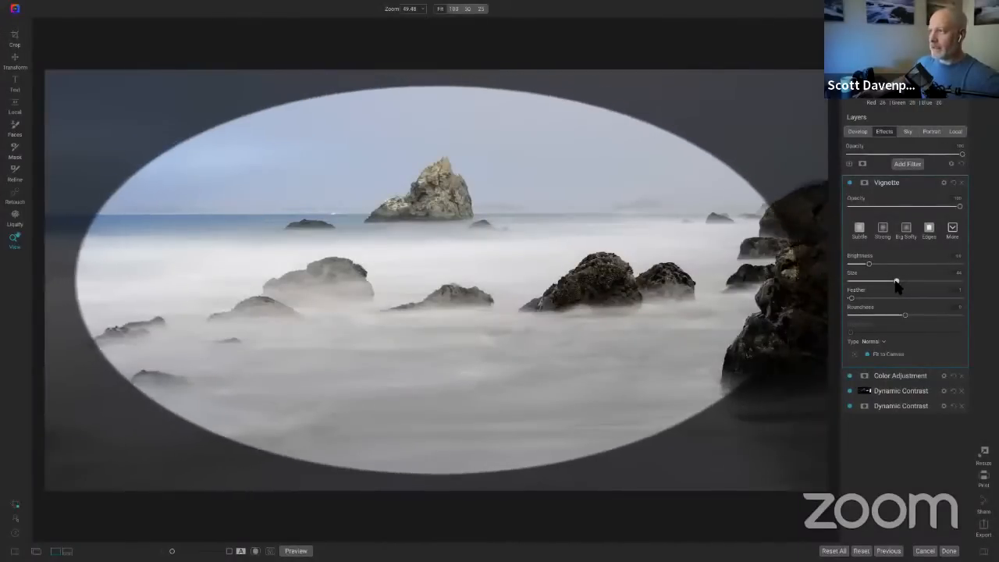
left_click(867, 356)
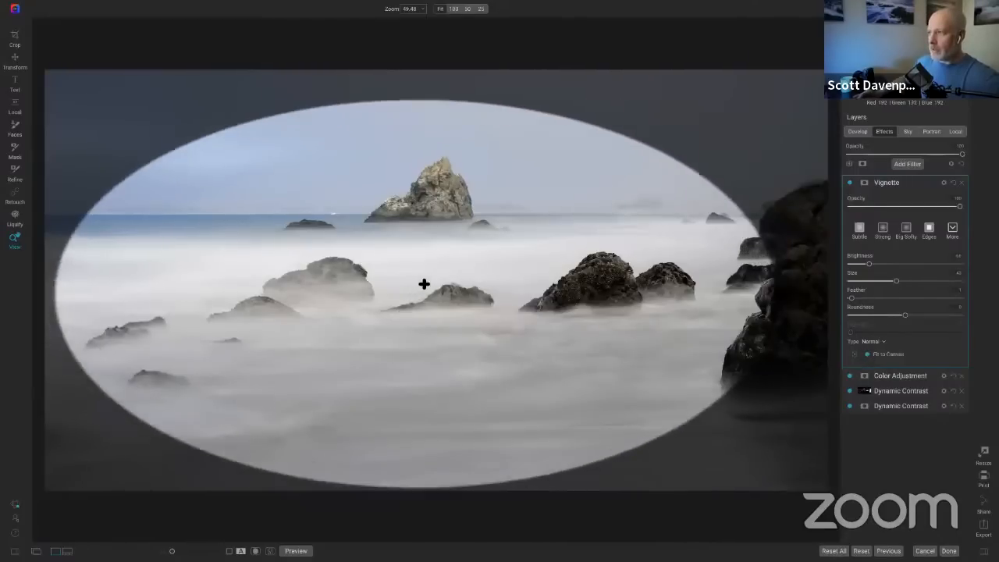
left_click_drag(424, 284, 429, 251)
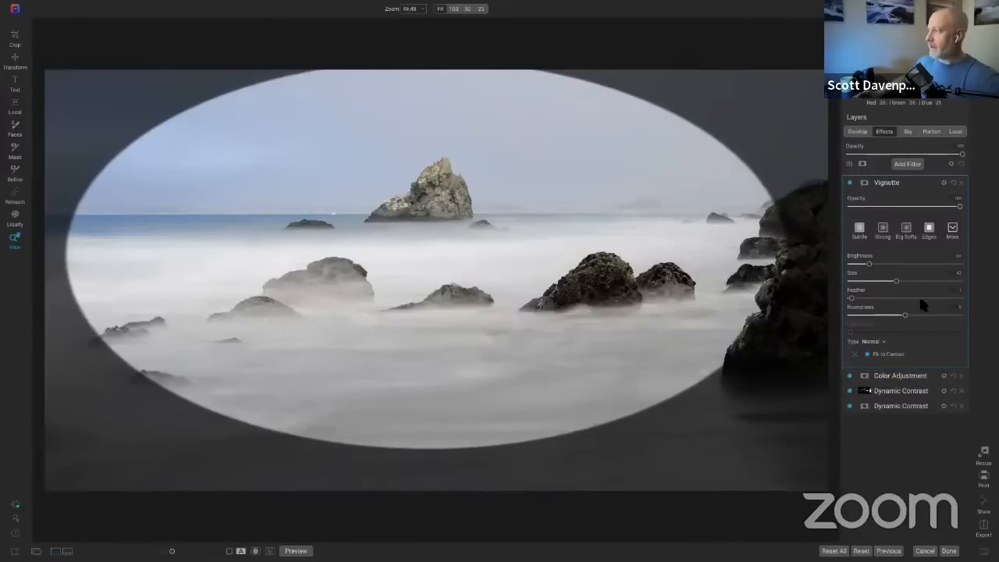
Set the vignette's Feather to about 78 and Brightness to about -22, and compare the photo with and without it
left_click_drag(925, 304, 937, 298)
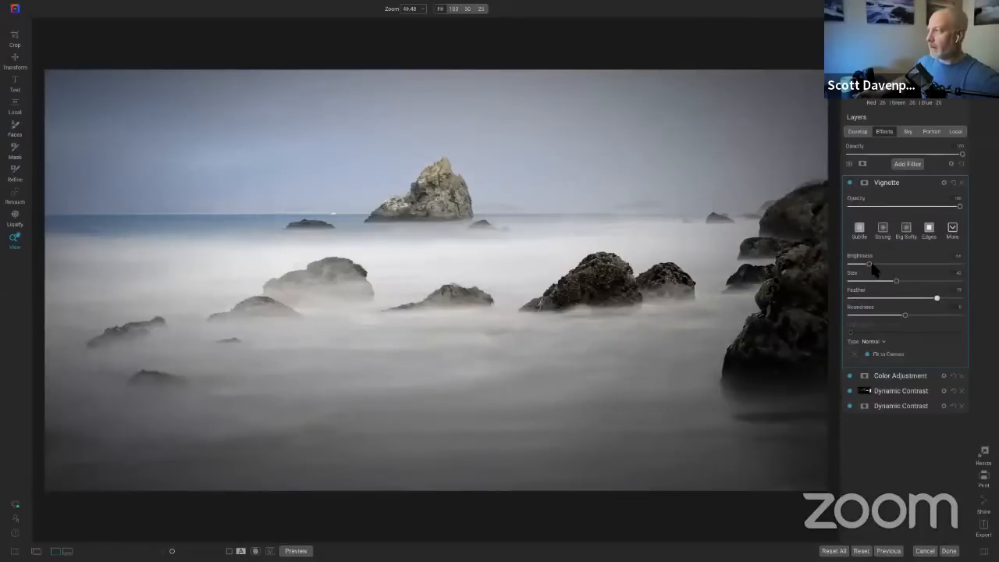
left_click_drag(872, 266, 895, 267)
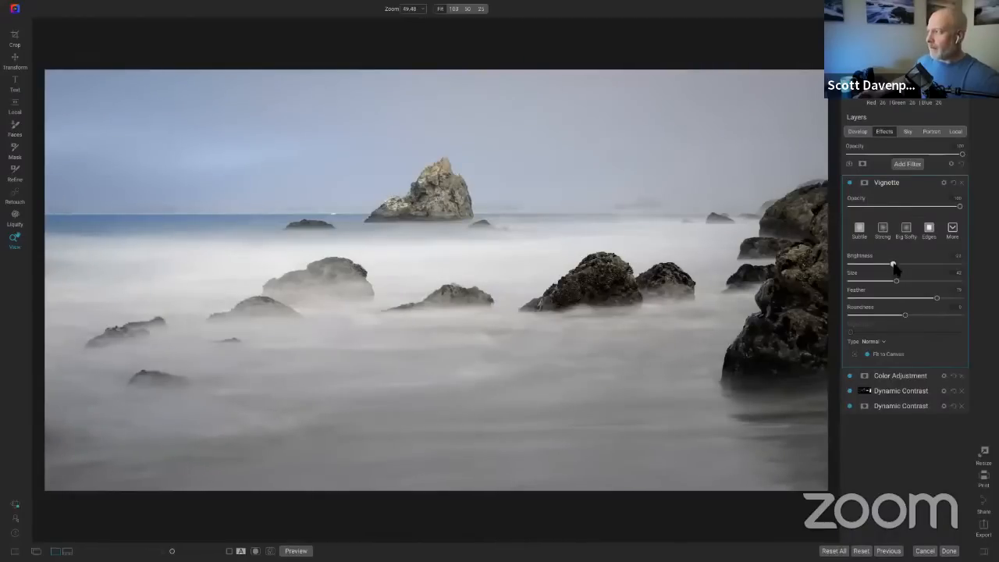
left_click(850, 183)
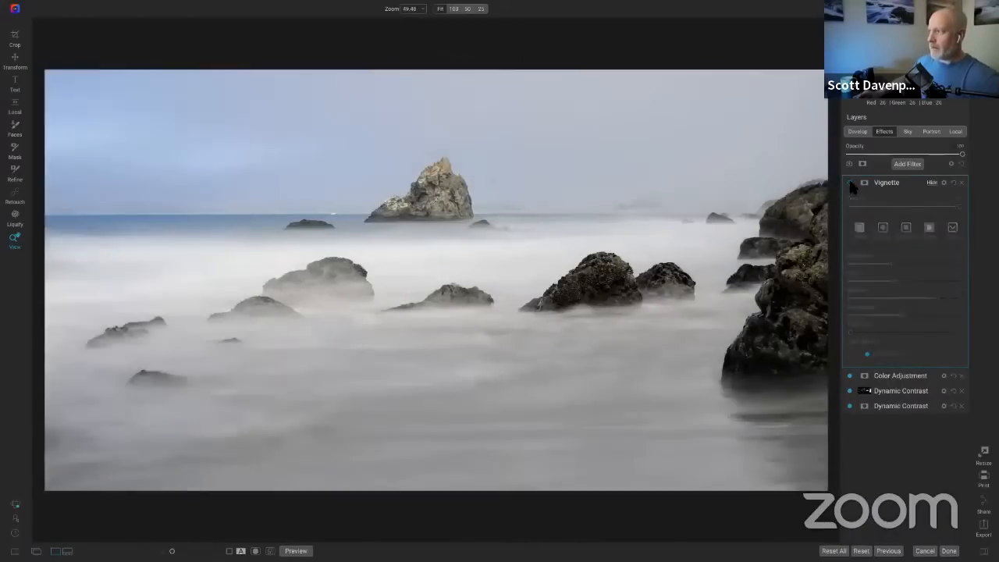
left_click(850, 183)
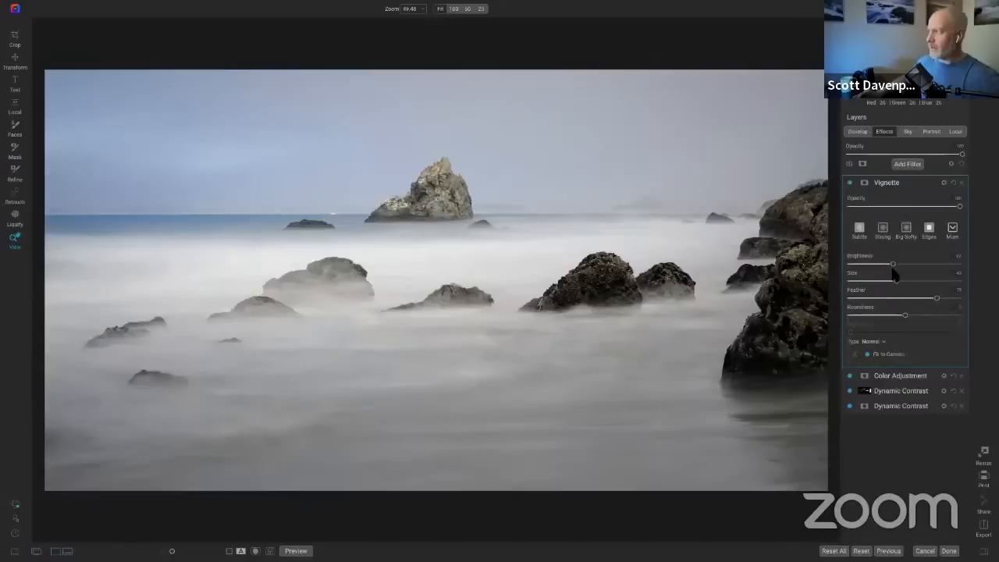
Lower the vignette's Opacity to 50, and compare the result with the vignette hidden and with the original photo
left_click_drag(962, 207, 917, 209)
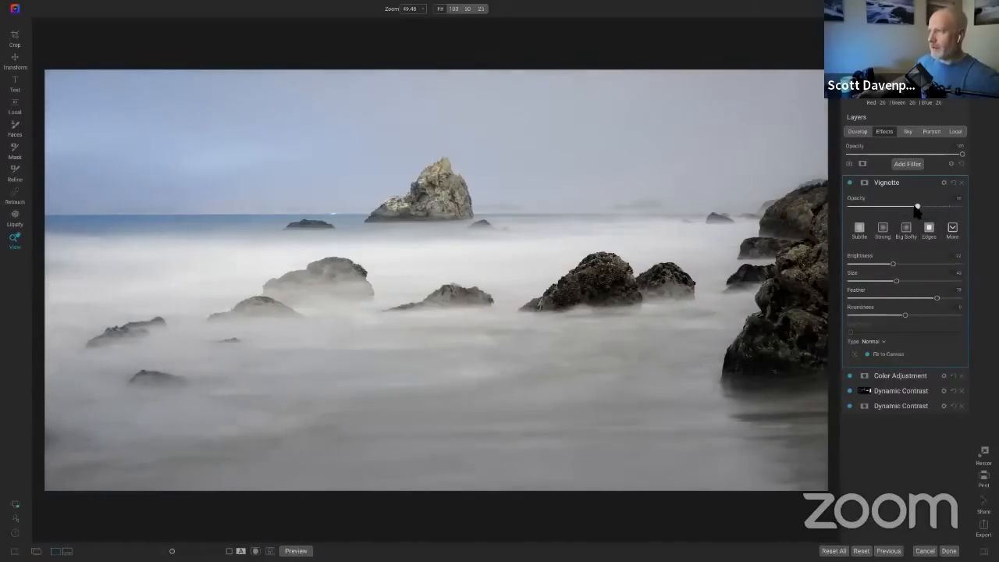
left_click(849, 182)
left_click(849, 182)
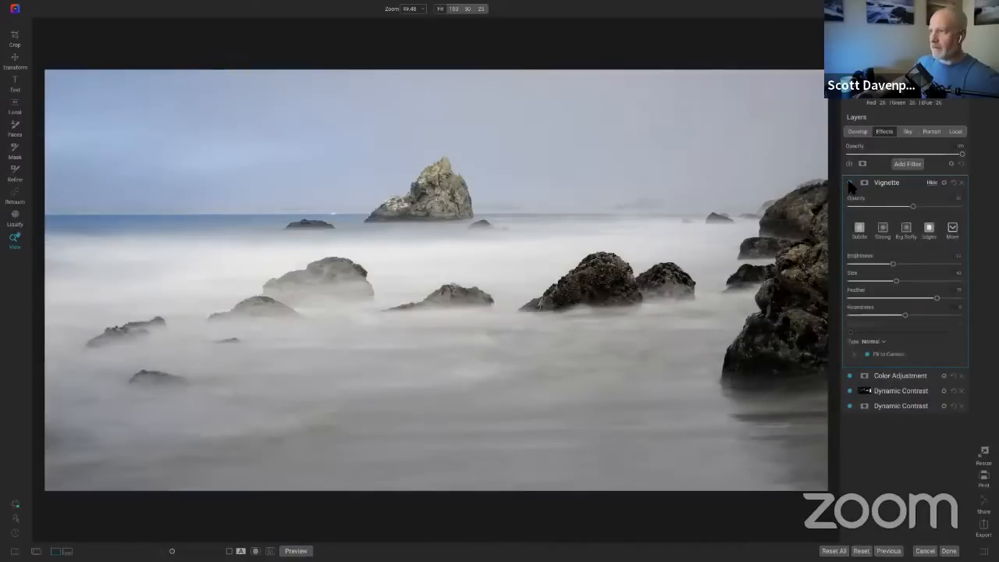
left_click(850, 182)
left_click(849, 182)
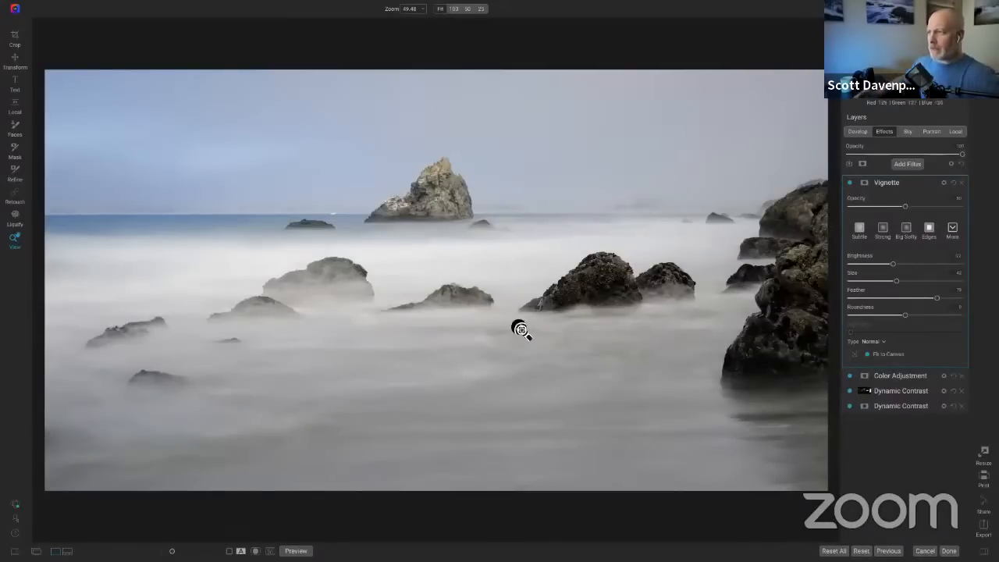
key("backslash")
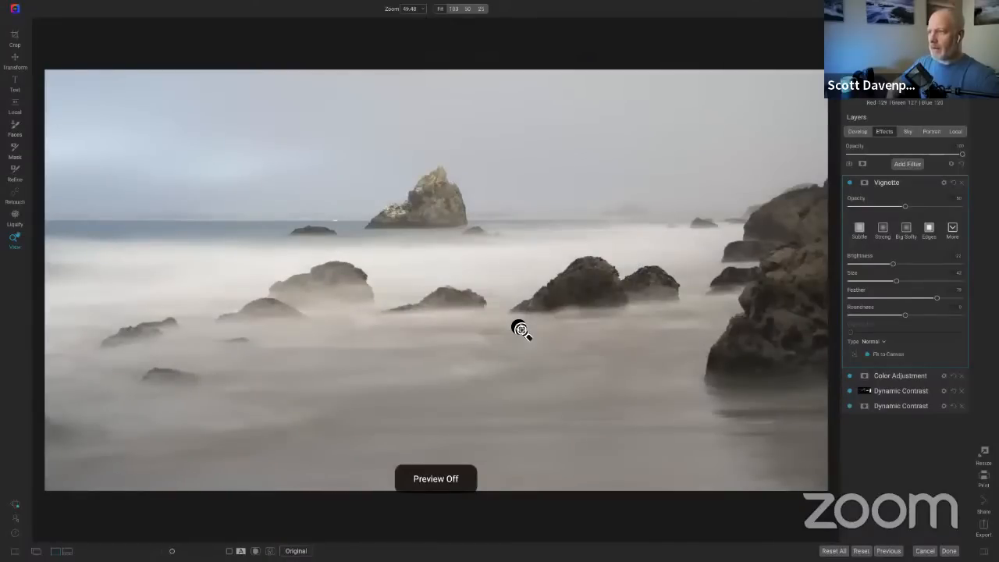
key("backslash")
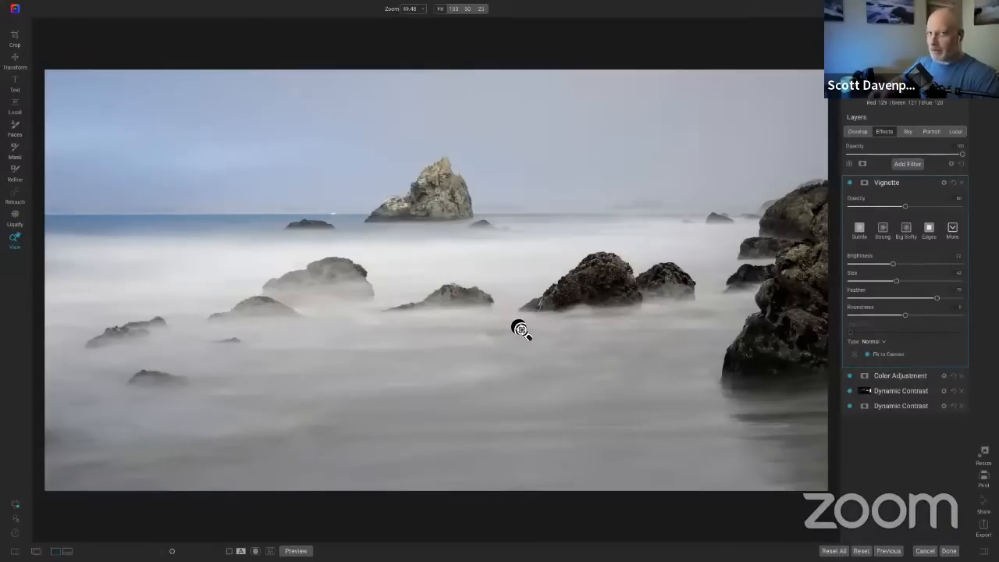
Add a Sunshine filter and reduce its Opacity to about 75
left_click(908, 166)
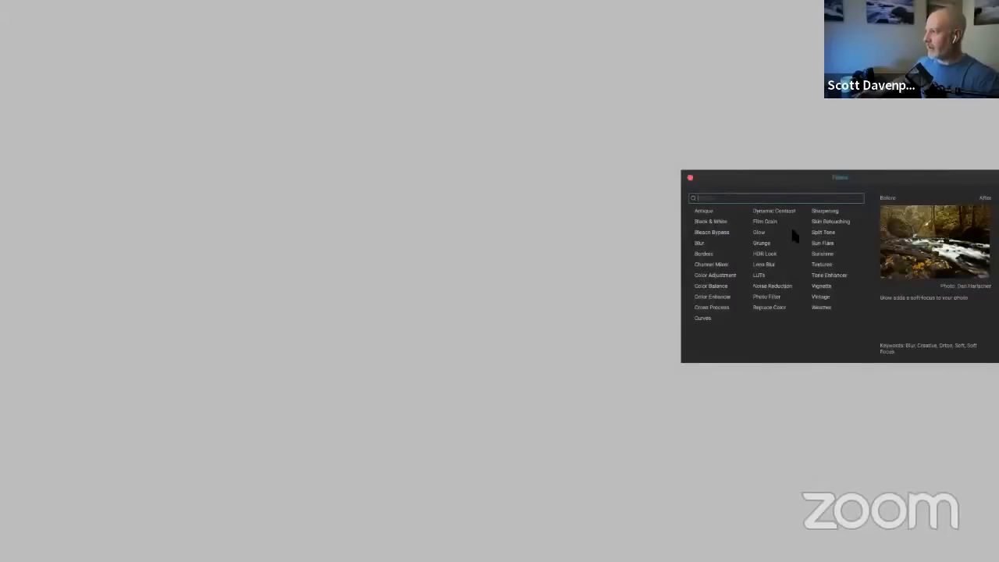
left_click(821, 256)
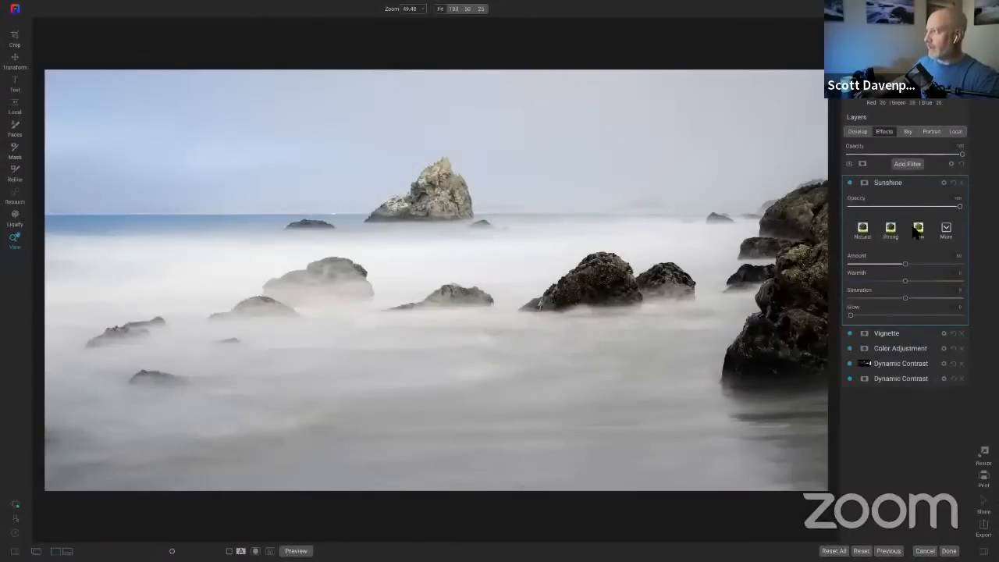
left_click_drag(959, 206, 933, 207)
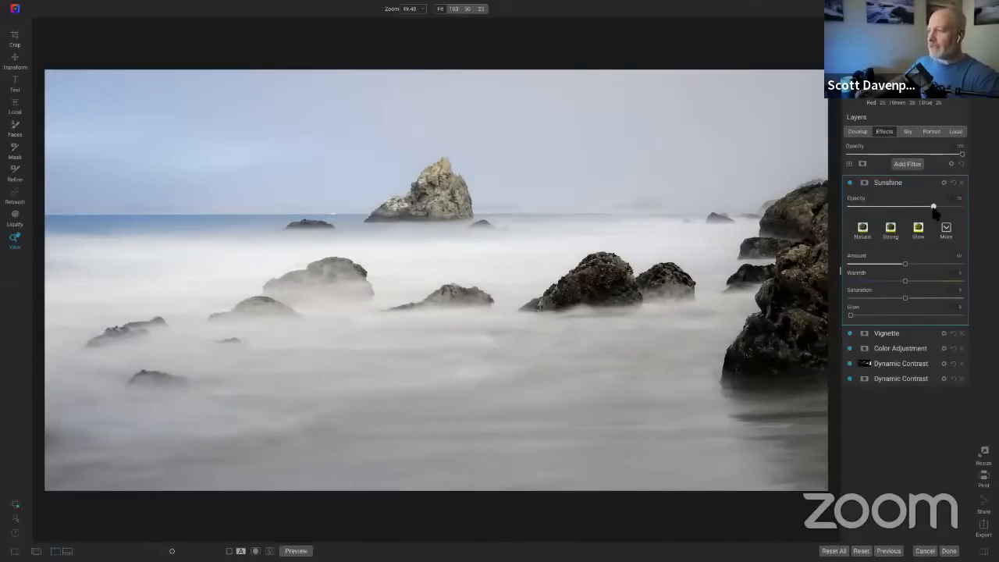
Apply a luminosity mask to the Sunshine filter, compare the photo with and without the filter, and view its mask
left_click(863, 184)
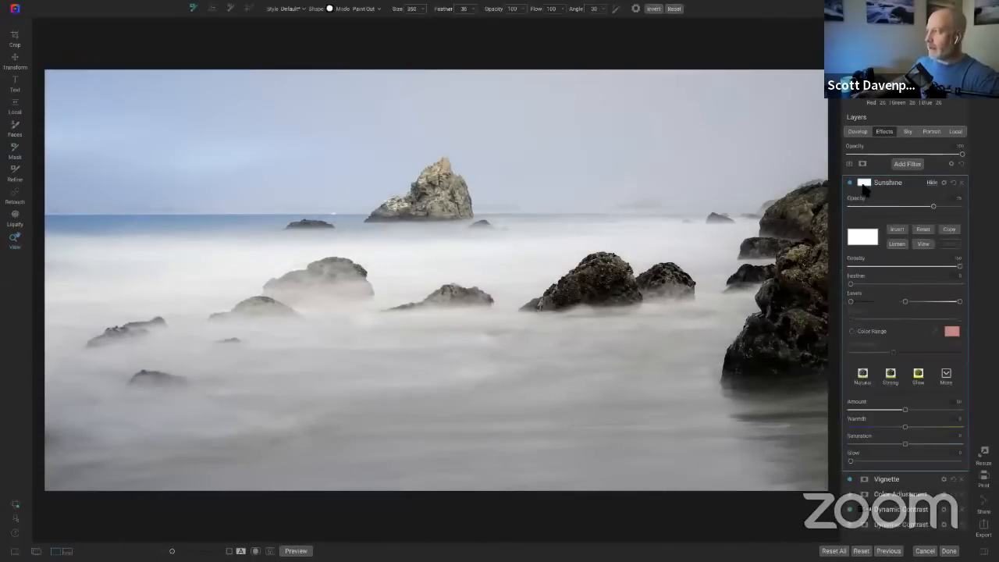
left_click(897, 245)
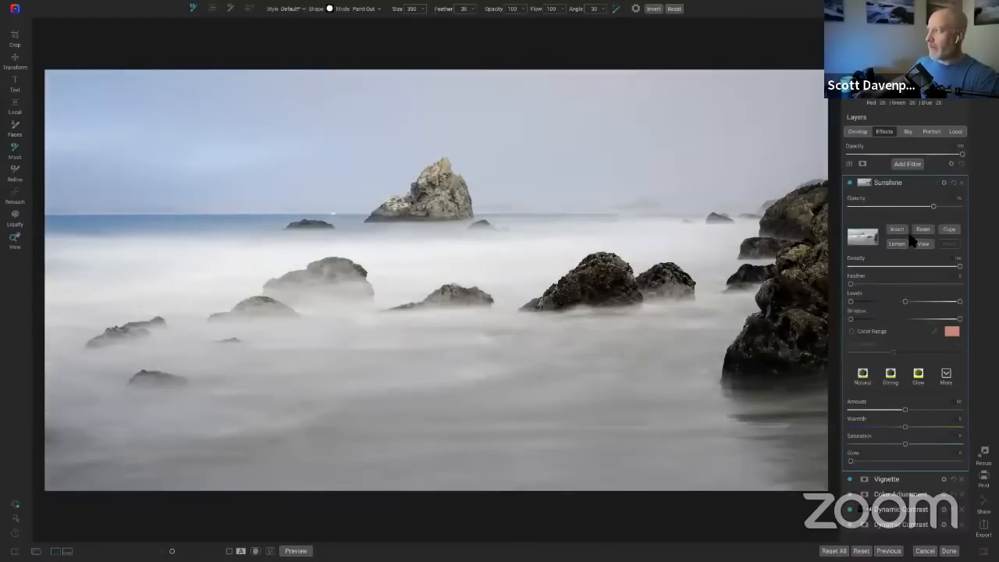
left_click(851, 182)
left_click(851, 184)
left_click(923, 245)
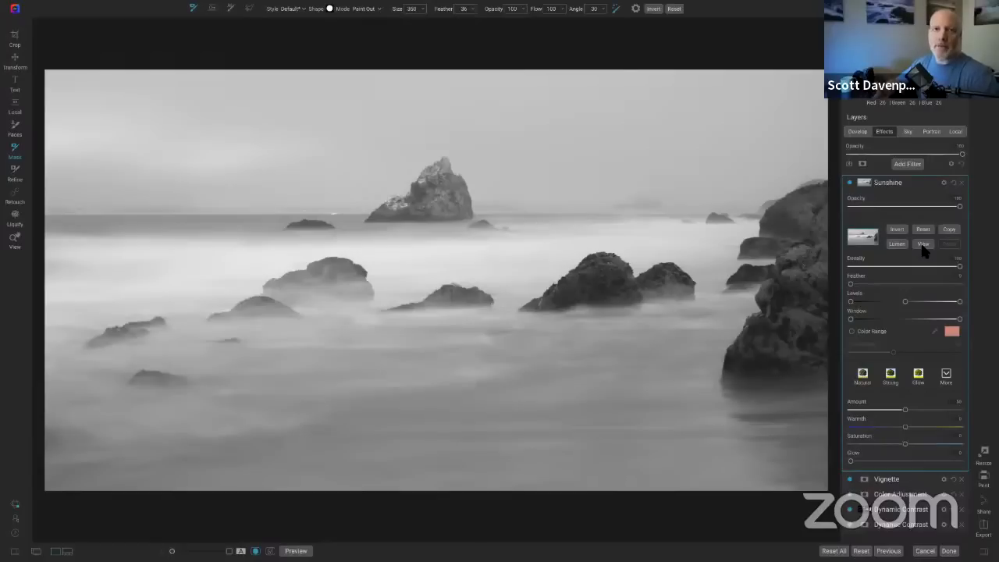
left_click(923, 245)
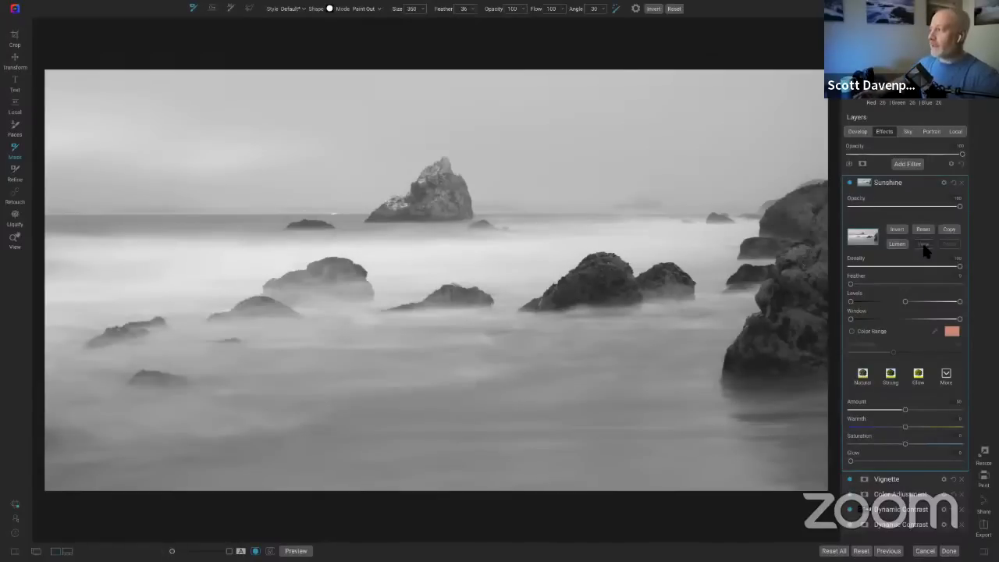
Set the masked Sunshine filter's Opacity to about 64, comparing the photo with and without the filter
left_click(851, 183)
left_click(851, 182)
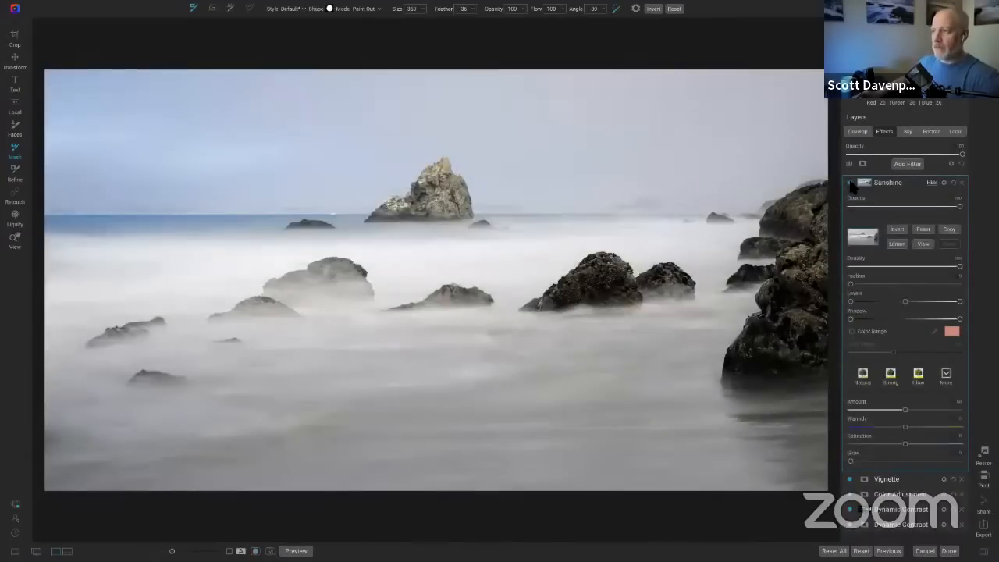
left_click(850, 183)
left_click(851, 183)
left_click_drag(961, 206, 922, 212)
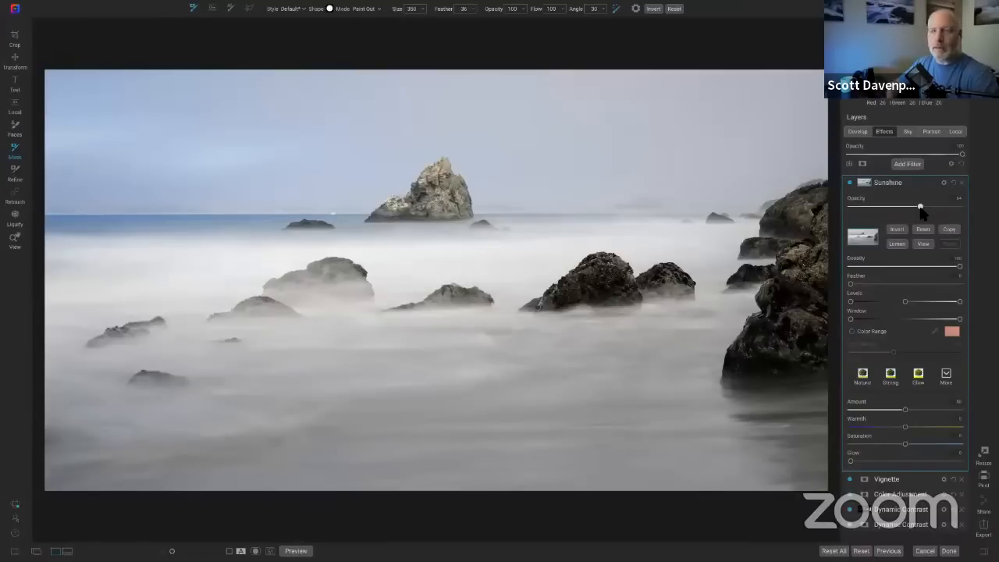
left_click(849, 182)
left_click(849, 183)
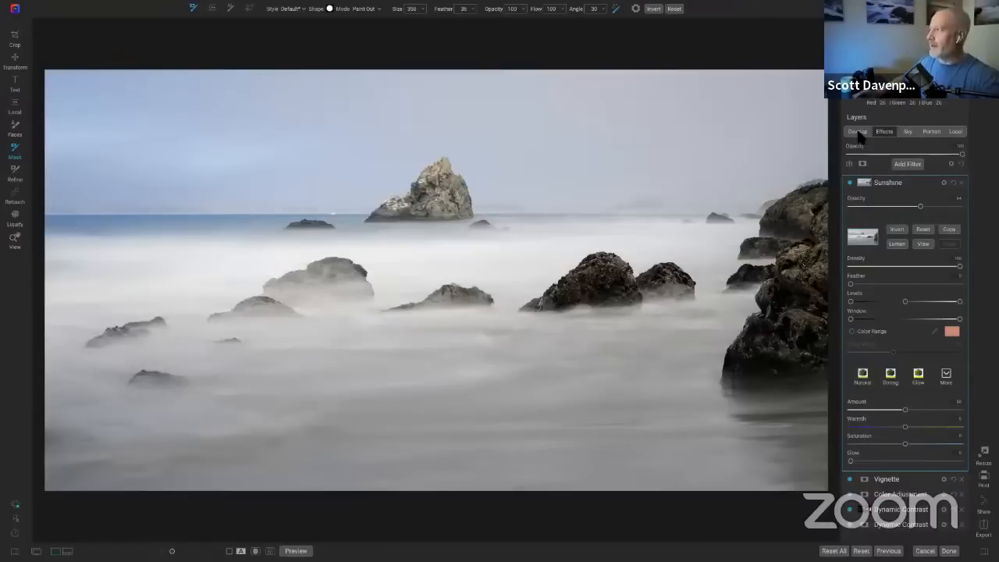
Switch the photo's noise reduction in the Develop settings from Classic to NoNoise AI
scroll(926, 288, "up", 2)
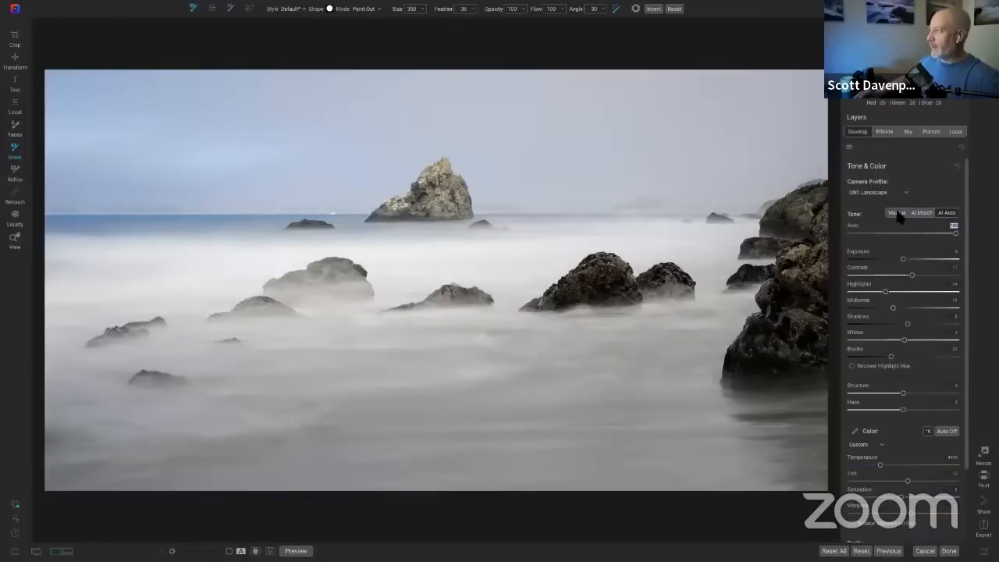
scroll(873, 187, "down", 3)
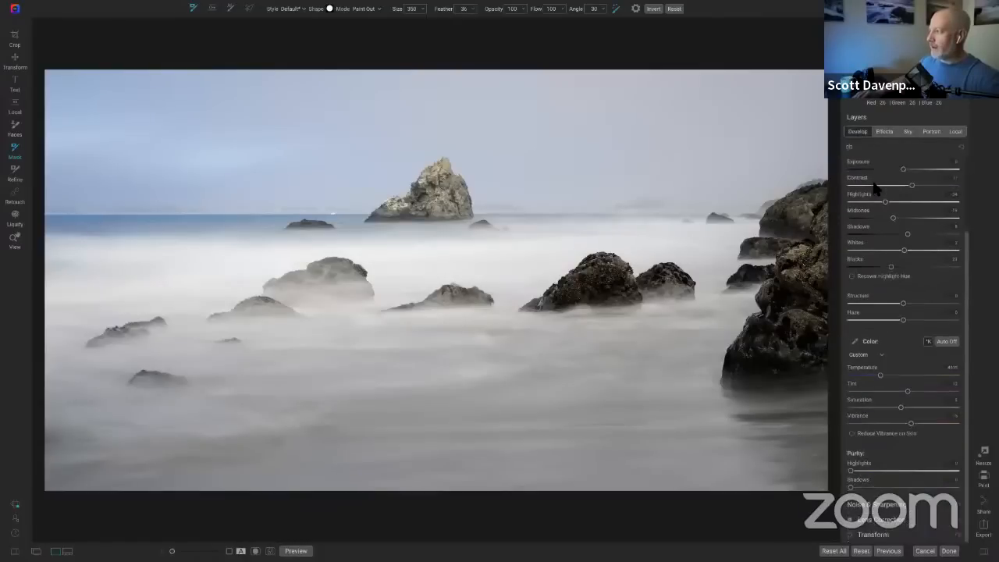
left_click(917, 510)
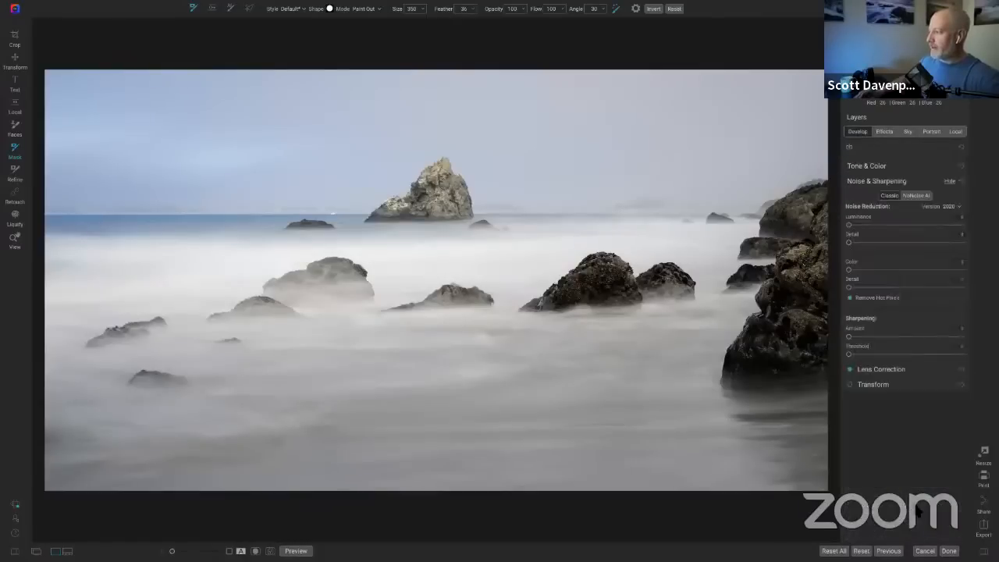
left_click(917, 196)
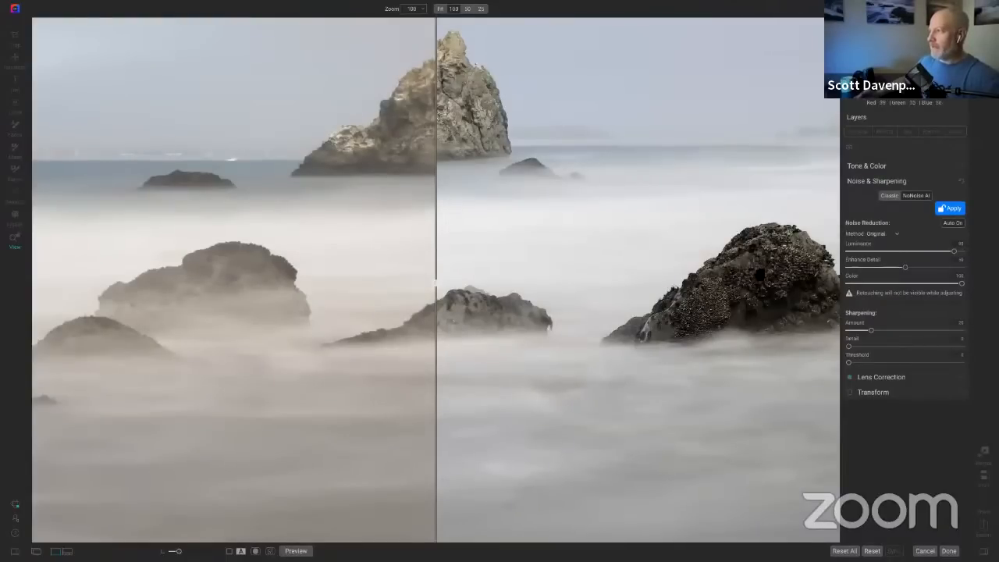
Switch the photo's noise reduction back to Classic and fit the whole seascape in view with the Sunshine filter collapsed in Effects
left_click(889, 196)
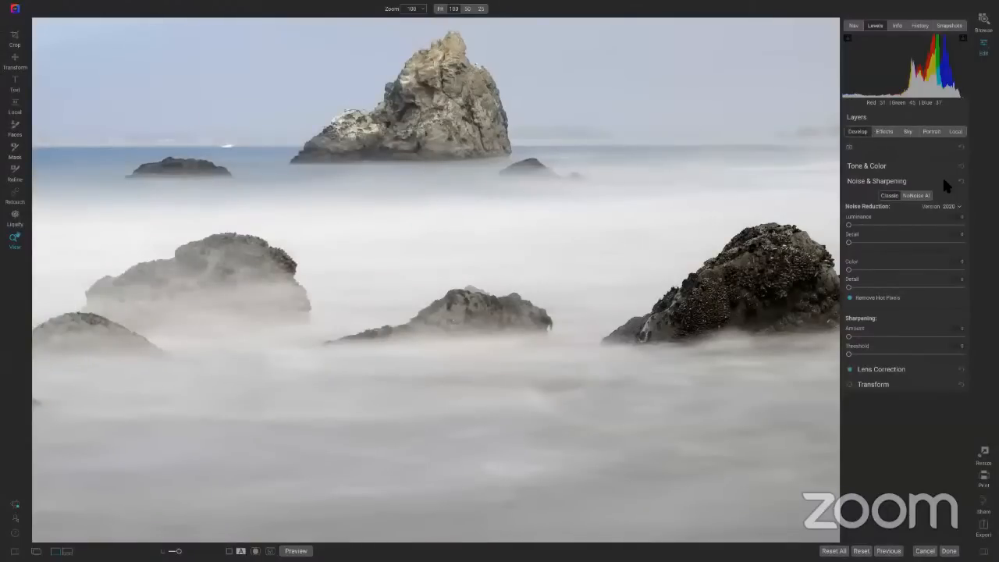
left_click(885, 132)
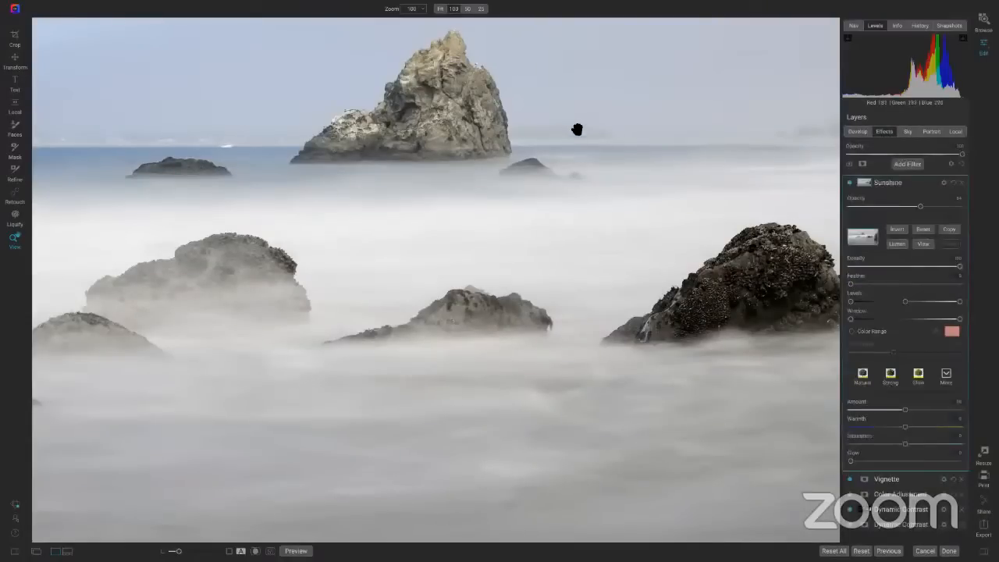
left_click(625, 209)
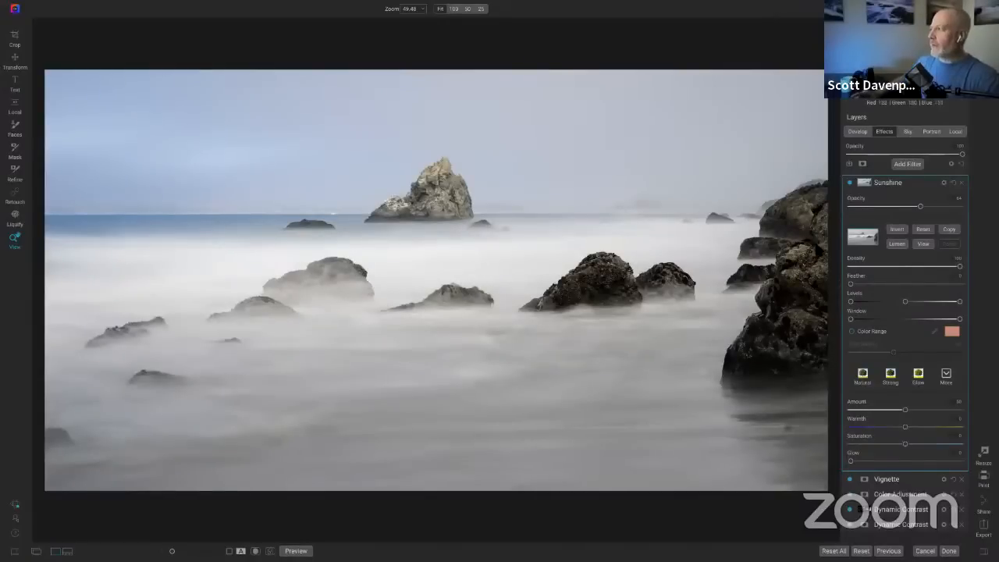
left_click(930, 182)
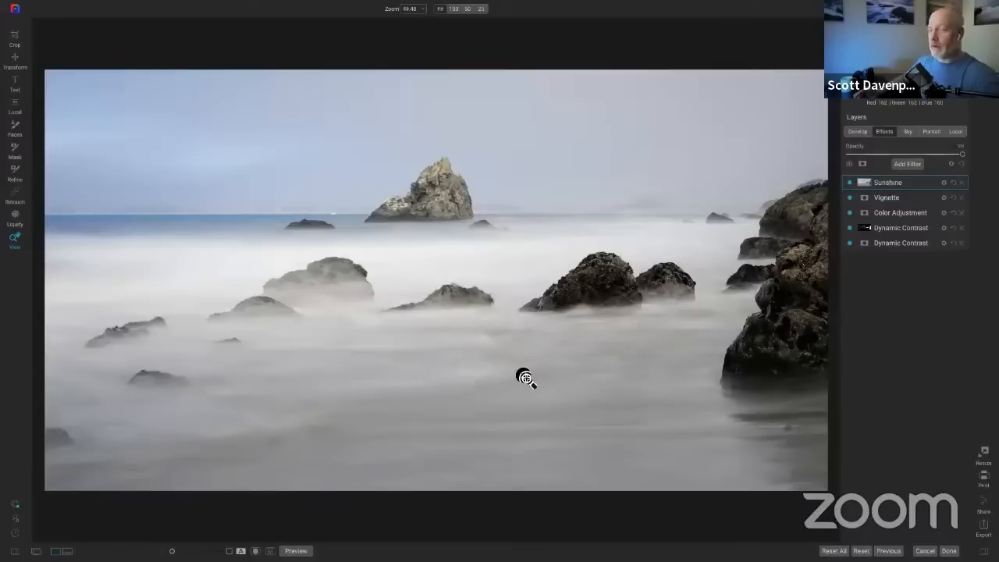
Add a Color Enhancer filter to the seascape and set its blending mode to Multiply
left_click(906, 164)
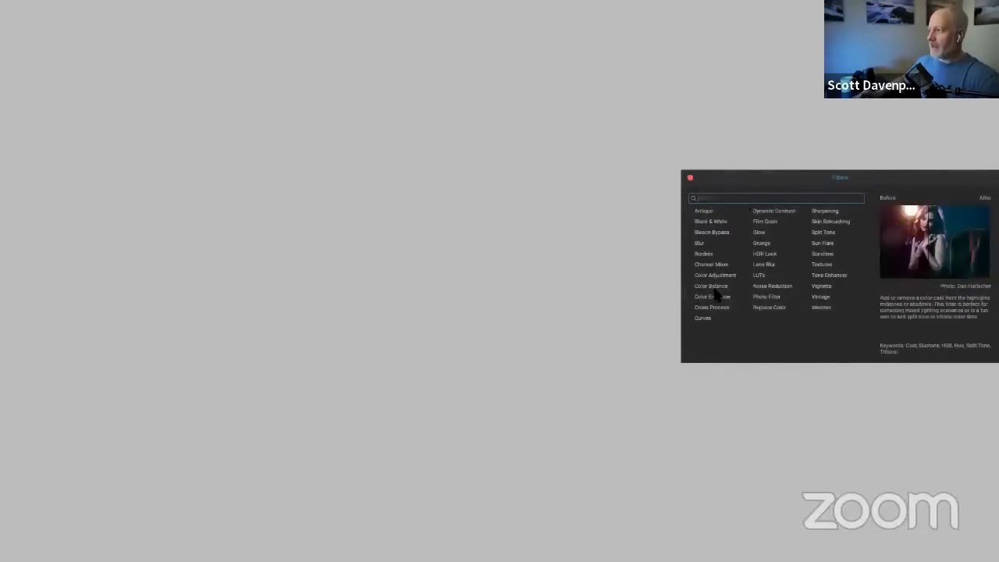
left_click(719, 302)
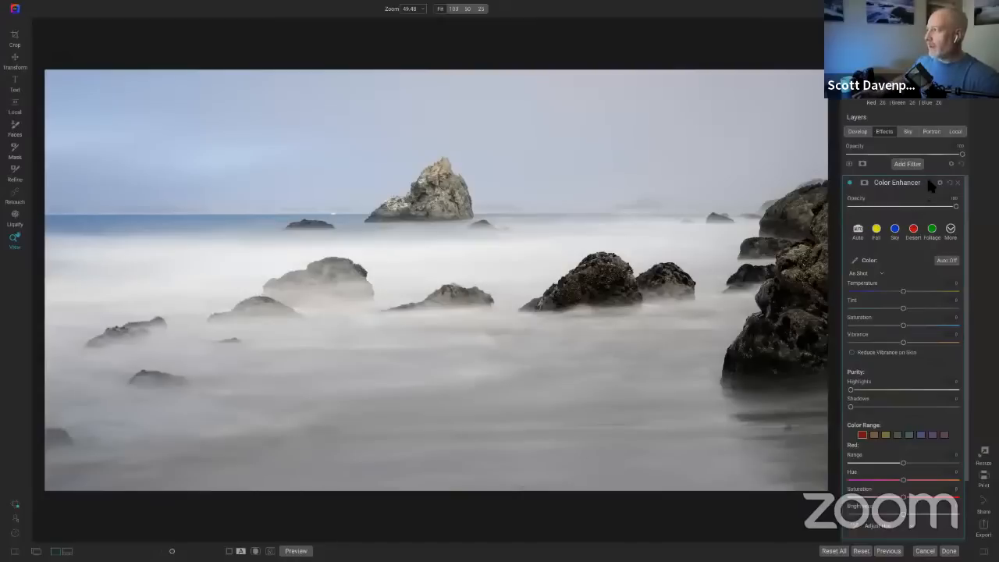
left_click(929, 184)
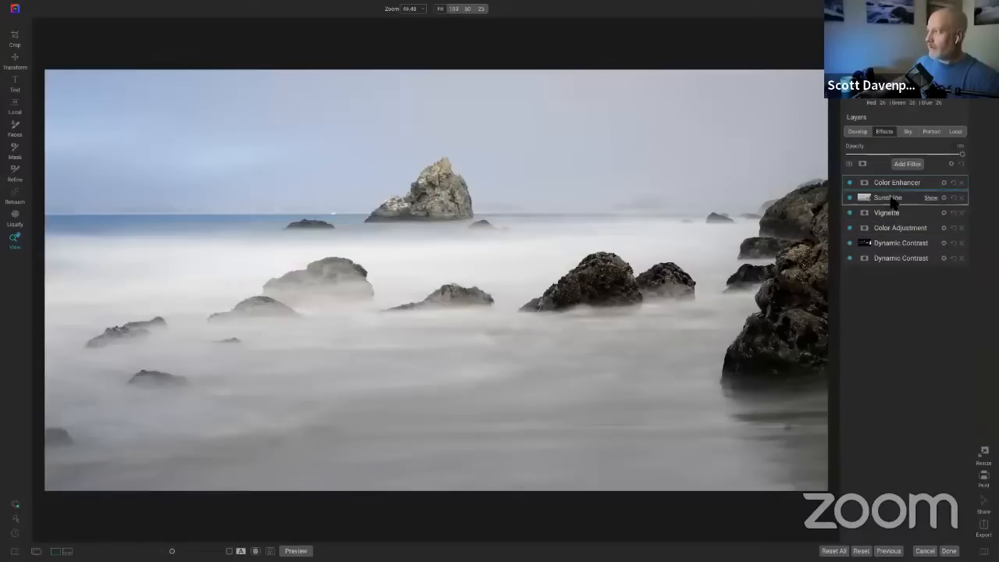
left_click(929, 185)
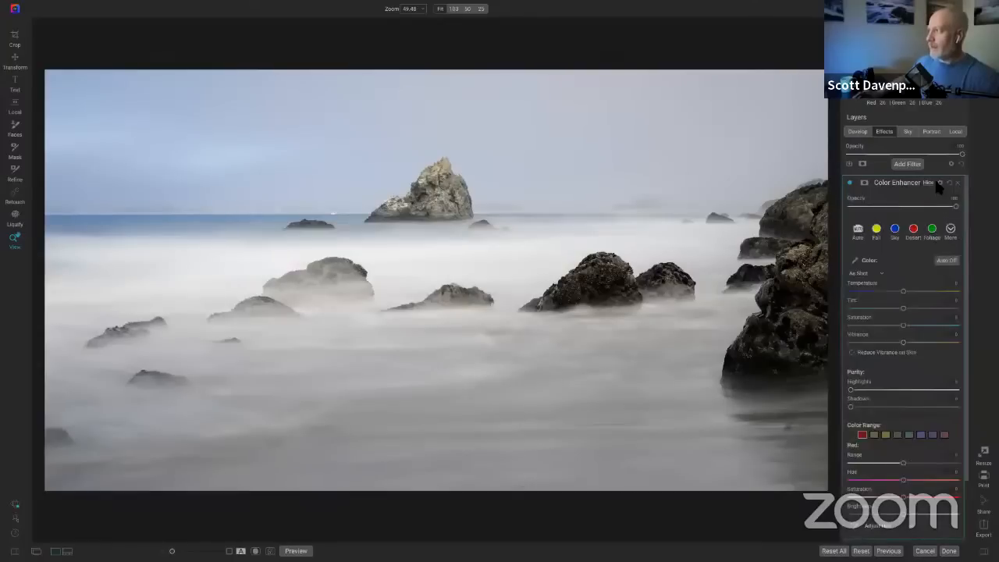
left_click(939, 182)
left_click(873, 227)
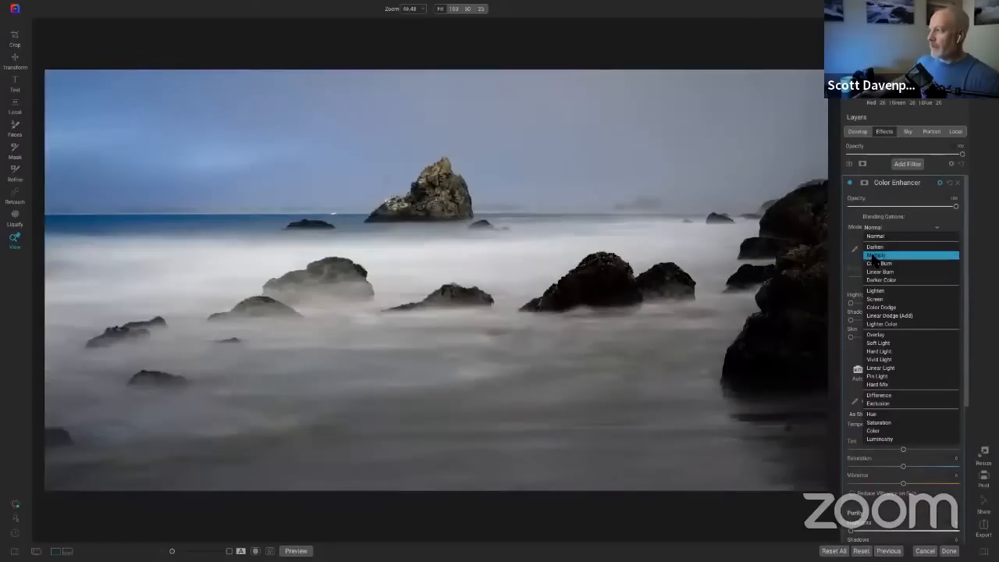
left_click(873, 256)
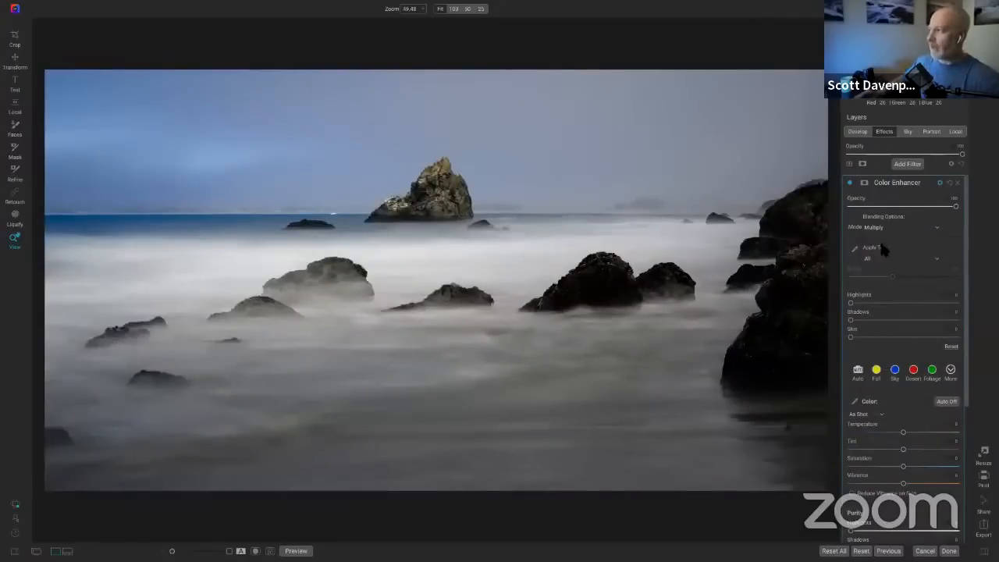
Reduce the Color Enhancer filter's Opacity to about 20 and compare the photo with and without the filter
left_click(931, 184)
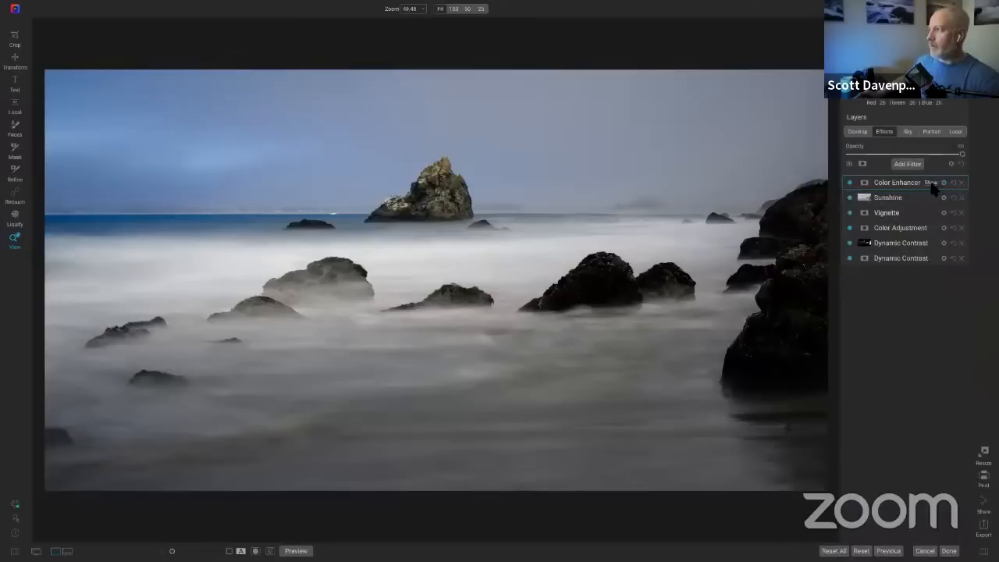
left_click(936, 188)
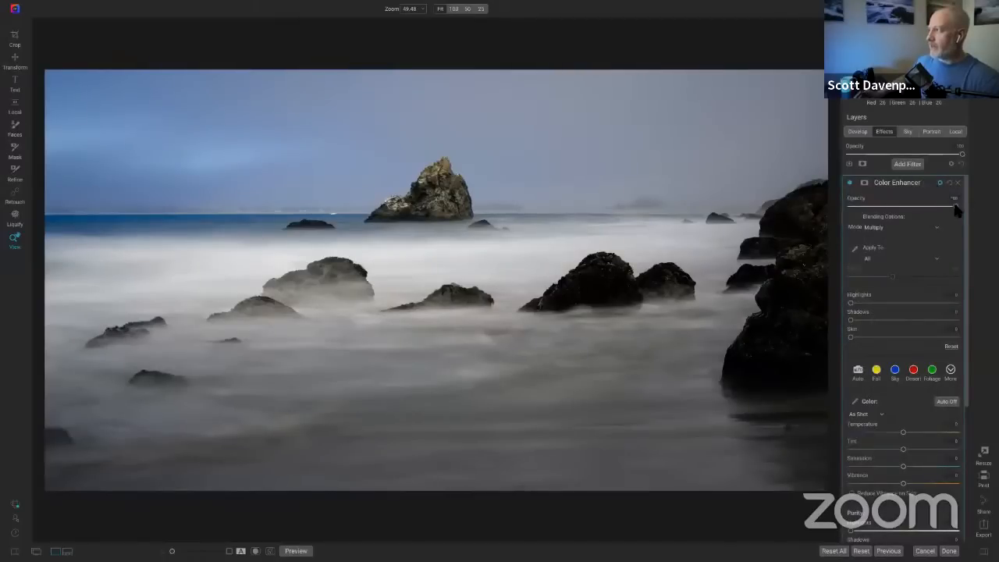
left_click_drag(955, 205, 874, 210)
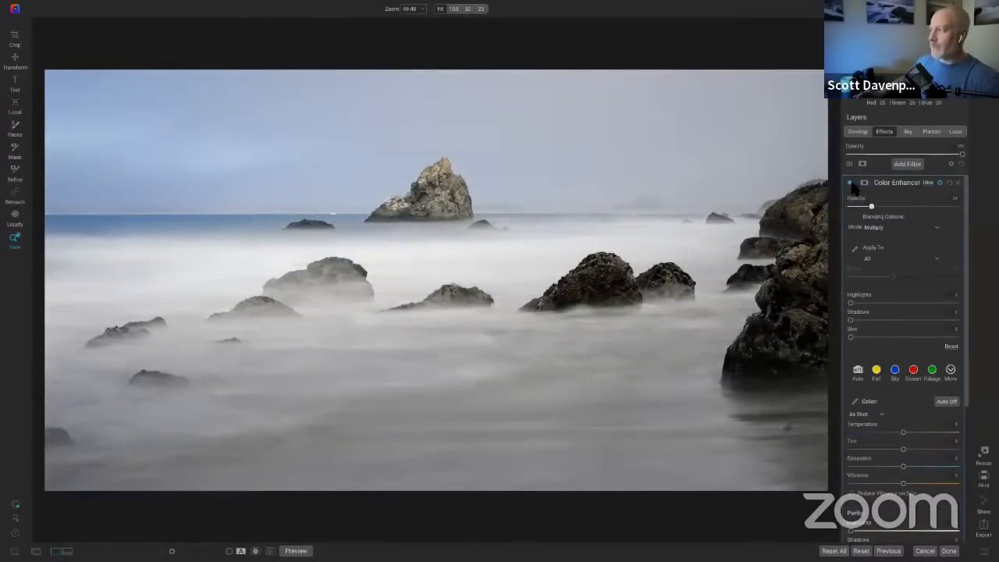
left_click(850, 183)
left_click(850, 182)
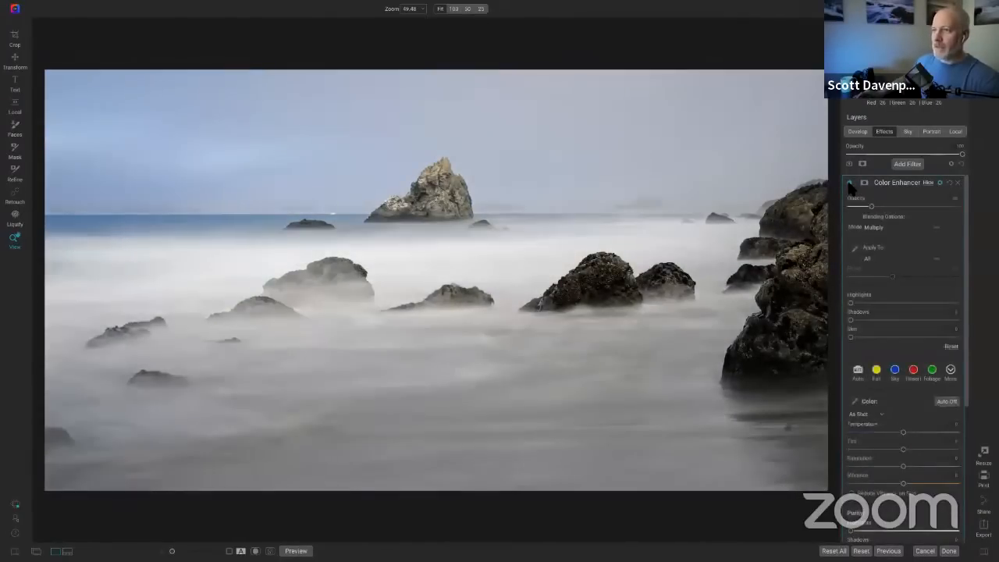
left_click(849, 183)
left_click(849, 182)
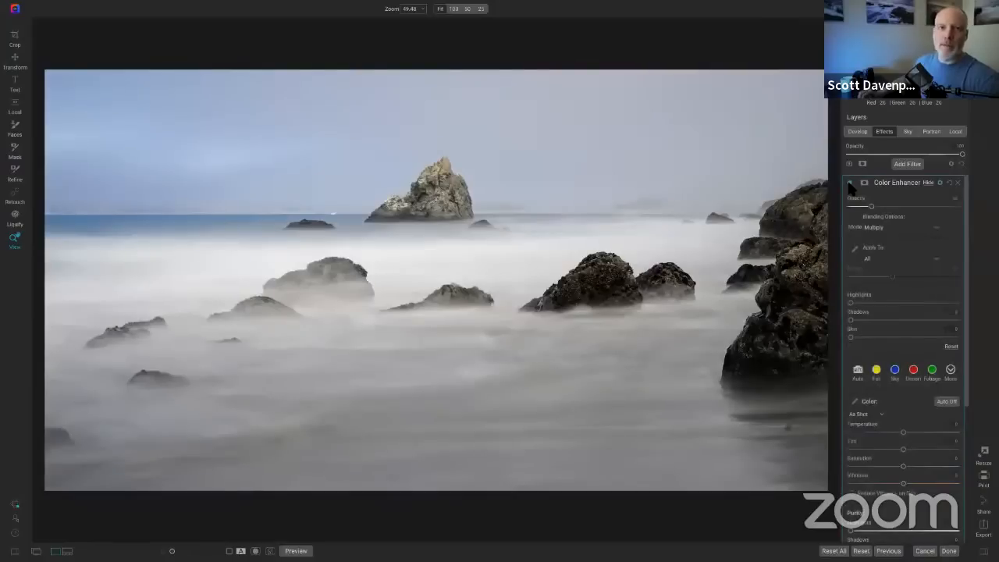
Move the Color Enhancer filter to the end of the filter stack and compare the photo with and without it
left_click(931, 183)
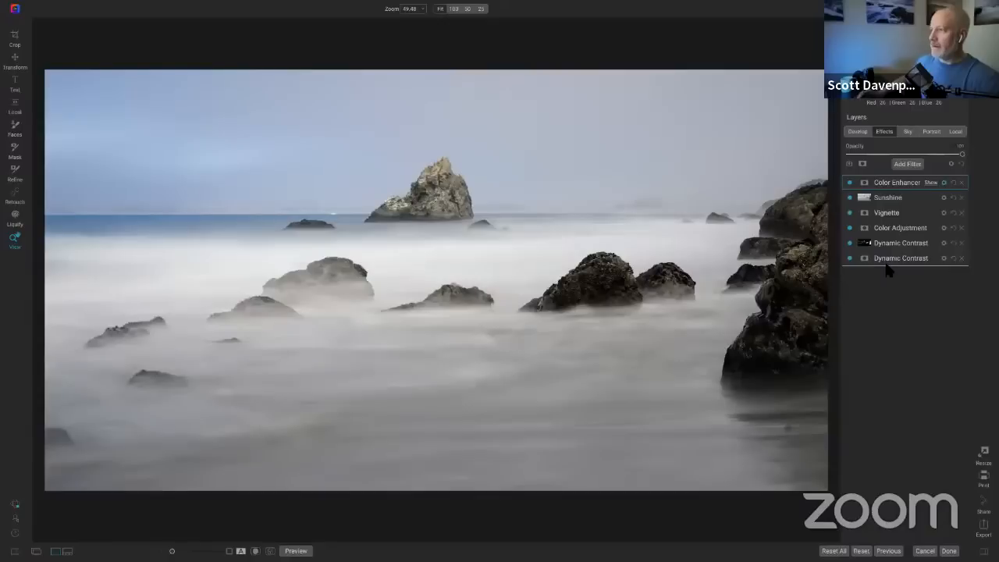
left_click_drag(886, 264, 885, 264)
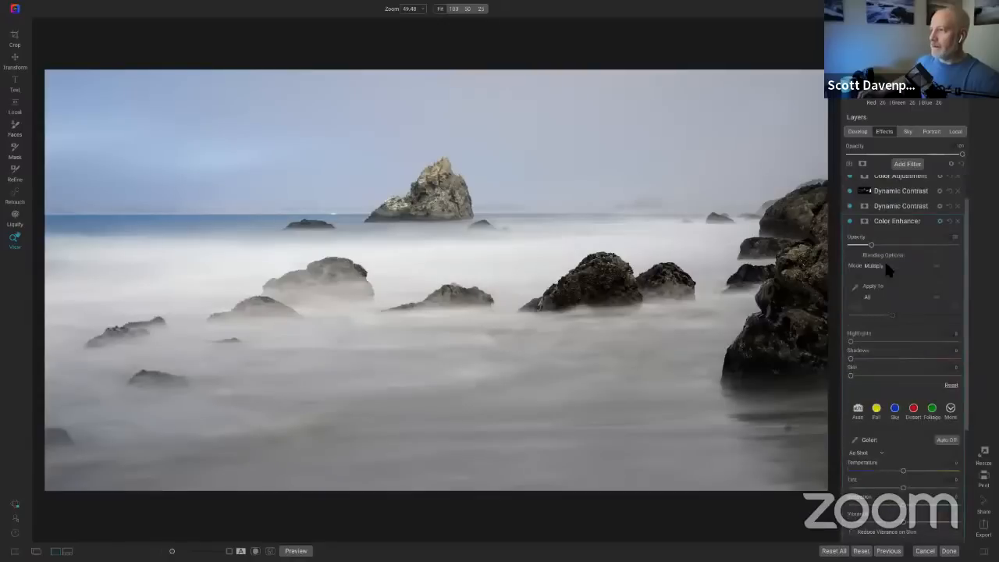
left_click(849, 221)
left_click(849, 220)
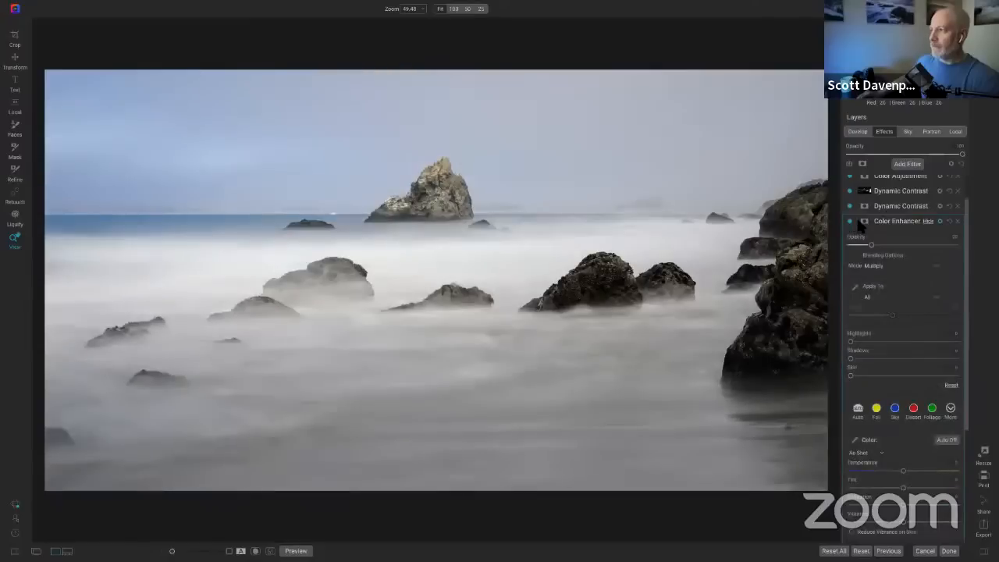
left_click(928, 221)
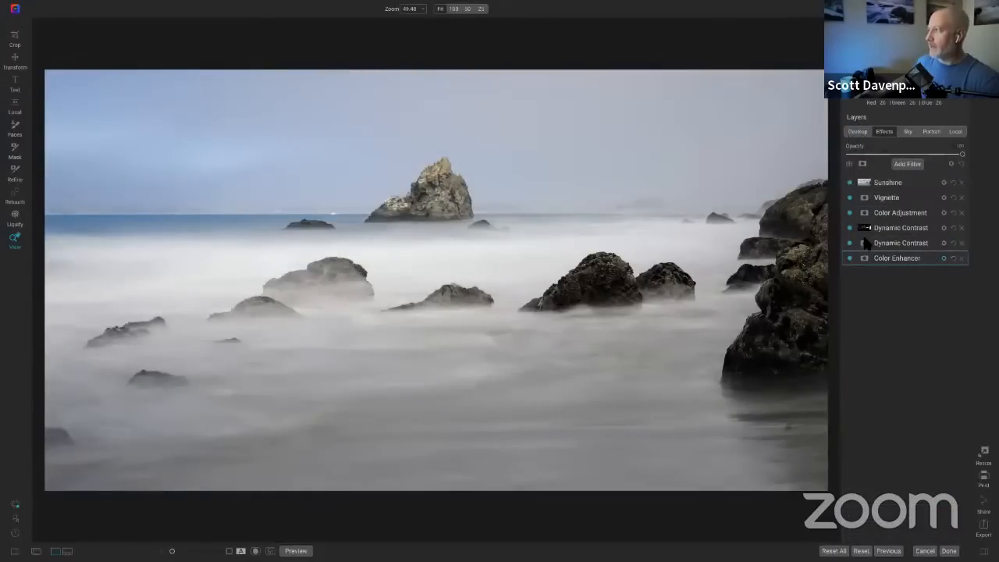
Return the Color Enhancer filter to the top of the filter stack and collapse its settings
left_click(887, 178)
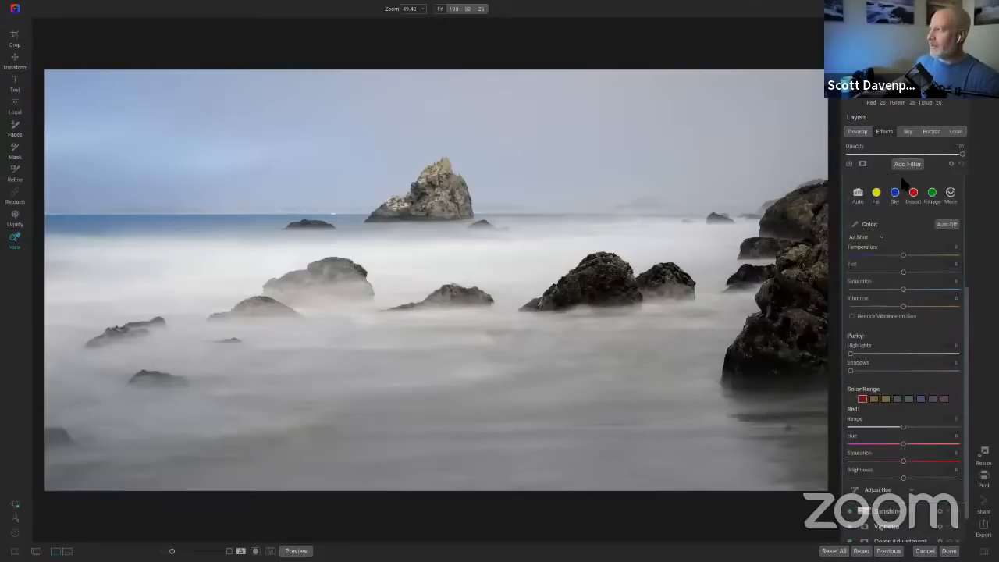
scroll(901, 182, "up", 3)
left_click(931, 184)
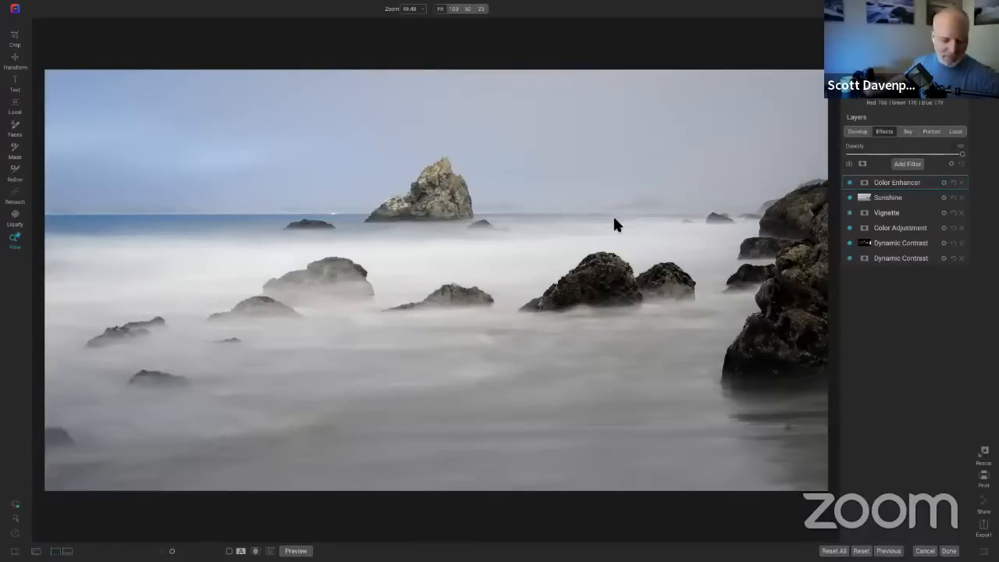
Return to the thumbnail grid and open the mission courtyard photo for editing
key("g")
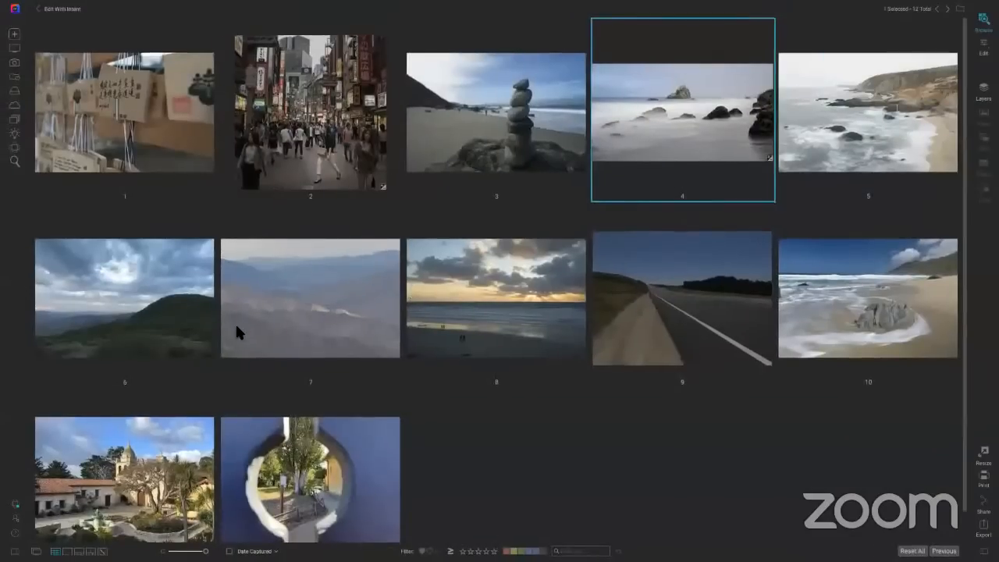
scroll(236, 332, "down", 1)
left_click(151, 406)
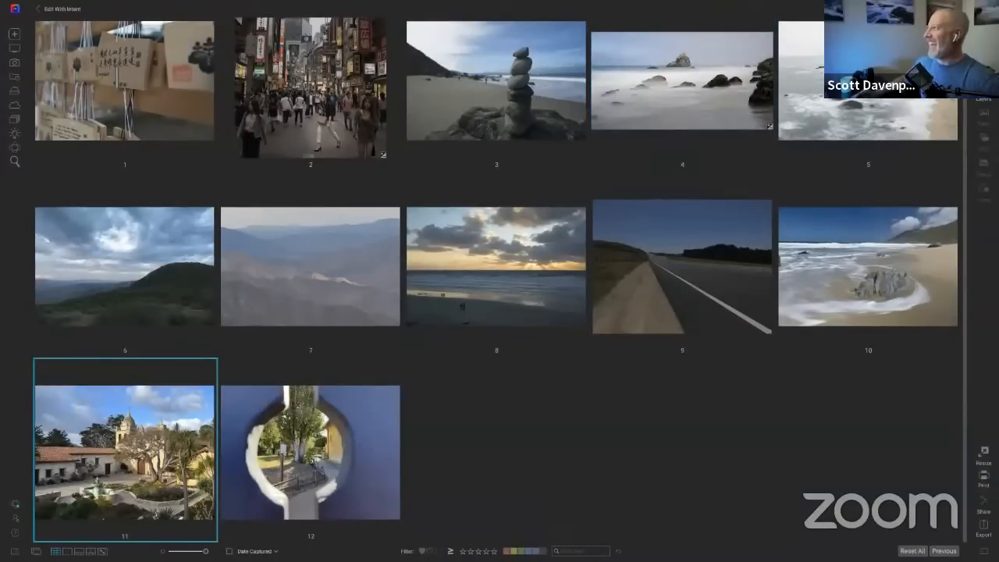
left_click(983, 48)
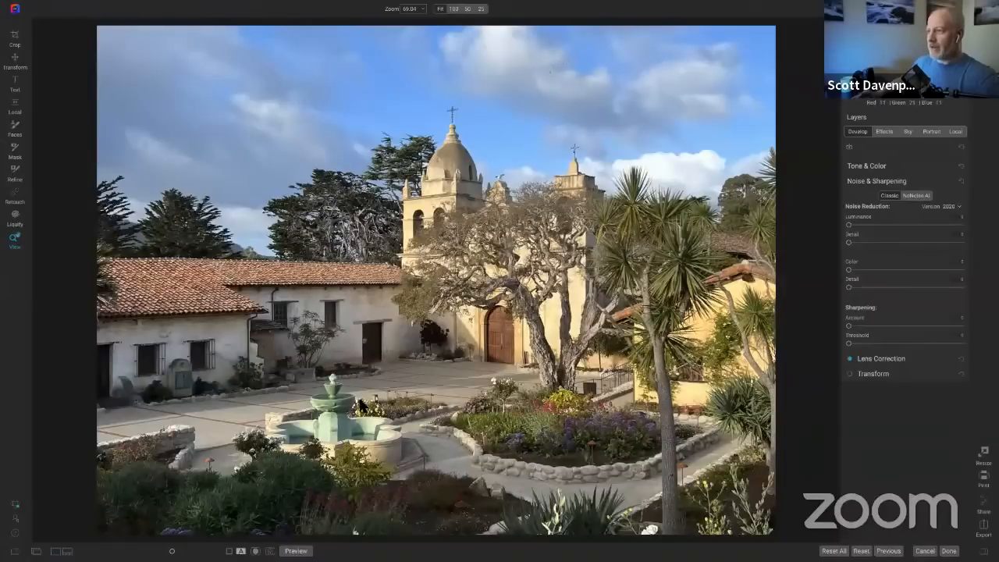
mouse_move(242, 316)
left_mouse_down()
mouse_move(207, 336)
mouse_move(254, 373)
left_mouse_up()
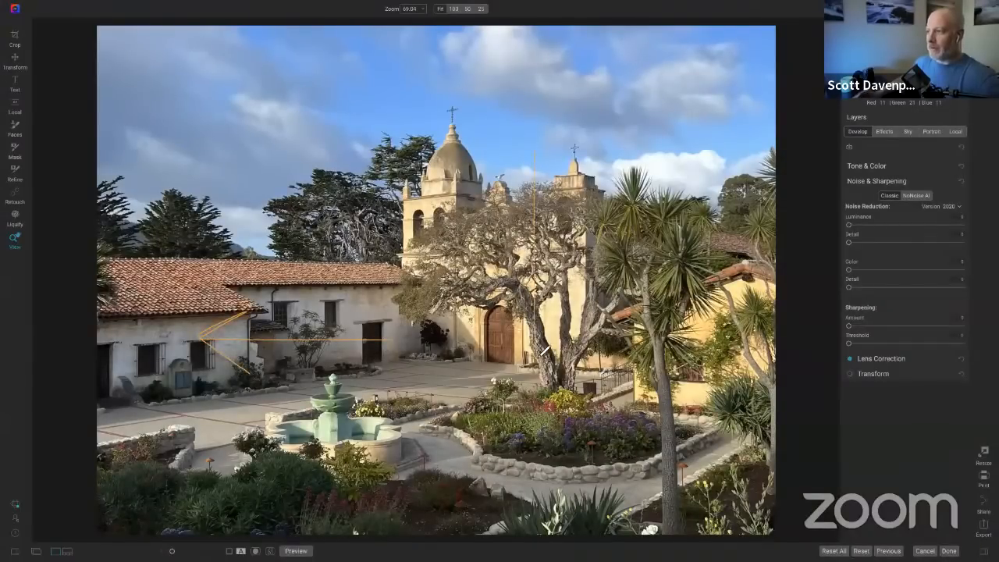
mouse_move(546, 350)
left_mouse_down()
mouse_move(337, 379)
mouse_move(146, 219)
mouse_move(573, 130)
mouse_move(543, 230)
left_mouse_up()
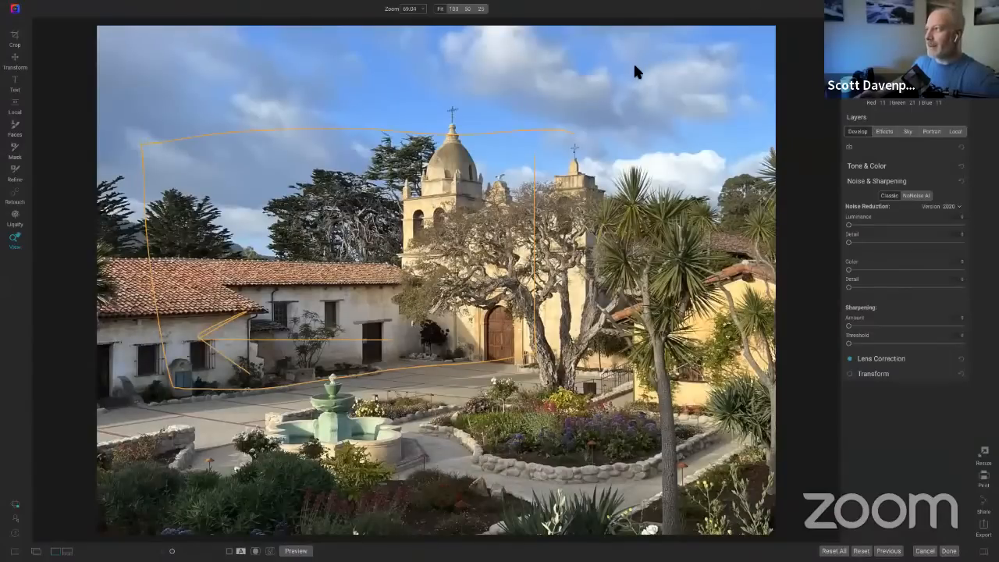
key("Escape")
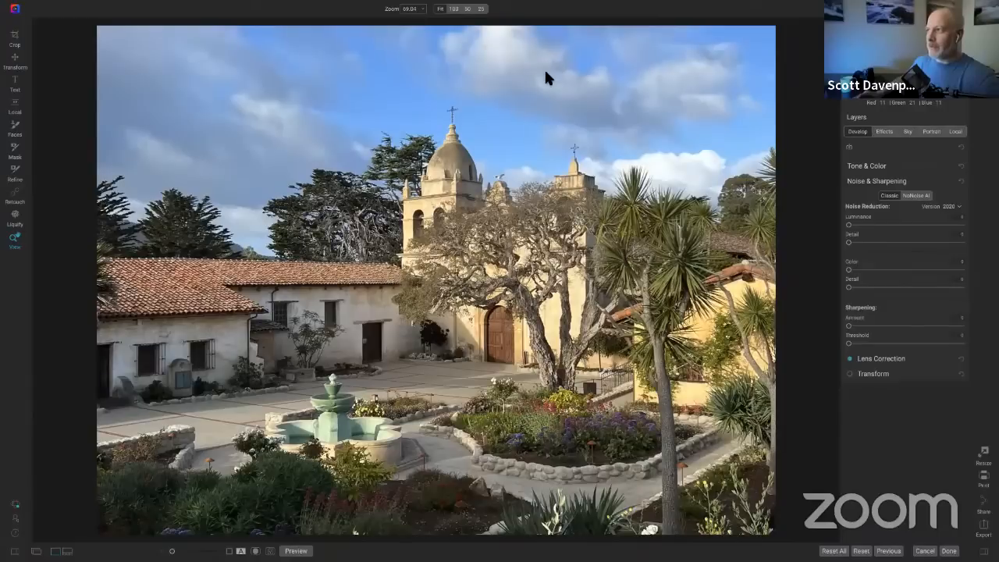
mouse_move(182, 135)
left_mouse_down()
mouse_move(197, 387)
mouse_move(389, 375)
mouse_move(585, 382)
mouse_move(595, 404)
left_mouse_up()
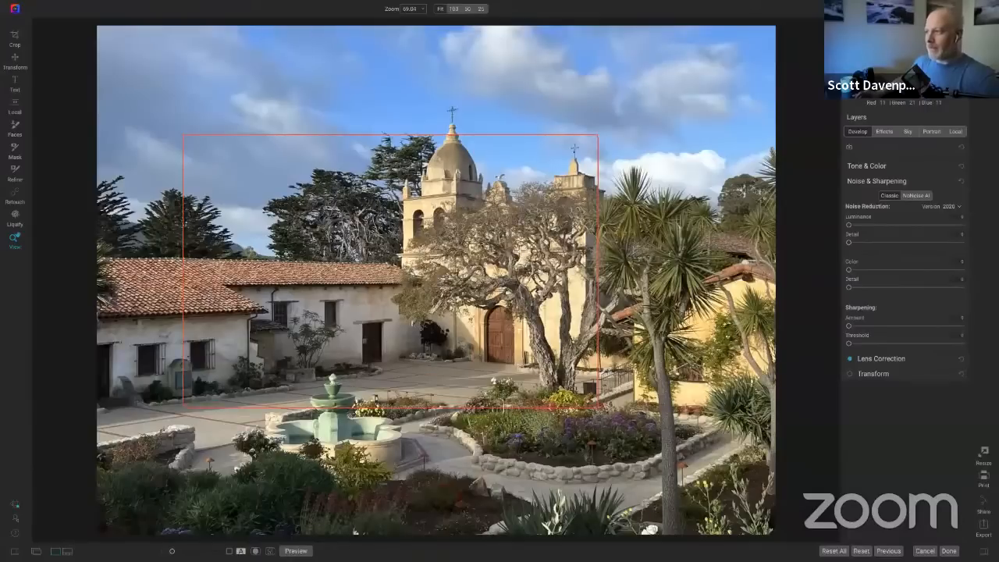
mouse_move(626, 144)
left_mouse_down()
mouse_move(630, 185)
mouse_move(778, 403)
left_mouse_up()
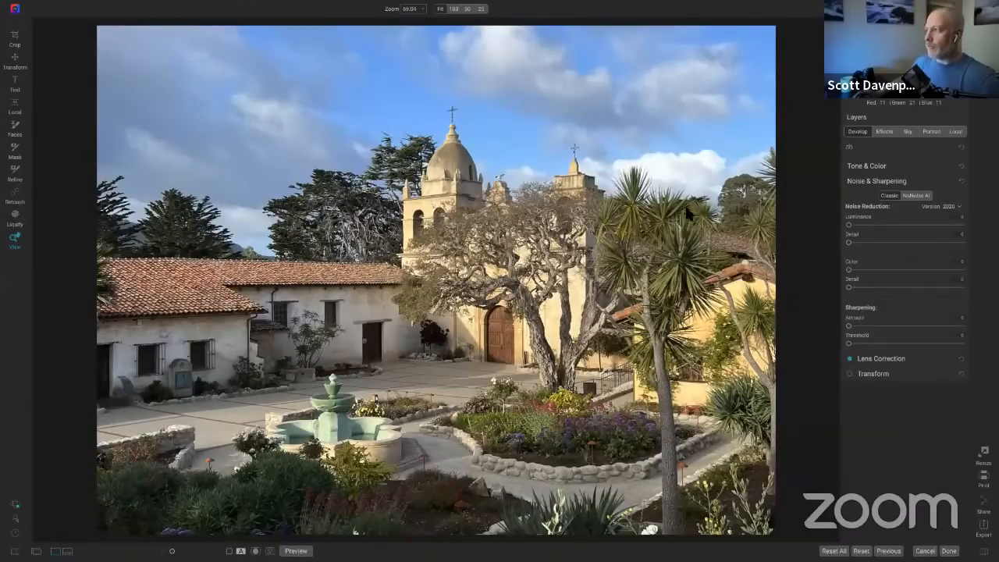
Crop the courtyard photo, trimming a little off its bottom edge and both sides, and apply the crop
key("c")
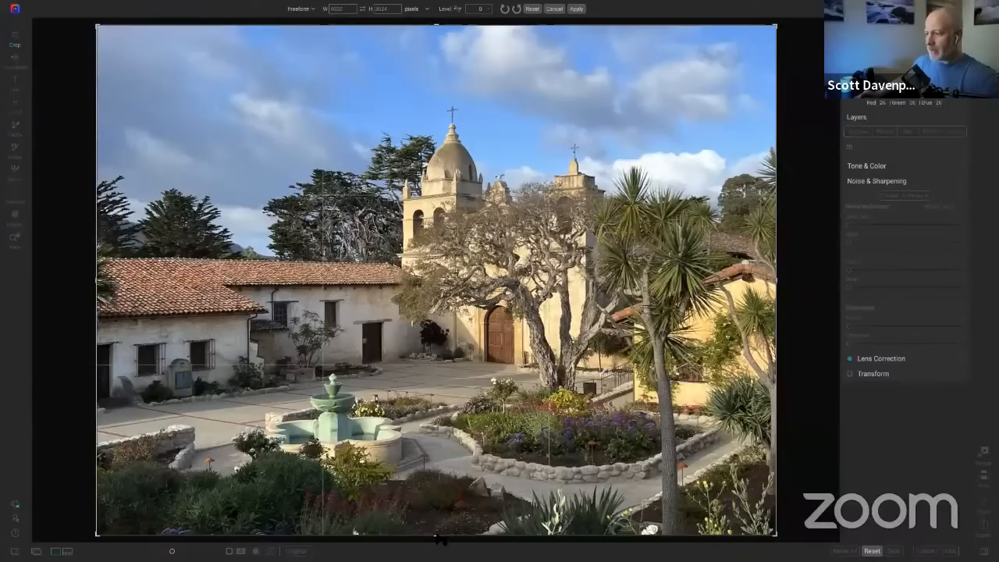
left_click_drag(439, 539, 439, 534)
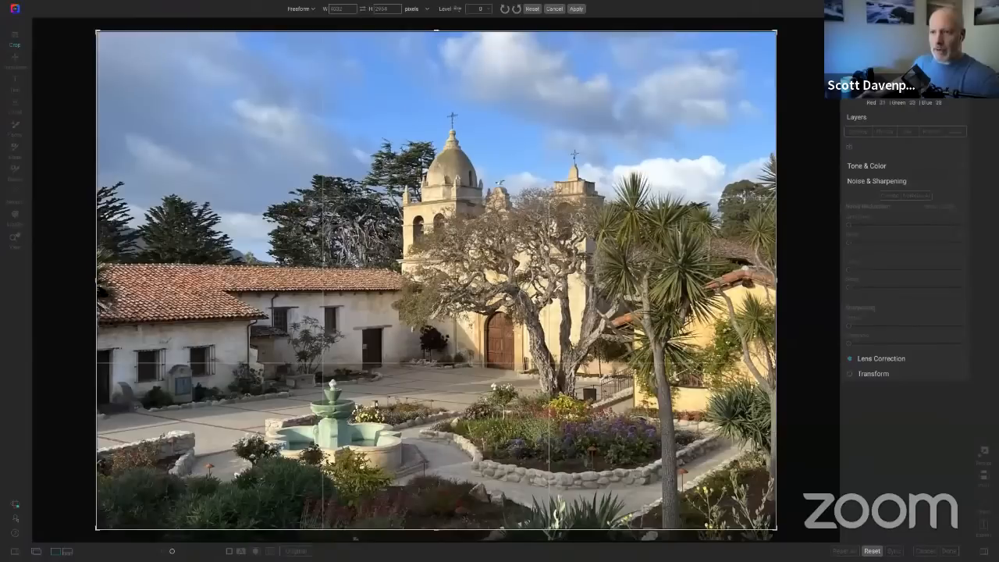
left_click_drag(98, 284, 110, 284)
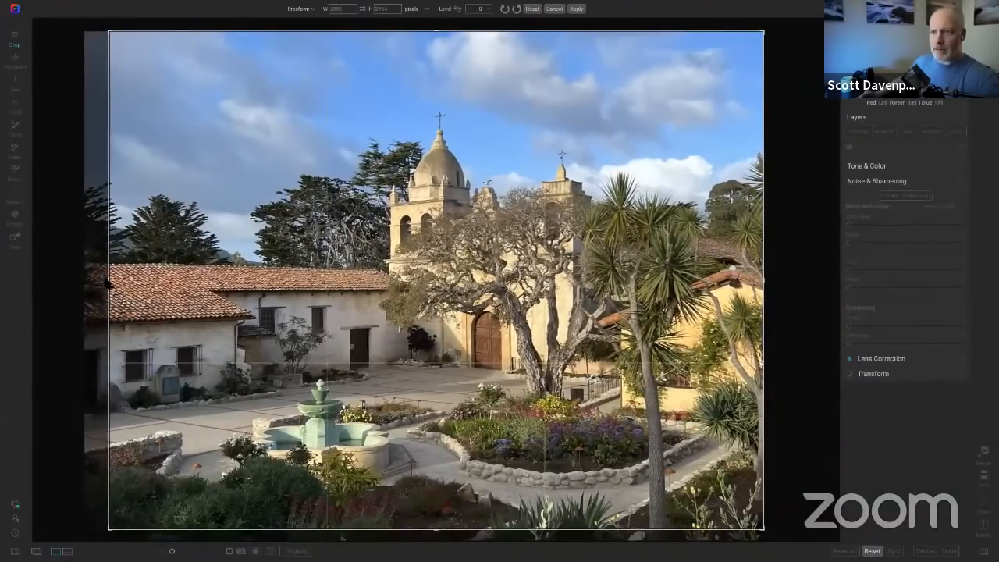
left_click_drag(107, 283, 100, 283)
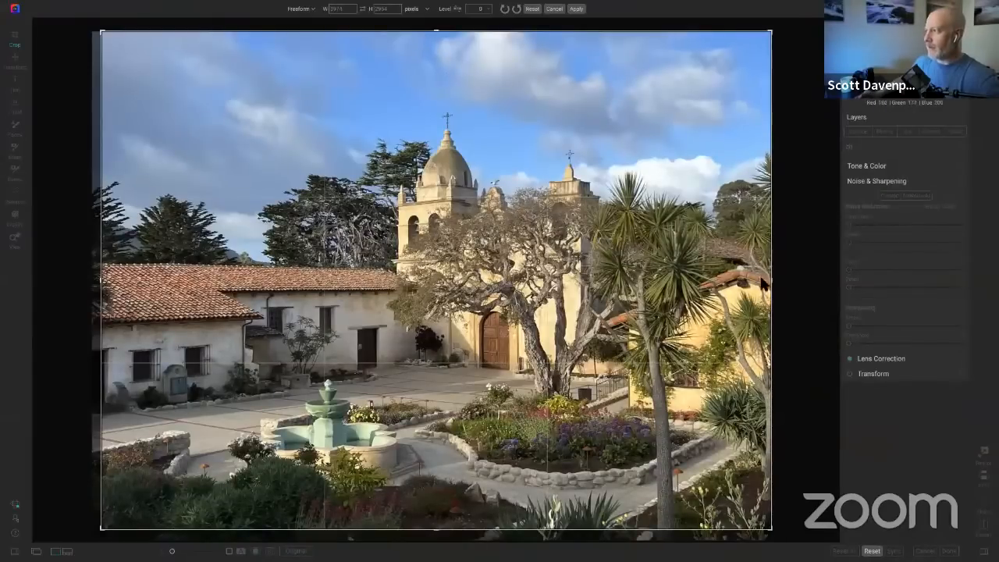
left_click_drag(771, 284, 763, 286)
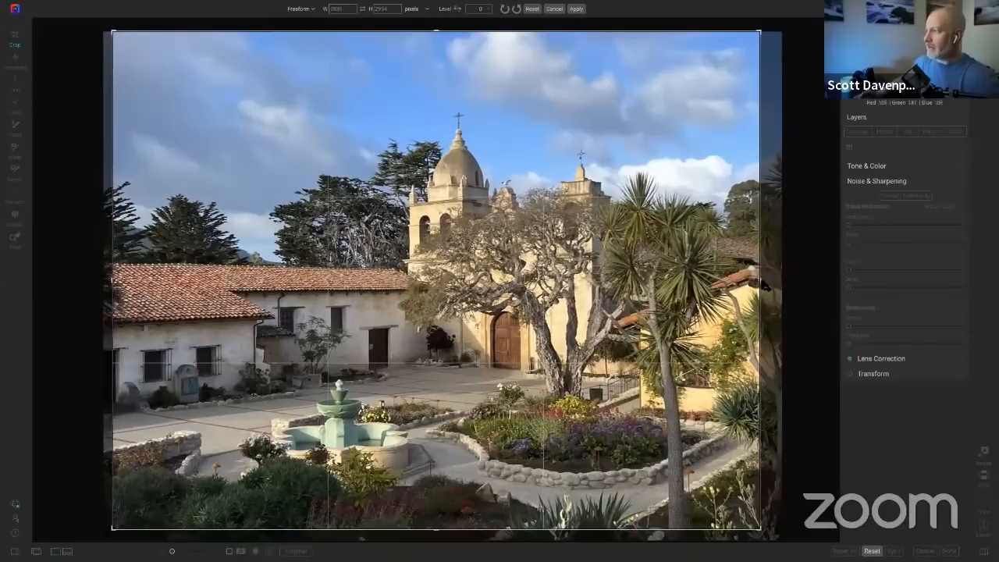
left_click(576, 9)
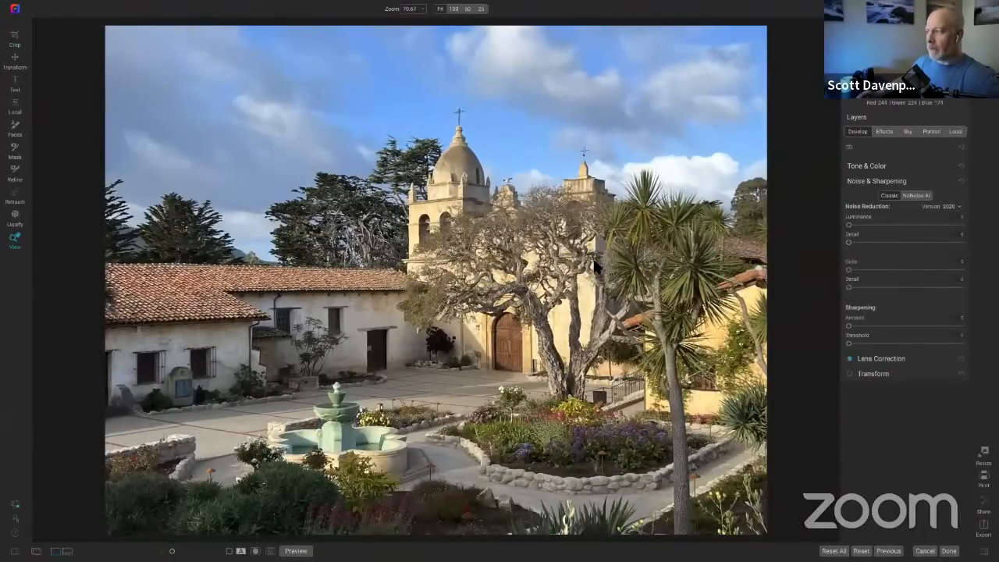
Apply AI Auto tone to the courtyard photo and reduce its amount to a low strength
left_click(947, 166)
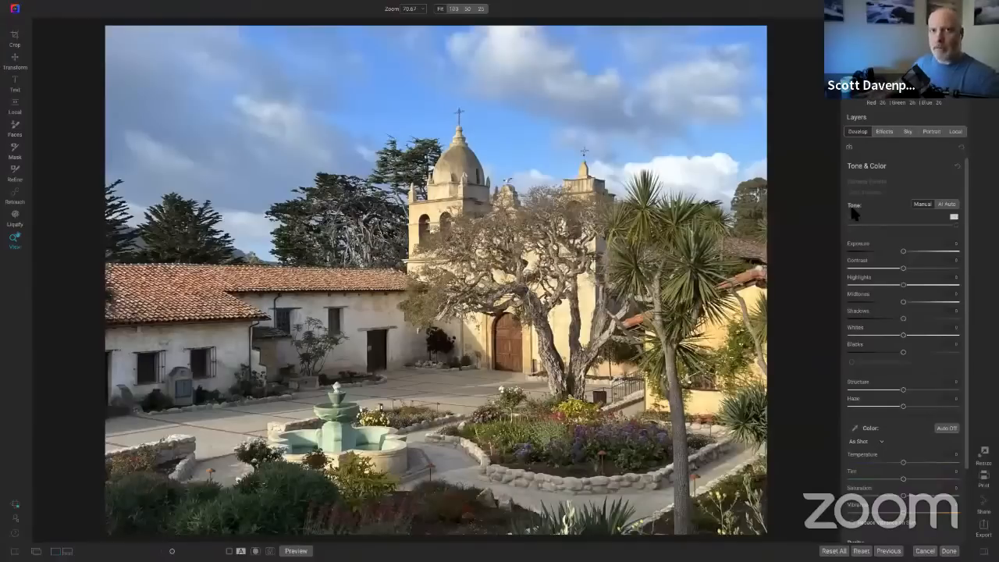
left_click(948, 204)
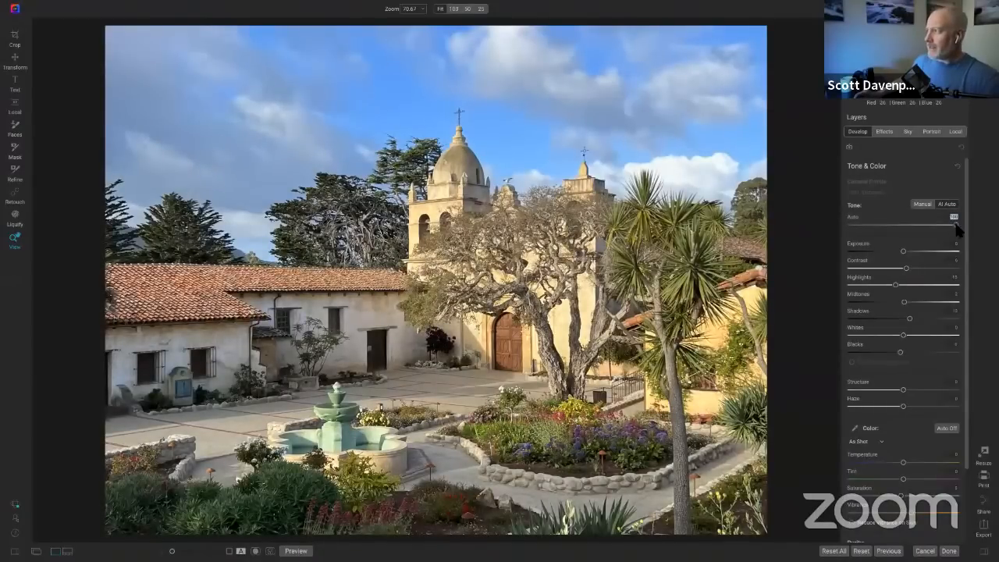
left_click_drag(955, 225, 872, 227)
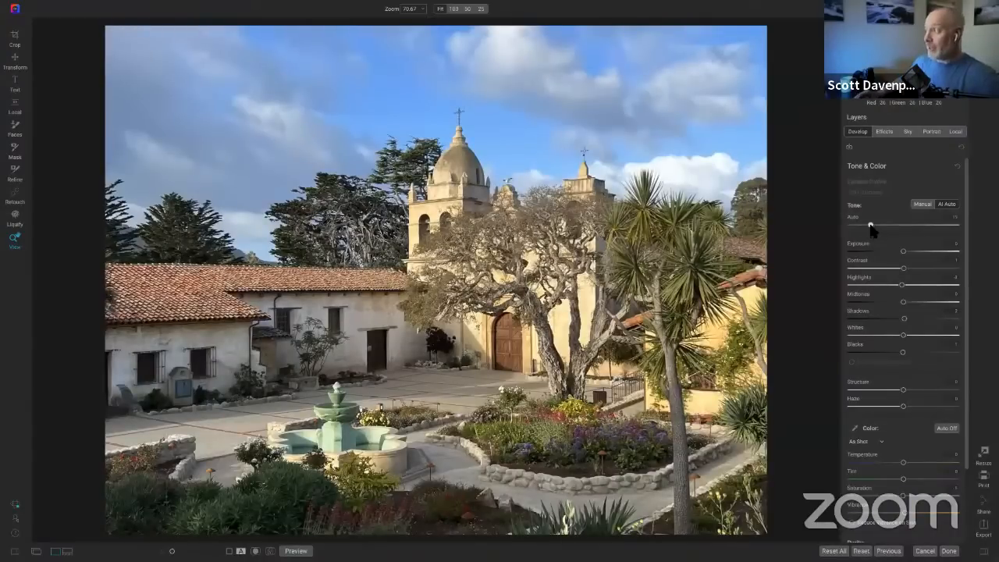
mouse_move(869, 225)
left_mouse_down()
mouse_move(897, 225)
mouse_move(834, 228)
mouse_move(867, 233)
left_mouse_up()
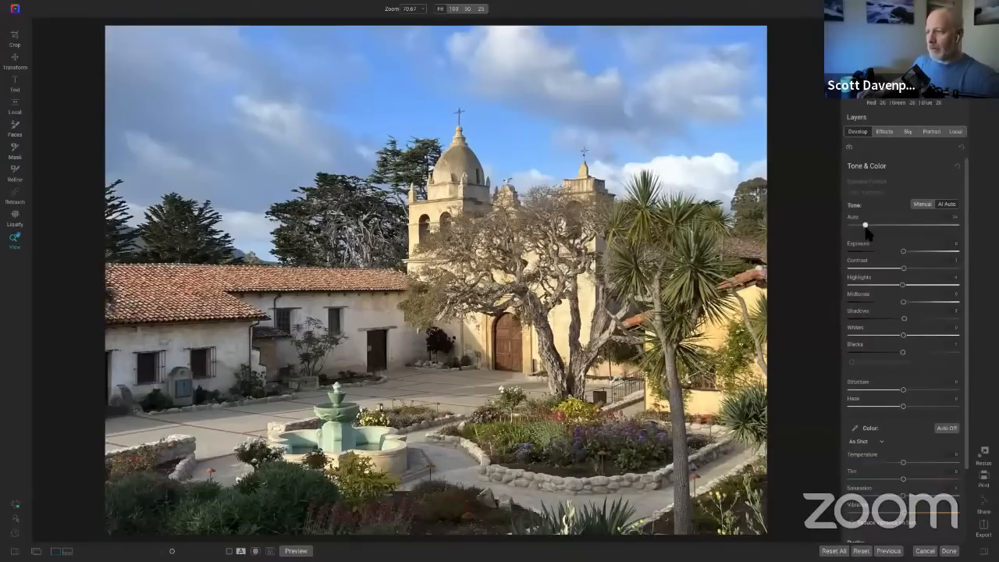
Set the courtyard photo's white balance to Auto
scroll(869, 232, "down", 3)
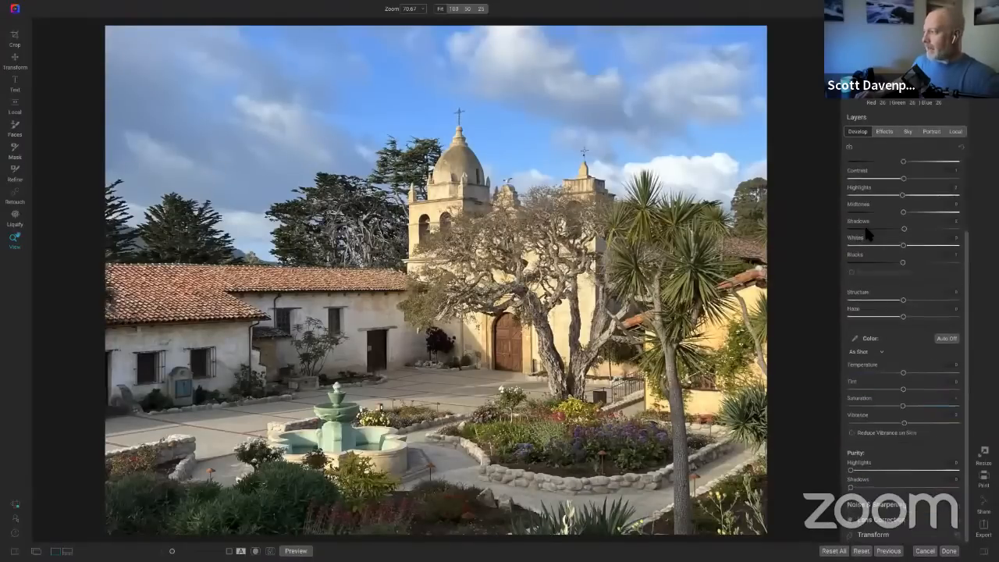
left_click(876, 355)
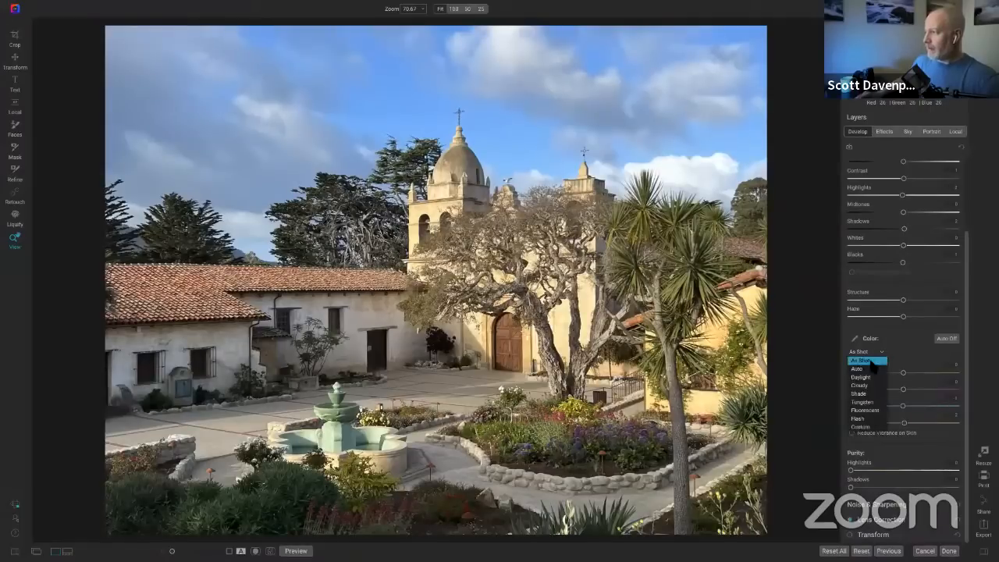
left_click(872, 368)
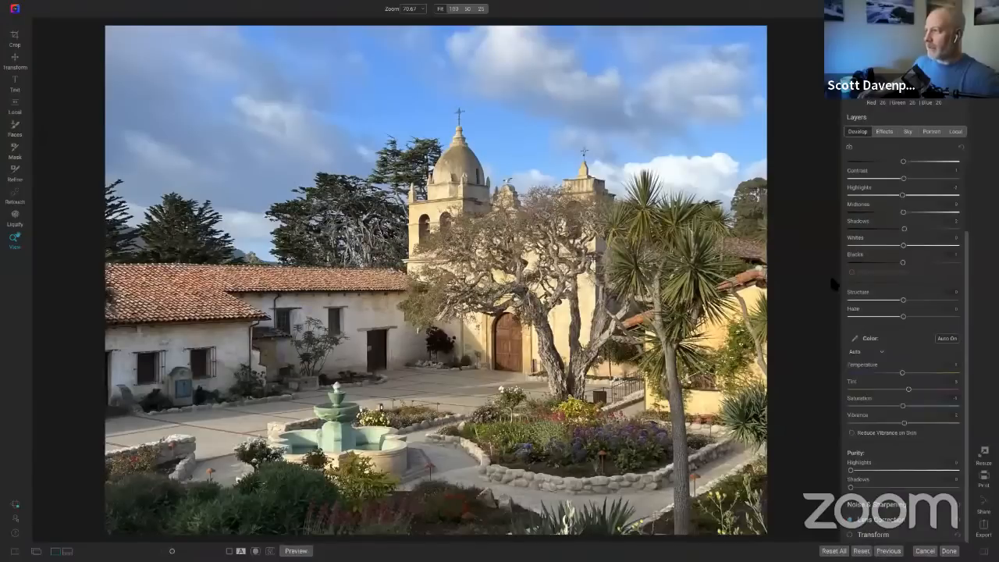
Add a Color Adjustment filter with the Sky preset and lower its opacity to about 60%
left_click(884, 133)
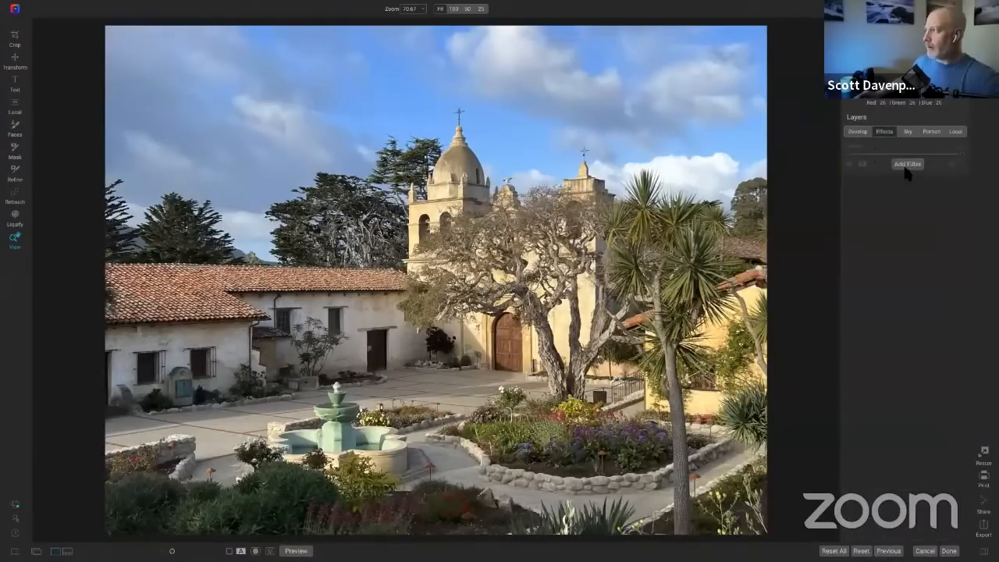
left_click(905, 165)
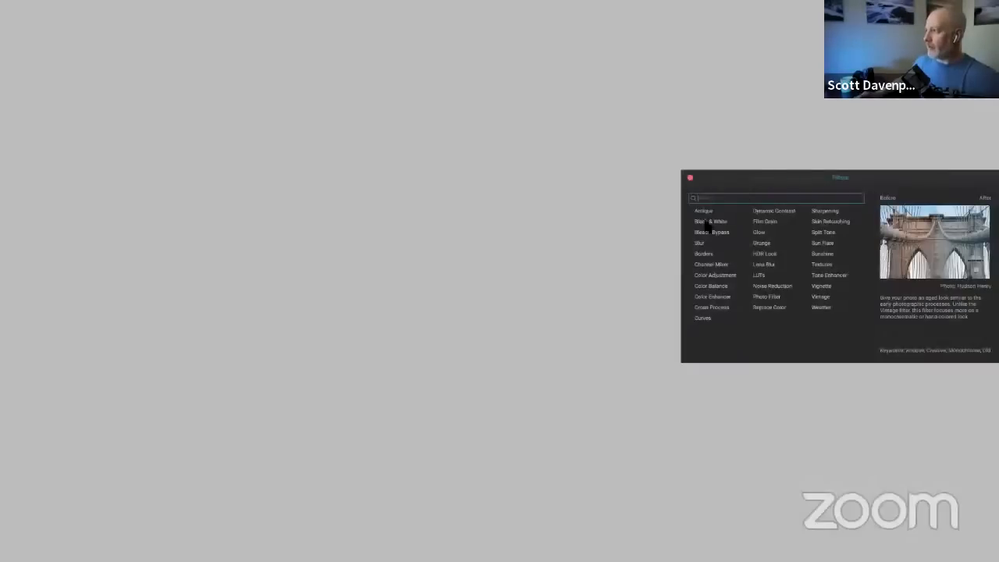
left_click(712, 276)
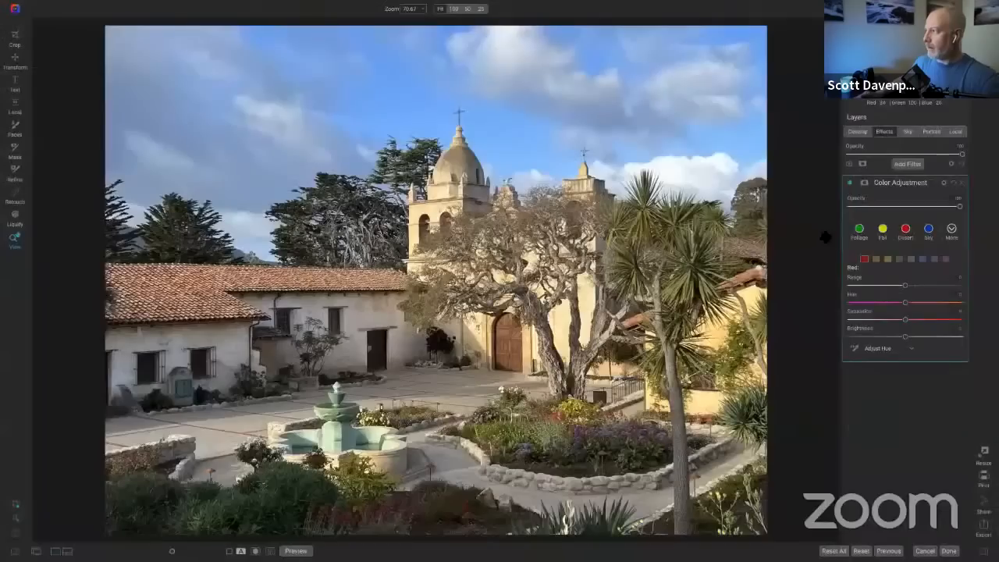
left_click(929, 230)
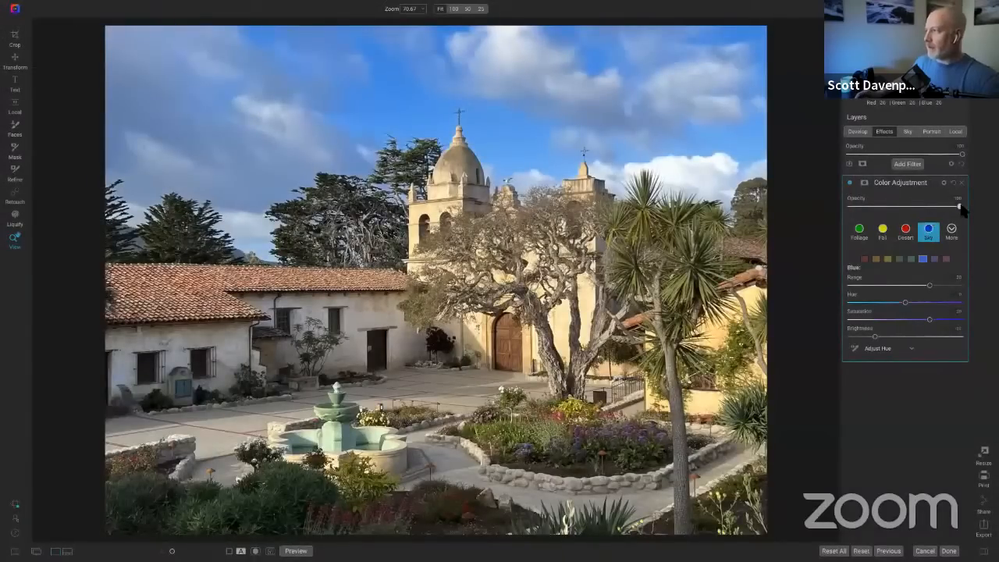
left_click_drag(959, 206, 919, 210)
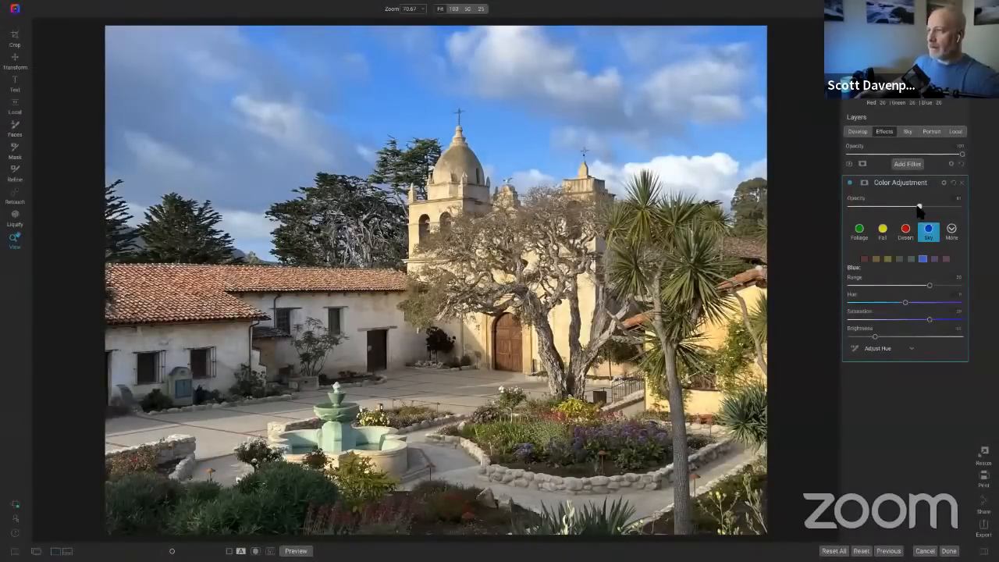
Add a second Color Adjustment filter above the first and apply the Desert preset
left_click(908, 164)
left_click(712, 275)
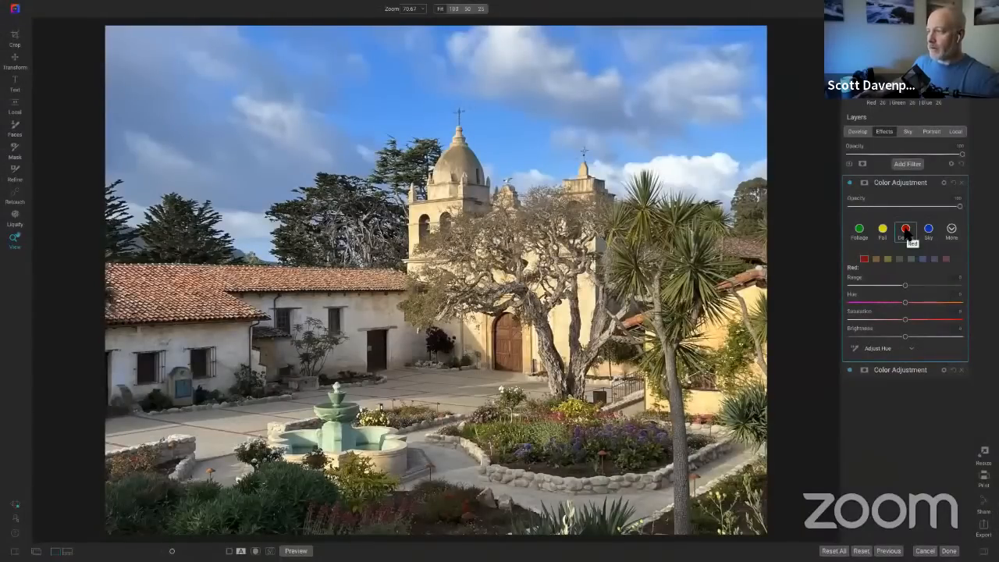
left_click(905, 231)
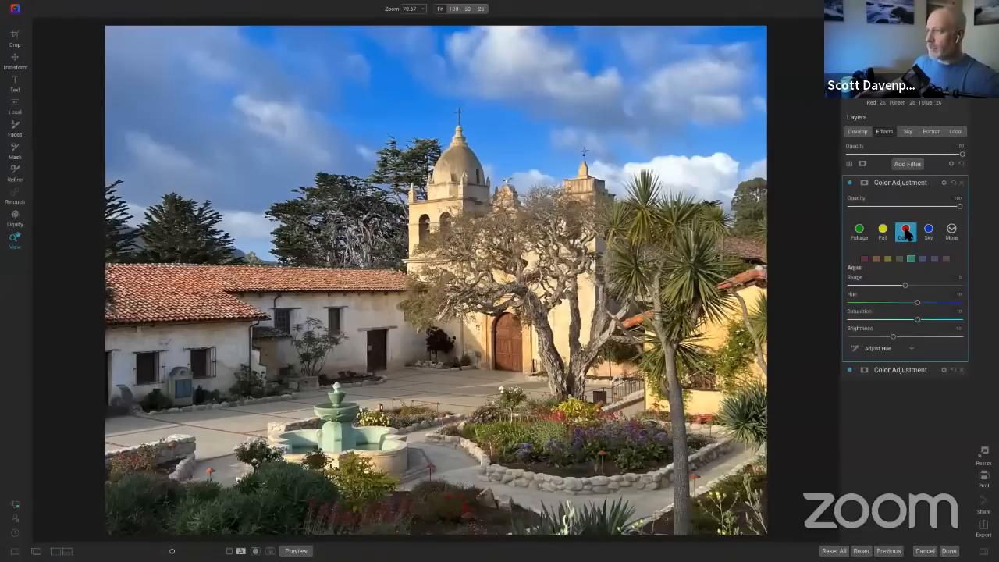
Try the Sky preset on the new filter, resetting its blue range, saturation and brightness and checking its other colours
left_click(928, 229)
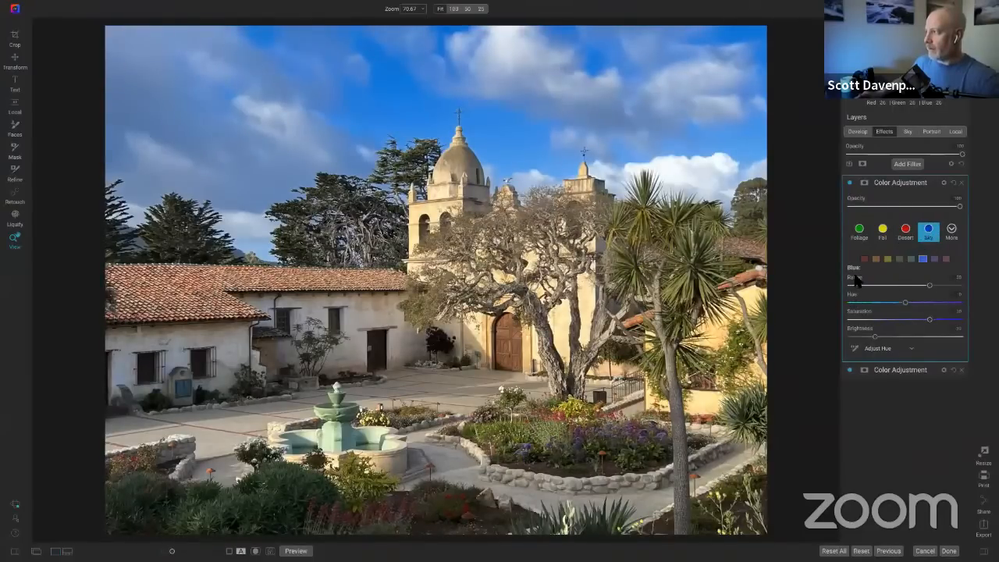
double_click(857, 281)
double_click(857, 313)
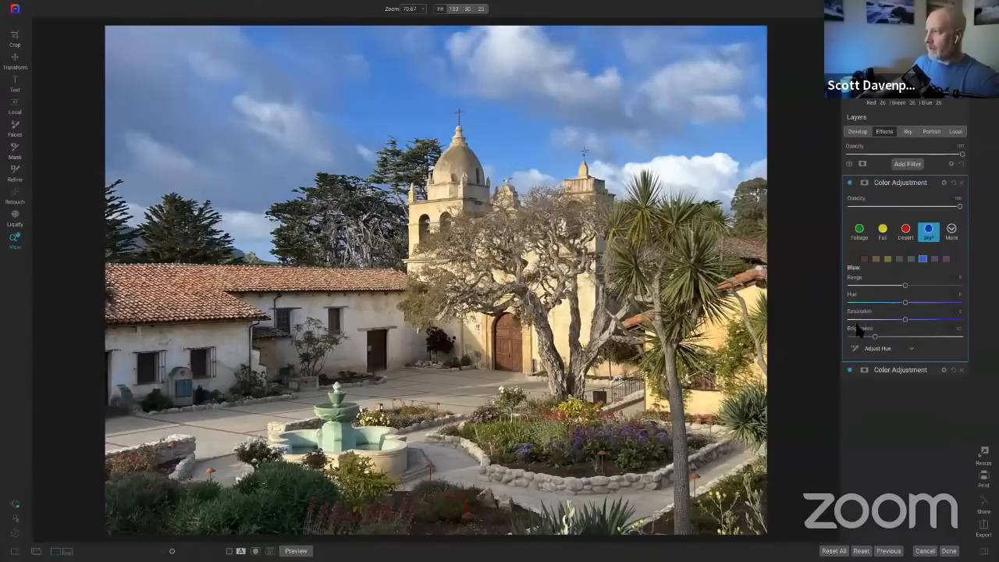
double_click(857, 328)
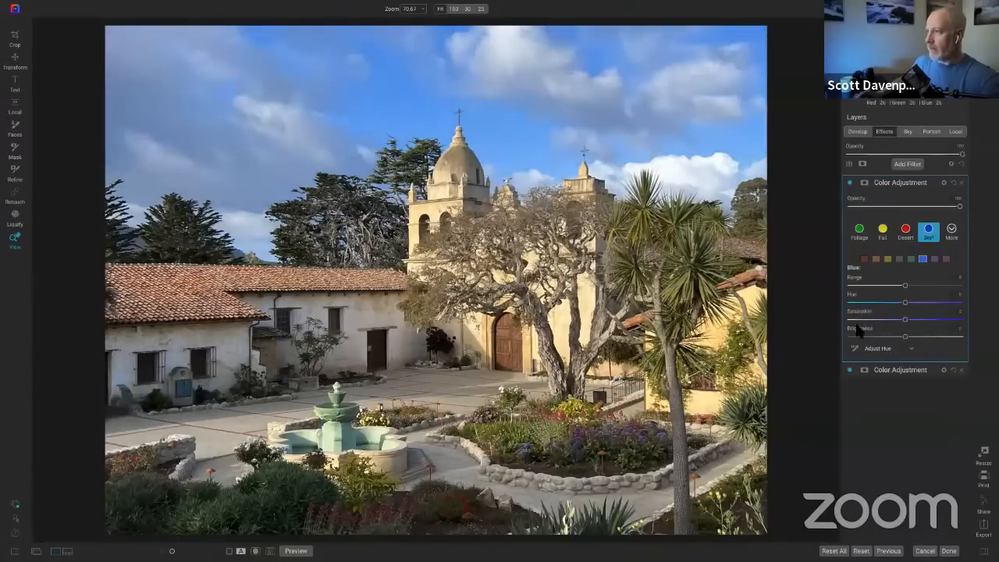
left_click(911, 259)
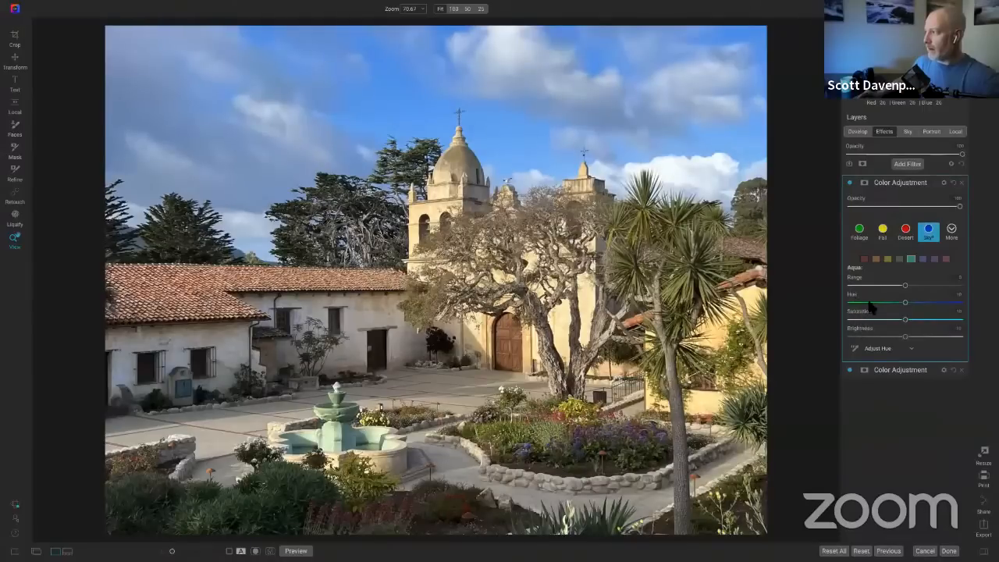
left_click(888, 260)
left_click(875, 259)
left_click(864, 259)
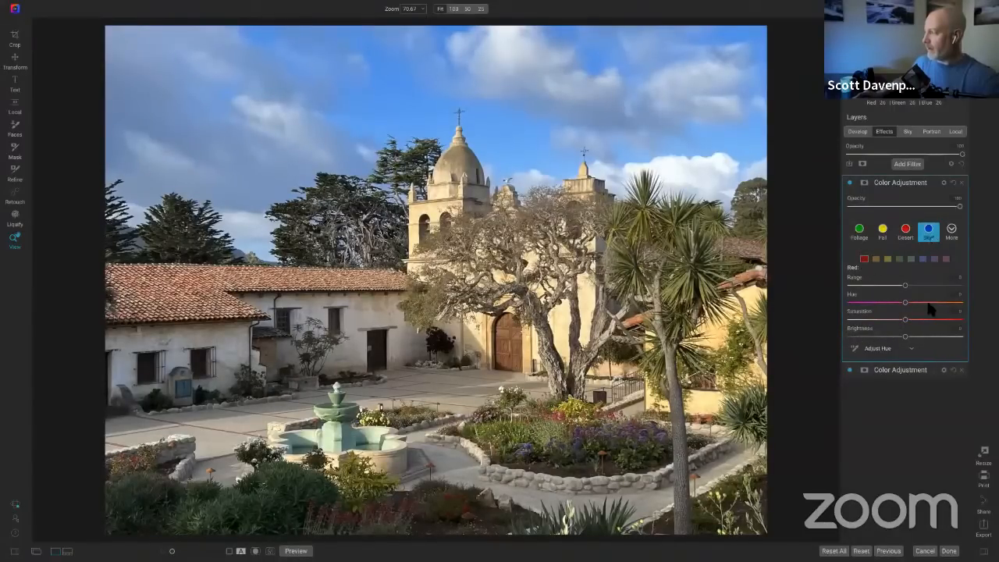
Reapply the Desert preset to the filter and bring its blue and aqua adjustments back to near zero
left_click(906, 230)
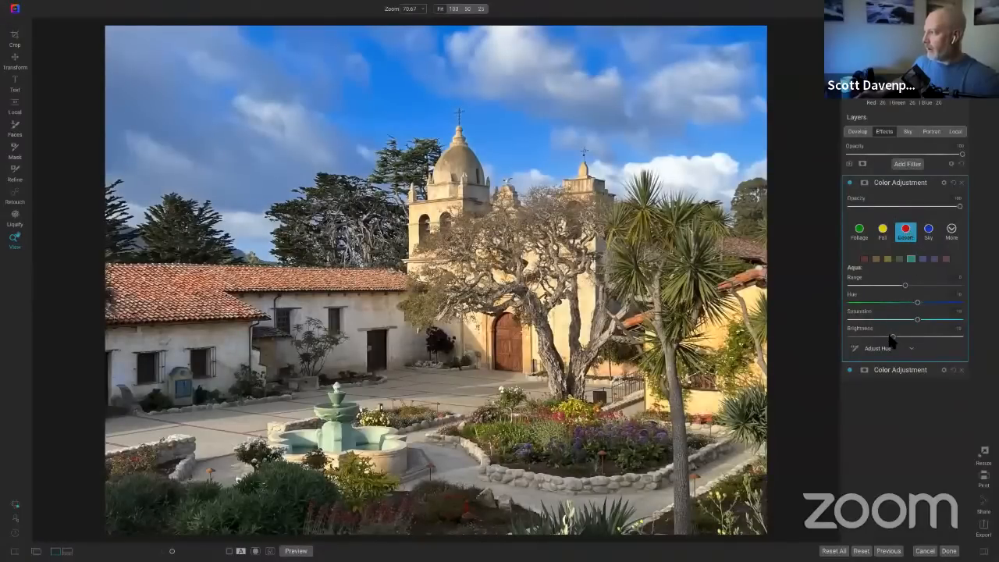
left_click(922, 258)
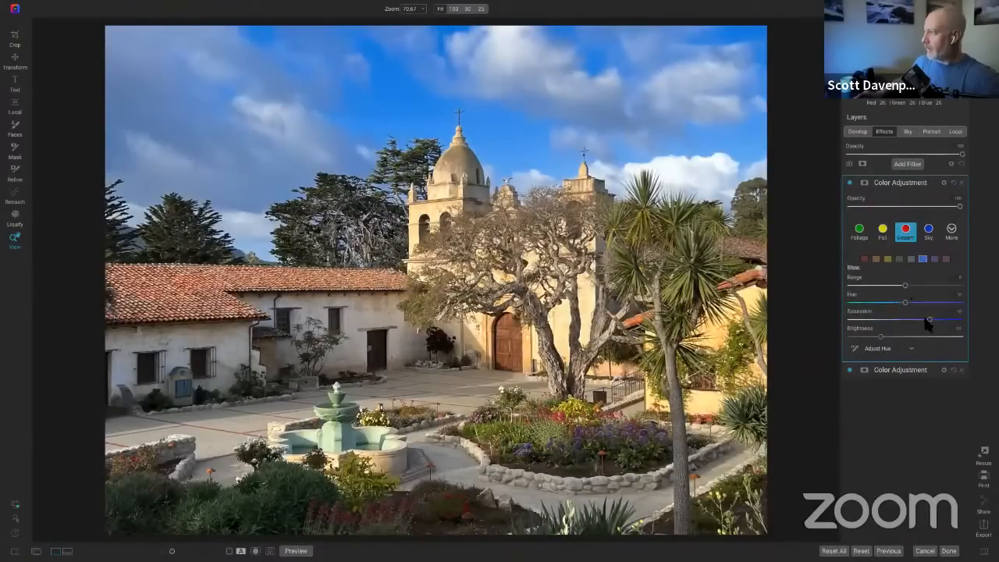
left_click_drag(929, 320, 902, 342)
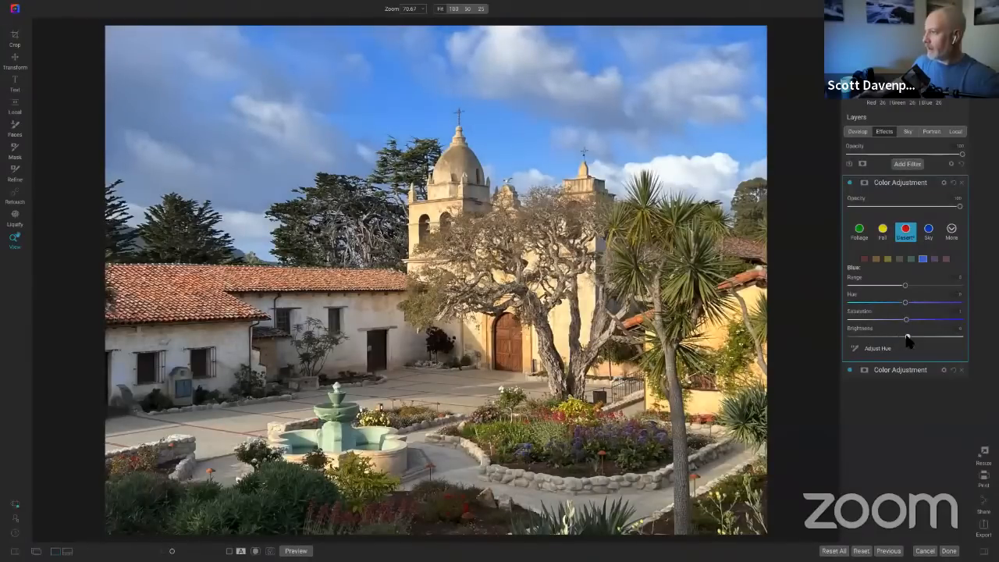
left_click(911, 259)
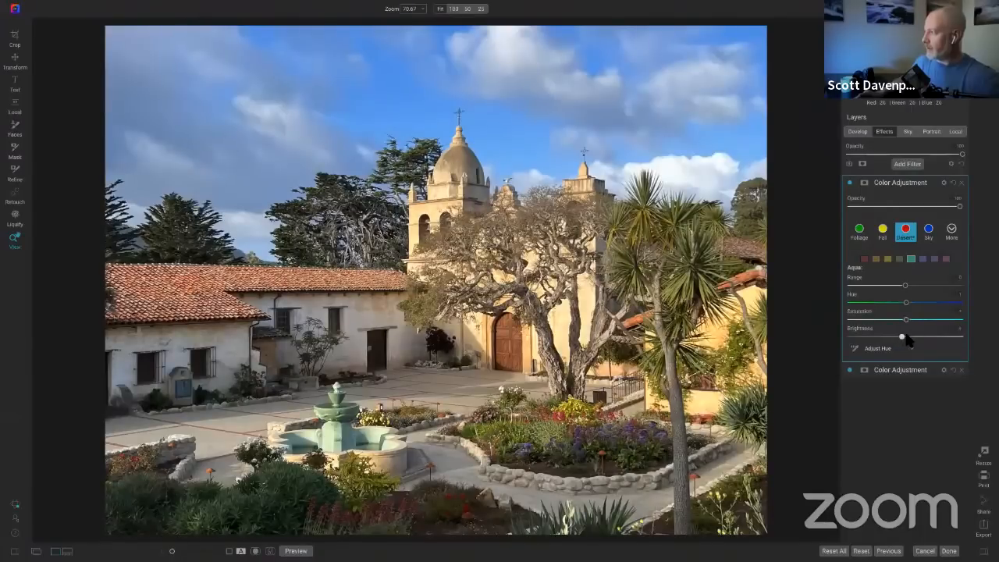
Go through the Desert filter's green, yellow, orange and red ranges and lower its opacity to about 60%
left_click(897, 259)
left_click(888, 259)
left_click(875, 258)
left_click(863, 258)
left_click_drag(959, 207, 902, 209)
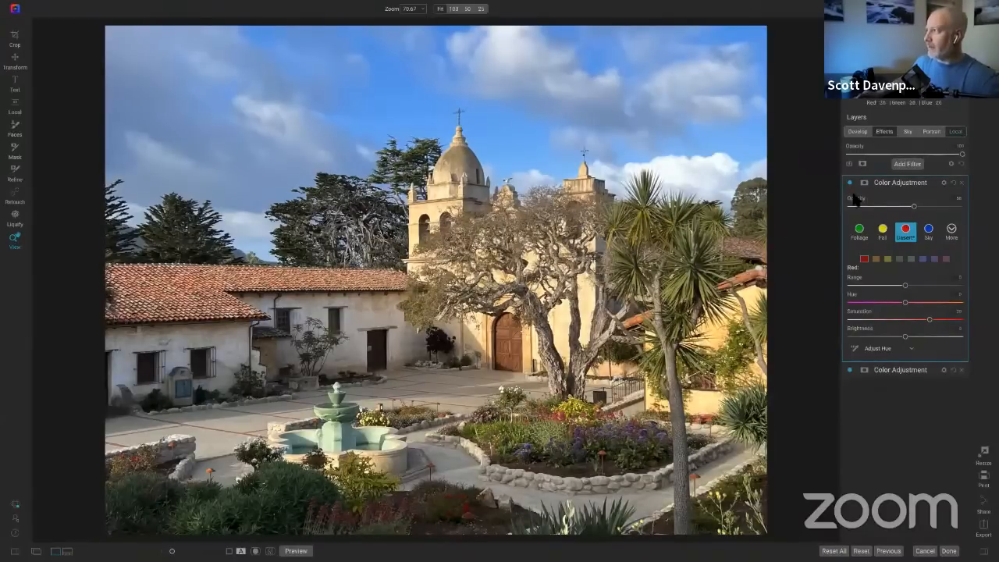
Add a local adjustment with the Darken preset and place a tilted gradient mask that darkens the photo's right side
key("k")
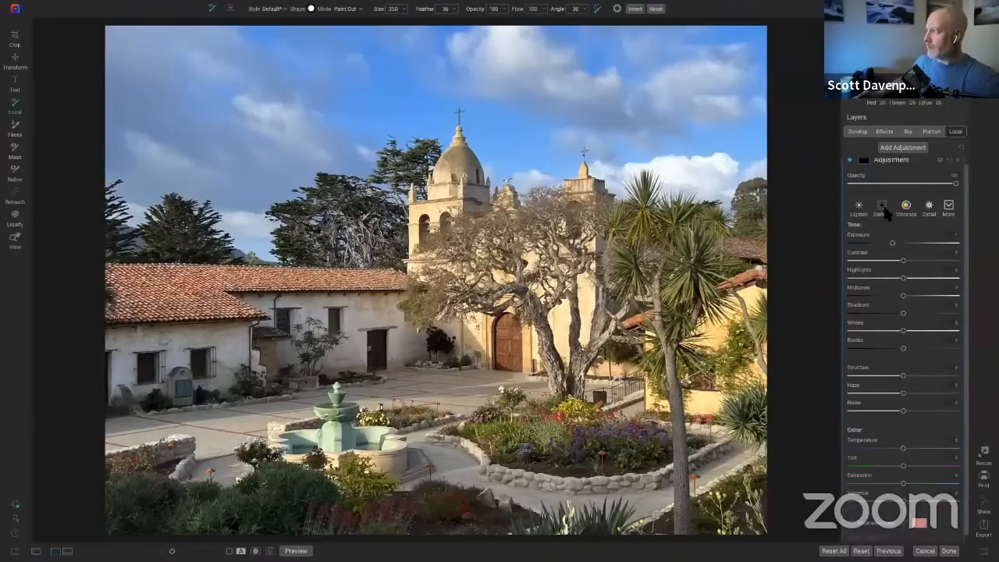
left_click(883, 208)
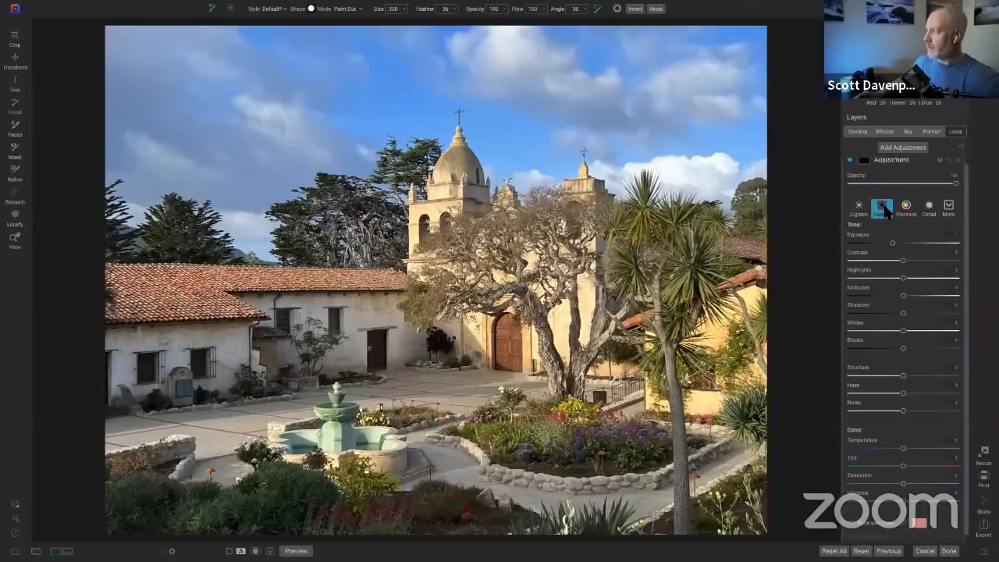
left_click(231, 8)
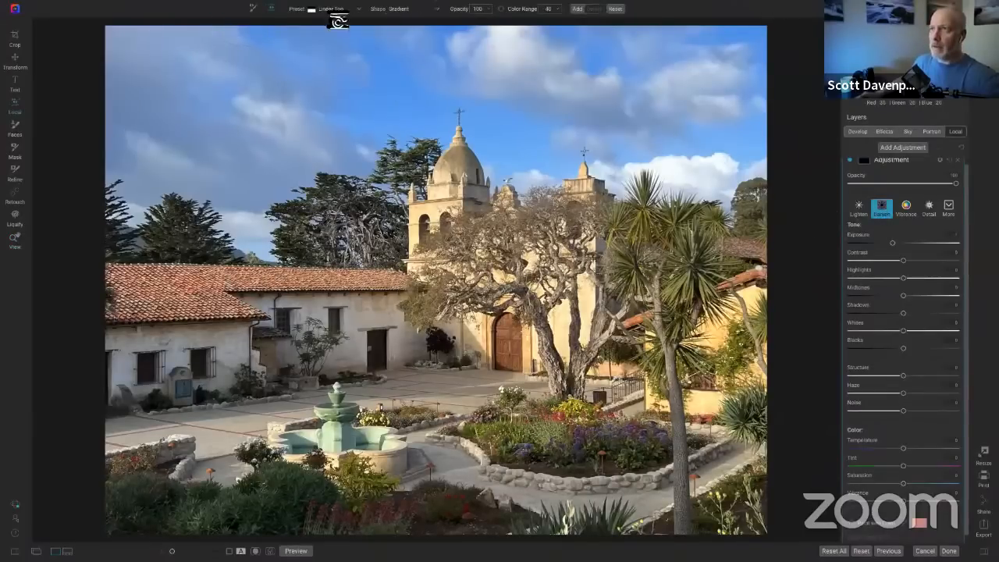
left_click(592, 287)
left_click_drag(622, 270, 620, 228)
left_click_drag(642, 293, 735, 294)
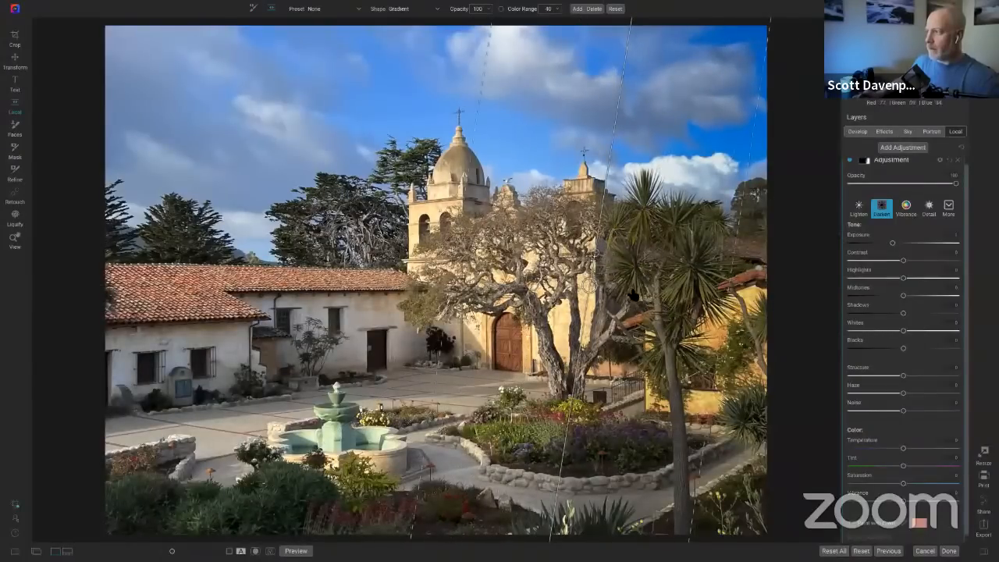
left_click_drag(592, 288, 655, 295)
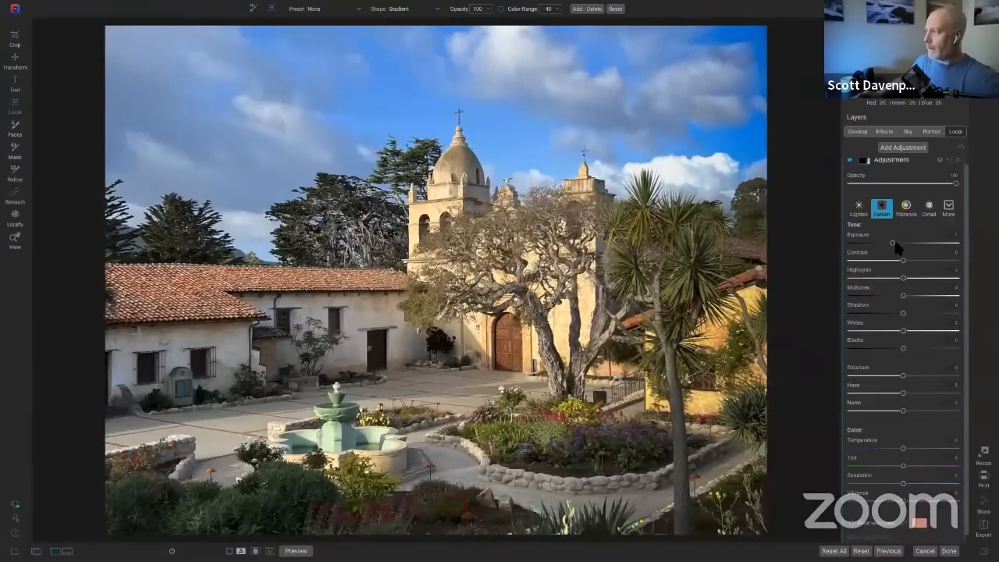
Soften the local darkening to an exposure of about -0.4 and show the adjustment's mask options
left_click_drag(895, 243, 895, 244)
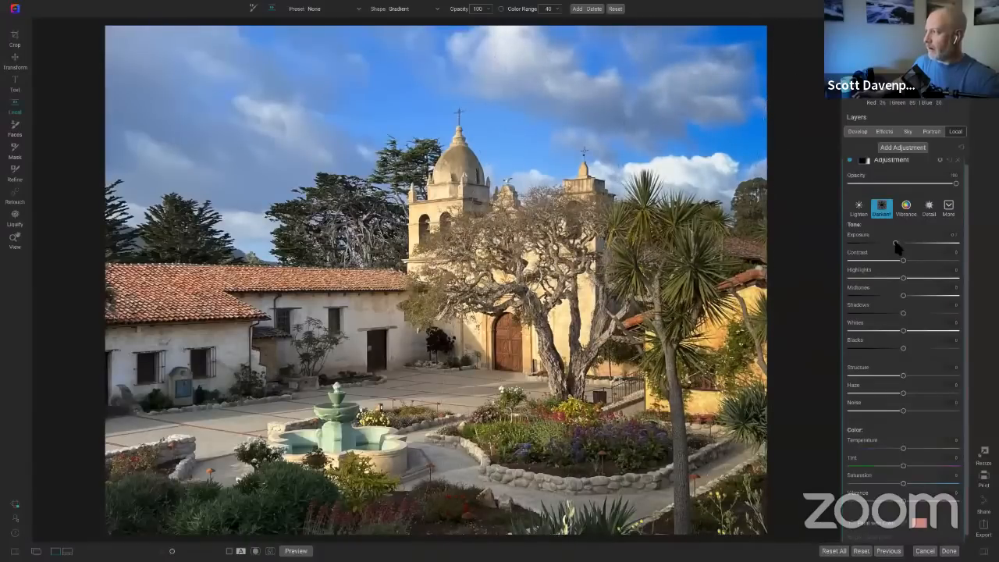
left_click_drag(895, 243, 898, 245)
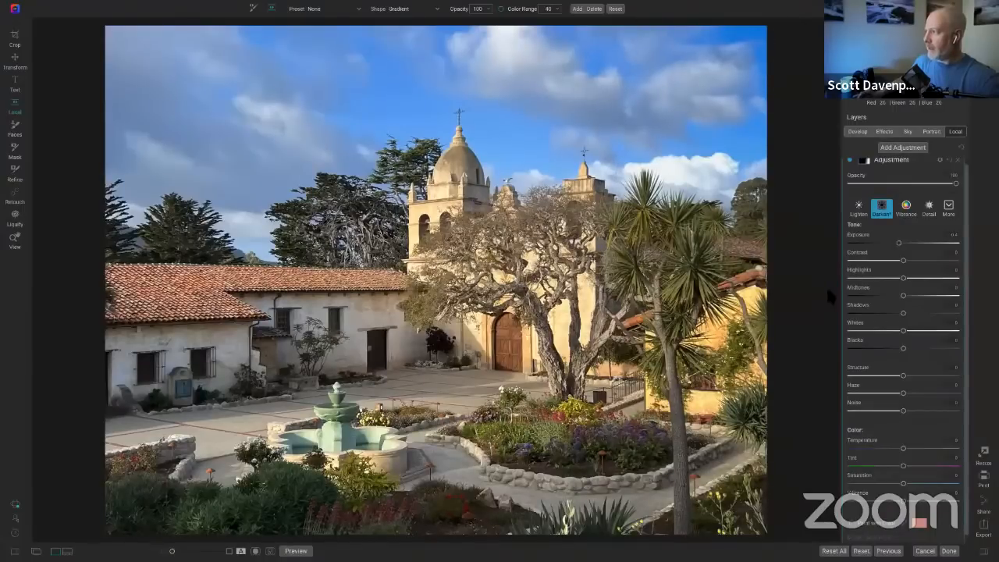
scroll(894, 179, "up", 1)
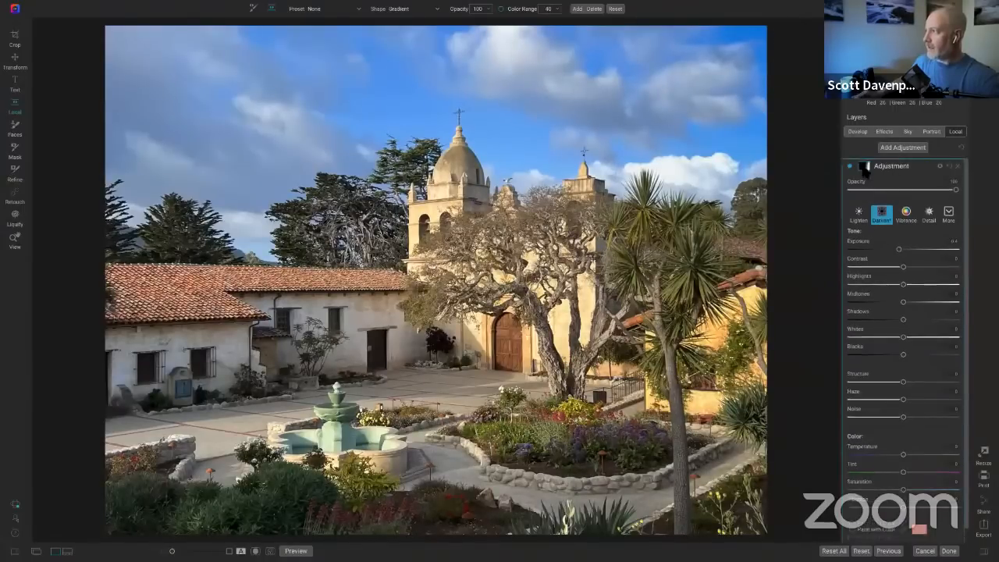
left_click(864, 168)
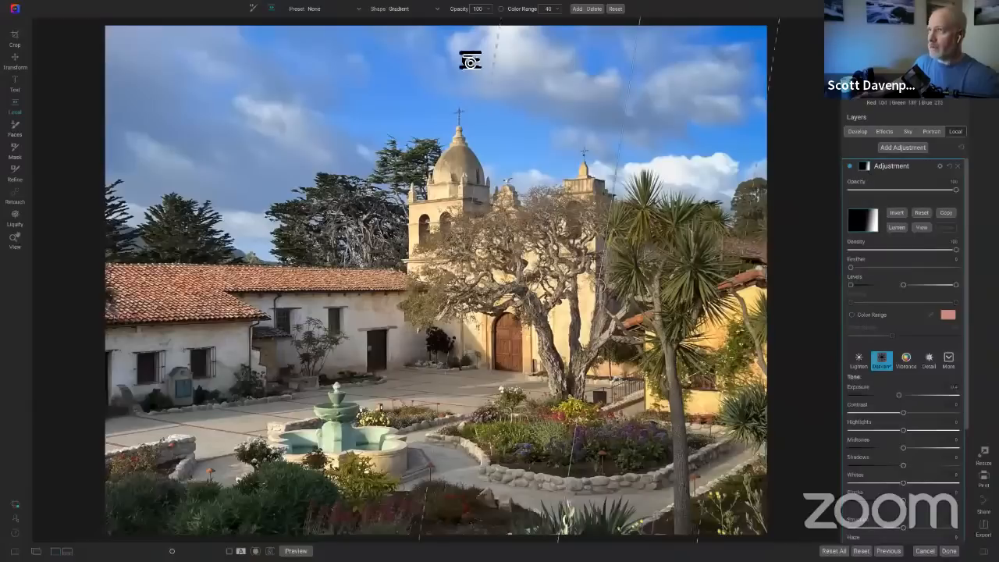
Start painting the darkening out of the bright cloud above the palm with a size 600 Paint Out masking brush, and display the mask
left_click(254, 8)
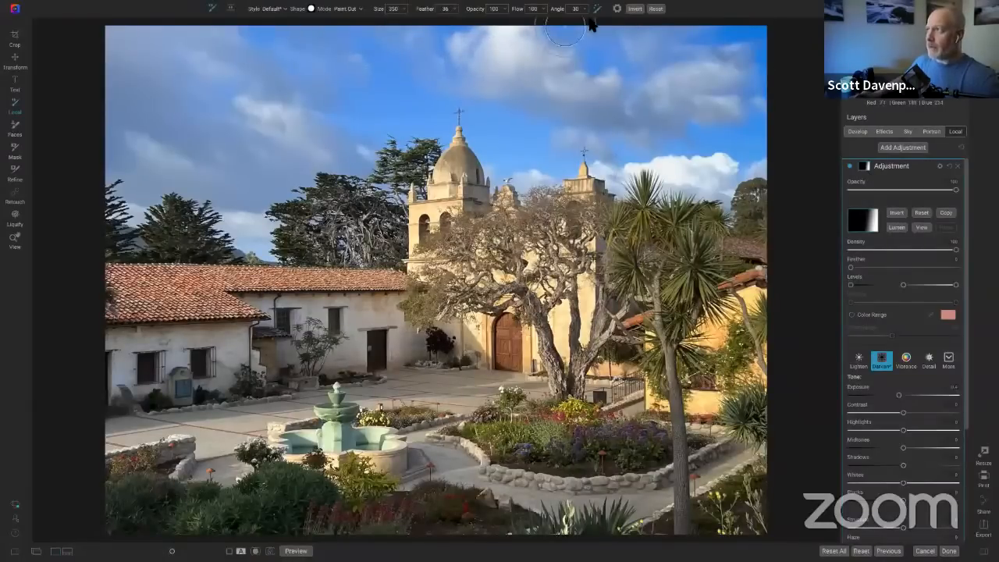
key("bracketright")
key("bracketright")
key("bracketright")
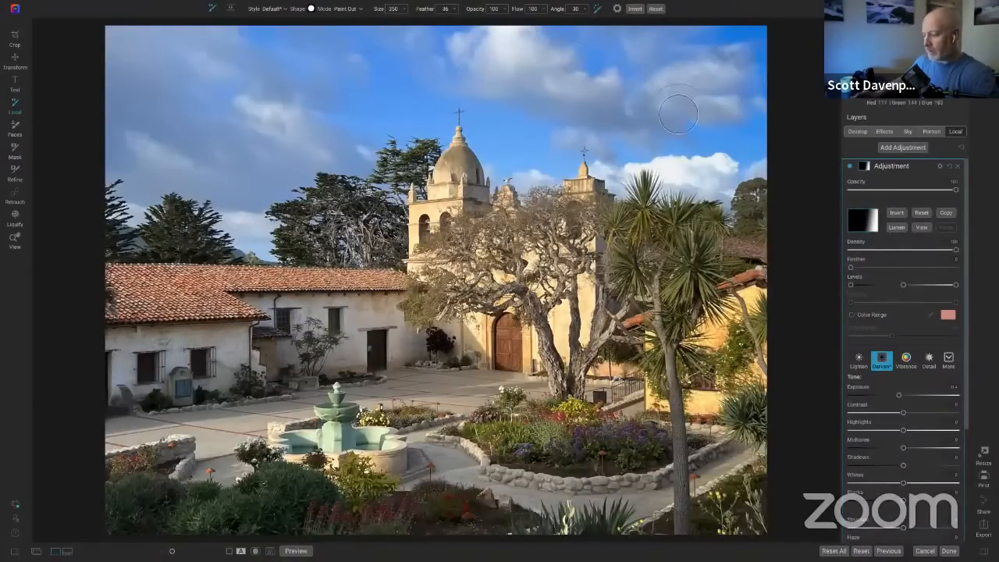
key("bracketright")
key("bracketright")
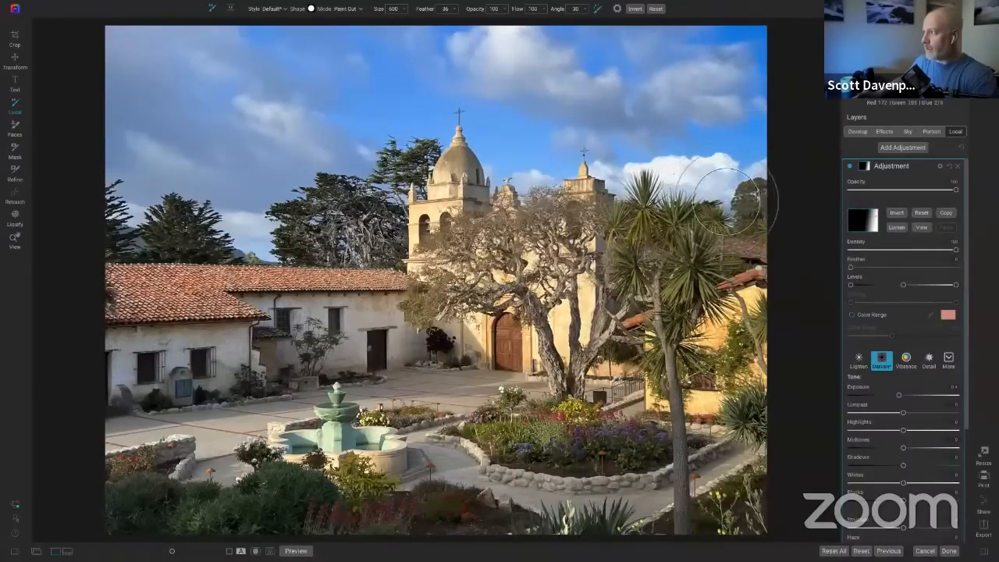
key("o")
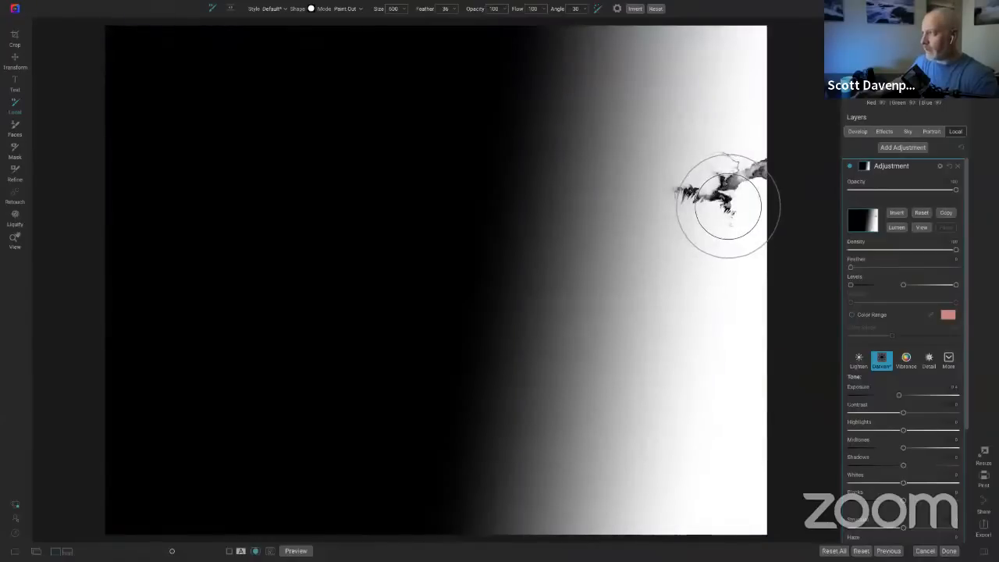
Switch the mask view to Red Overlay and paint the darkening out of the rest of the bright cloud
left_click(205, 8)
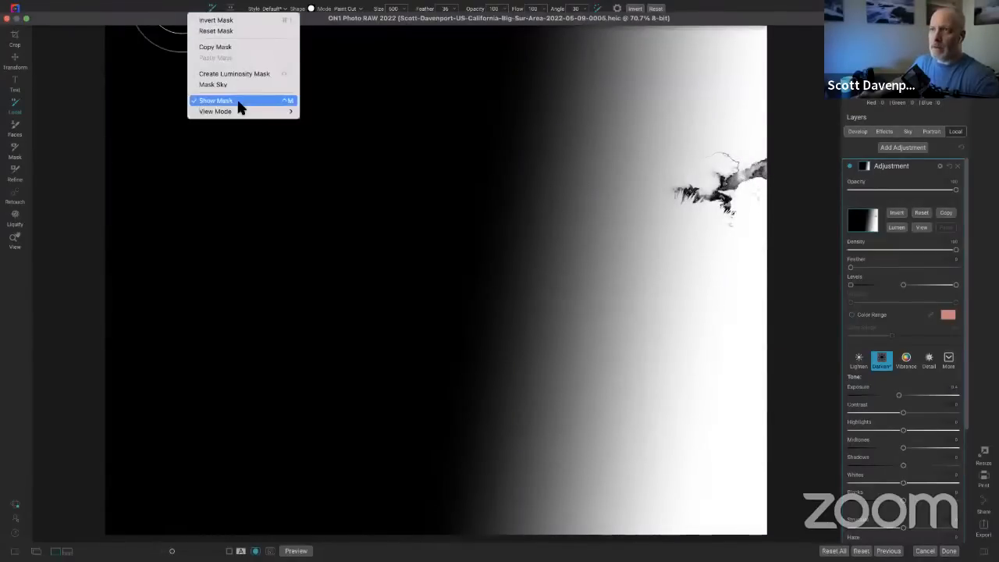
mouse_move(241, 105)
left_click(305, 112)
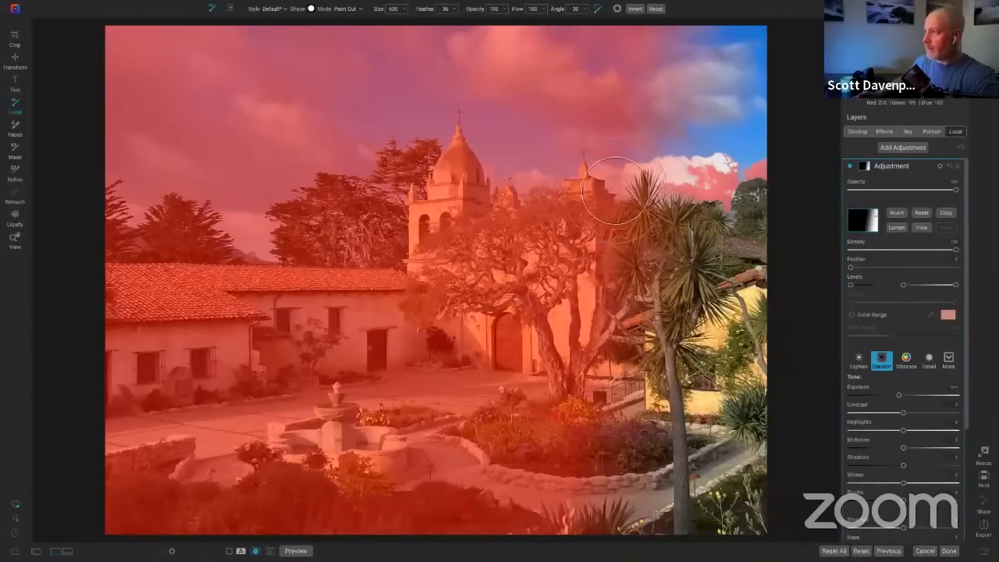
mouse_move(627, 165)
left_mouse_down()
mouse_move(658, 165)
mouse_move(706, 187)
left_mouse_up()
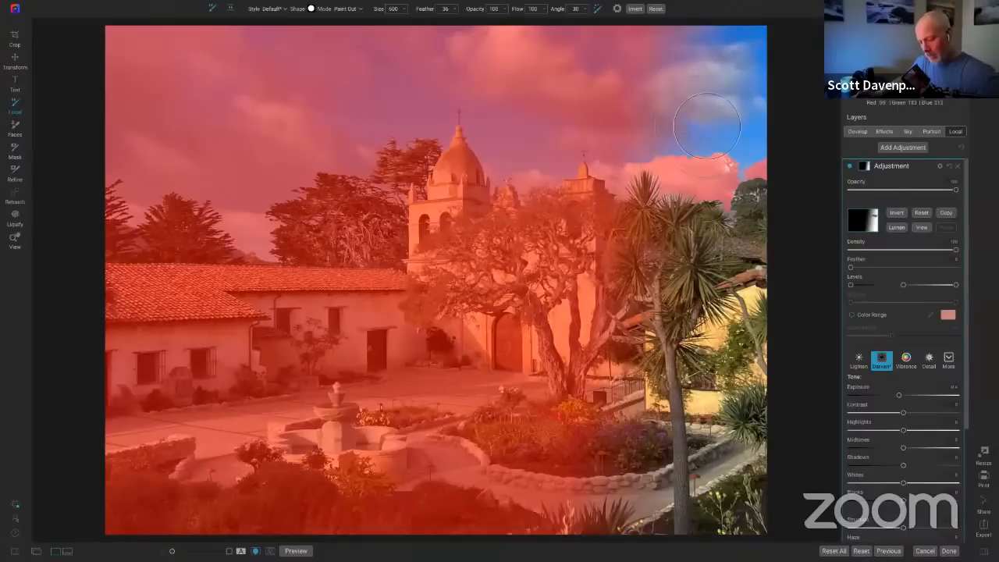
Reduce the masking brush to size 250 and paint the darkening out of the blue sky above the bright cloud
key("[")
key("[")
key("[")
key("[")
key("[")
key("[")
key("[")
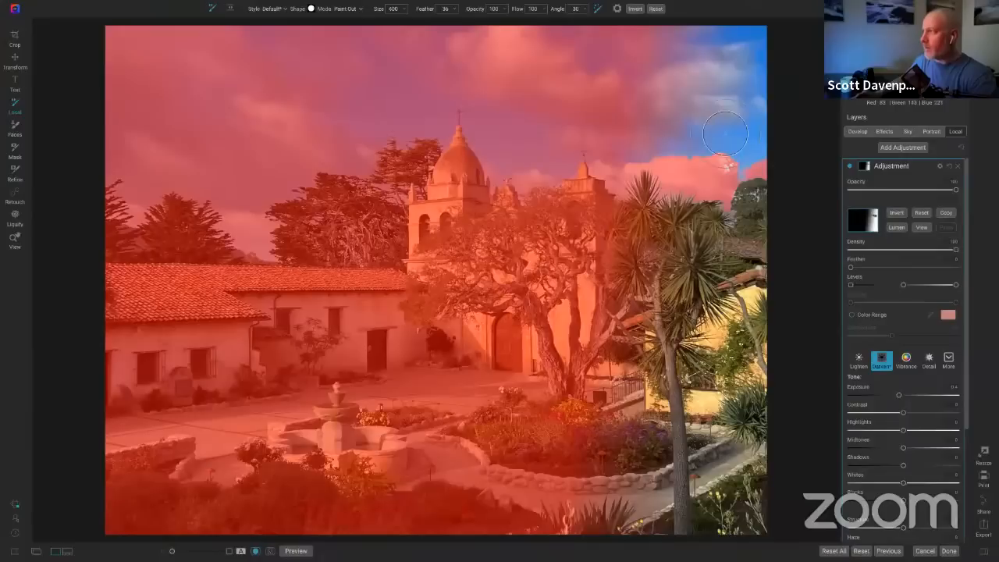
mouse_move(724, 158)
left_mouse_down()
mouse_move(755, 160)
mouse_move(644, 146)
mouse_move(682, 125)
mouse_move(779, 135)
mouse_move(790, 78)
mouse_move(751, 37)
mouse_move(655, 50)
mouse_move(715, 94)
left_mouse_up()
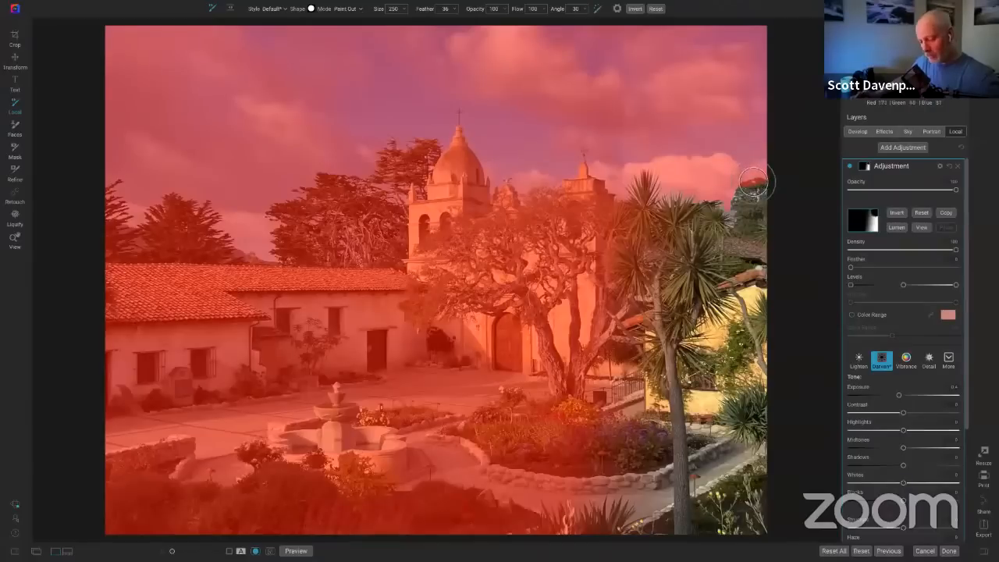
Paint the darkening back in over the tree at the photo's right edge and feather the mask to about 23
key("x")
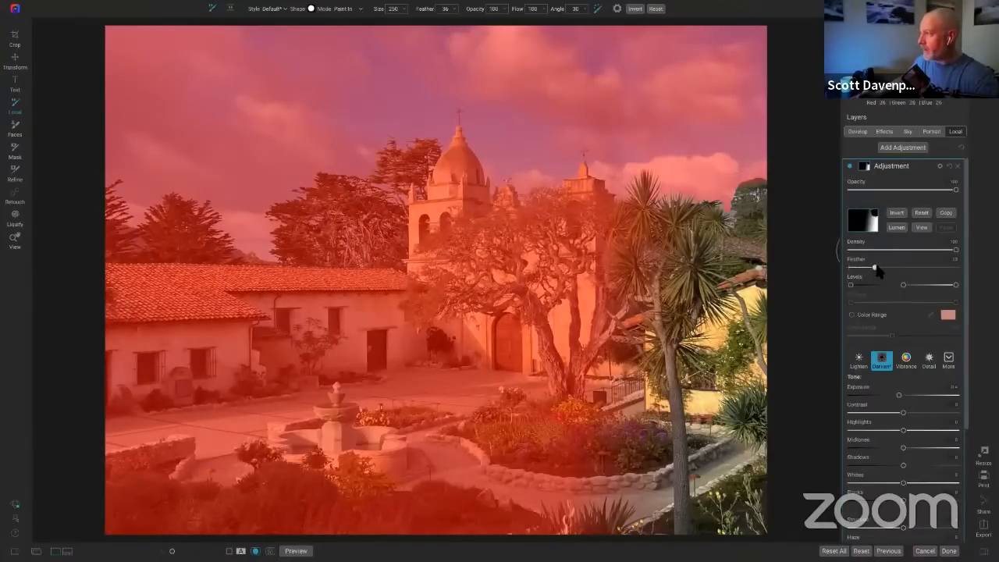
key("o")
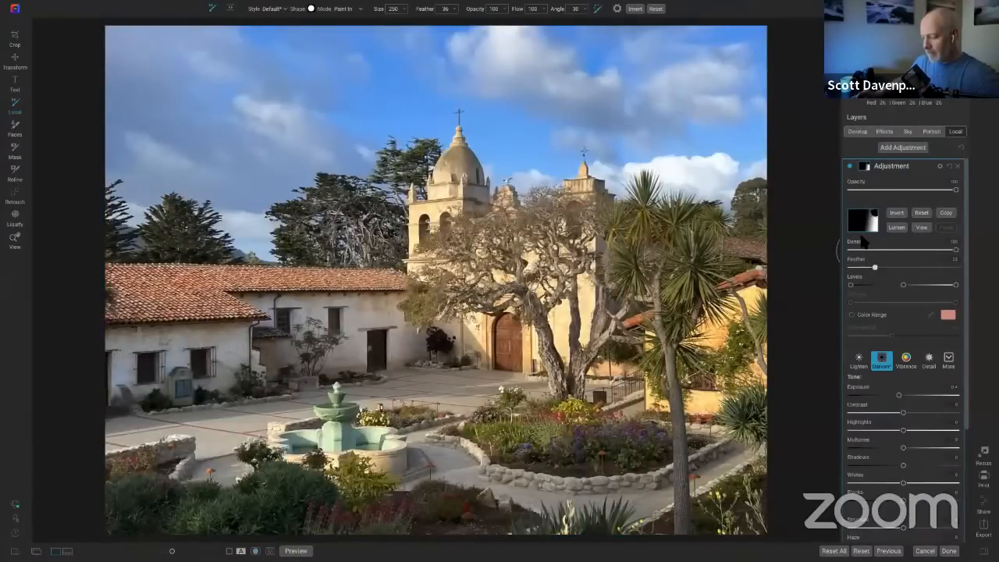
key("o")
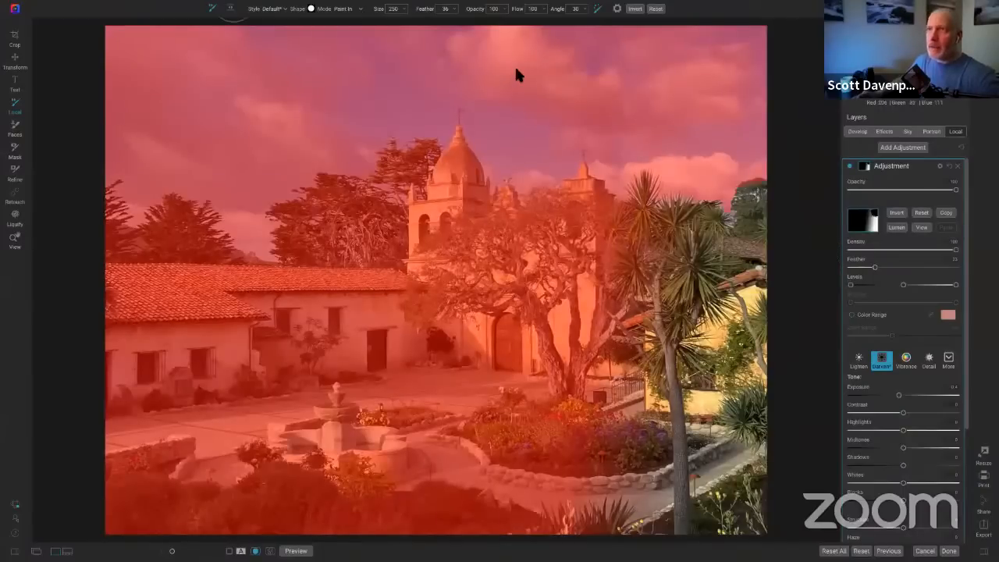
Switch the mask view to Grayscale and enlarge the masking brush to size 400
left_click(208, 9)
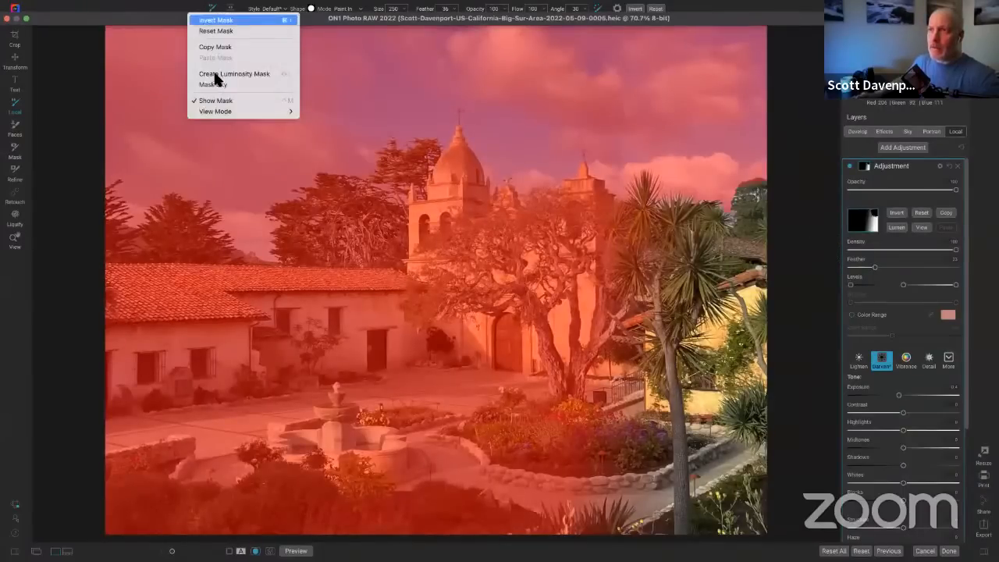
mouse_move(219, 114)
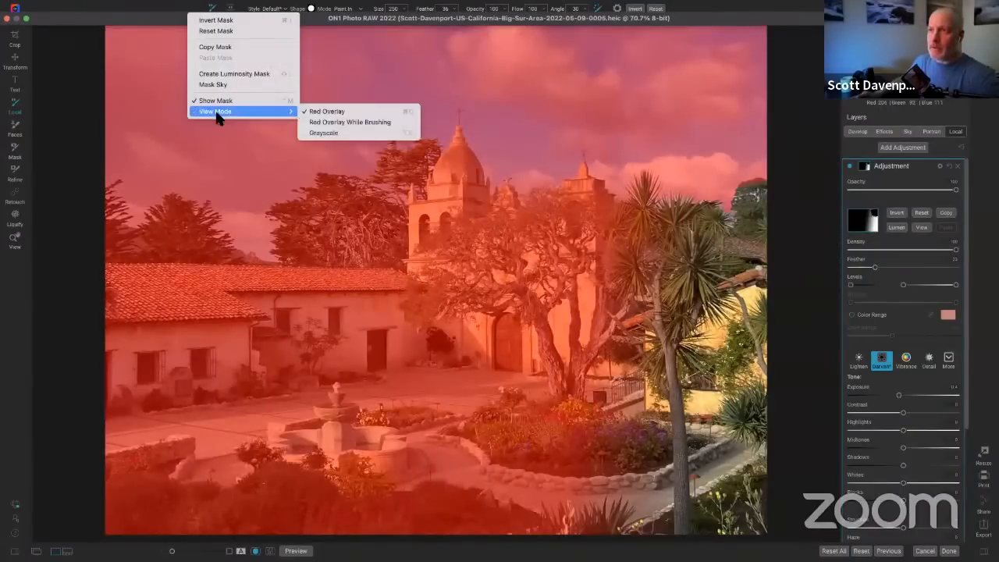
left_click(331, 134)
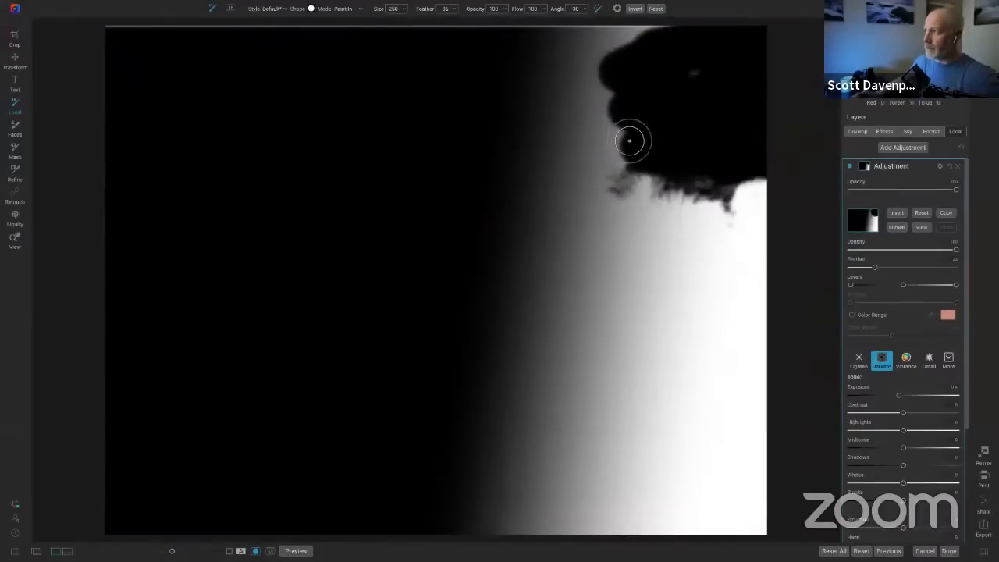
key("bracketright")
key("bracketright")
key("bracketright")
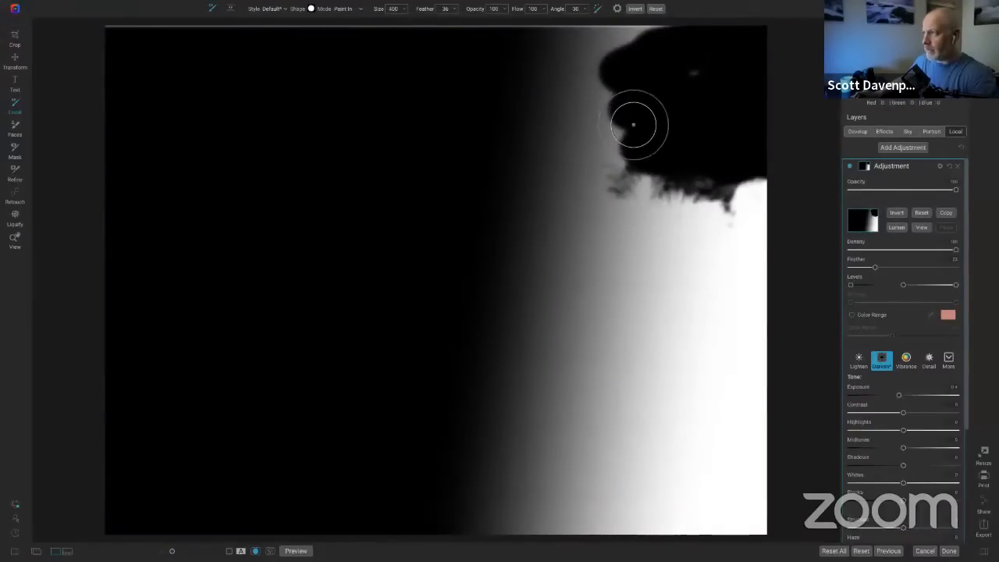
Paint out the remaining sky and the thin strip along the photo's top edge, with Perfect Brush off for the strip, and hide the mask
mouse_move(633, 116)
left_mouse_down()
mouse_move(636, 134)
mouse_move(583, 142)
left_mouse_up()
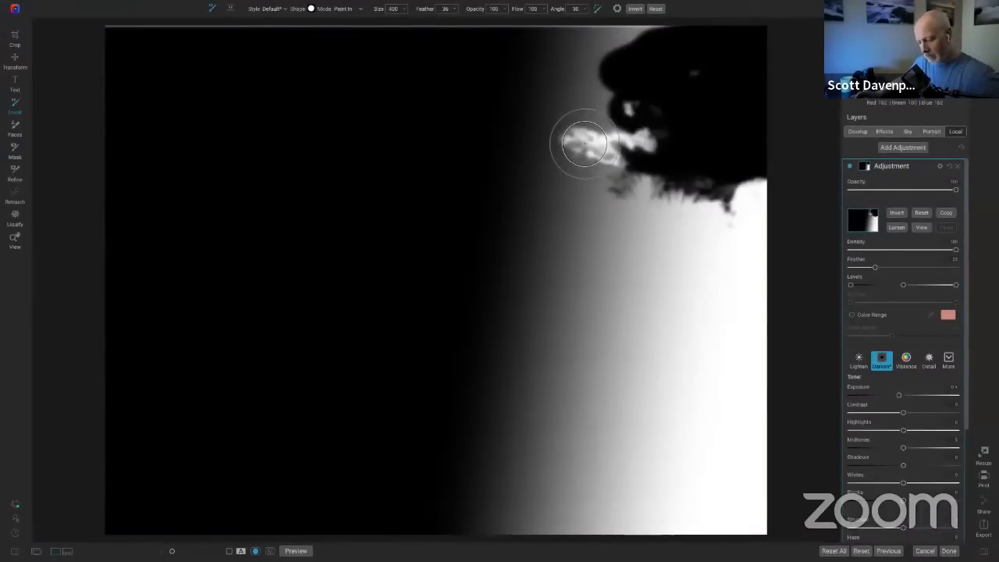
key("ctrl+z")
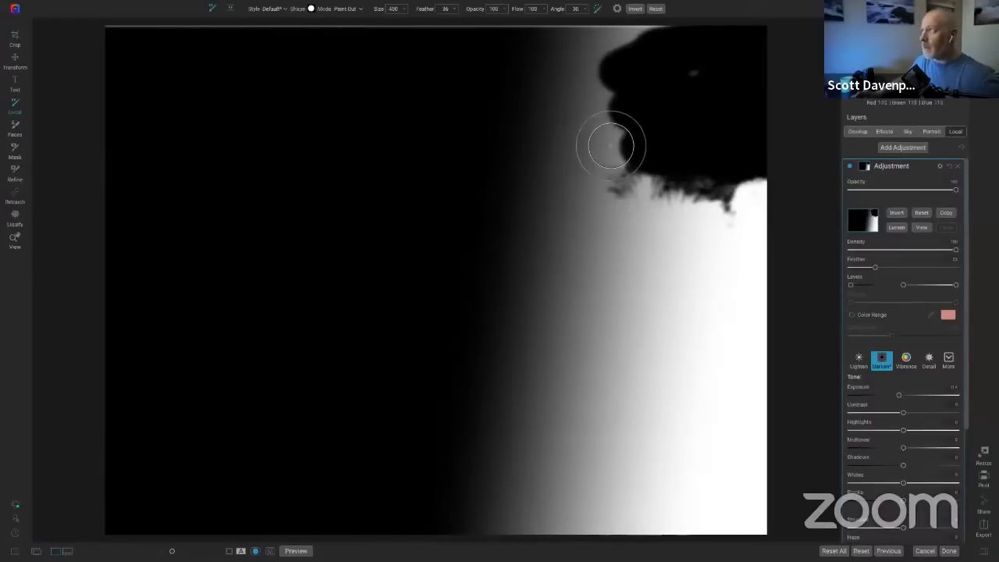
mouse_move(606, 138)
left_mouse_down()
mouse_move(631, 149)
mouse_move(568, 152)
mouse_move(635, 100)
mouse_move(495, 63)
mouse_move(661, 33)
mouse_move(759, 76)
mouse_move(195, 27)
left_mouse_up()
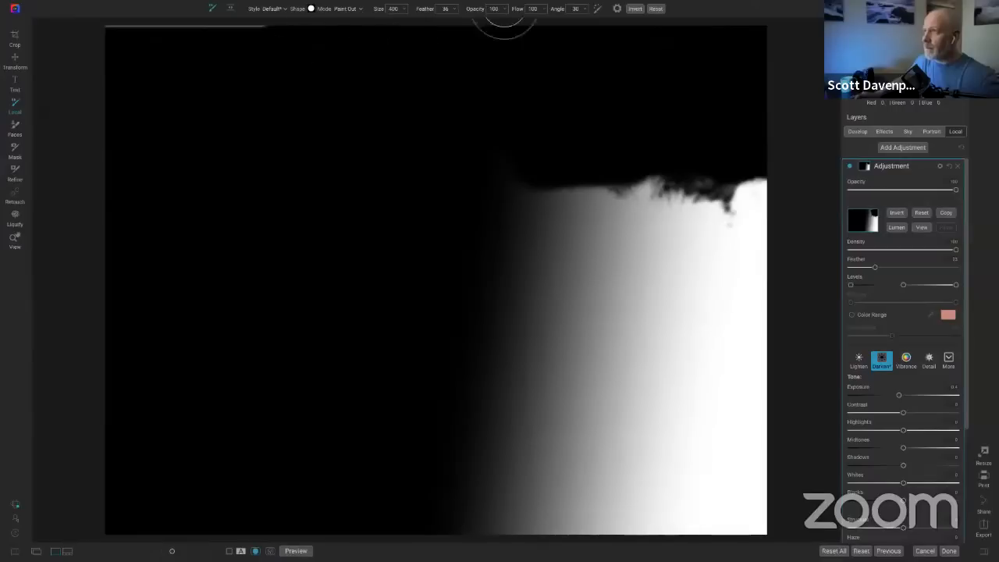
left_click(598, 9)
left_click_drag(127, 37, 162, 27)
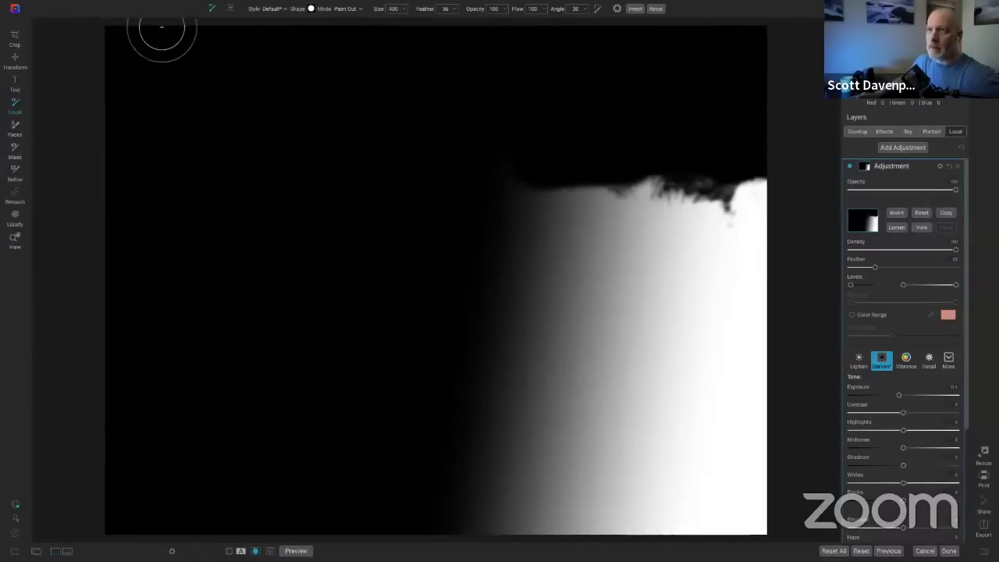
key("o")
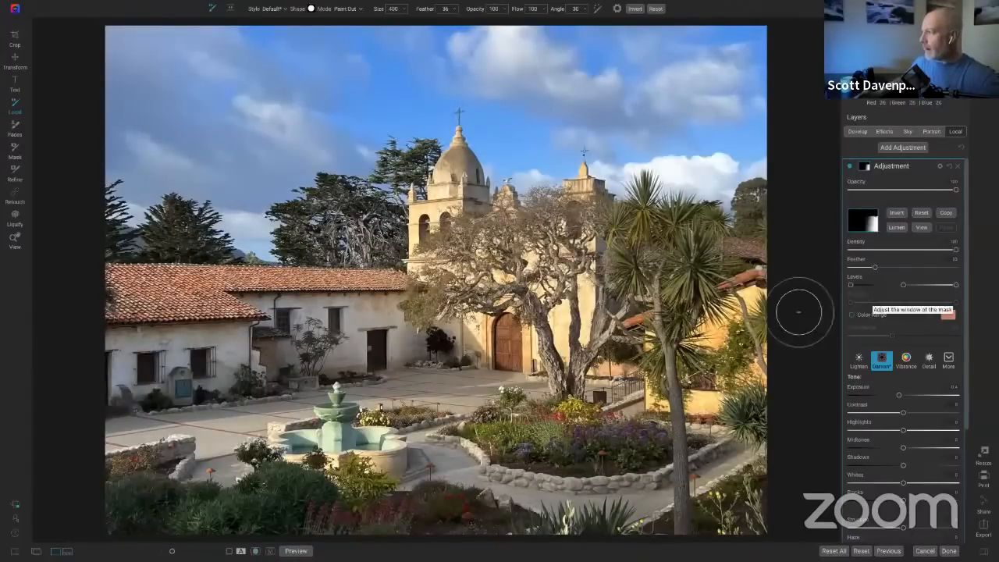
Try a strongly darkened, low-feather Vignette filter at different sizes, and remove the filter
left_click(884, 132)
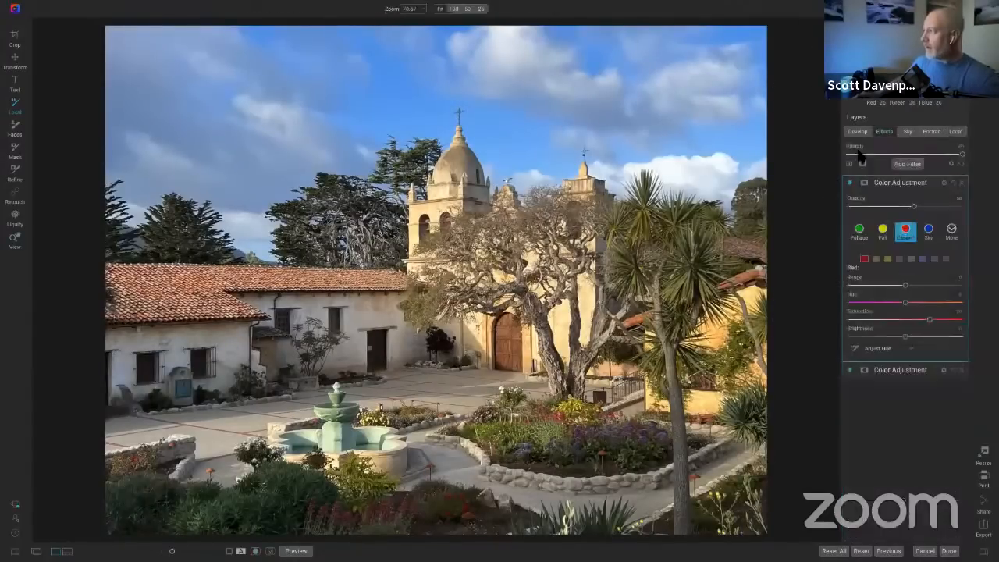
left_click(905, 164)
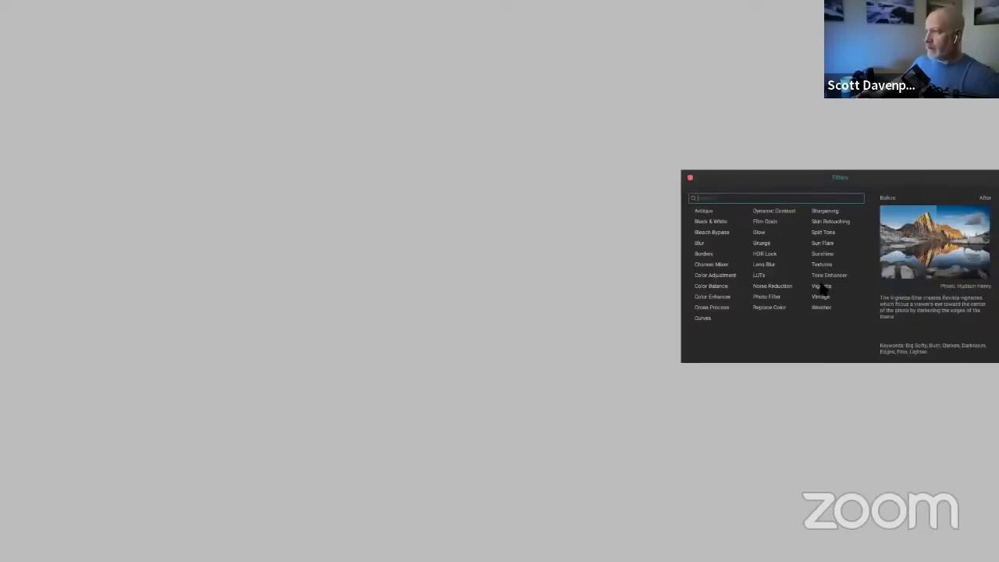
left_click(821, 286)
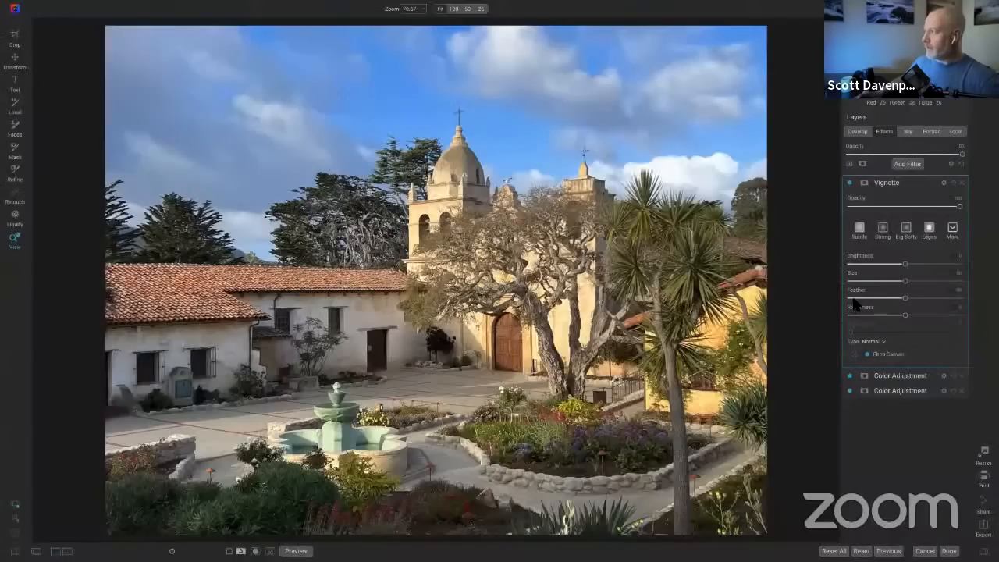
left_click(854, 299)
left_click(857, 265)
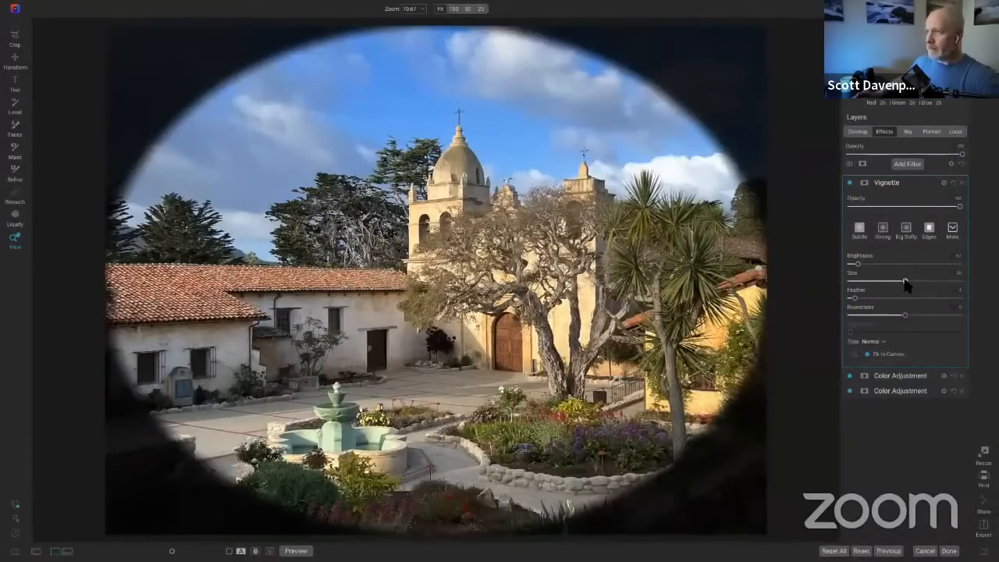
left_click_drag(904, 282, 897, 282)
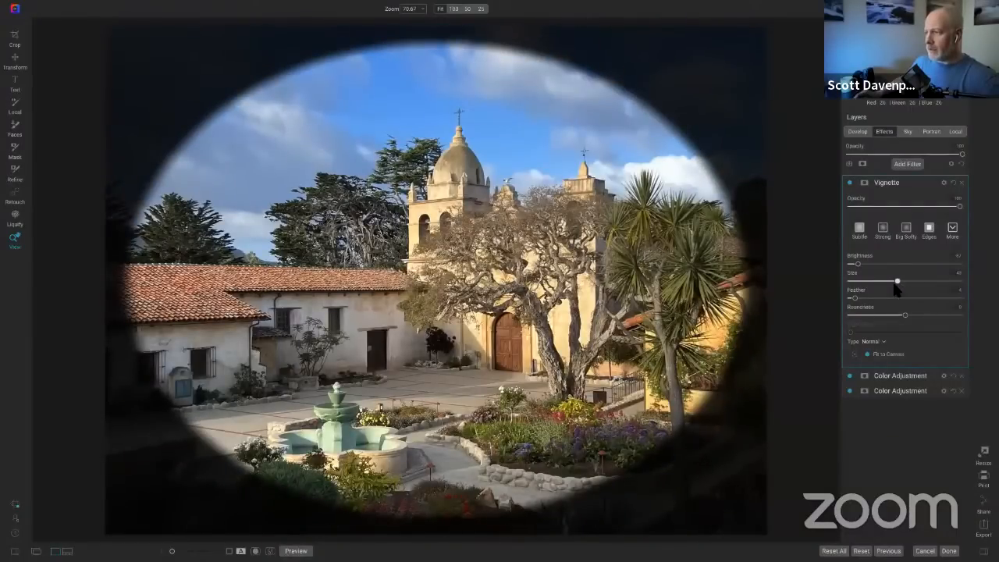
left_click_drag(897, 283, 885, 315)
left_click(962, 183)
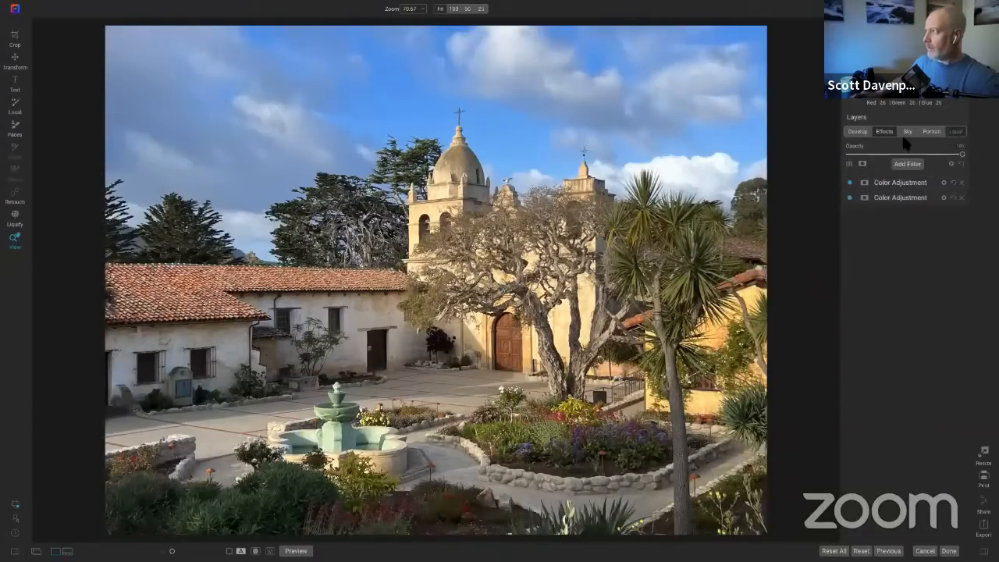
Add a second local adjustment with the Darken preset and place a Center-shaped mask over the middle of the courtyard
key("k")
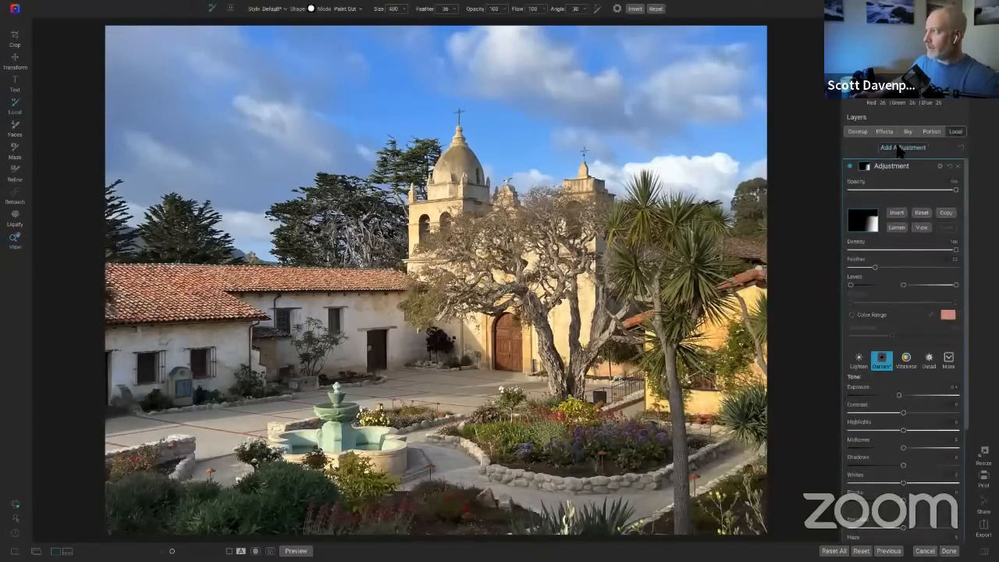
left_click(898, 150)
left_click(882, 208)
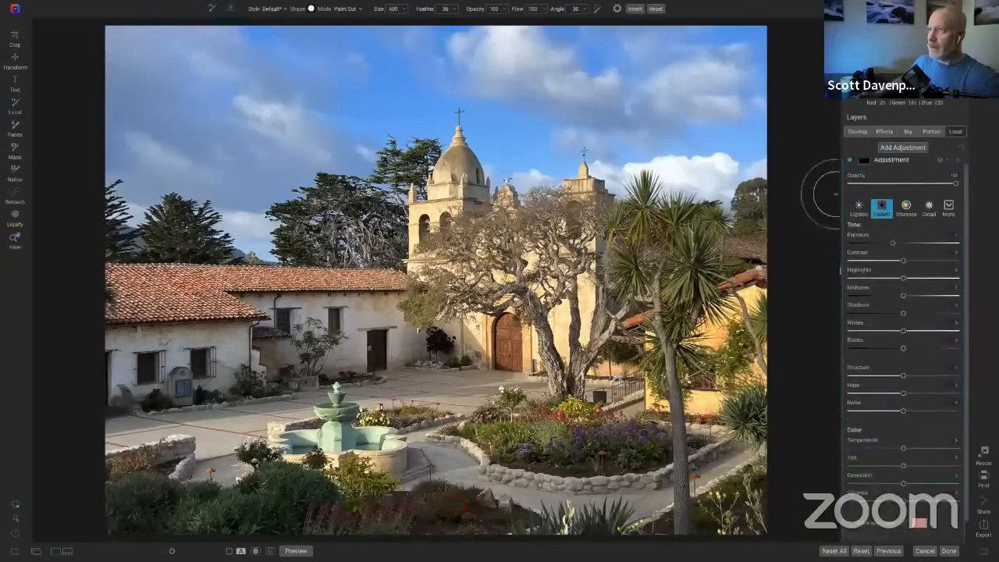
left_click(232, 10)
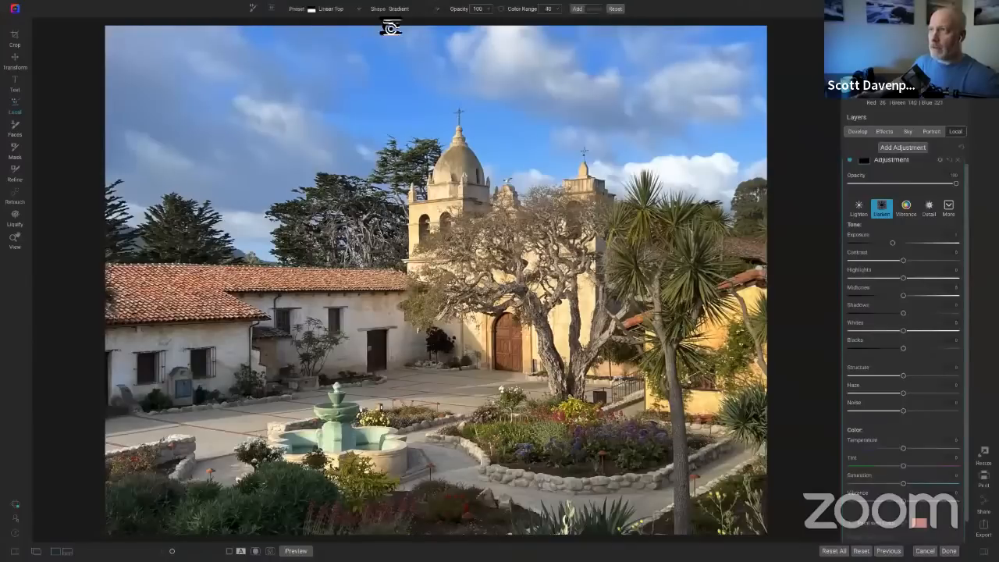
left_click(437, 10)
left_click(413, 31)
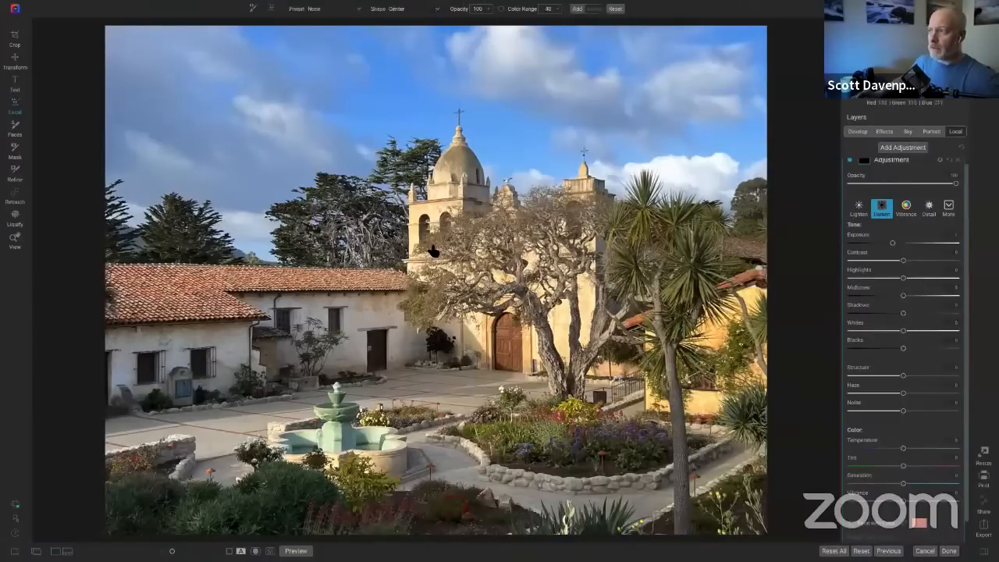
left_click_drag(434, 277, 432, 287)
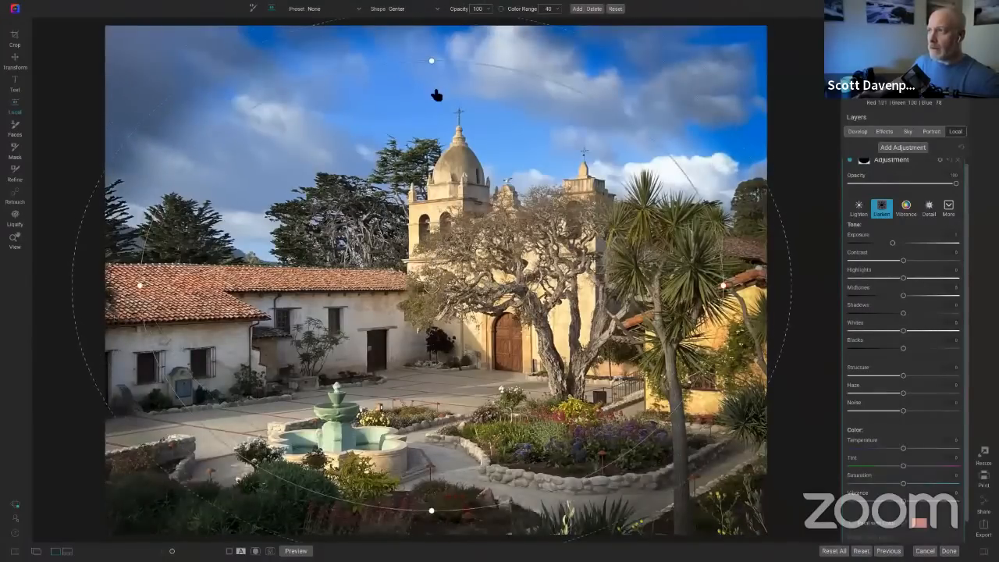
Flatten and tilt the center mask into a wide ellipse over the church and courtyard, and soften the exposure to about -0.23
left_click_drag(432, 63, 430, 178)
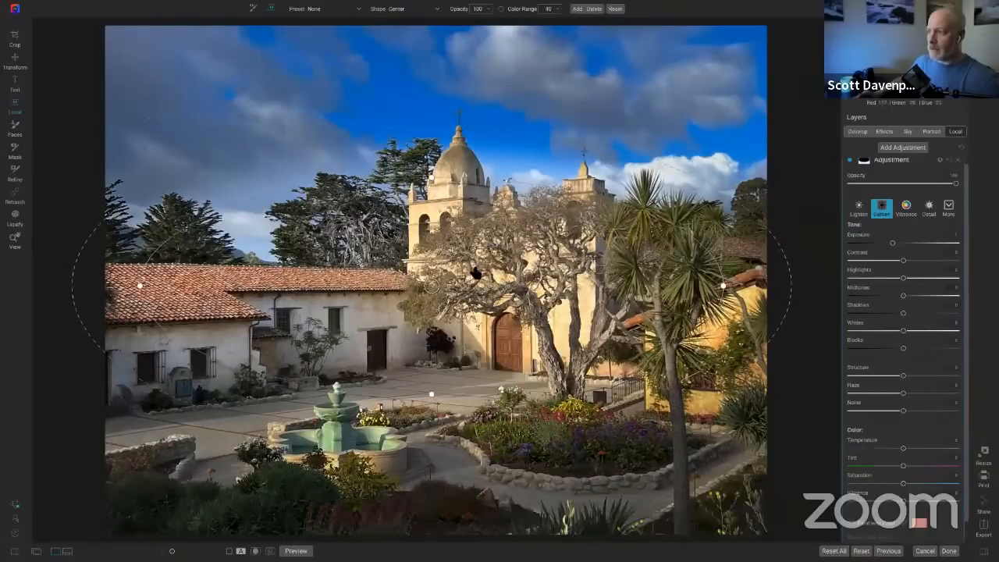
left_click_drag(467, 289, 387, 290)
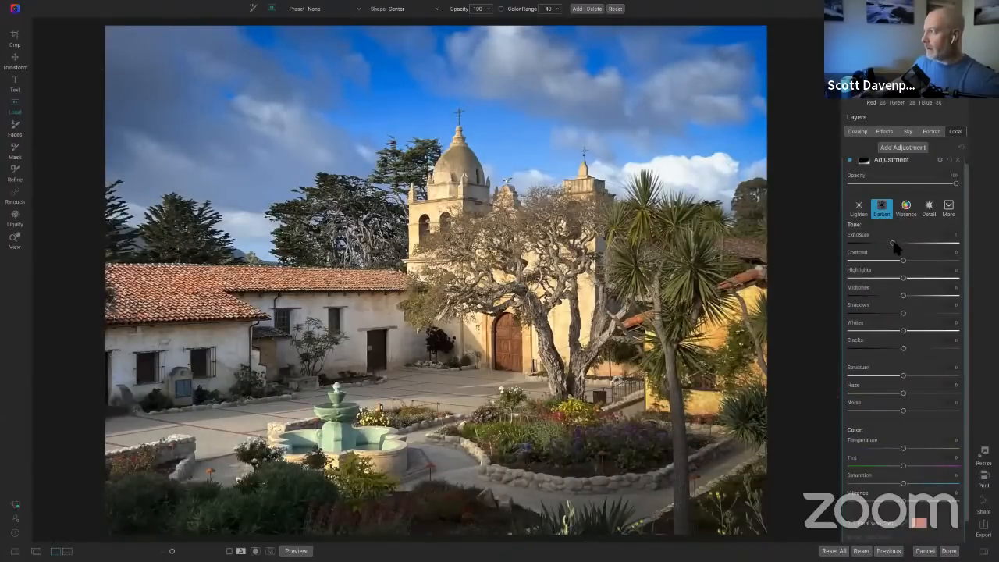
left_click_drag(895, 243, 900, 247)
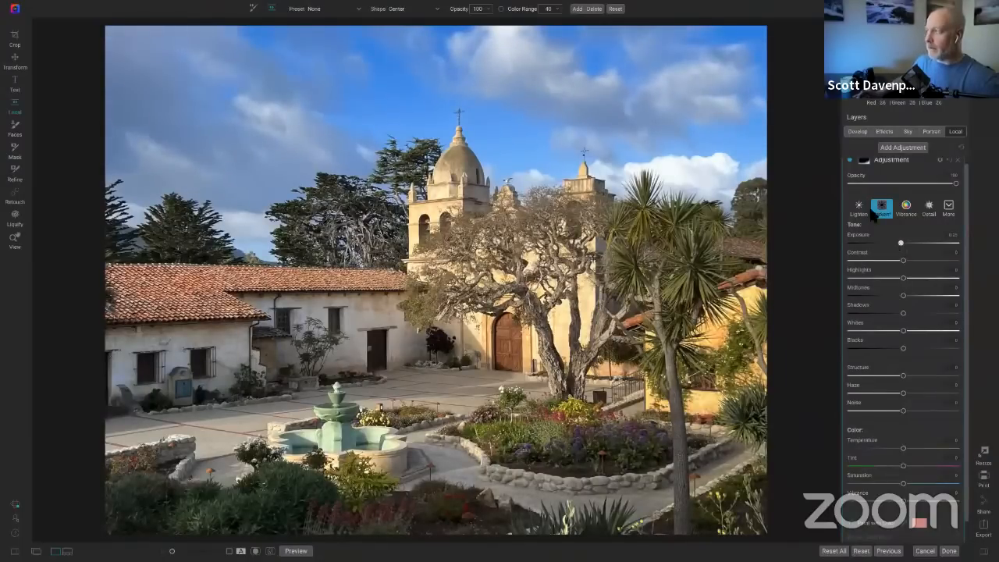
Compare the photo with and without the center darkening and against the original, and save the edit
left_click(849, 160)
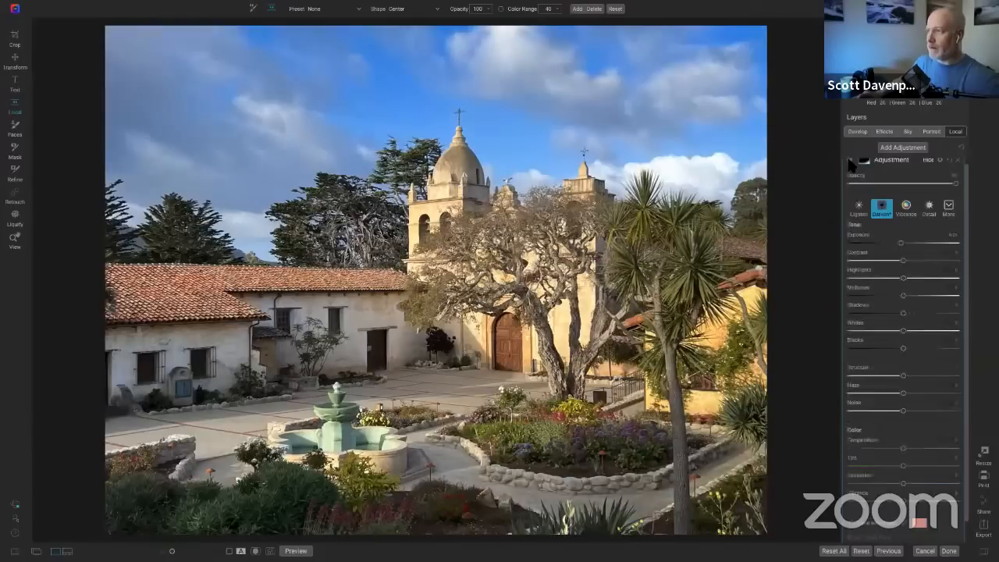
left_click(849, 160)
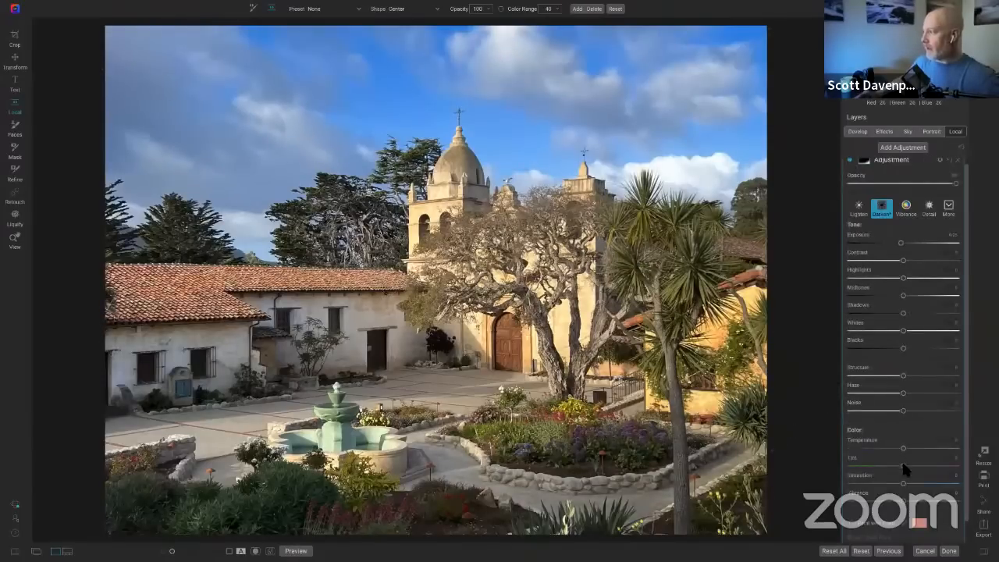
key("backslash")
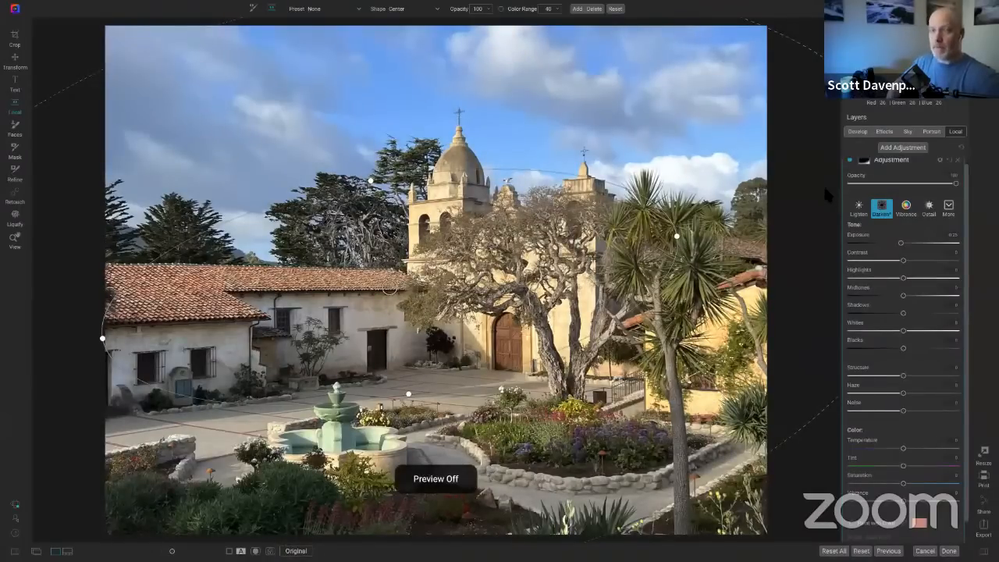
key("backslash")
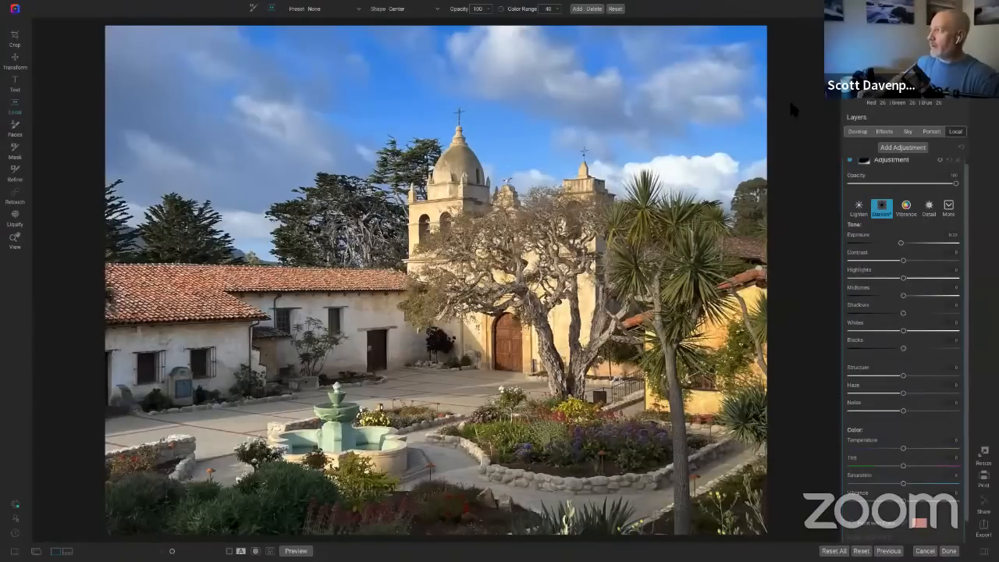
key("Return")
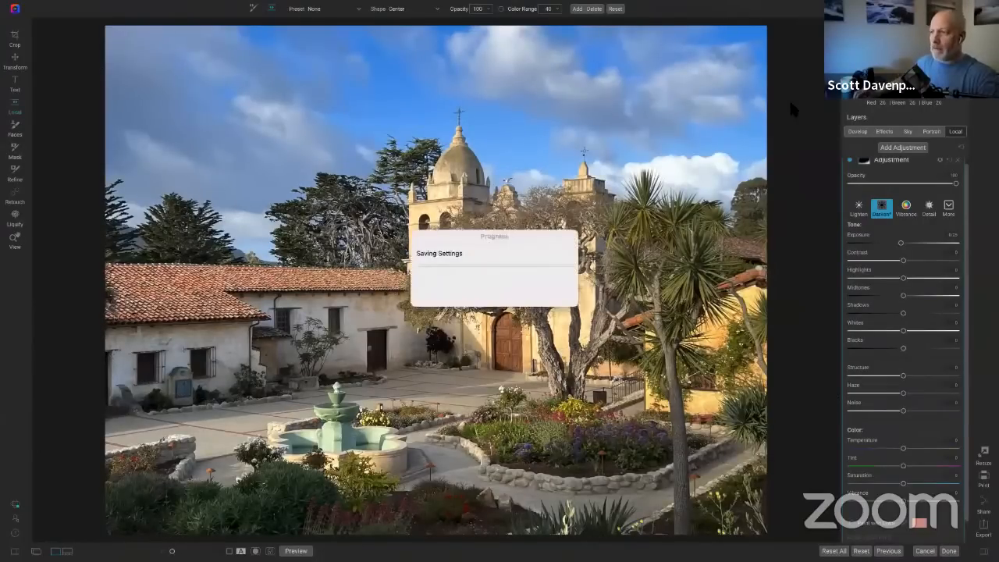